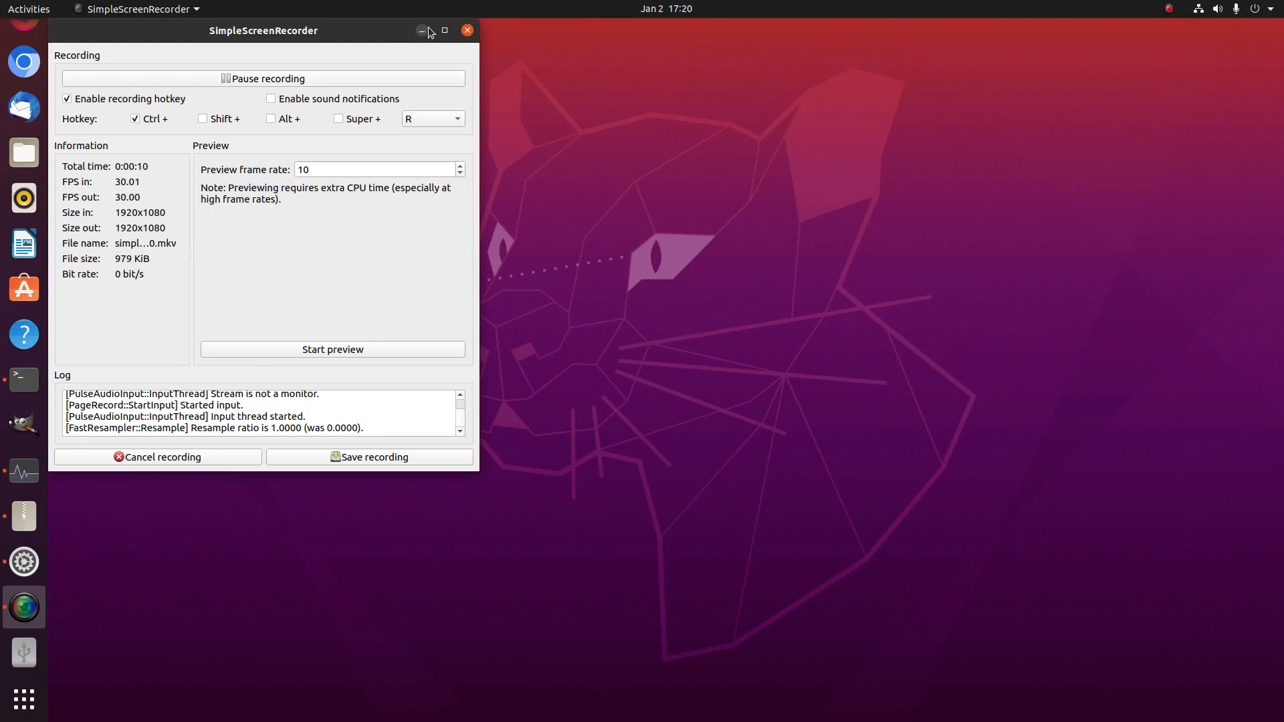
- Switch to GIMP, start a new image, and set its width and height to 19000 px each
click(421, 30)
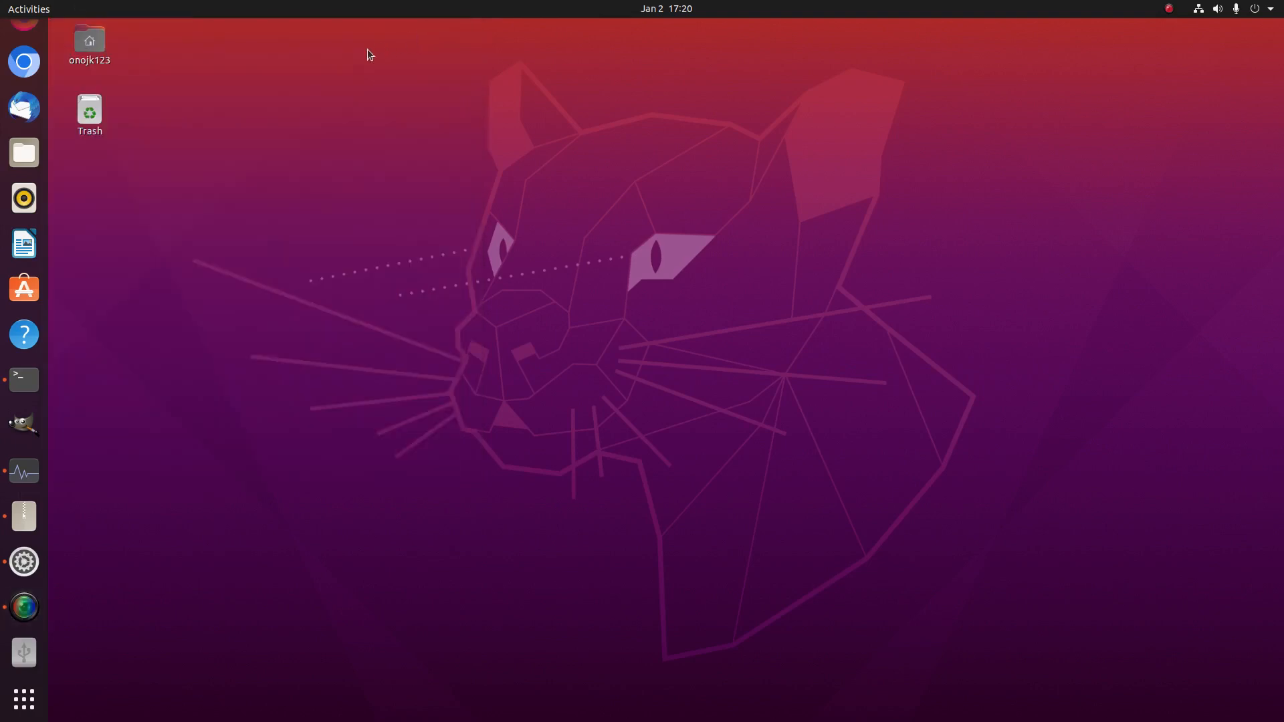
click(35, 426)
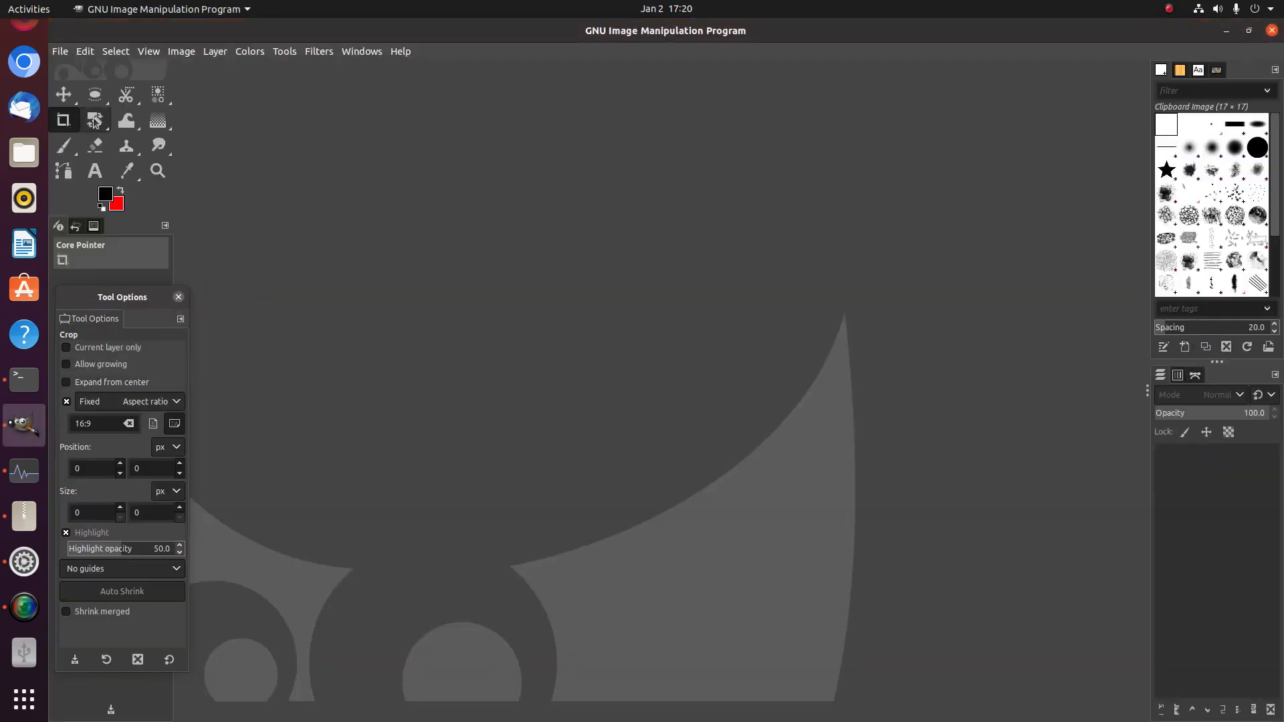
click(63, 53)
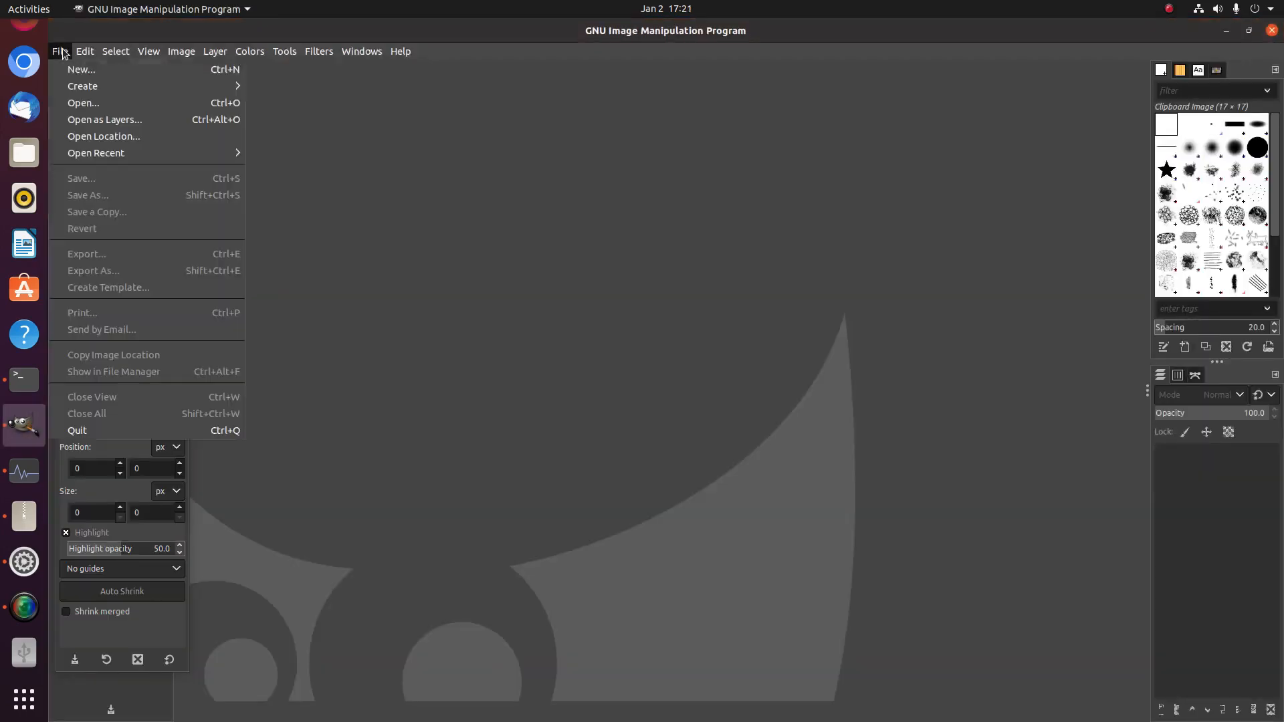
click(74, 66)
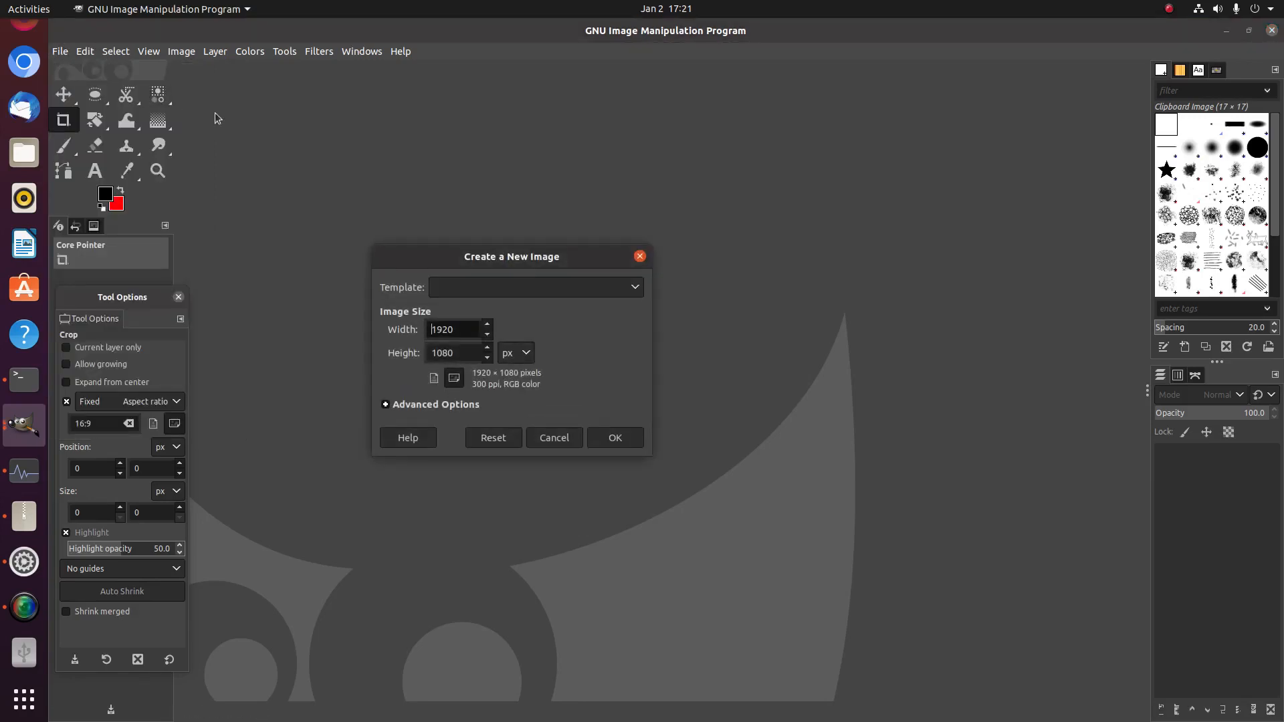
double_click(448, 327)
text(19000)
key(Tab)
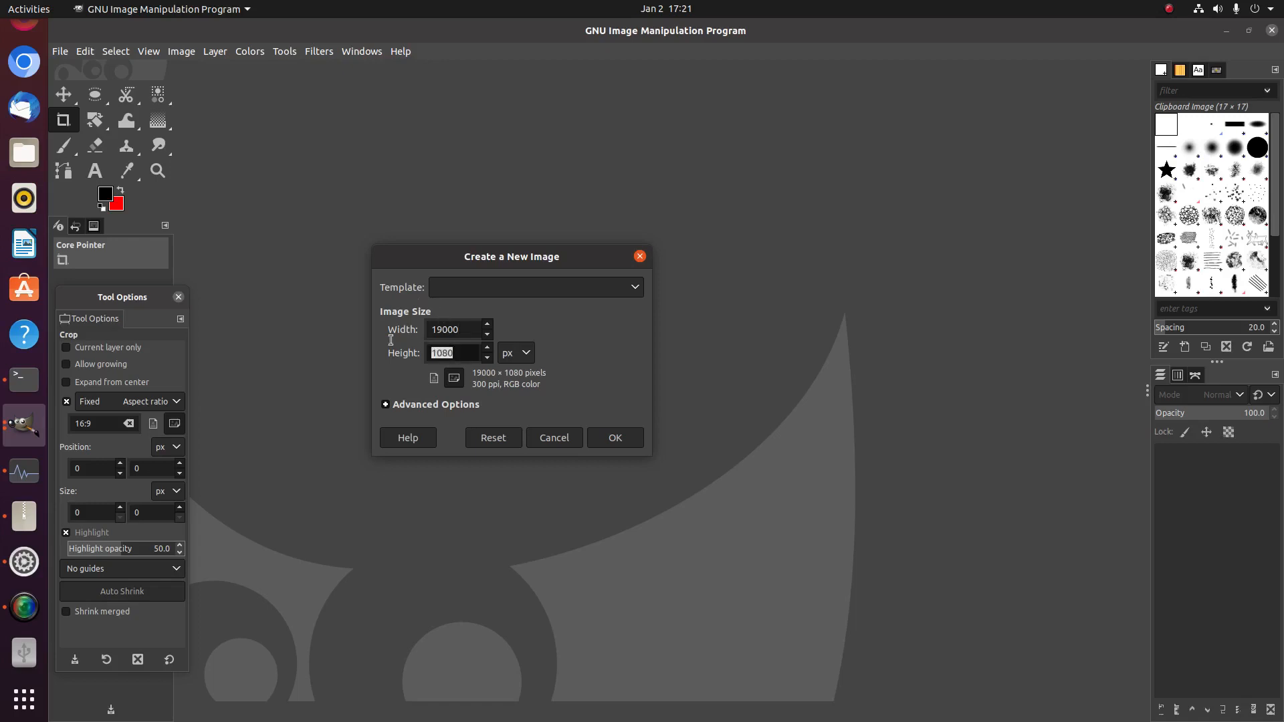
text(119)
key(BackSpace)
key(BackSpace)
text(9000)
- Set the new image's X and Y resolution to 600 pixels/in and create it, accepting the large image size
click(431, 406)
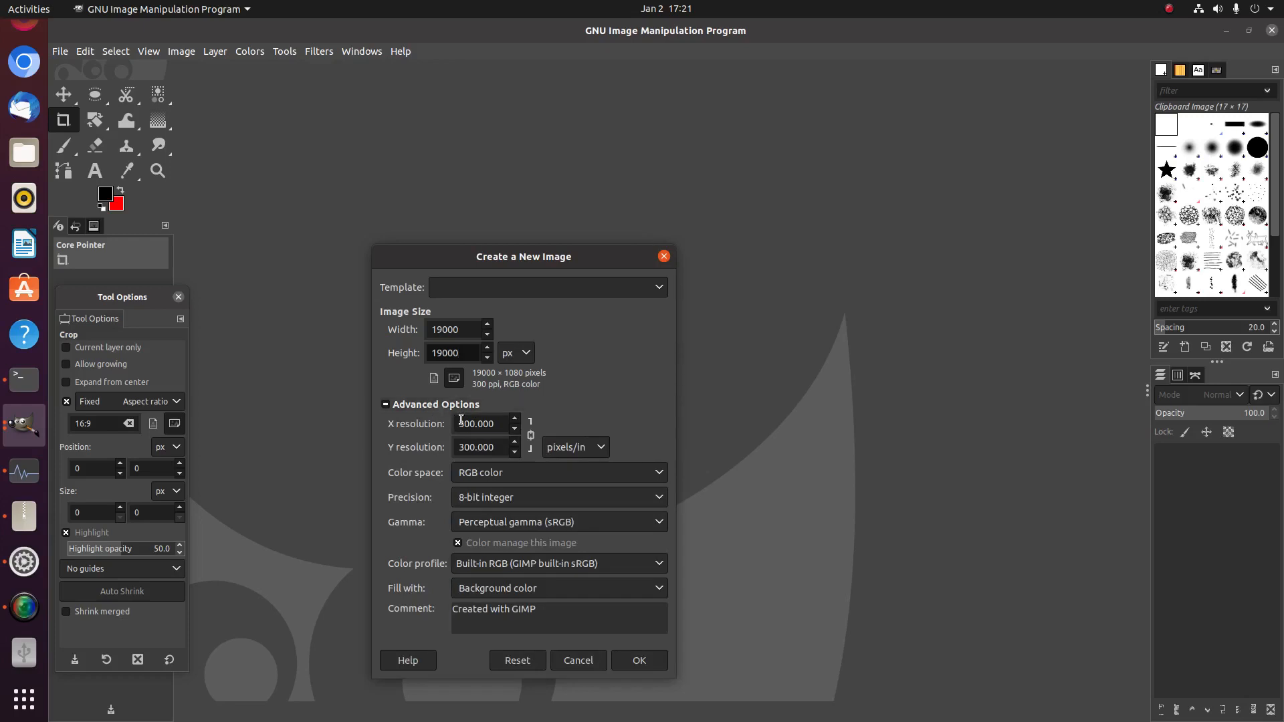
key(Tab)
text(600)
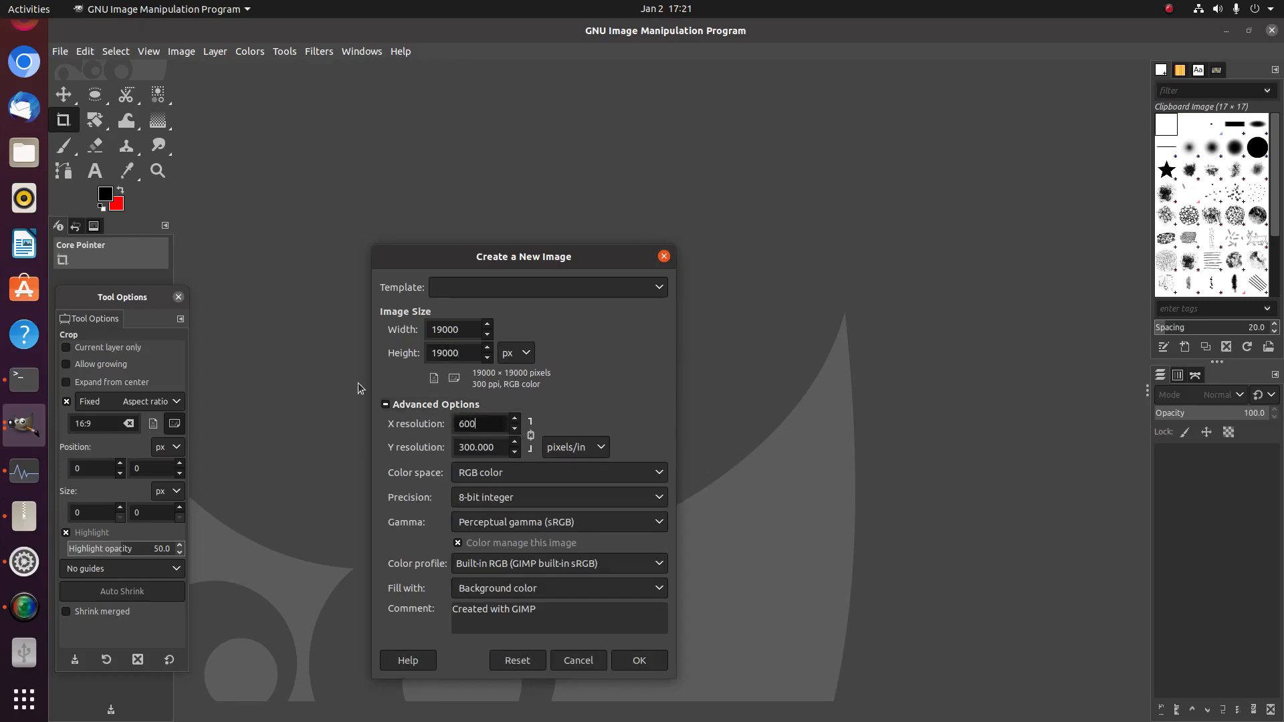
click(499, 448)
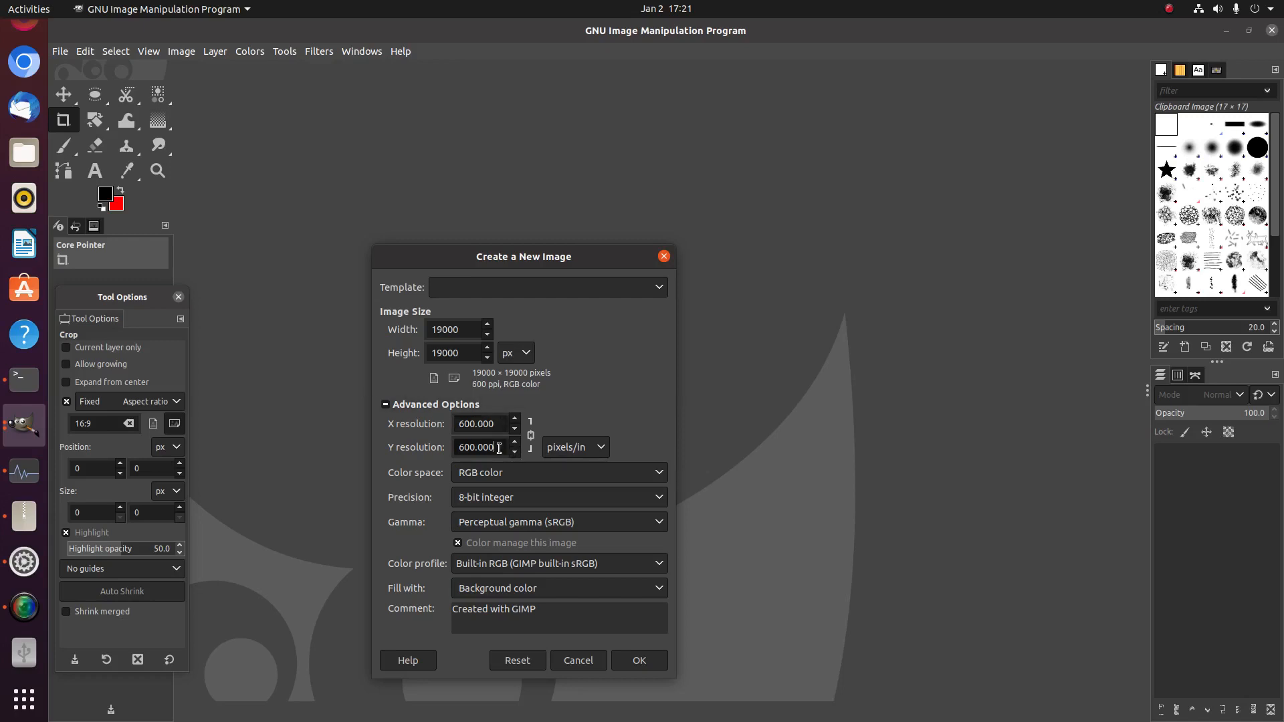
click(648, 663)
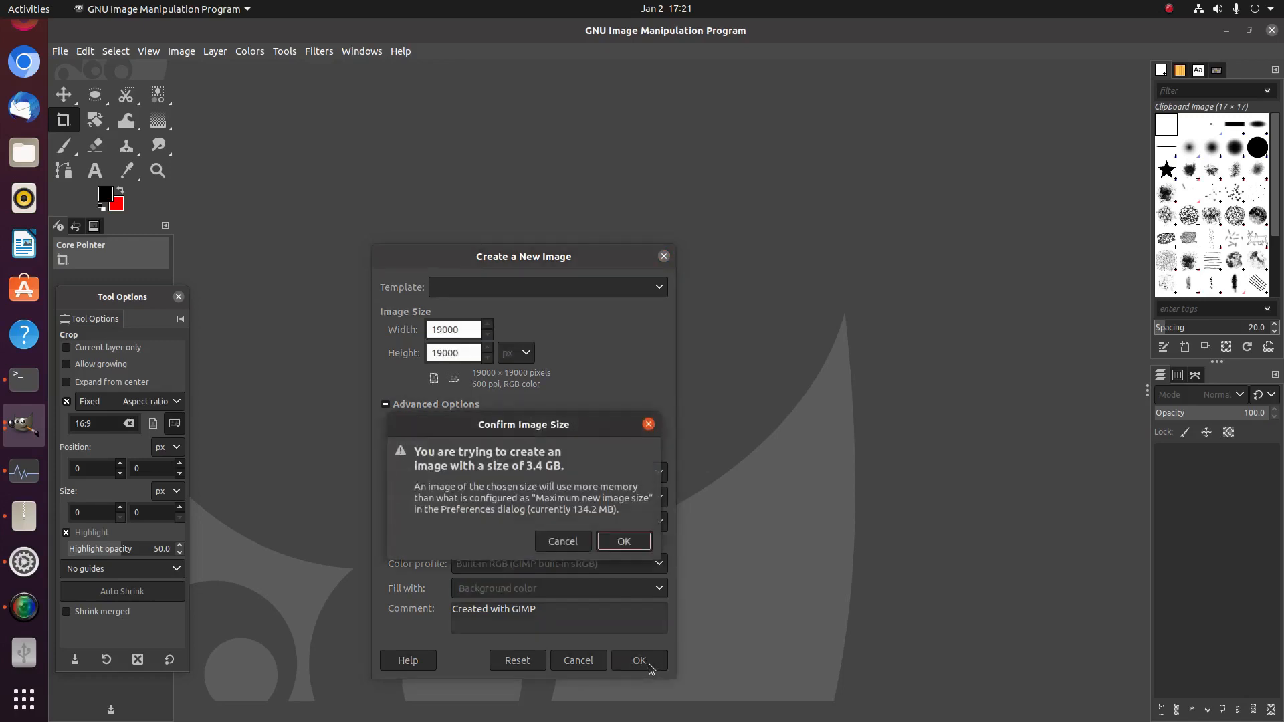
click(624, 541)
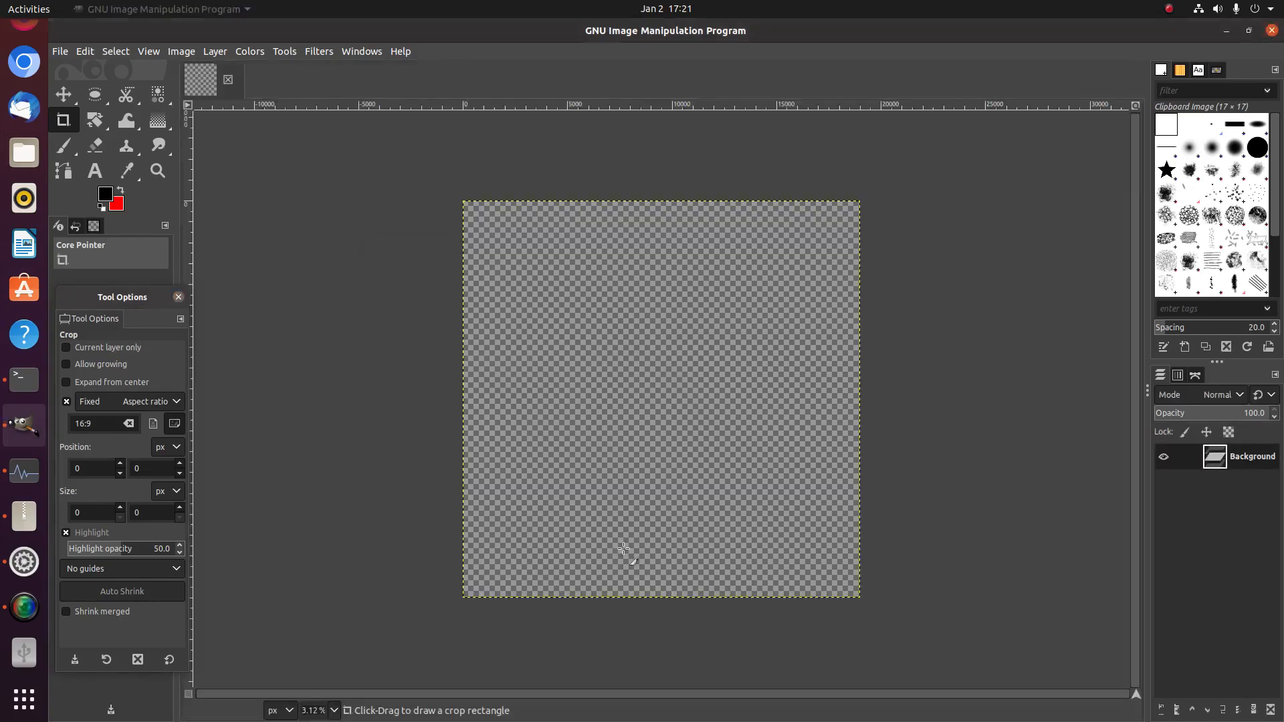
- Add a transparent new layer and delete the red Background layer
click(1160, 710)
click(1240, 703)
right_click(1211, 490)
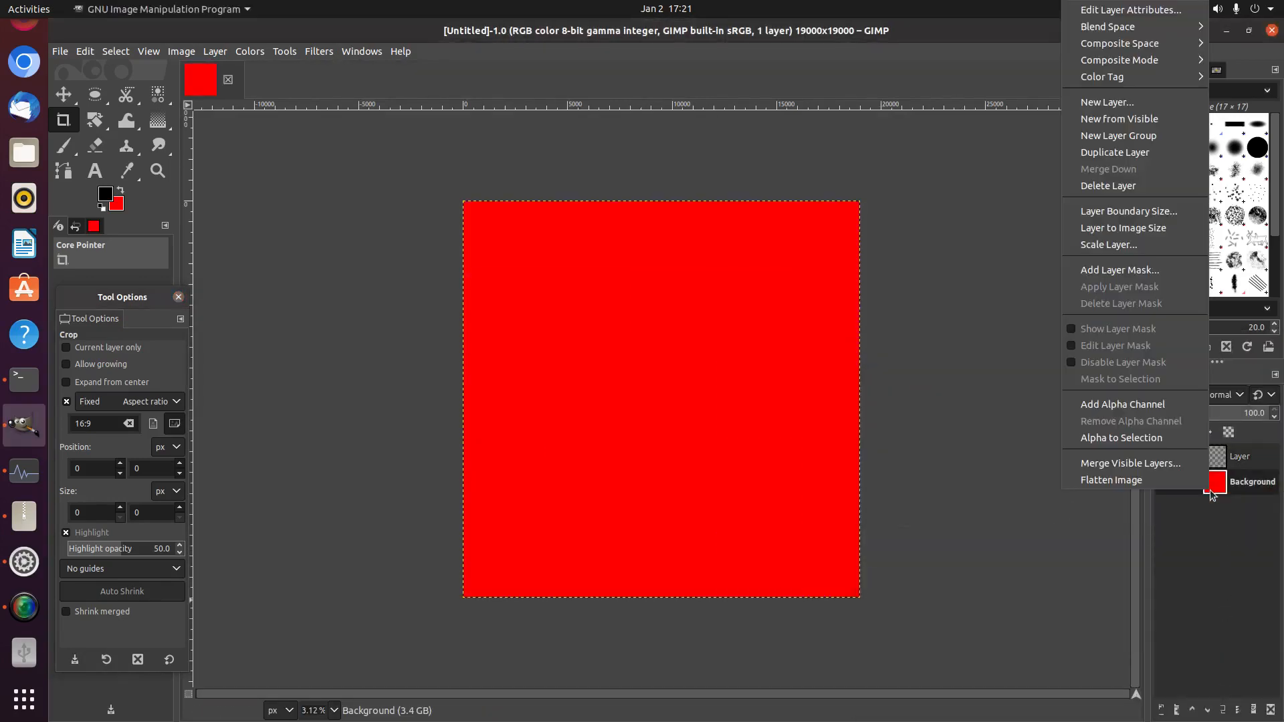
click(1106, 187)
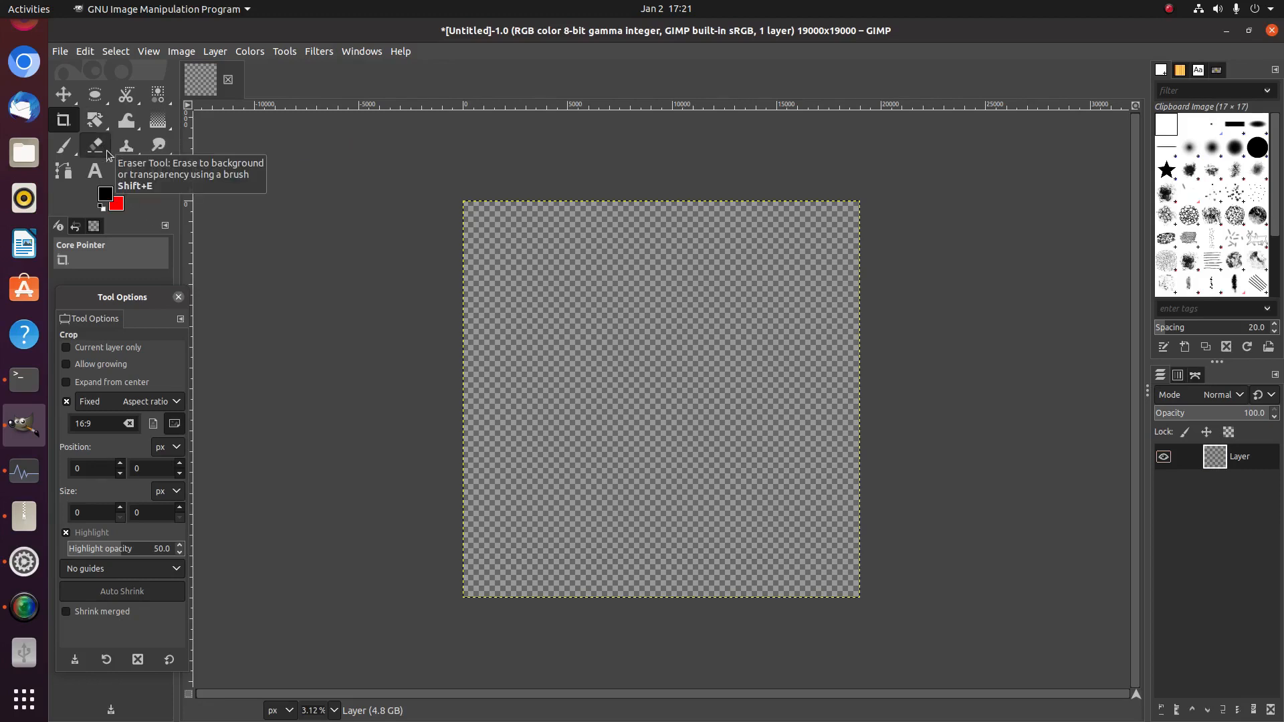
- Set the foreground color to red, matching the background color
click(108, 197)
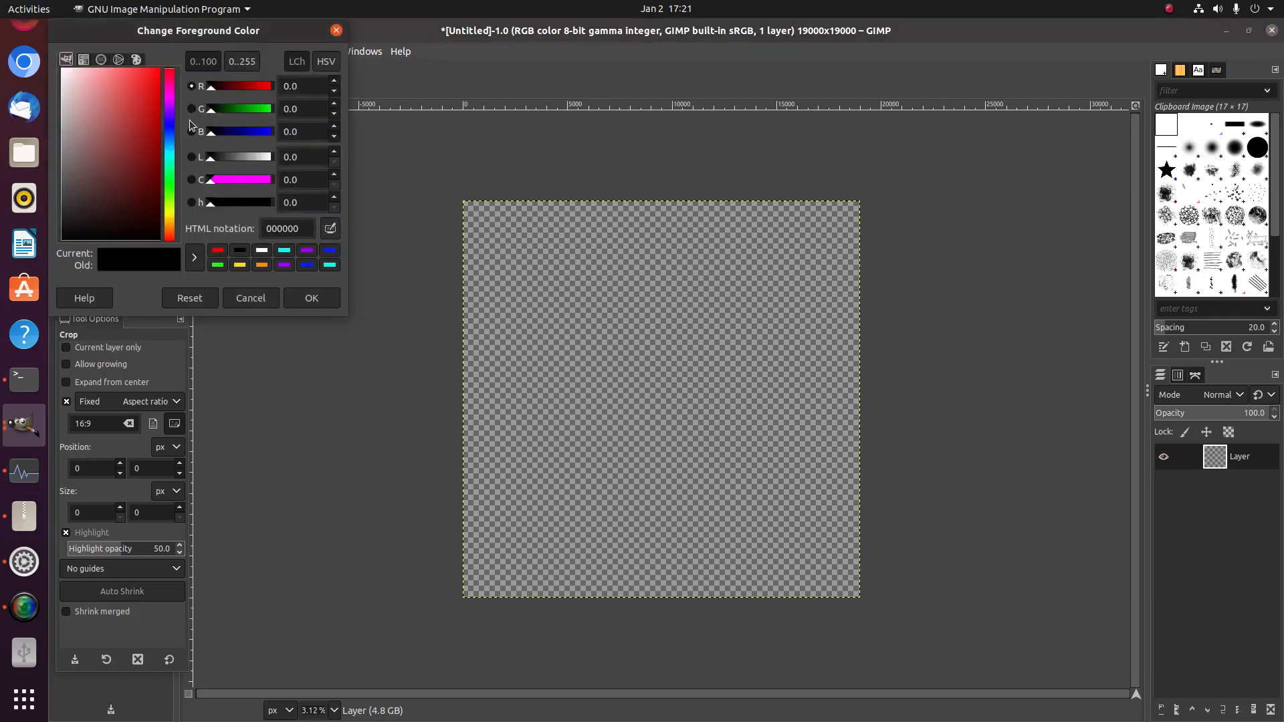
click(298, 294)
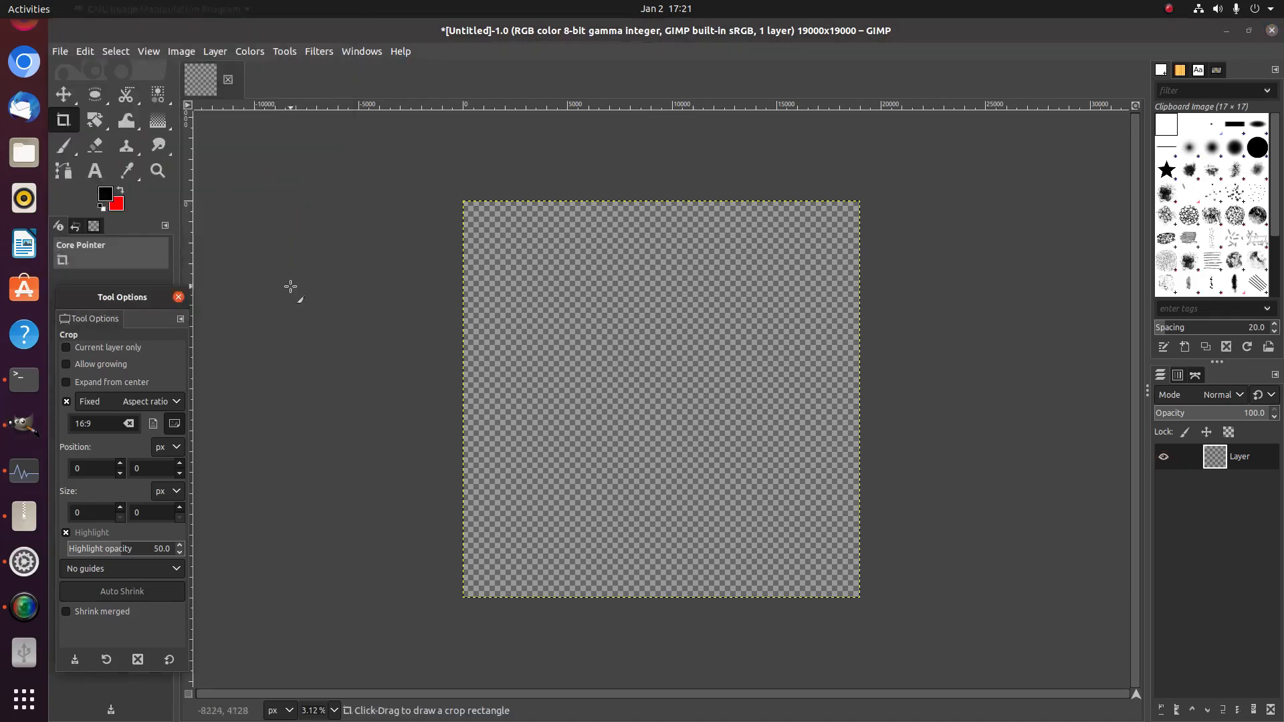
click(111, 200)
drag(127, 164, 209, 3)
click(300, 302)
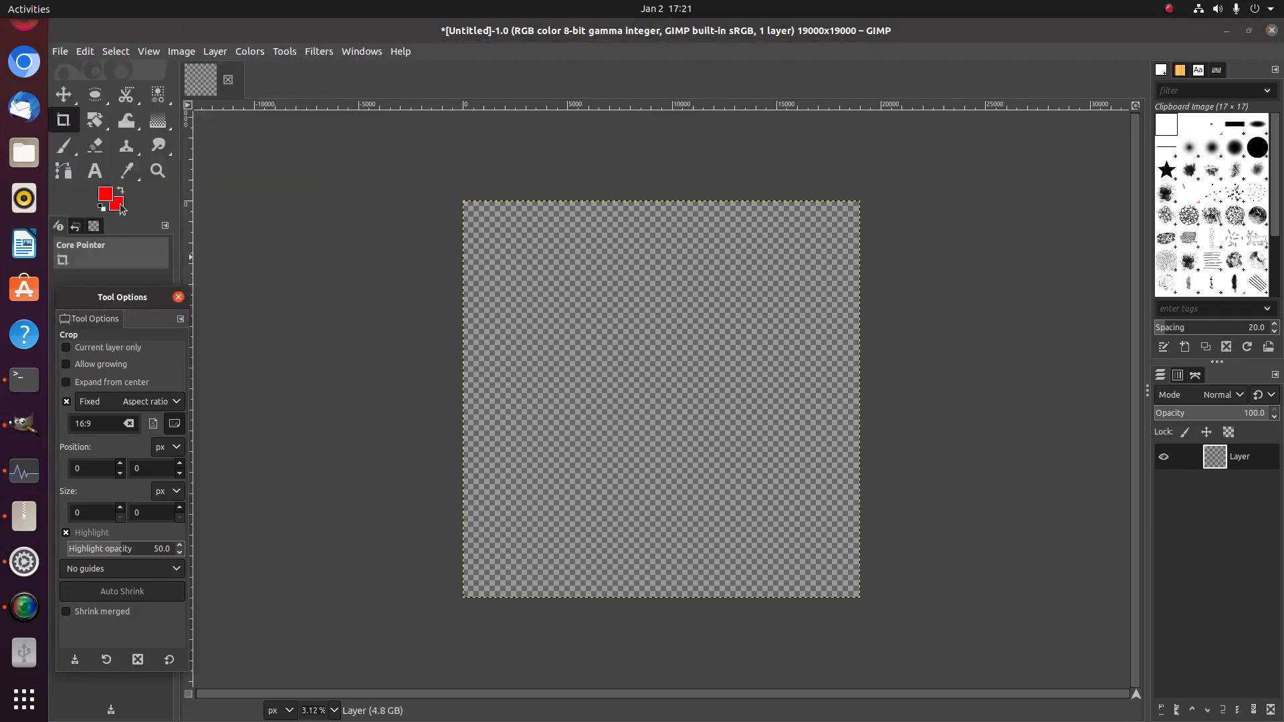
- Make a circular selection about 4832 px wide in the canvas's upper-left area and fill it with the red foreground color
click(95, 95)
drag(507, 275, 607, 376)
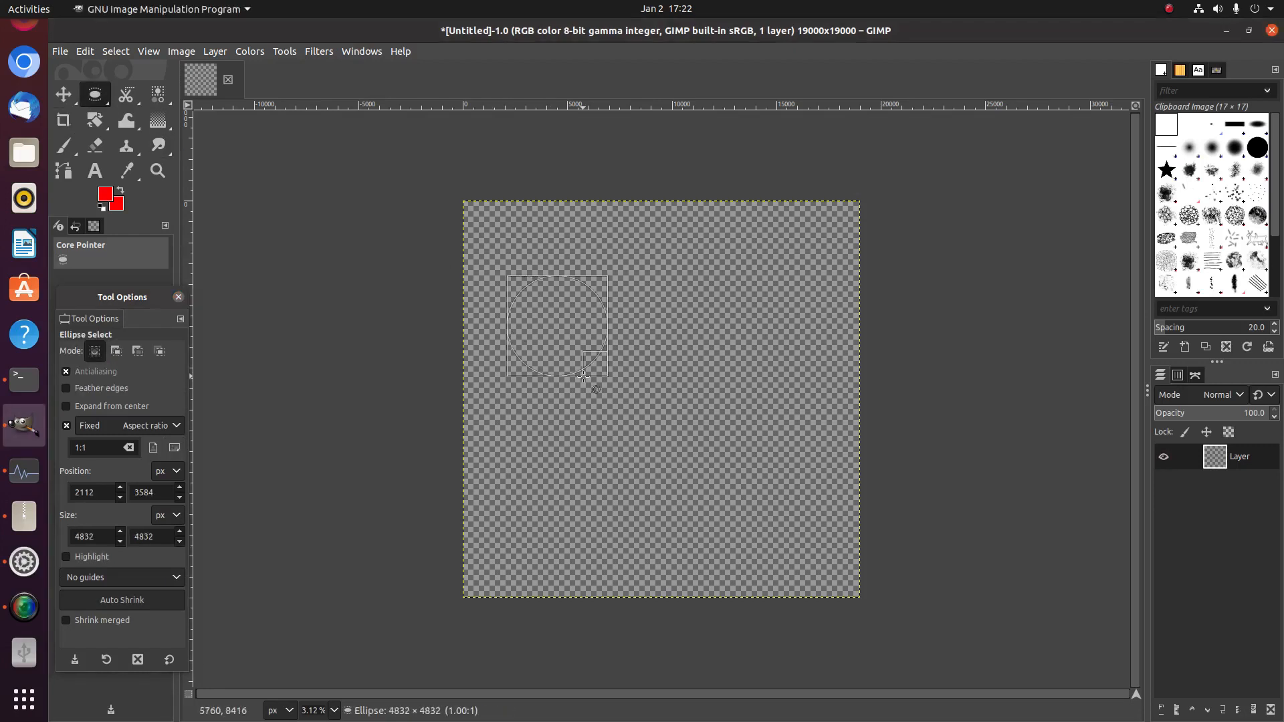
click(79, 53)
click(110, 304)
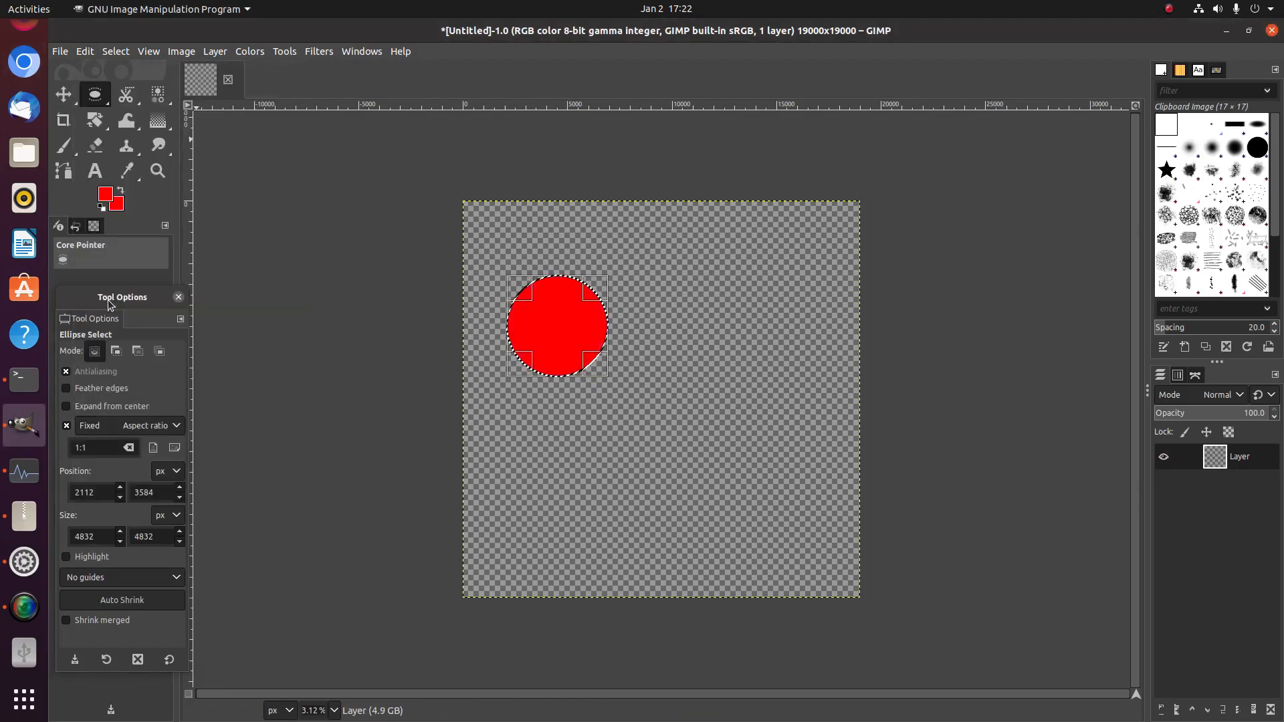
- Invert the red circle's color and pick the resulting cyan as the foreground color
click(248, 51)
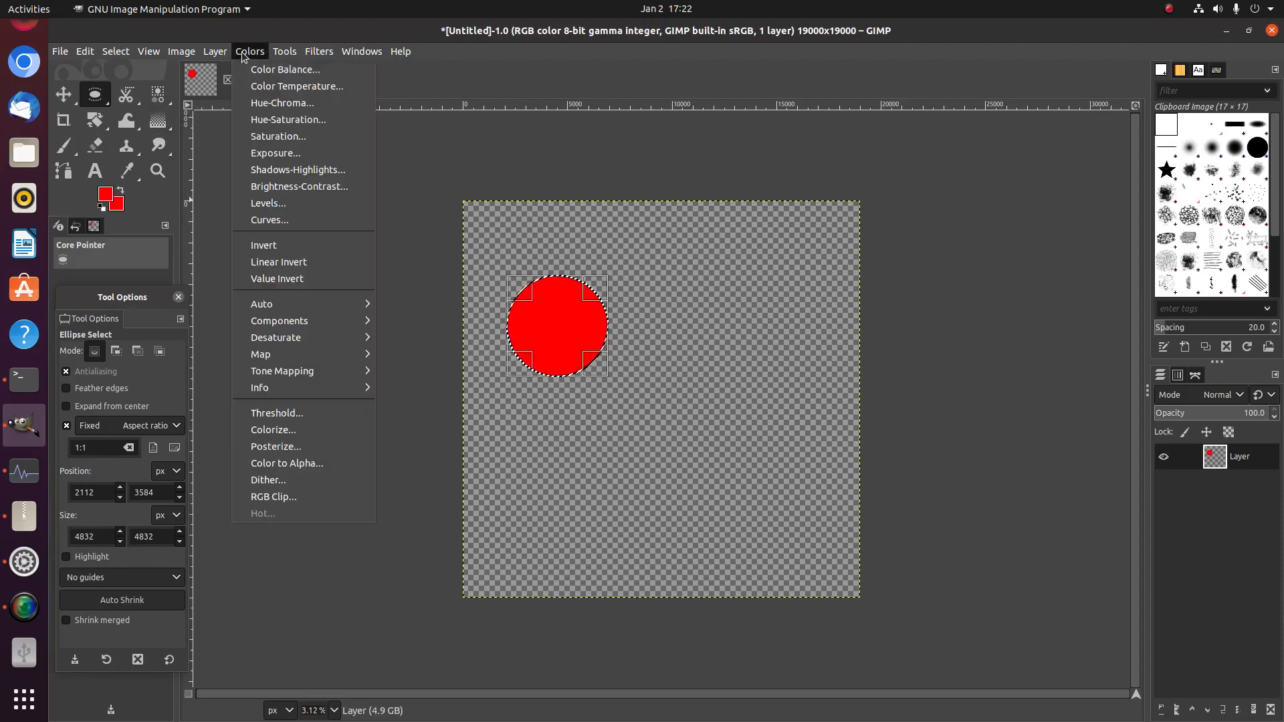
click(265, 245)
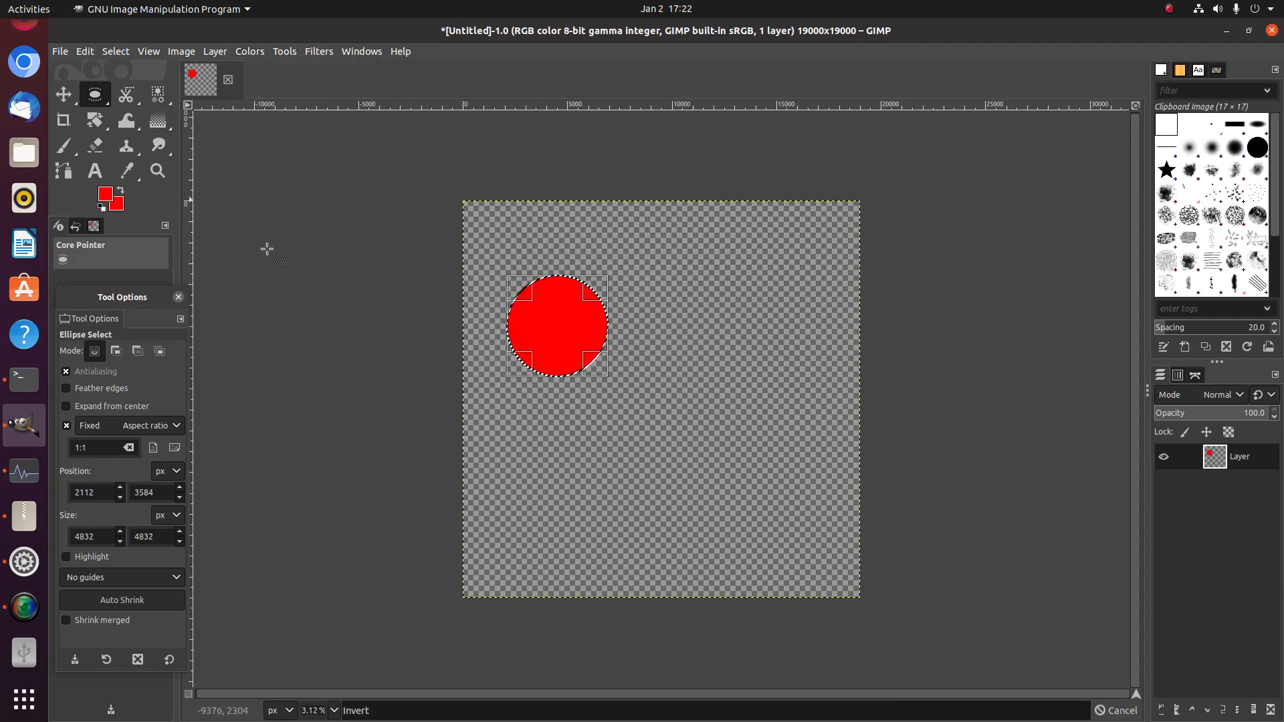
click(131, 173)
click(556, 314)
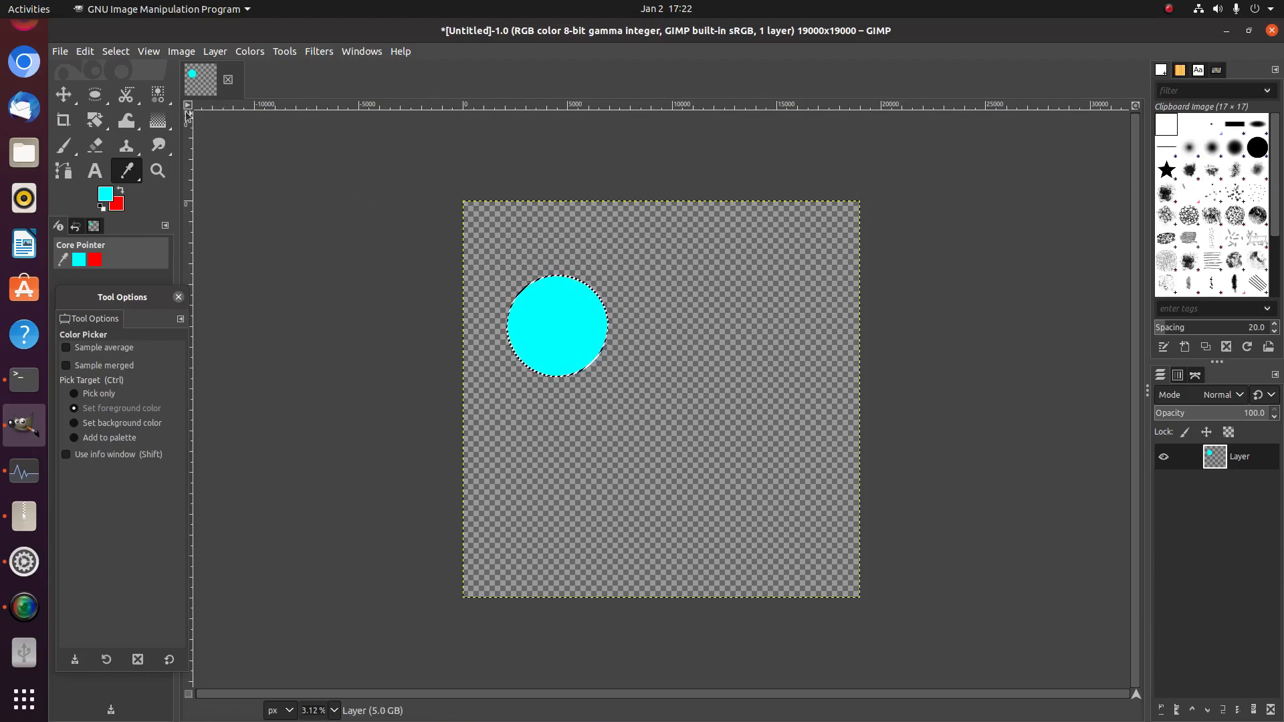
- Remove the circular selection, then select the whole canvas and clear the cyan circle from the layer
click(115, 51)
click(127, 84)
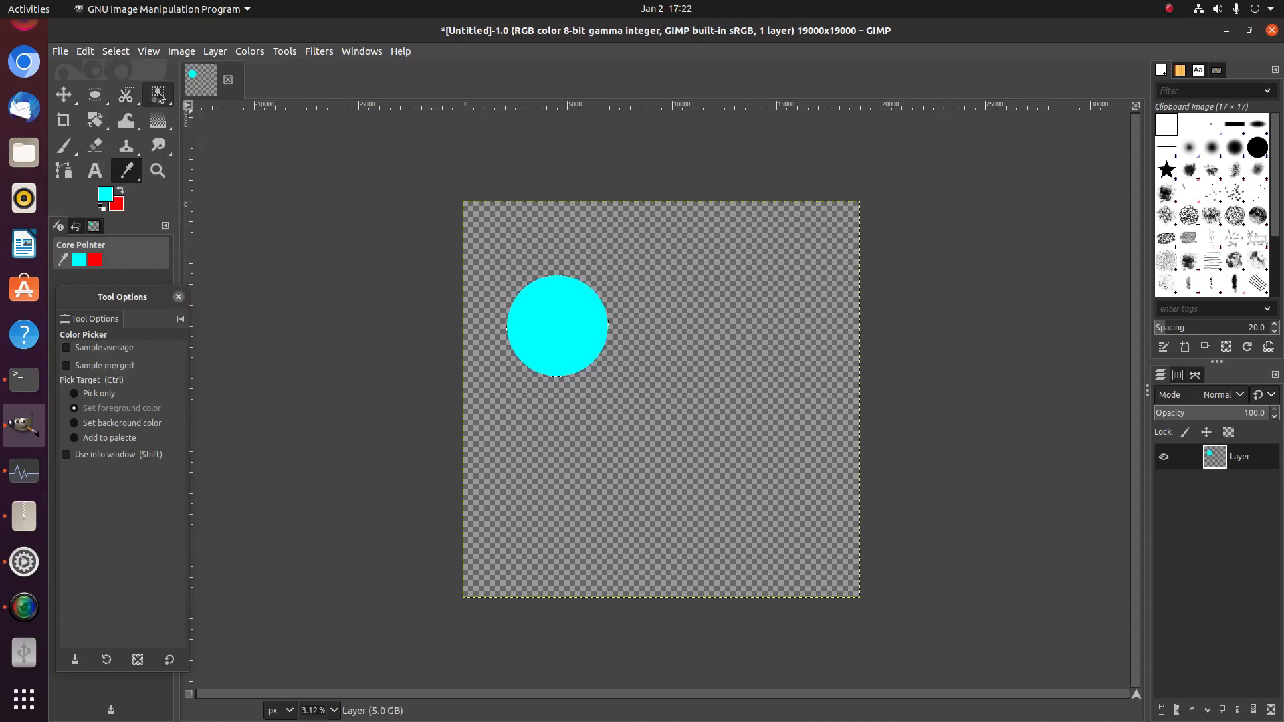
key(ctrl)
key(Delete)
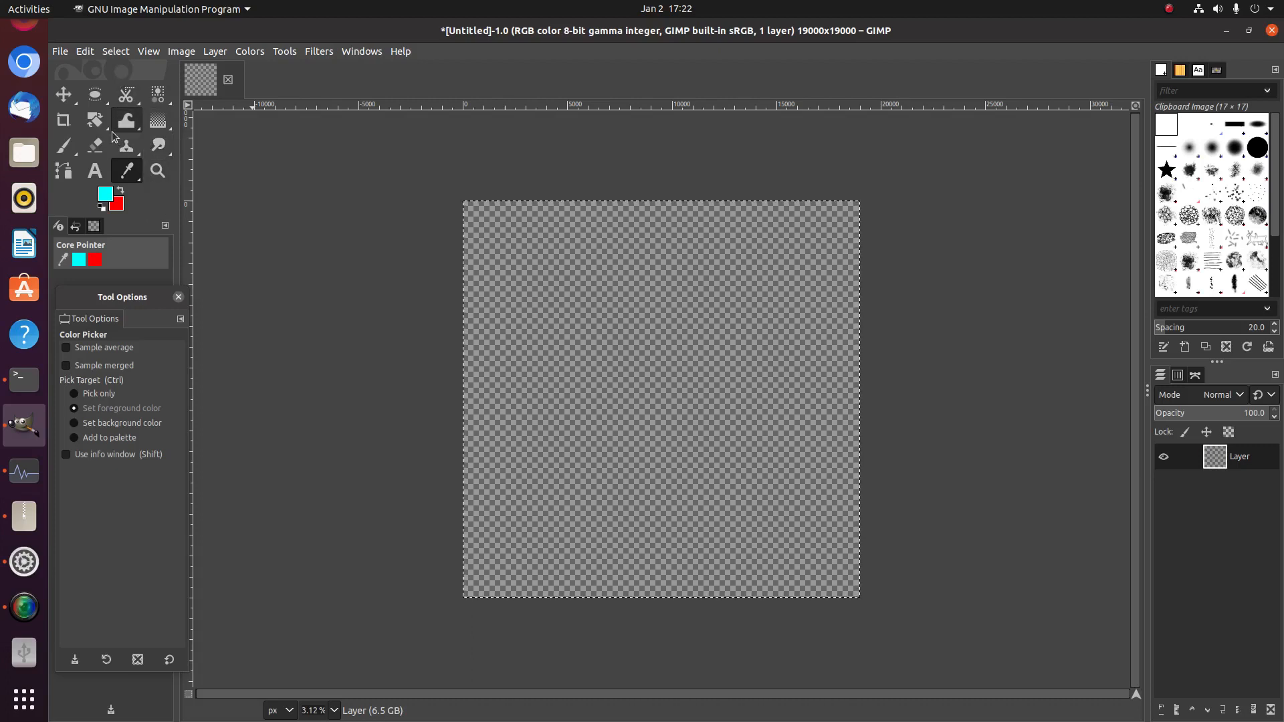
- Activate the Paintbrush with the 2. Block 01 brush and set its hardness to 100
click(95, 97)
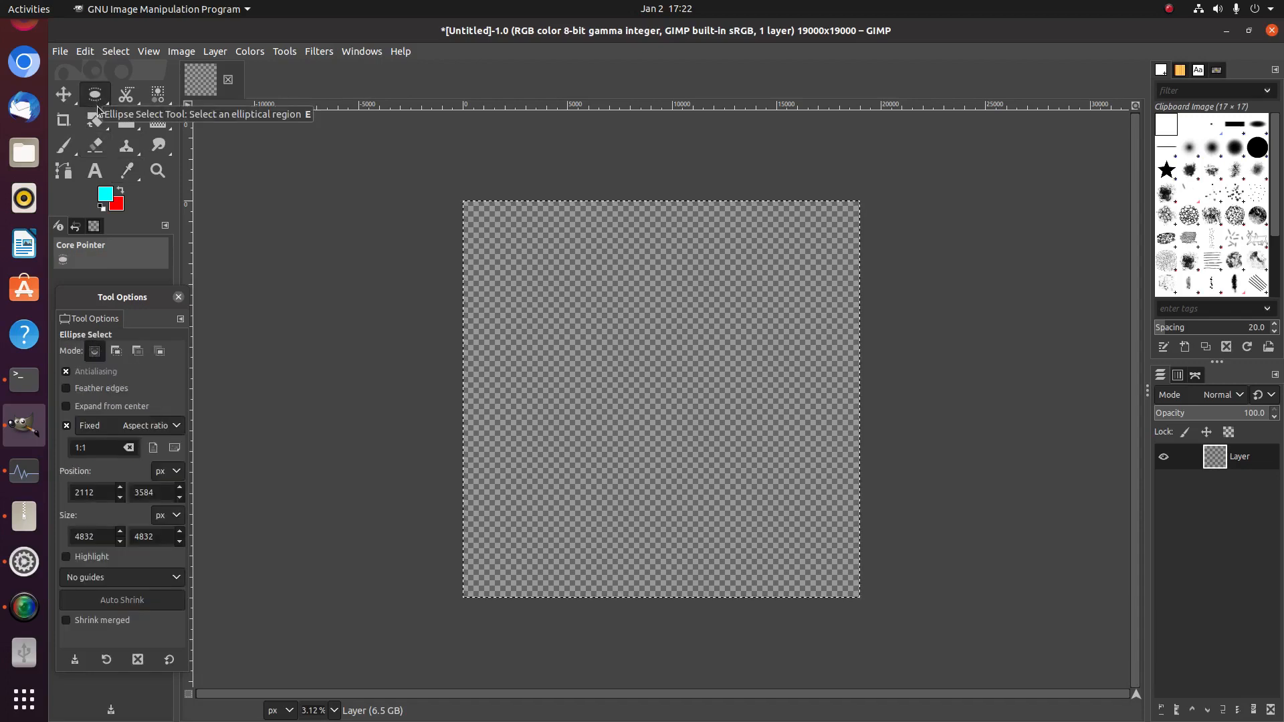
click(64, 146)
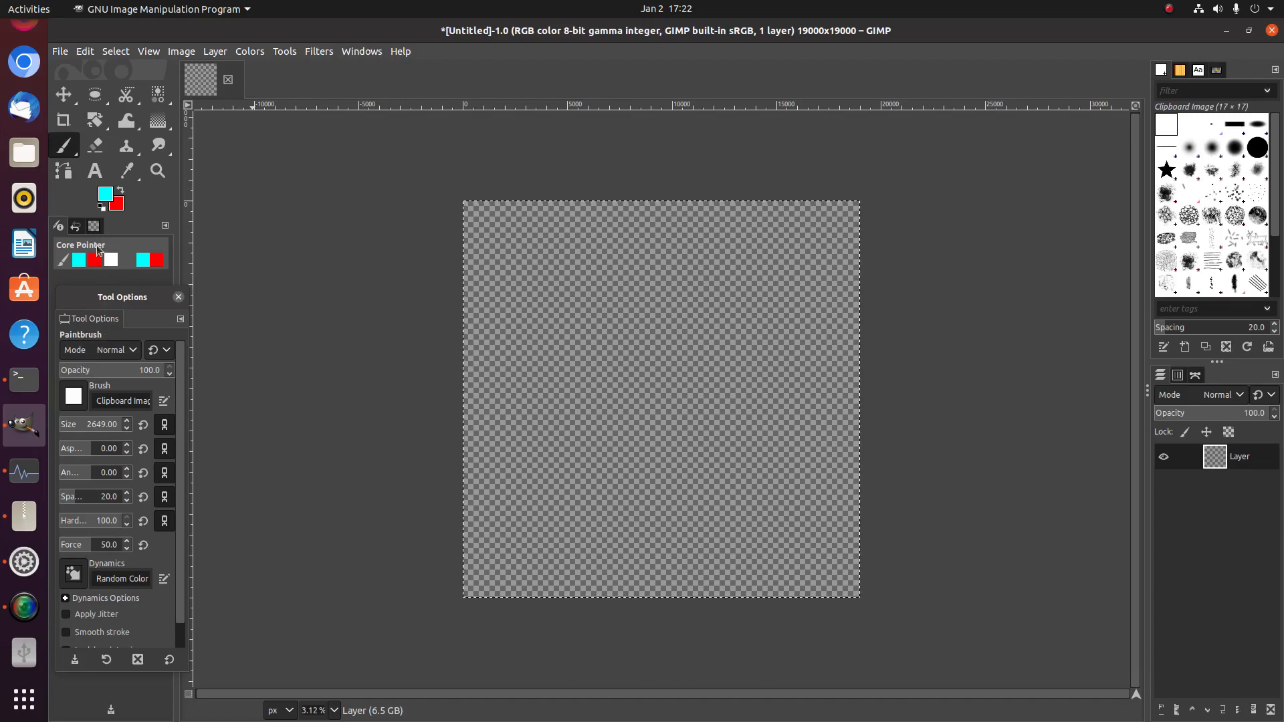
click(73, 396)
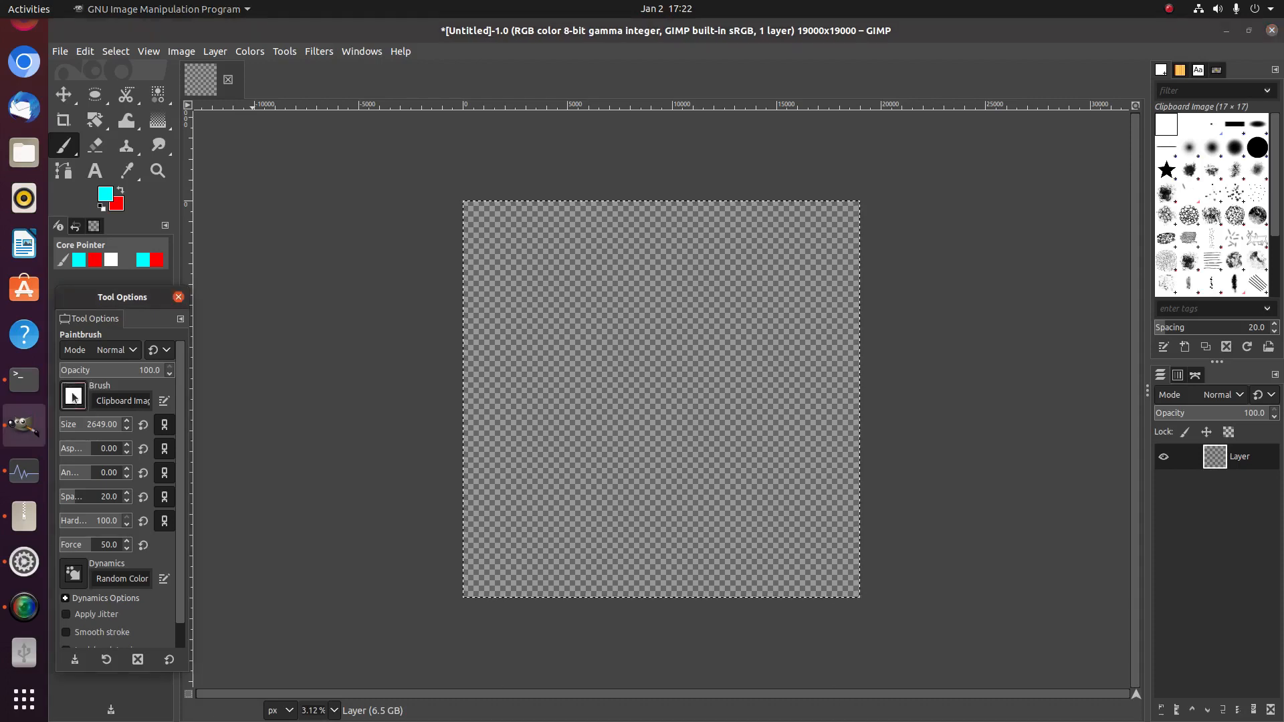
click(122, 420)
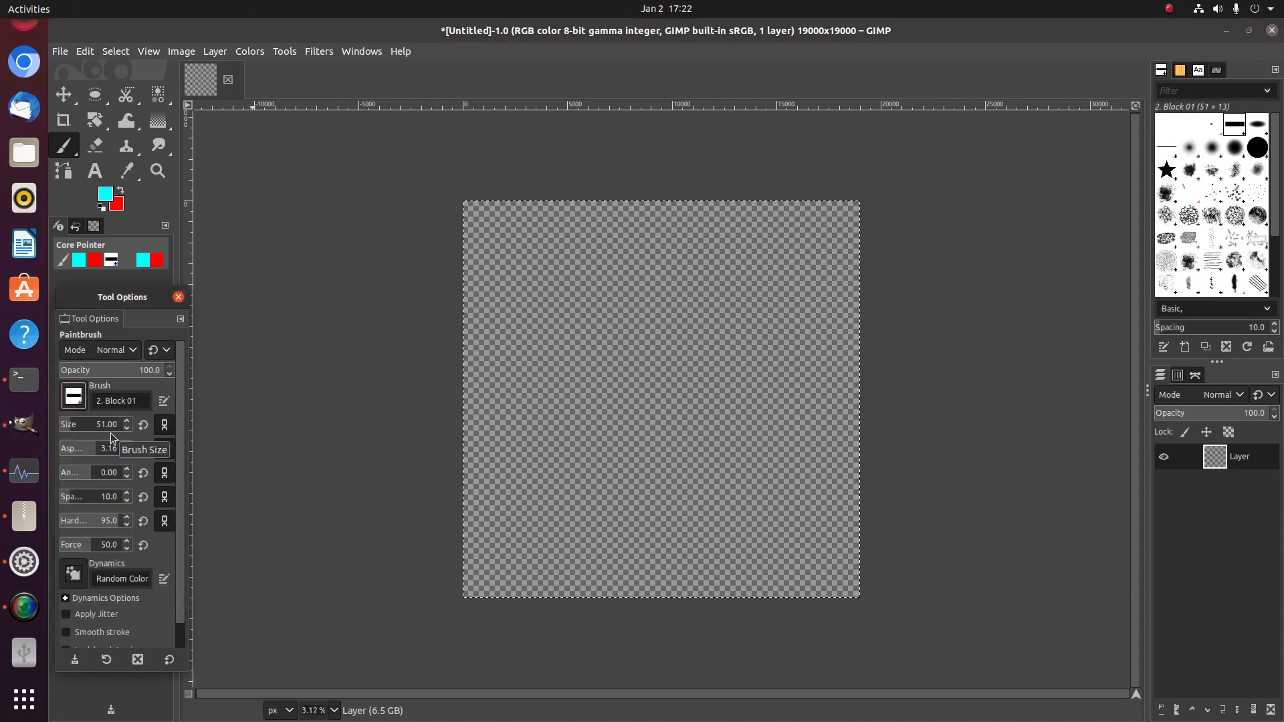
drag(114, 521, 298, 504)
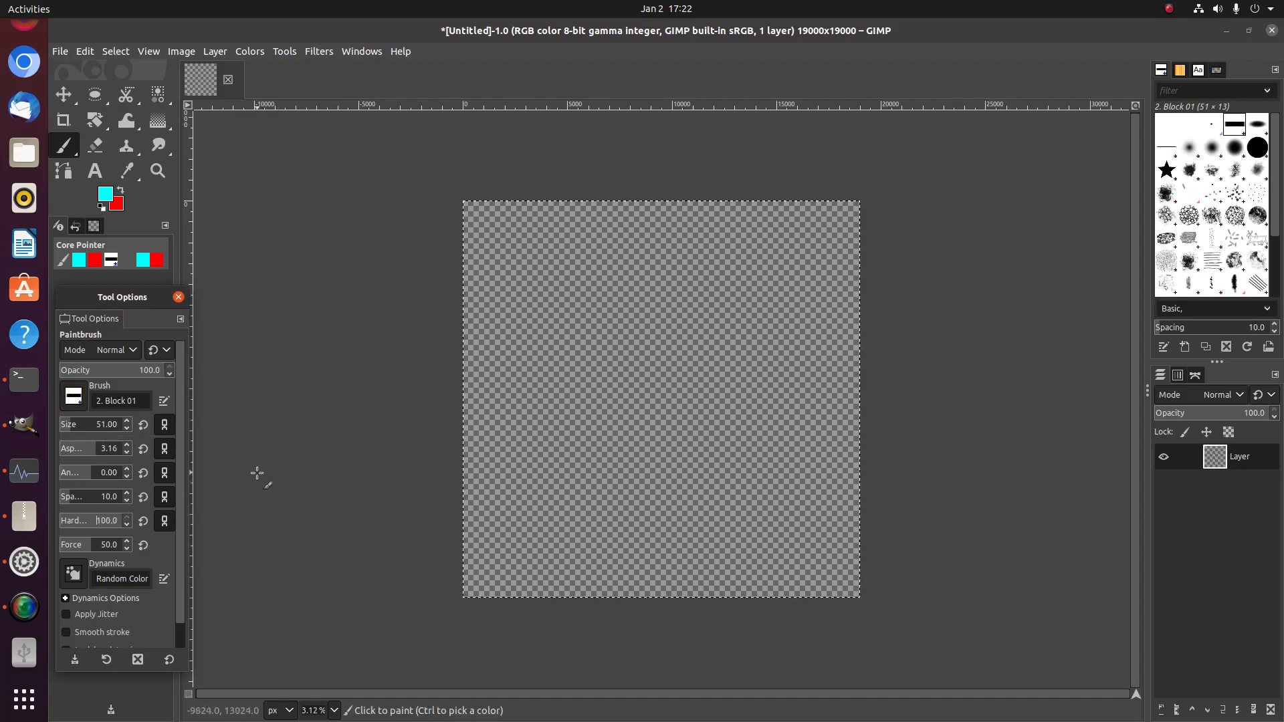
- Set the brush size to 1790 and check that the brush dynamics use Random Color
drag(111, 425, 352, 416)
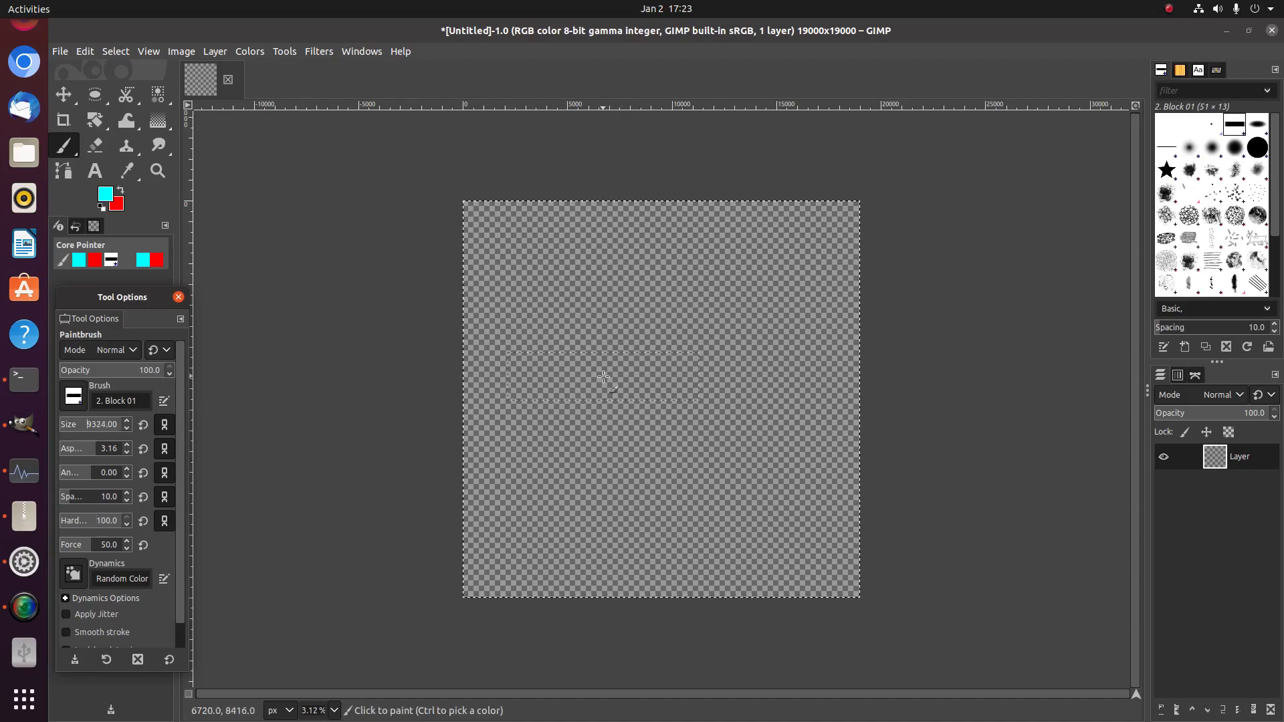
click(95, 429)
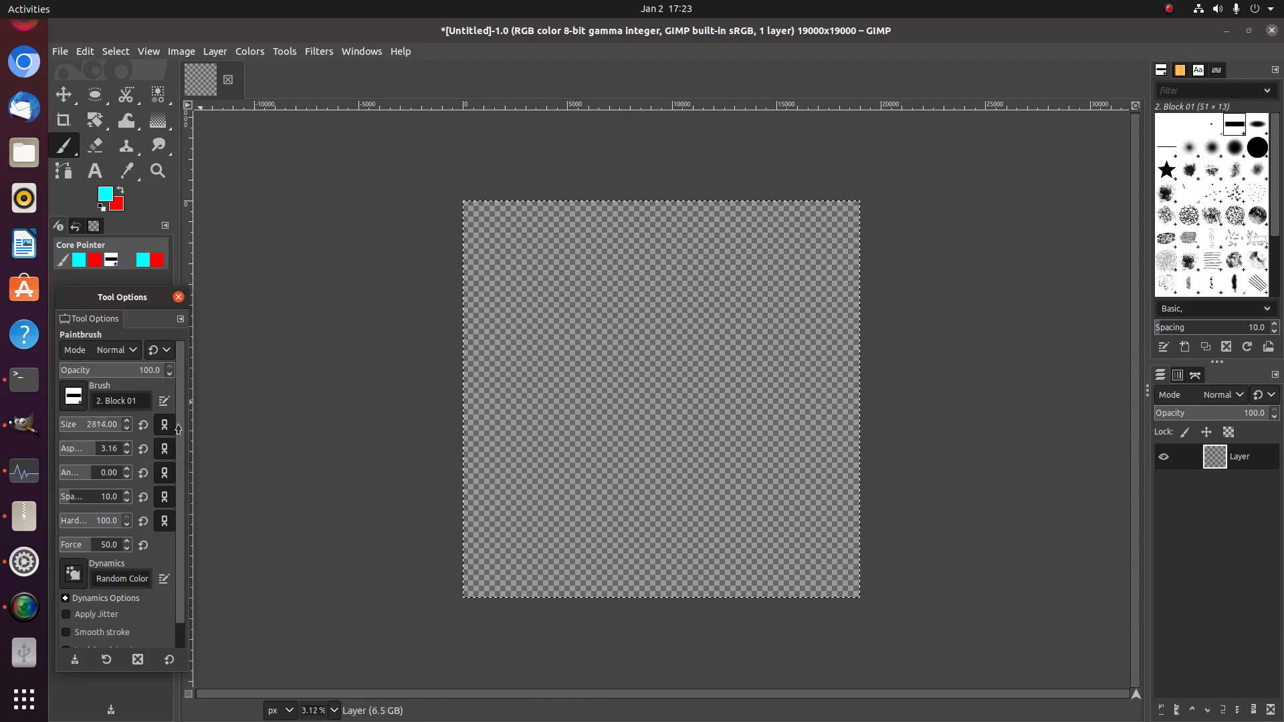
click(106, 426)
click(106, 425)
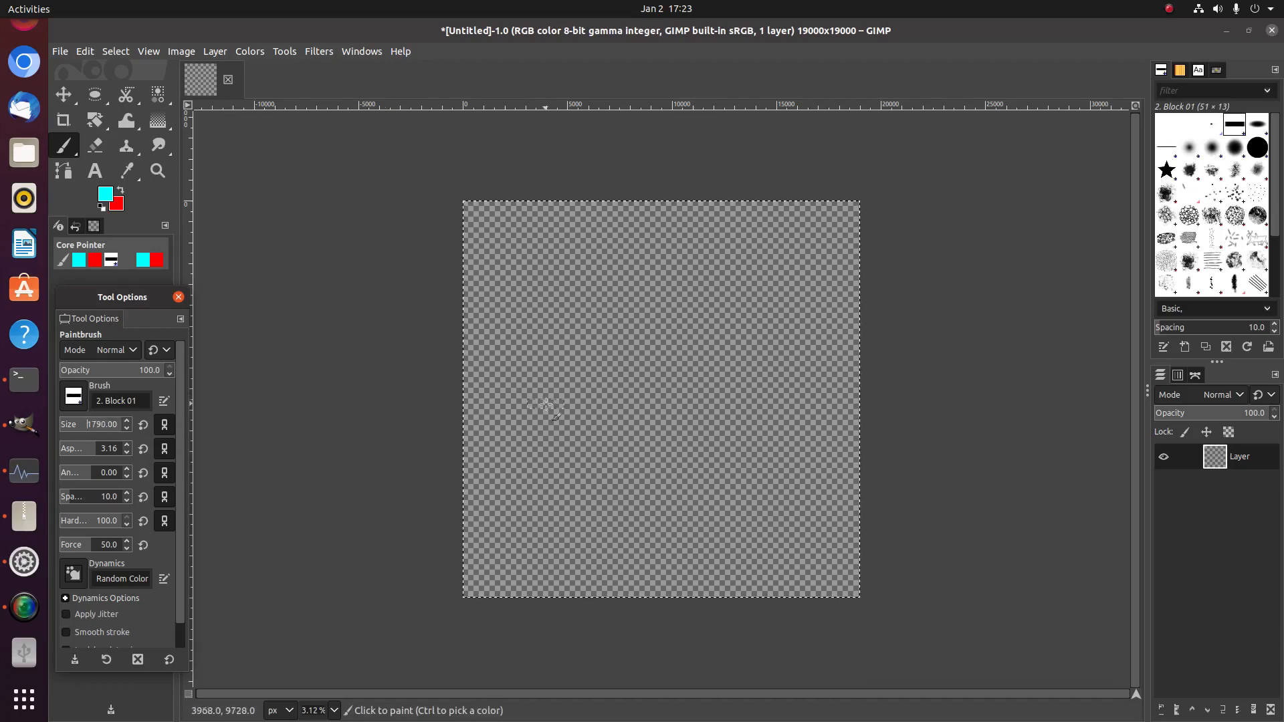
click(75, 574)
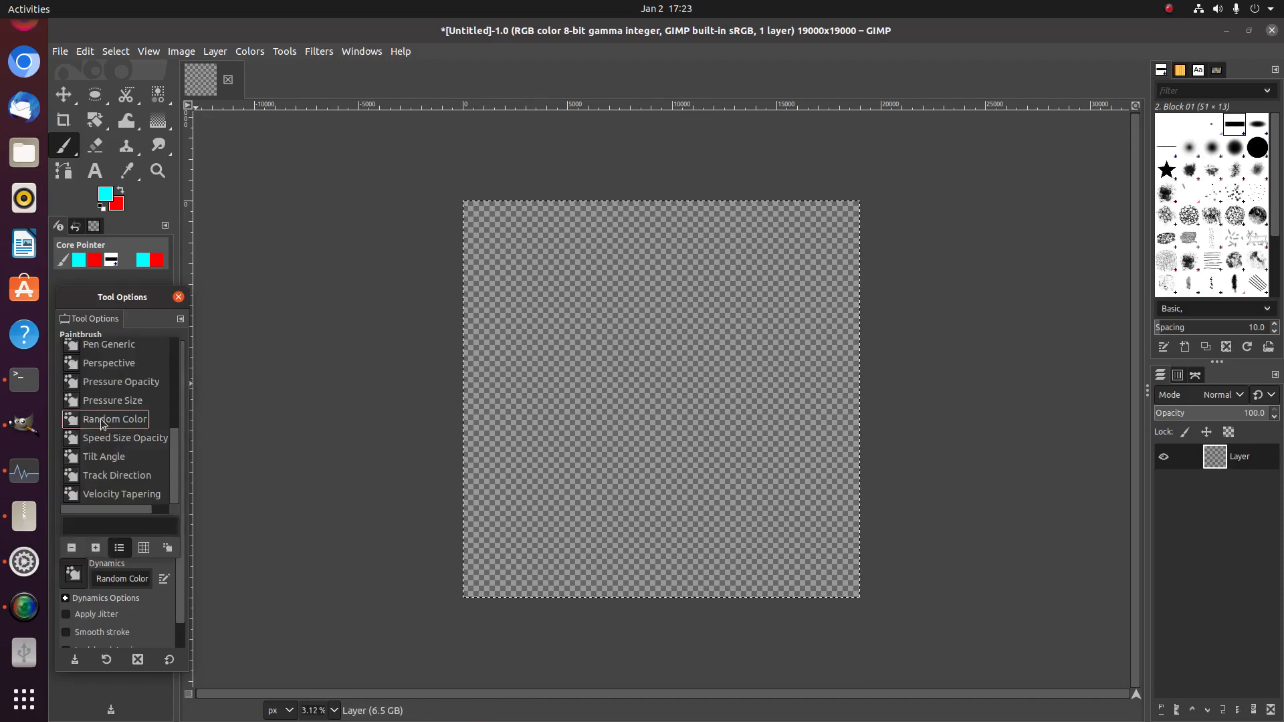
click(71, 575)
- Activate the Gradient tool and examine the full name of its FG to BG (Hardedge) gradient
click(151, 125)
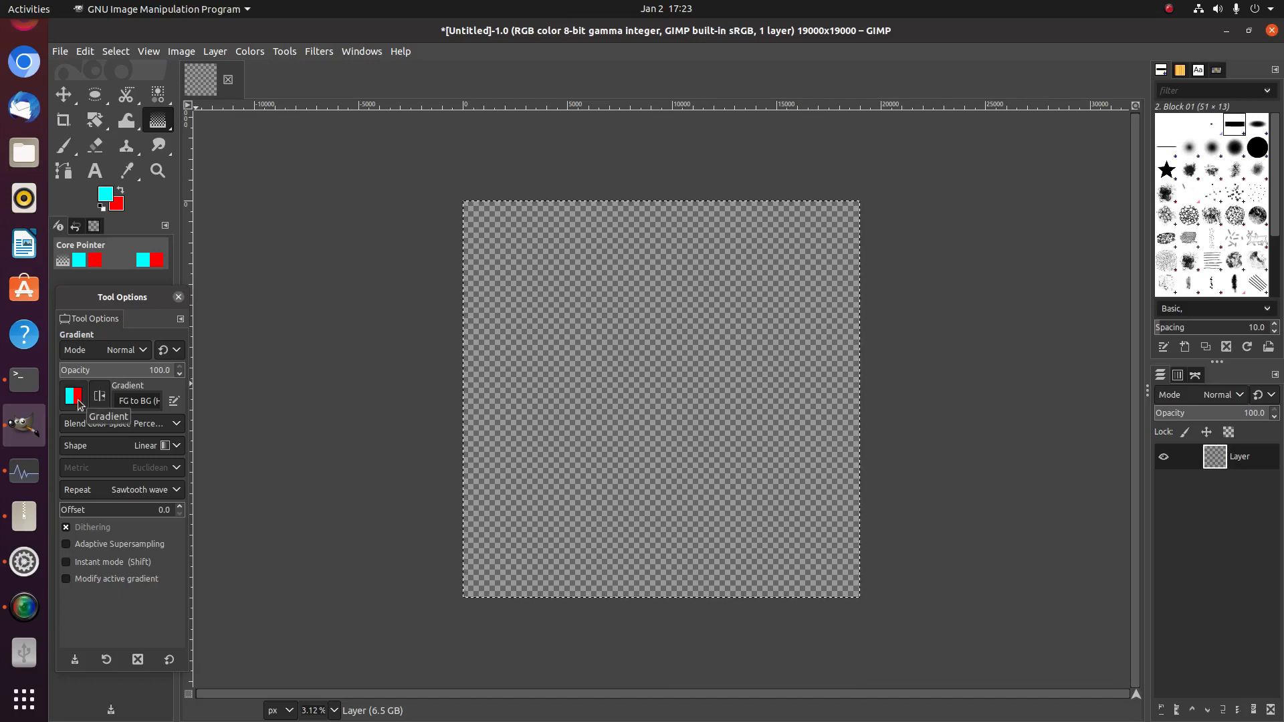
click(144, 401)
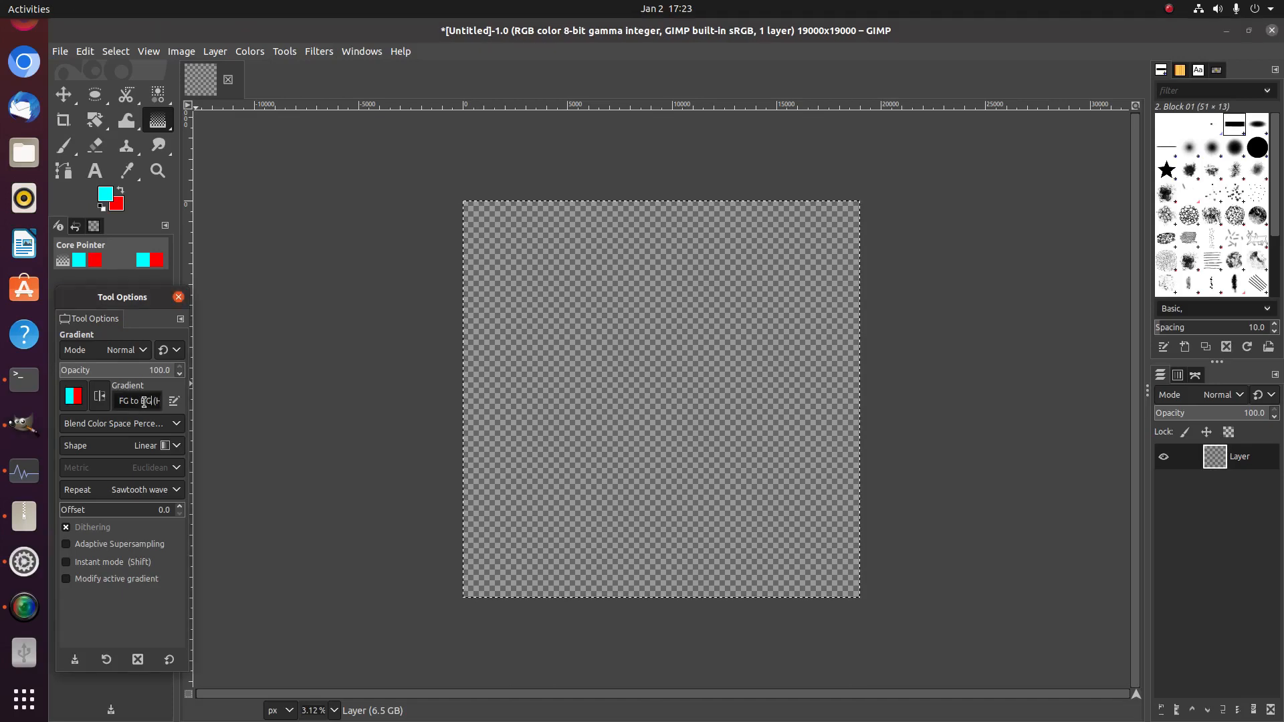
drag(152, 401, 162, 399)
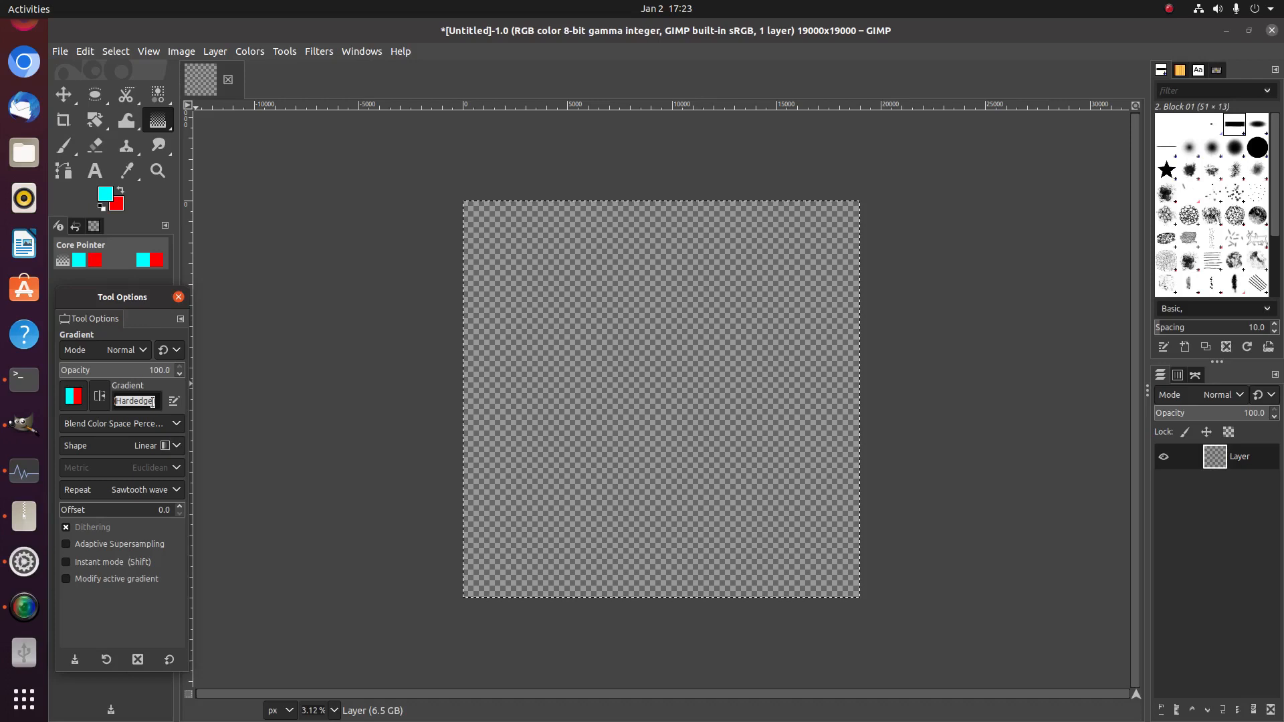
drag(153, 401, 74, 400)
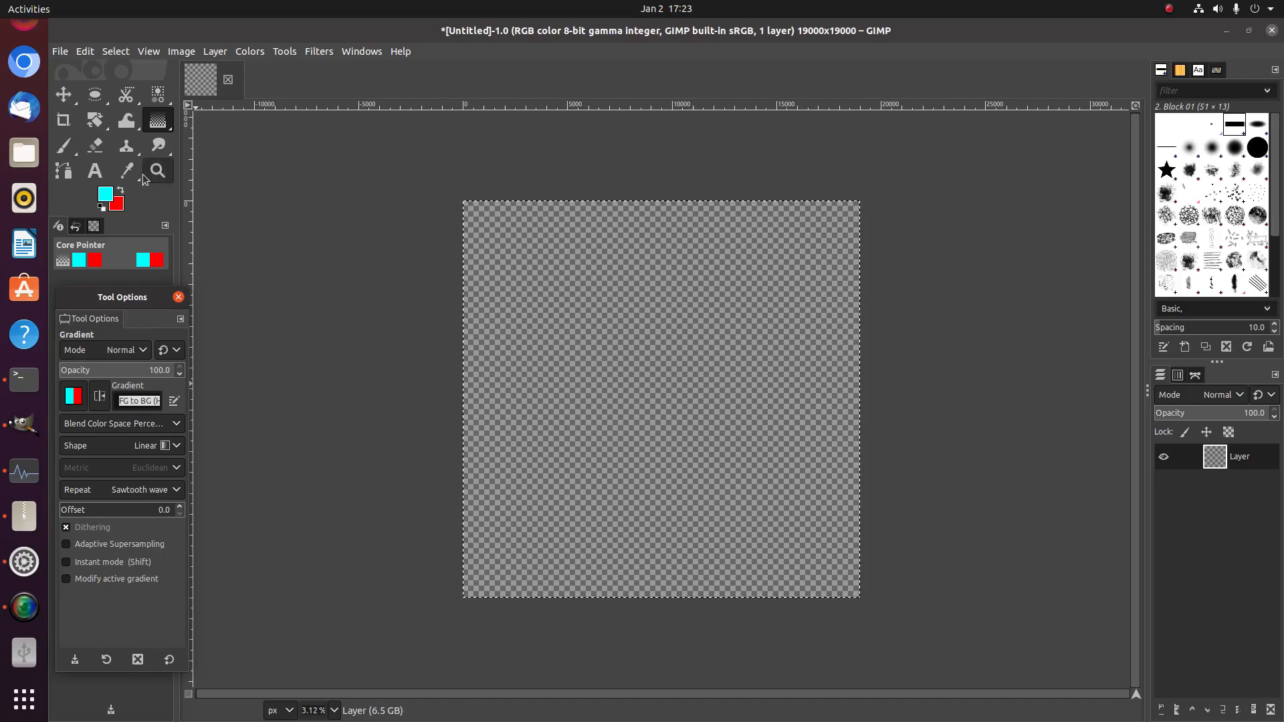
- Paint several short red and cyan Paintbrush strokes with the 2. Block 01 brush across the middle of the canvas
click(63, 146)
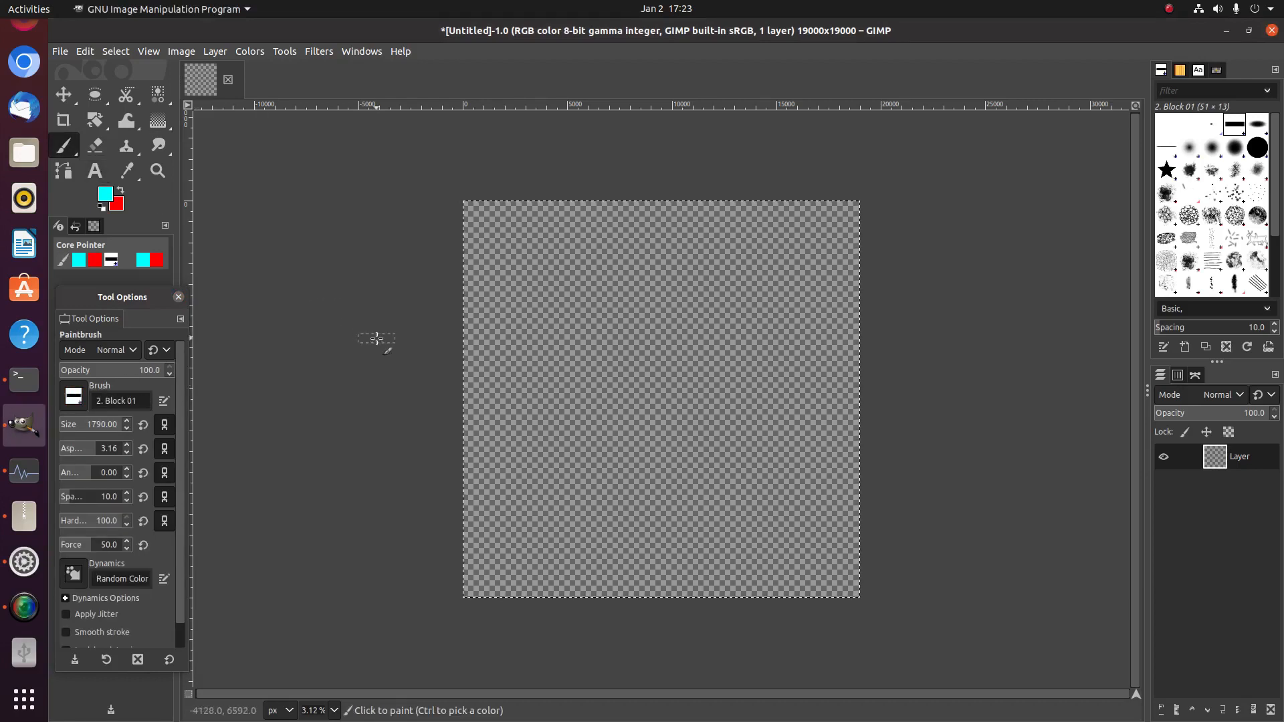
mouse_move(833, 360)
mouse_down()
mouse_move(831, 392)
mouse_move(812, 368)
mouse_move(778, 381)
mouse_move(760, 414)
mouse_move(727, 401)
mouse_move(727, 422)
mouse_up()
drag(683, 378, 682, 407)
mouse_move(651, 360)
mouse_down()
mouse_move(629, 401)
mouse_move(645, 424)
mouse_up()
mouse_move(728, 420)
mouse_down()
mouse_move(742, 444)
mouse_move(775, 441)
mouse_up()
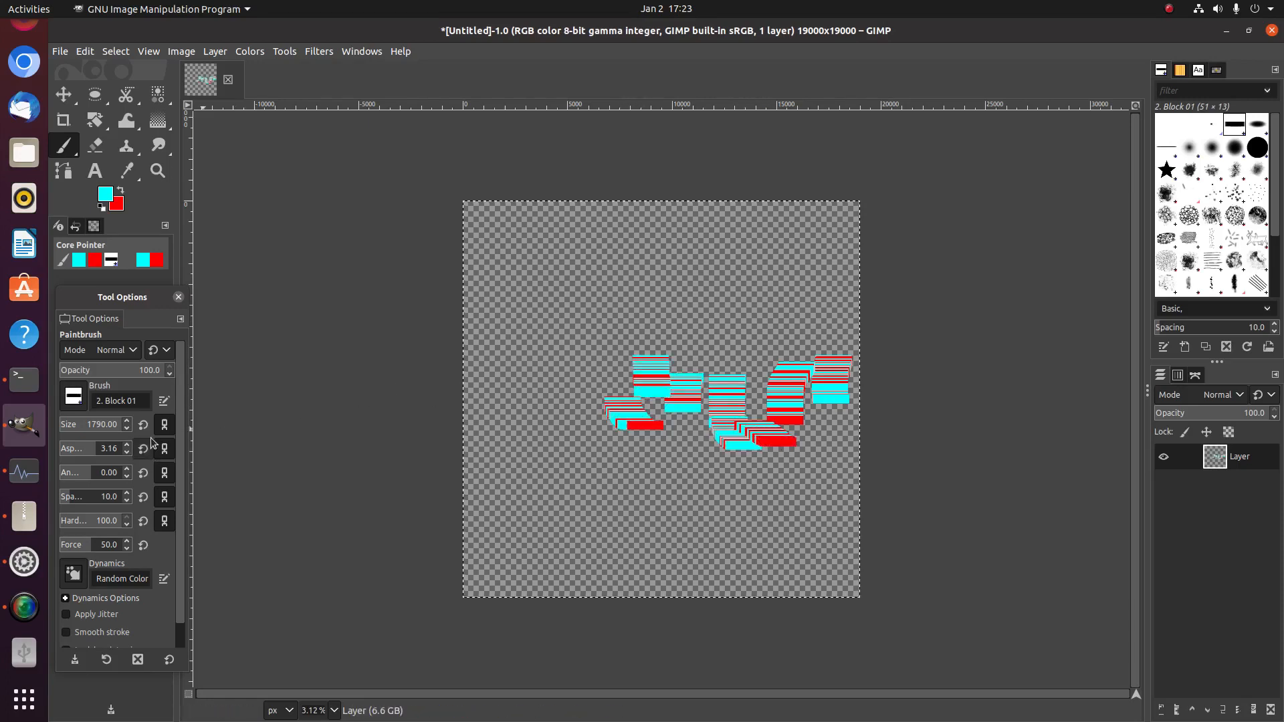
- Set the brush size to 4023 and paint wider red and cyan block strokes over the middle of the canvas
drag(118, 427, 140, 428)
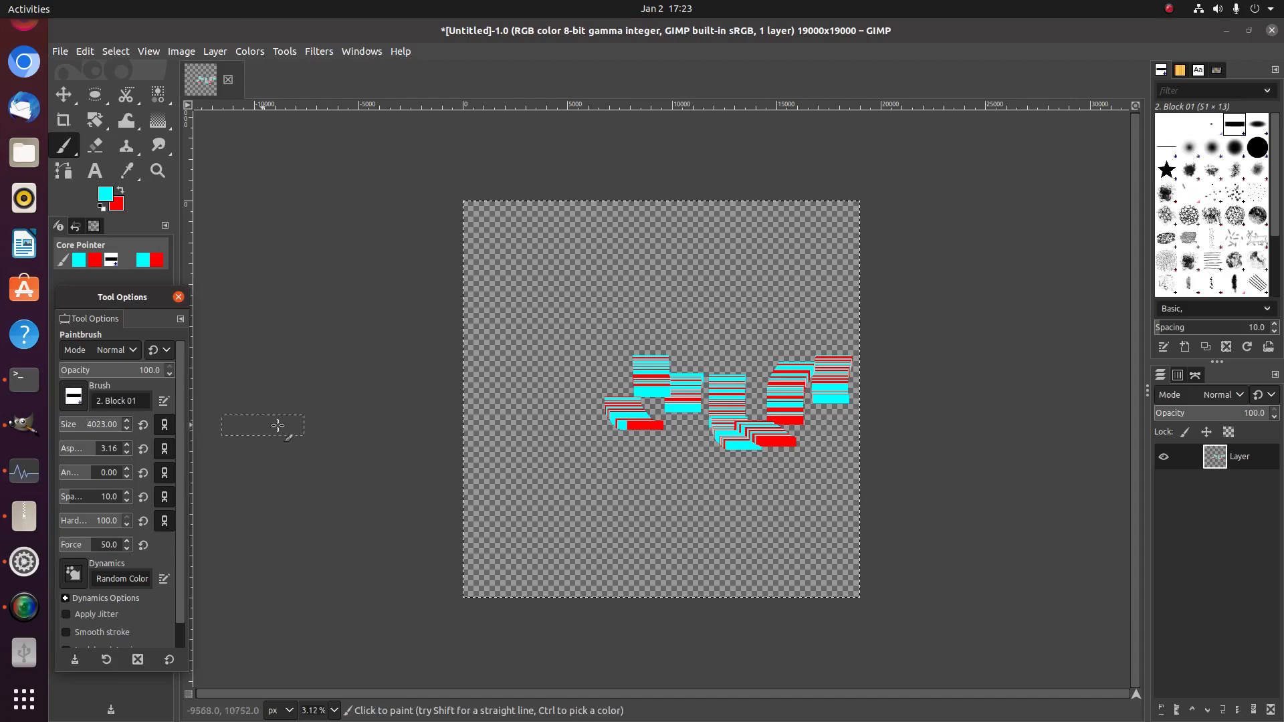
mouse_move(692, 368)
mouse_down()
mouse_move(699, 443)
mouse_move(766, 411)
mouse_move(780, 381)
mouse_move(793, 413)
mouse_move(822, 402)
mouse_move(821, 337)
mouse_move(853, 371)
mouse_move(716, 331)
mouse_move(767, 365)
mouse_move(792, 317)
mouse_move(823, 327)
mouse_up()
mouse_move(588, 344)
mouse_down()
mouse_move(607, 421)
mouse_move(631, 423)
mouse_move(675, 463)
mouse_move(867, 454)
mouse_move(841, 439)
mouse_move(853, 370)
mouse_move(689, 356)
mouse_move(653, 306)
mouse_move(627, 346)
mouse_up()
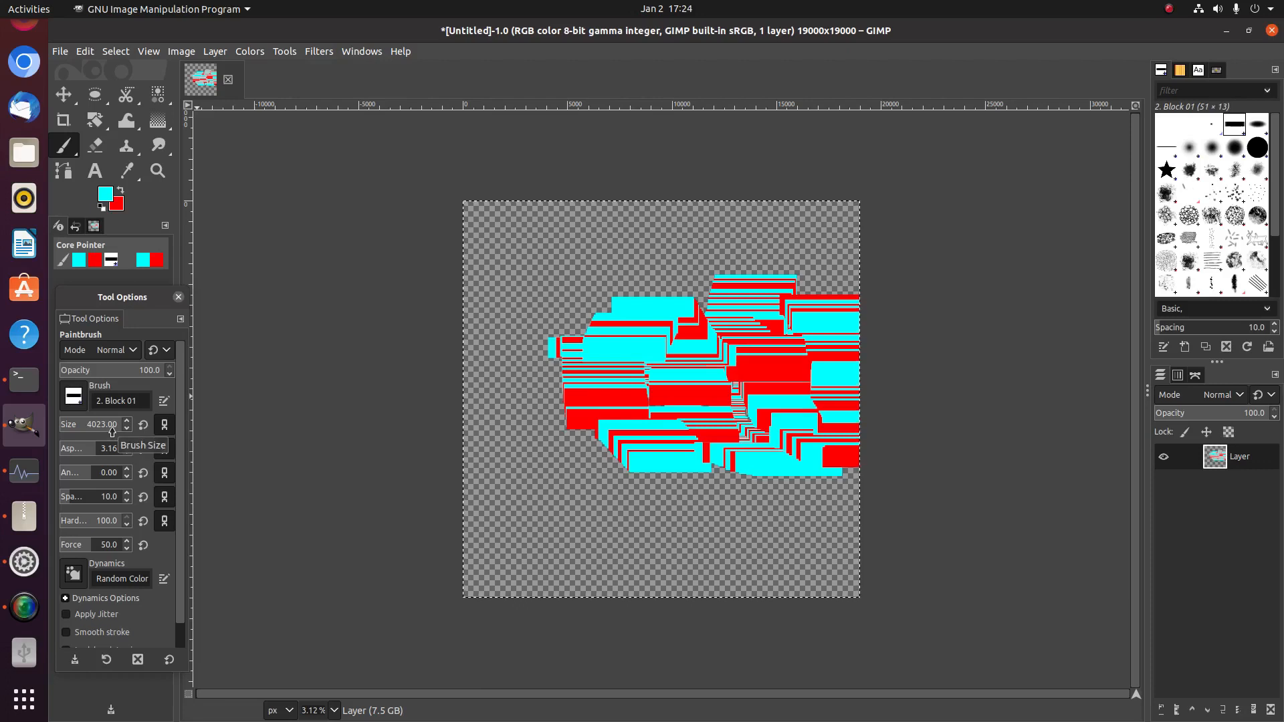
- Set the brush size to 2330 and paint finer red and cyan strokes over the existing blocks
drag(115, 426, 162, 426)
mouse_move(762, 401)
mouse_down()
mouse_move(772, 349)
mouse_move(779, 391)
mouse_move(808, 354)
mouse_move(816, 401)
mouse_move(835, 402)
mouse_move(843, 432)
mouse_move(708, 383)
mouse_move(694, 413)
mouse_move(656, 375)
mouse_move(625, 407)
mouse_up()
mouse_move(608, 368)
mouse_down()
mouse_move(678, 334)
mouse_move(692, 357)
mouse_move(720, 357)
mouse_move(765, 457)
mouse_up()
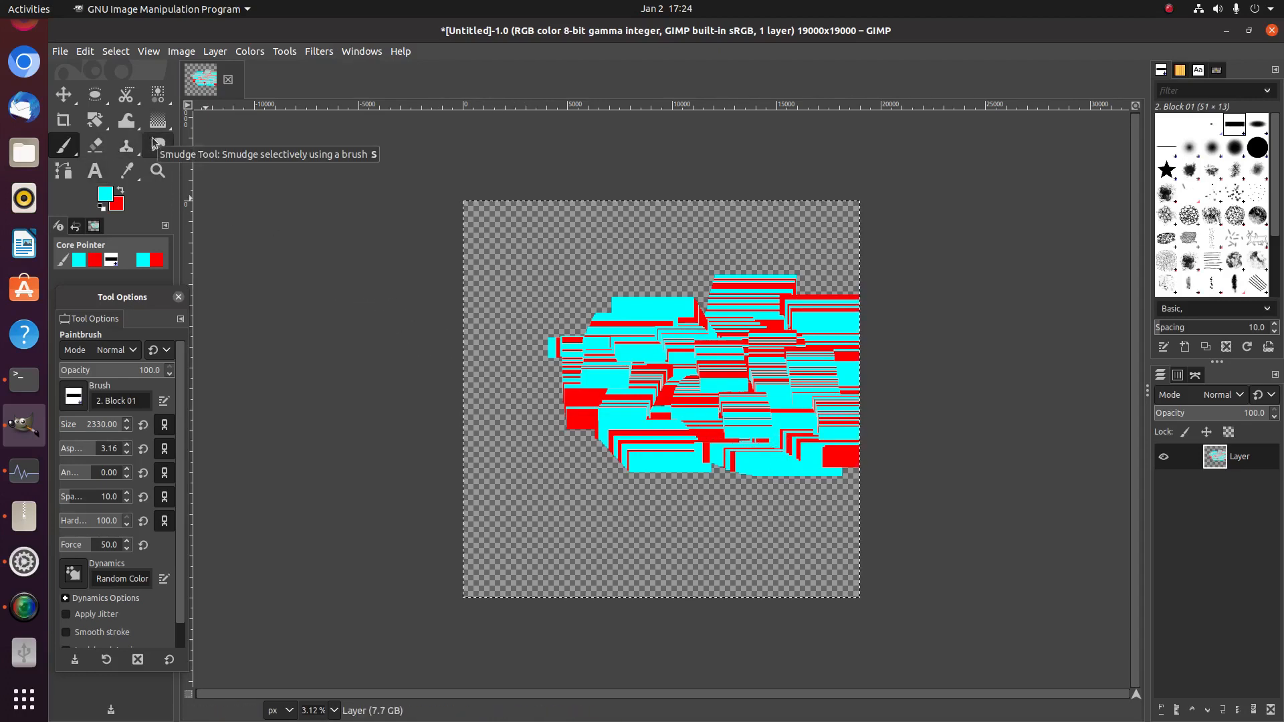
- Apply the Kaleidoscope filter to the painted layer with 12 mirrors, Trim X 0.487 and Trim Y 0.487
click(319, 52)
mouse_move(354, 177)
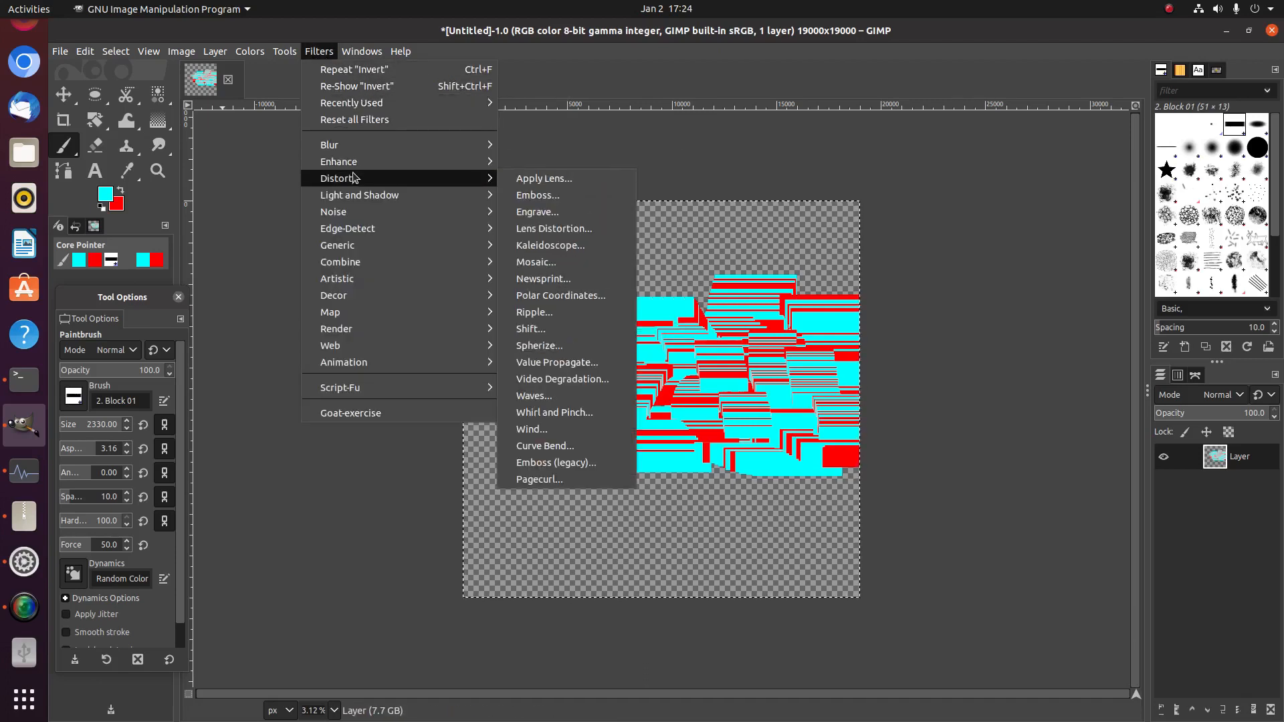
click(548, 244)
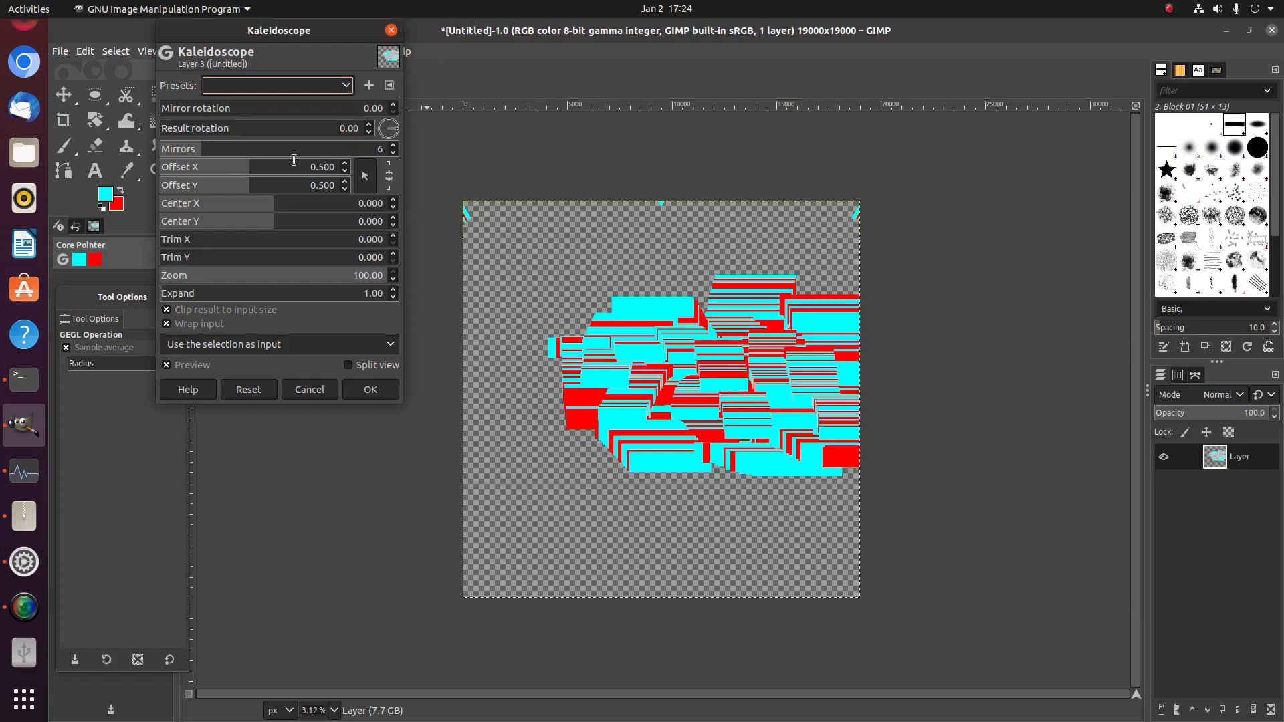
click(270, 155)
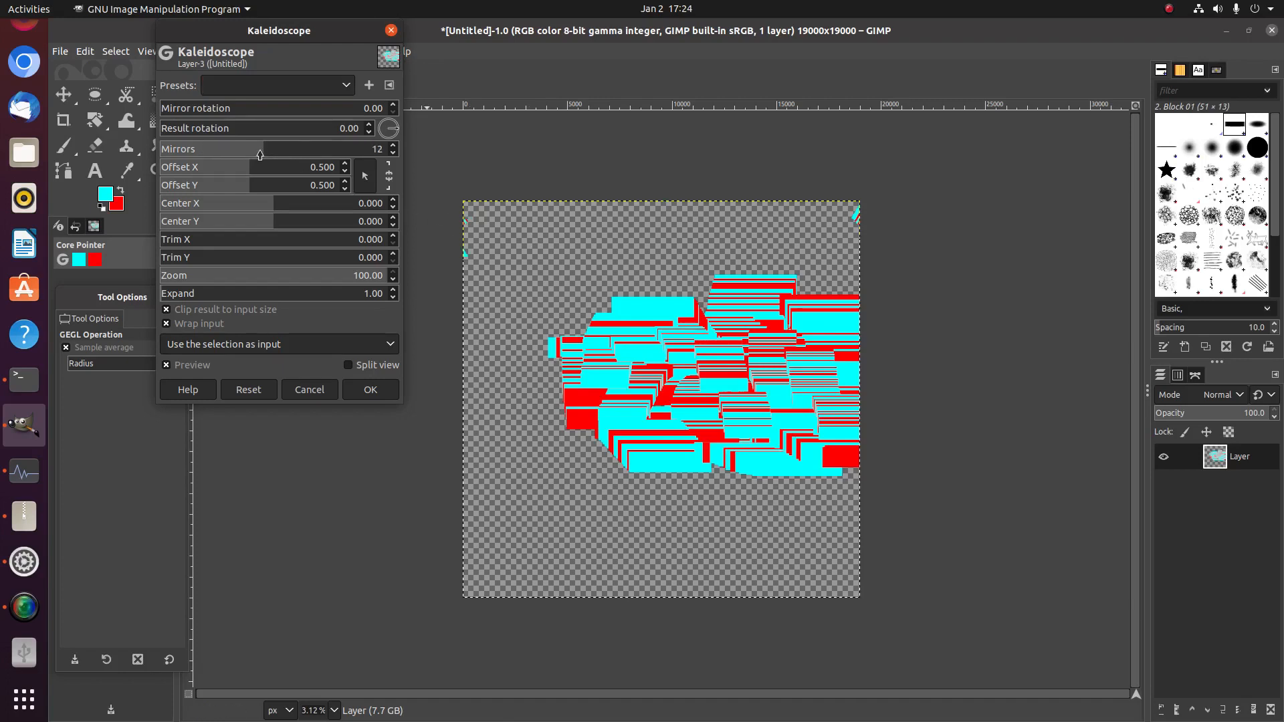
click(372, 244)
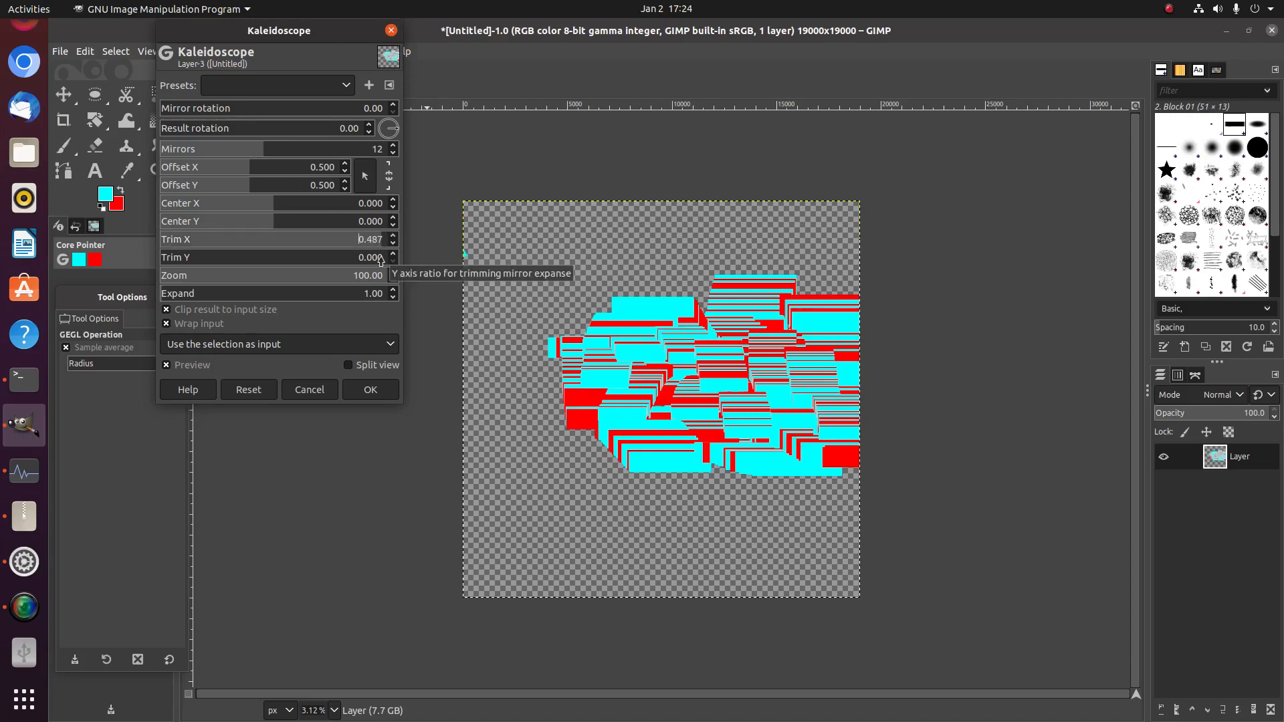
click(379, 259)
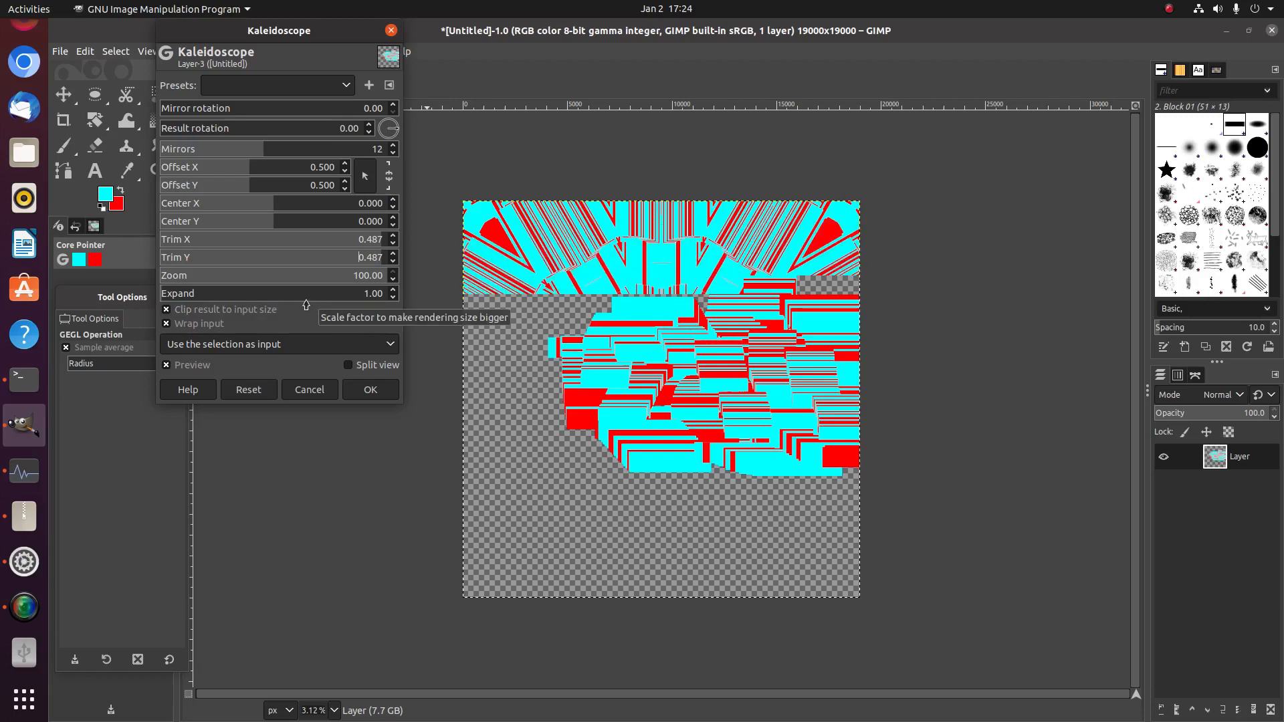
click(372, 390)
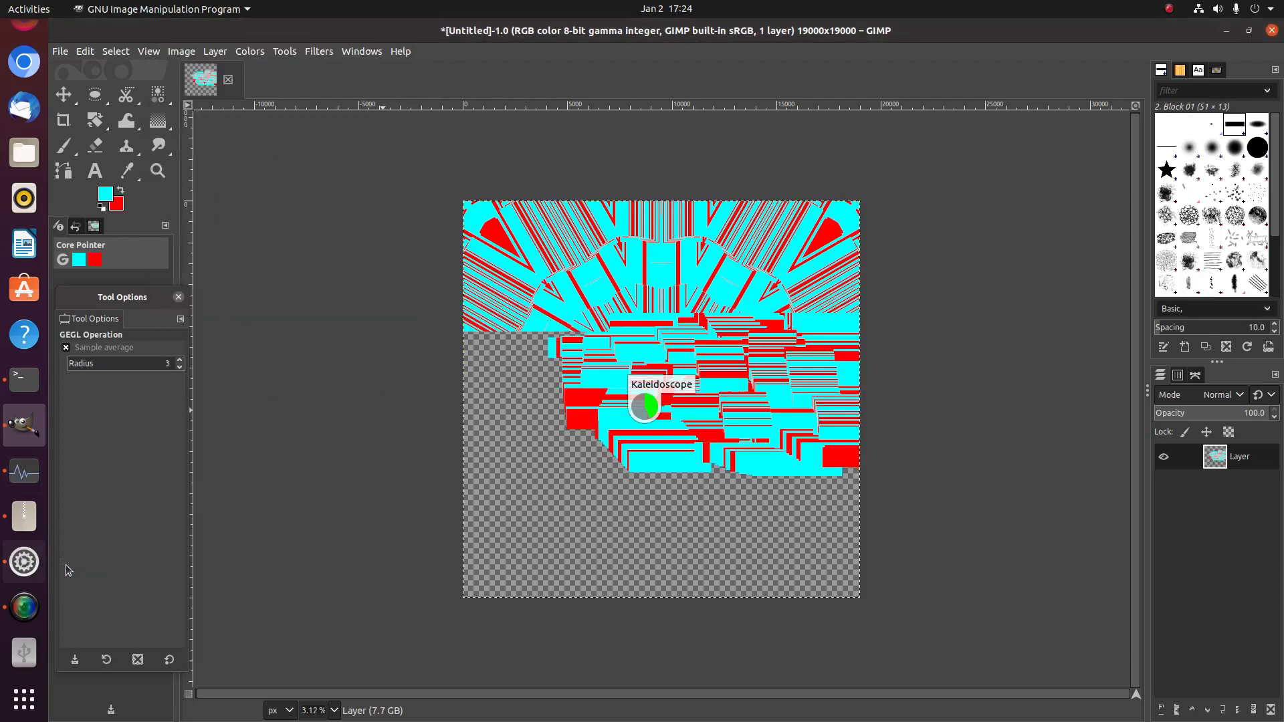
- Check CPU and memory usage in System Monitor during the Kaleidoscope rendering, then minimize it and return to GIMP
click(21, 486)
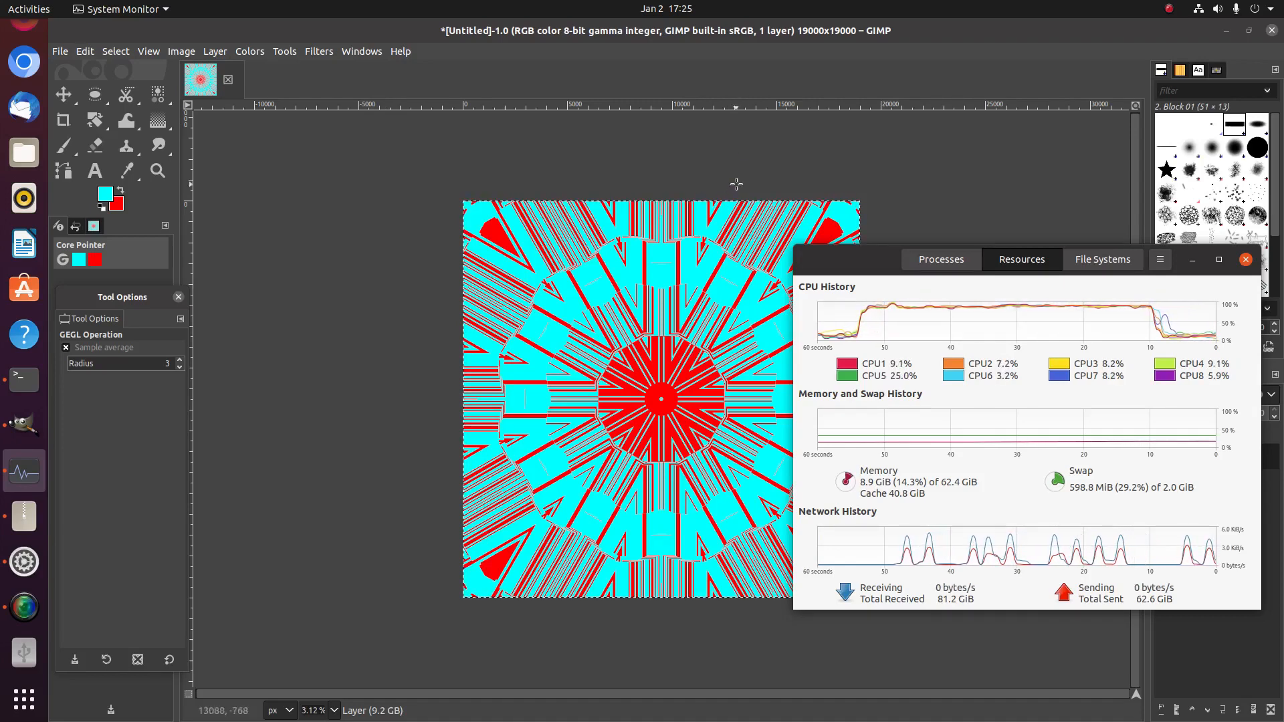
click(756, 35)
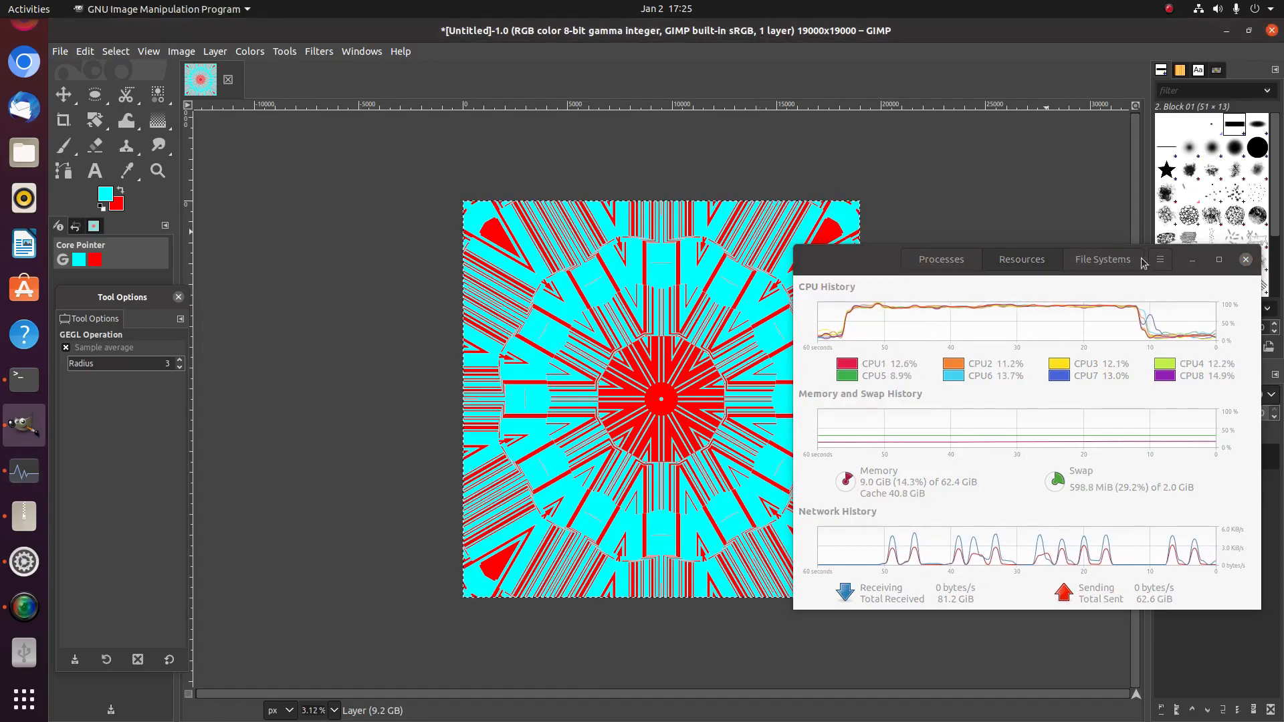
click(1191, 259)
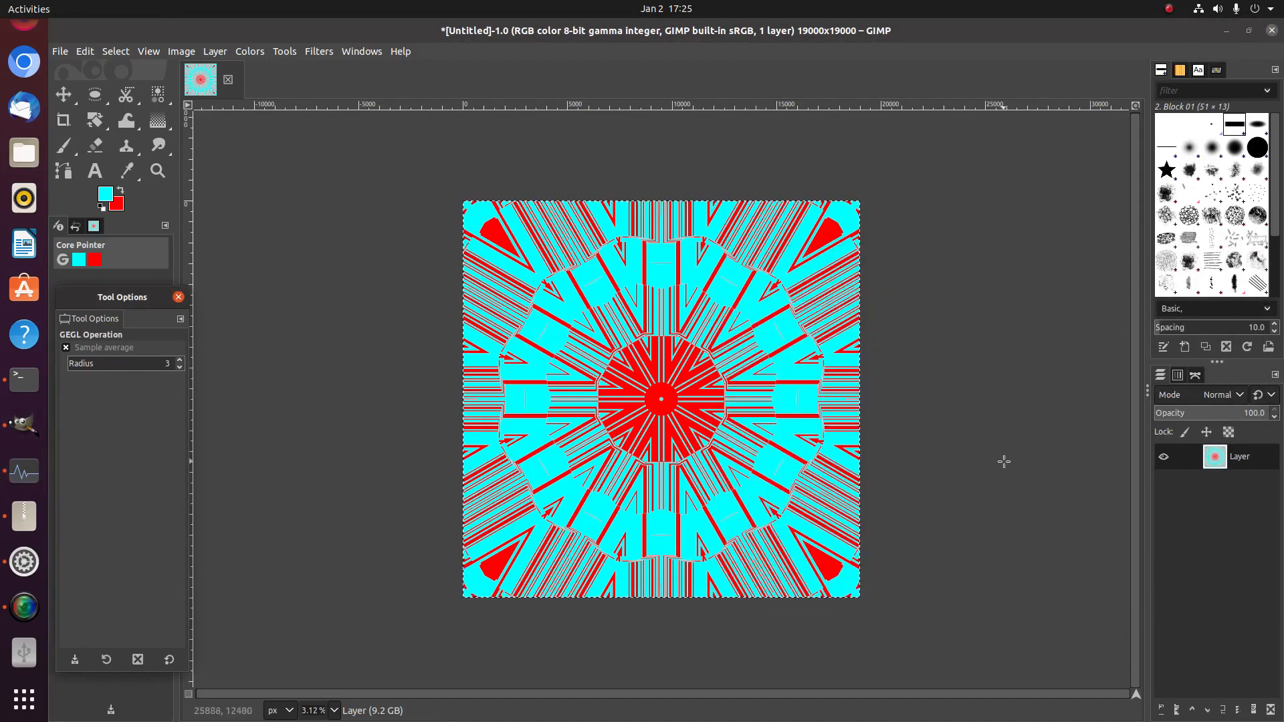
- Duplicate the kaleidoscope layer and apply Kaleidoscope to the copy with 12 mirrors, Trim X 0.496, Trim Y 0.494 and Zoom 54.46
right_click(1213, 459)
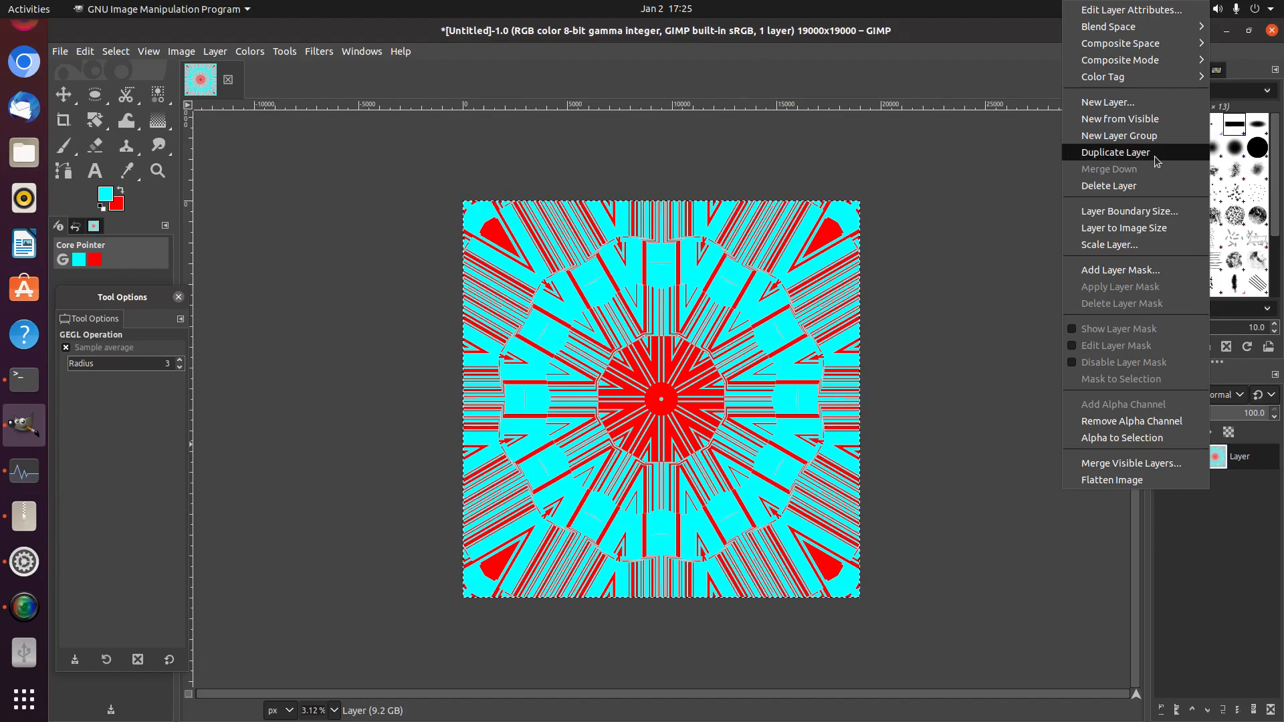
click(1131, 158)
click(319, 52)
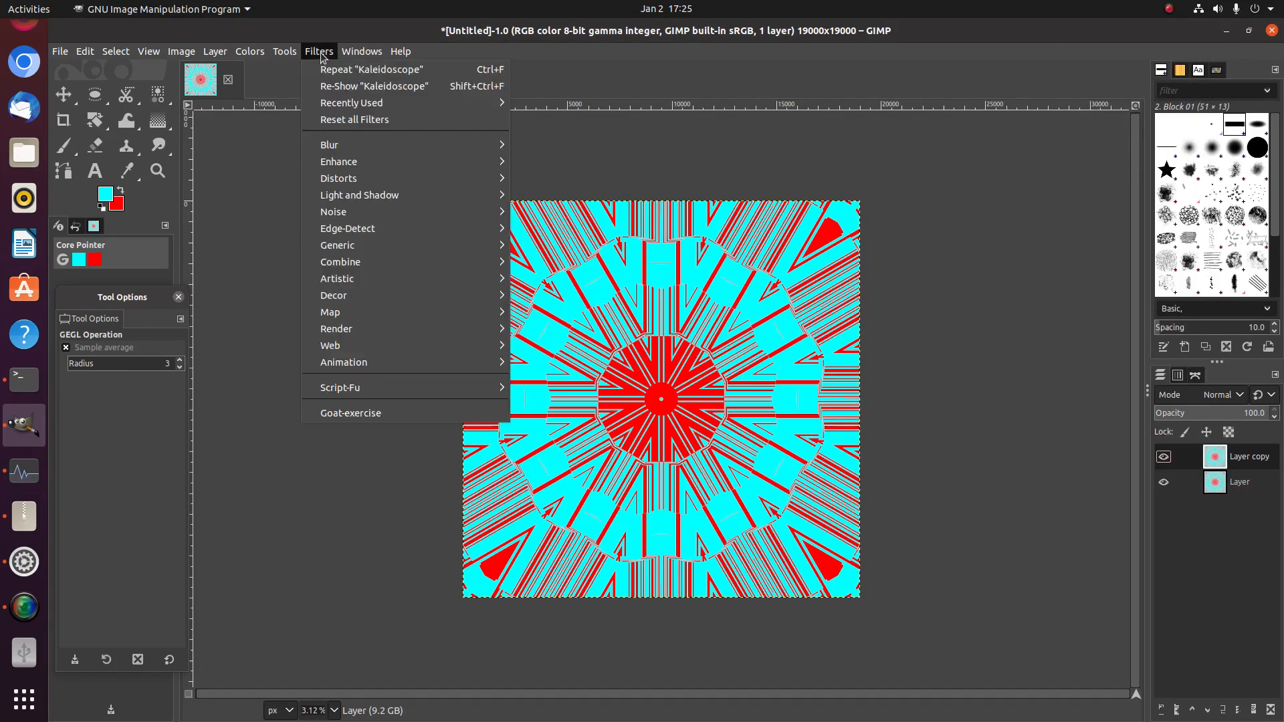
click(344, 83)
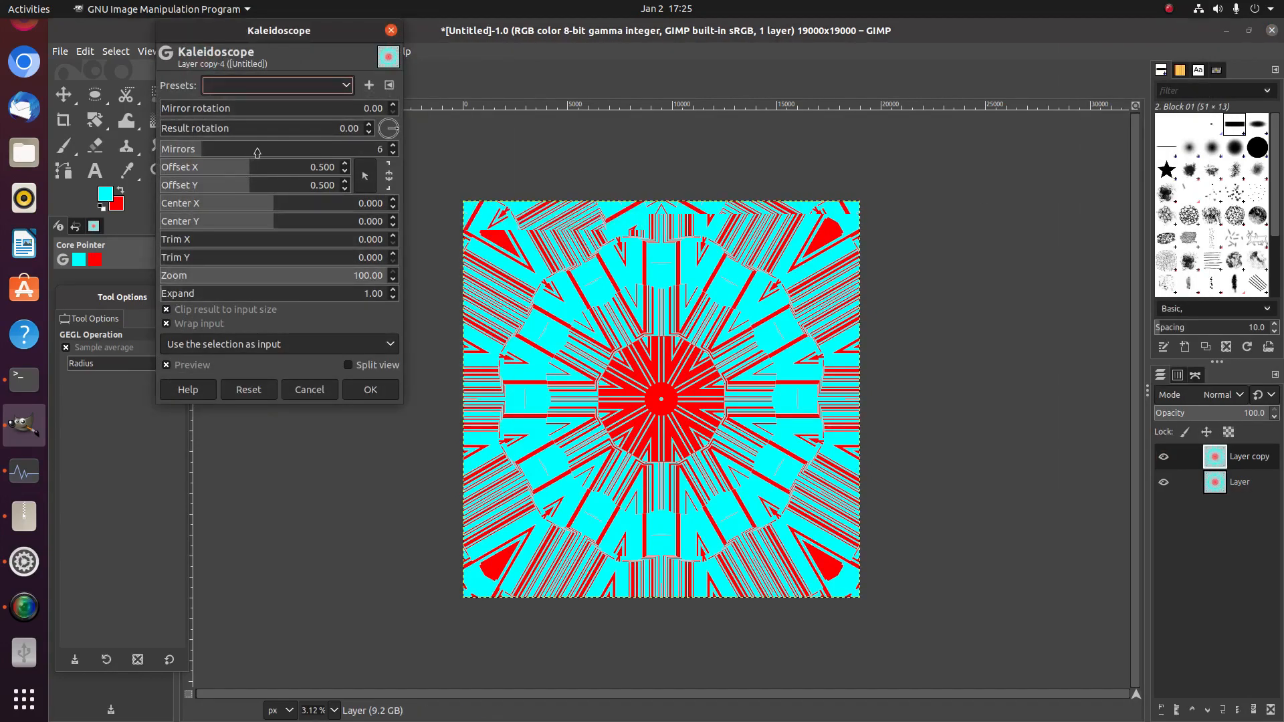
drag(257, 152, 265, 151)
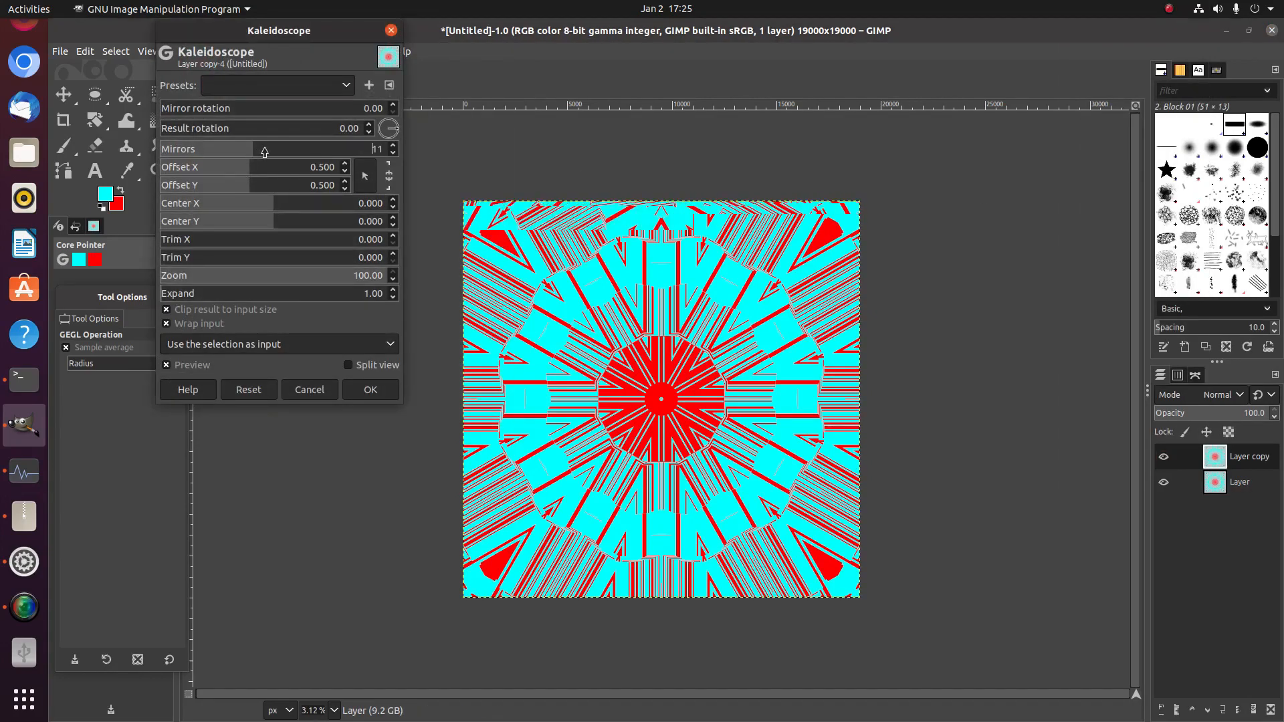
click(385, 244)
click(373, 259)
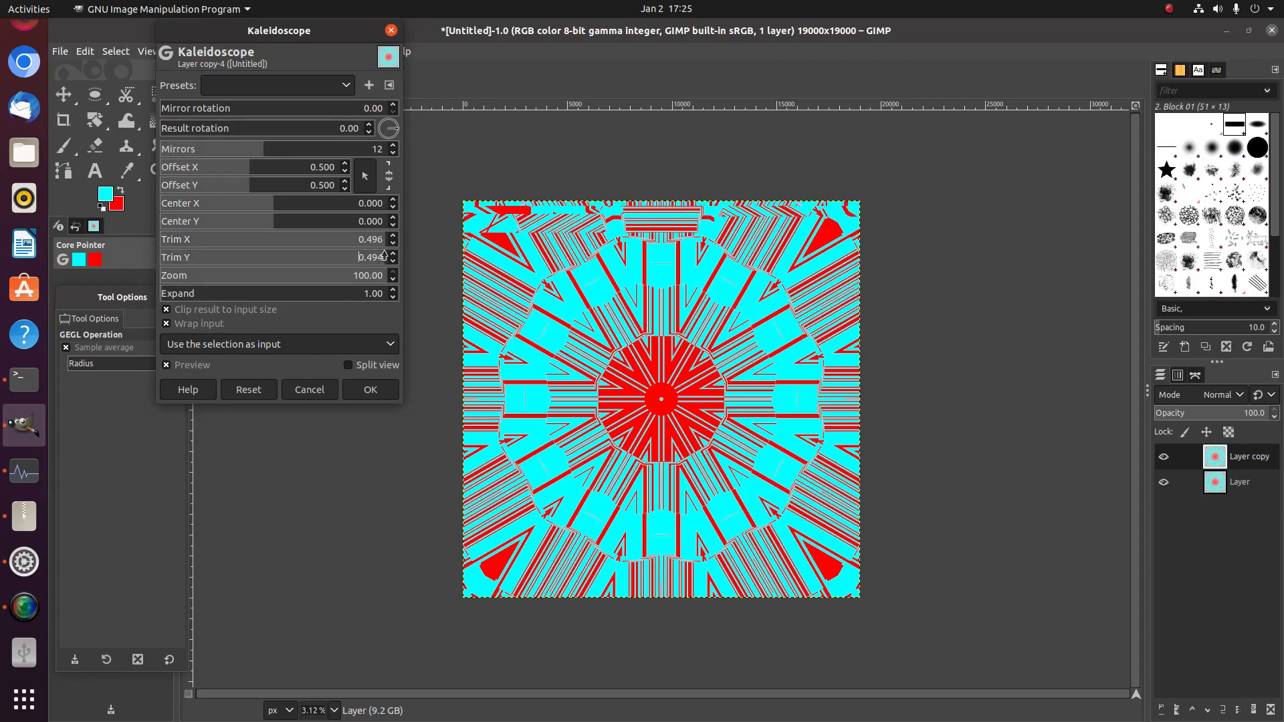
click(283, 277)
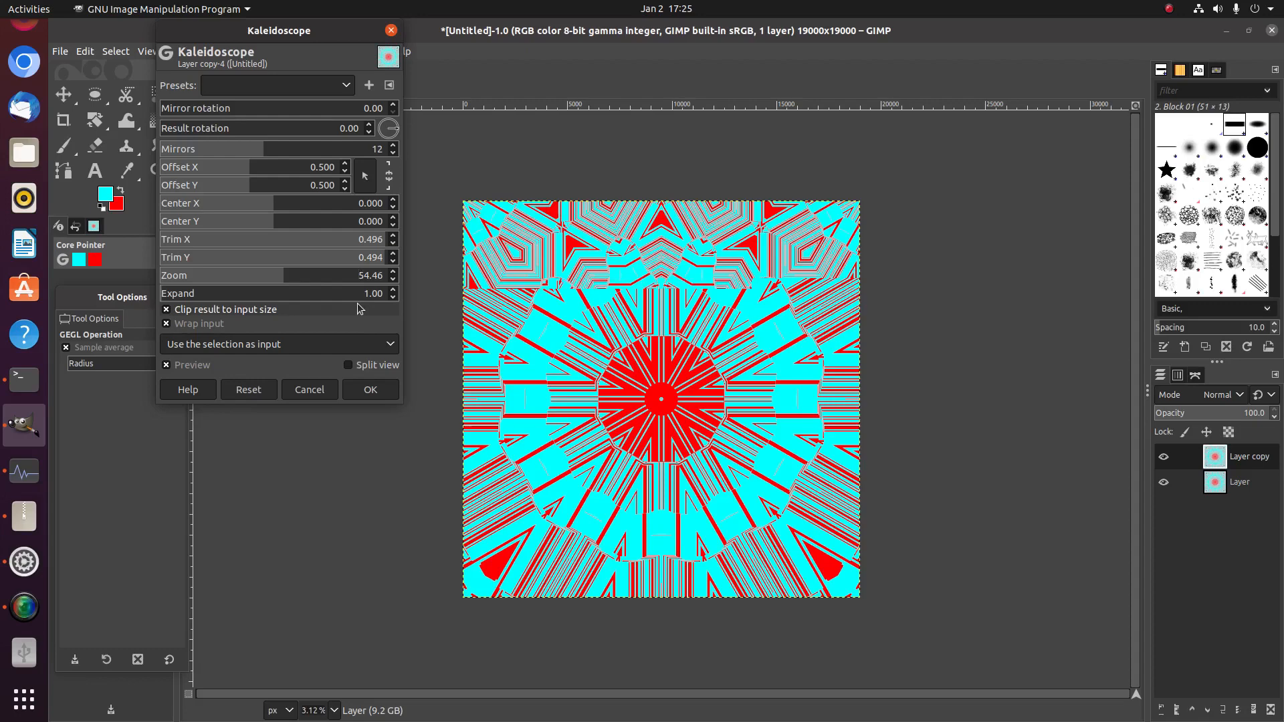
click(371, 388)
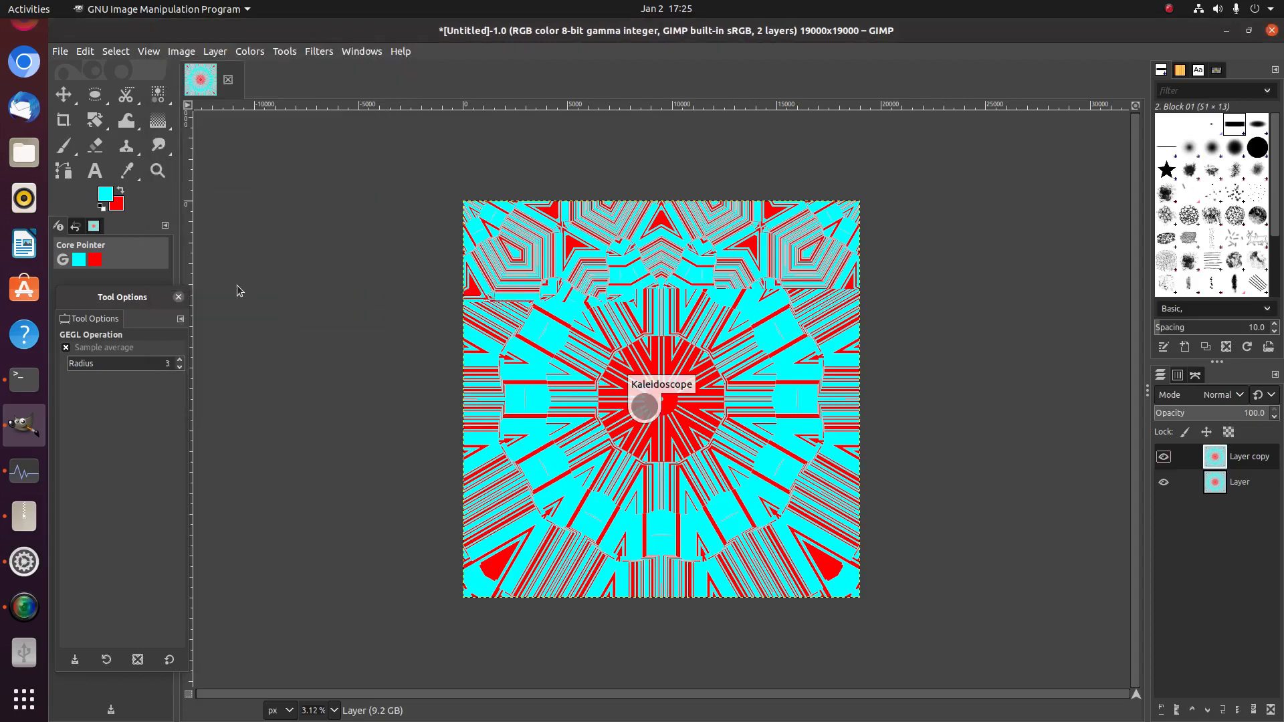
- Monitor the system resources in System Monitor while the second Kaleidoscope pass renders, then minimize its window
click(23, 476)
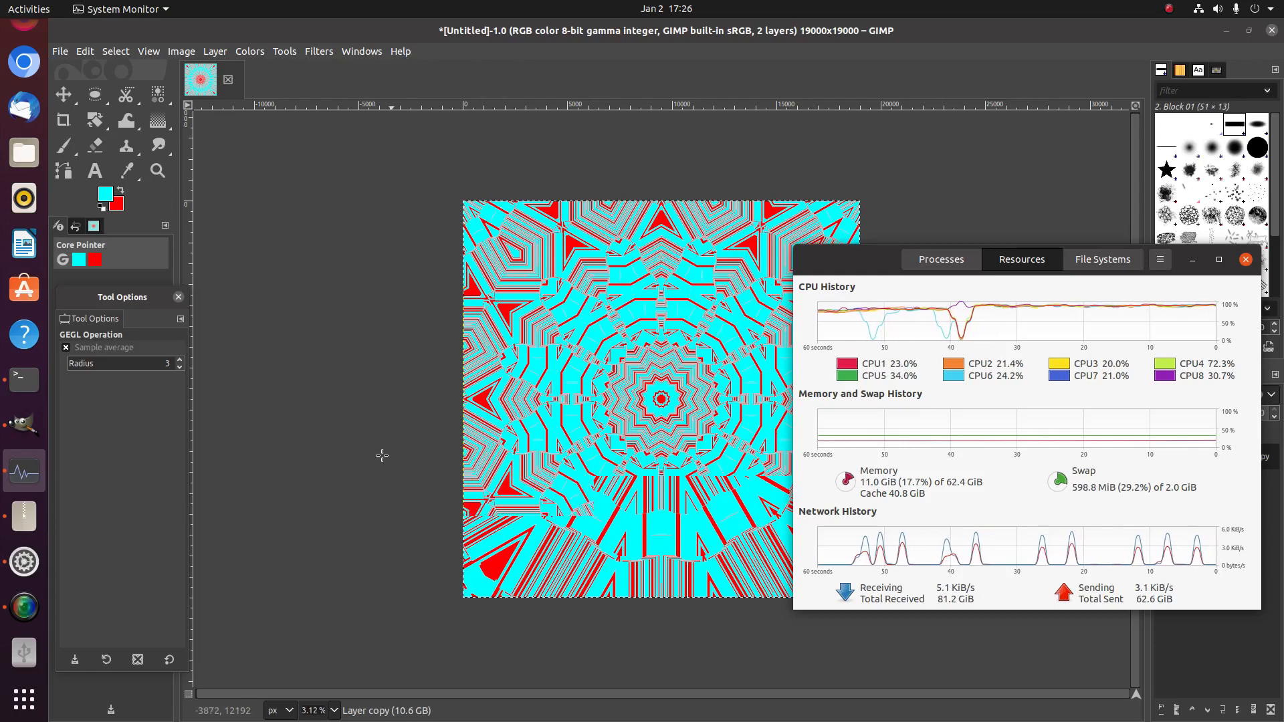
click(1191, 259)
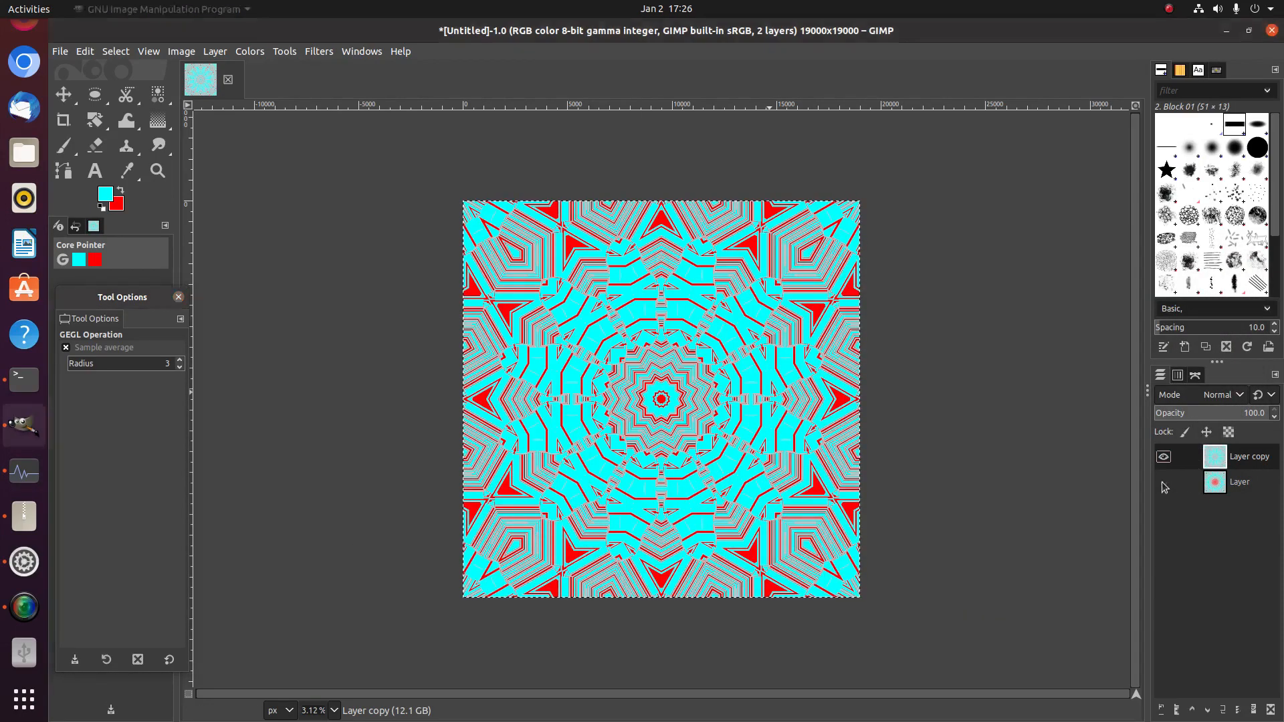
- Hide the original layer and duplicate the second kaleidoscope layer twice
right_click(1217, 459)
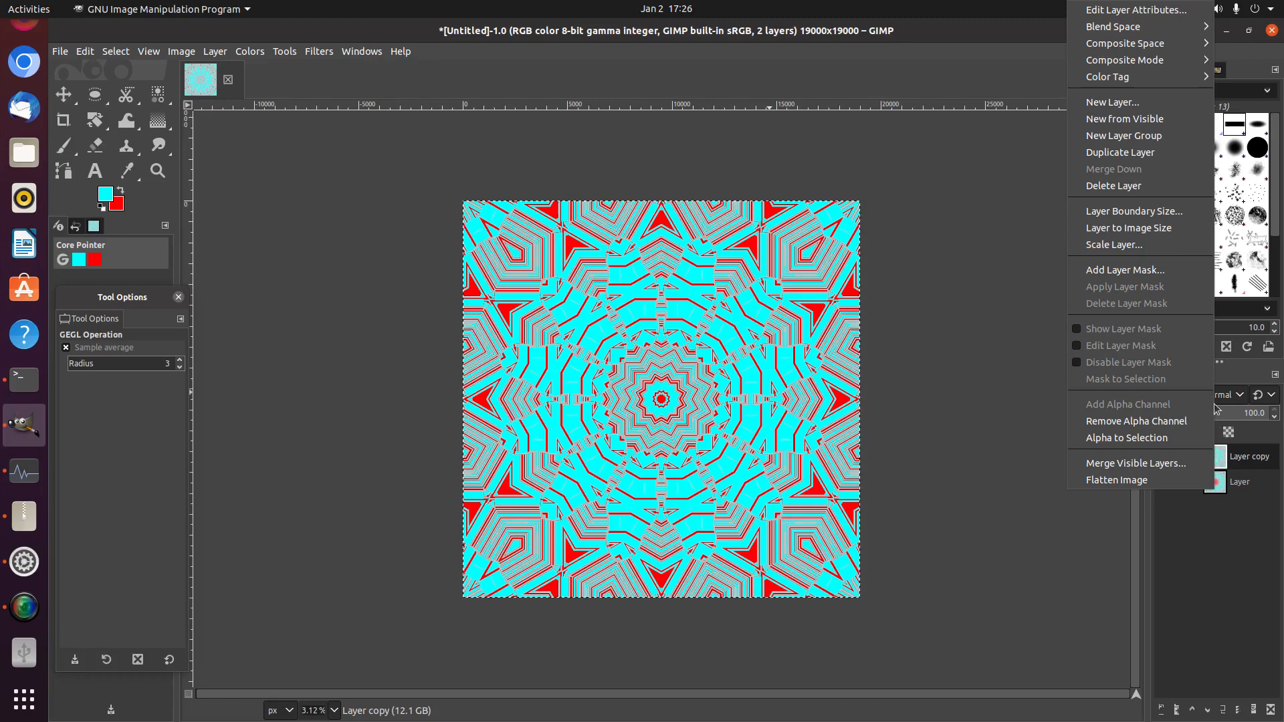
click(1141, 153)
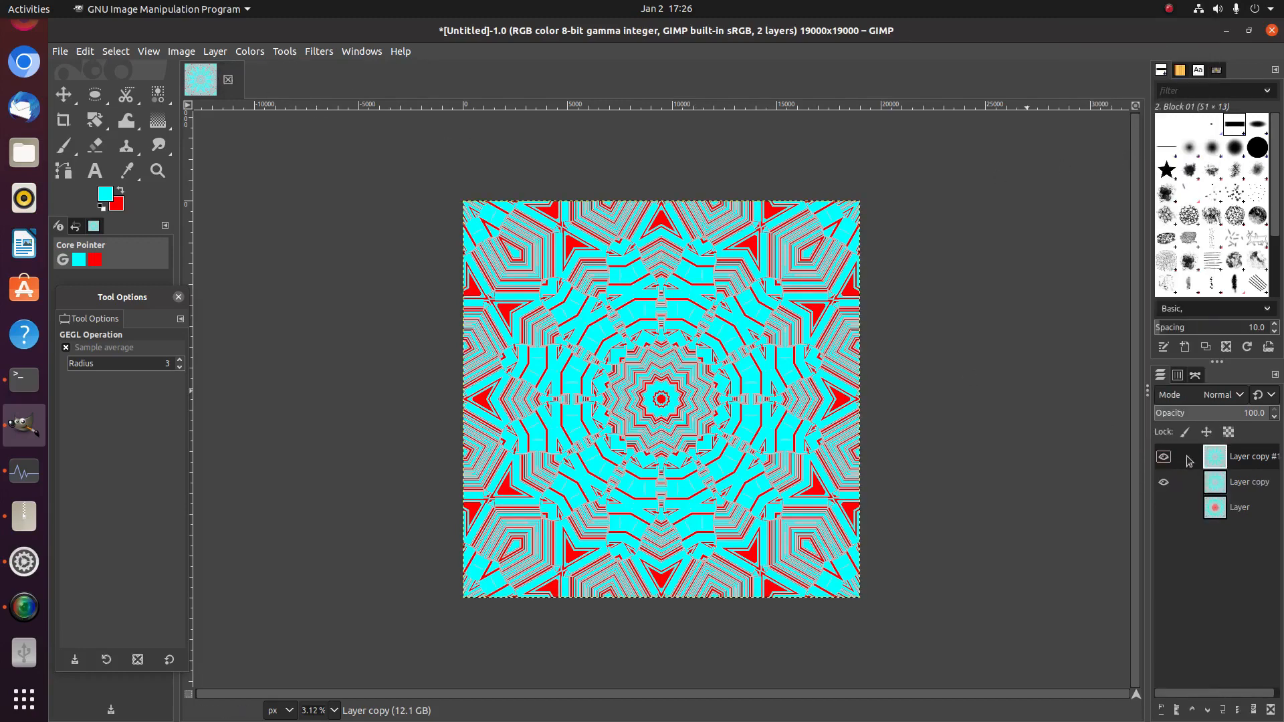
right_click(1209, 458)
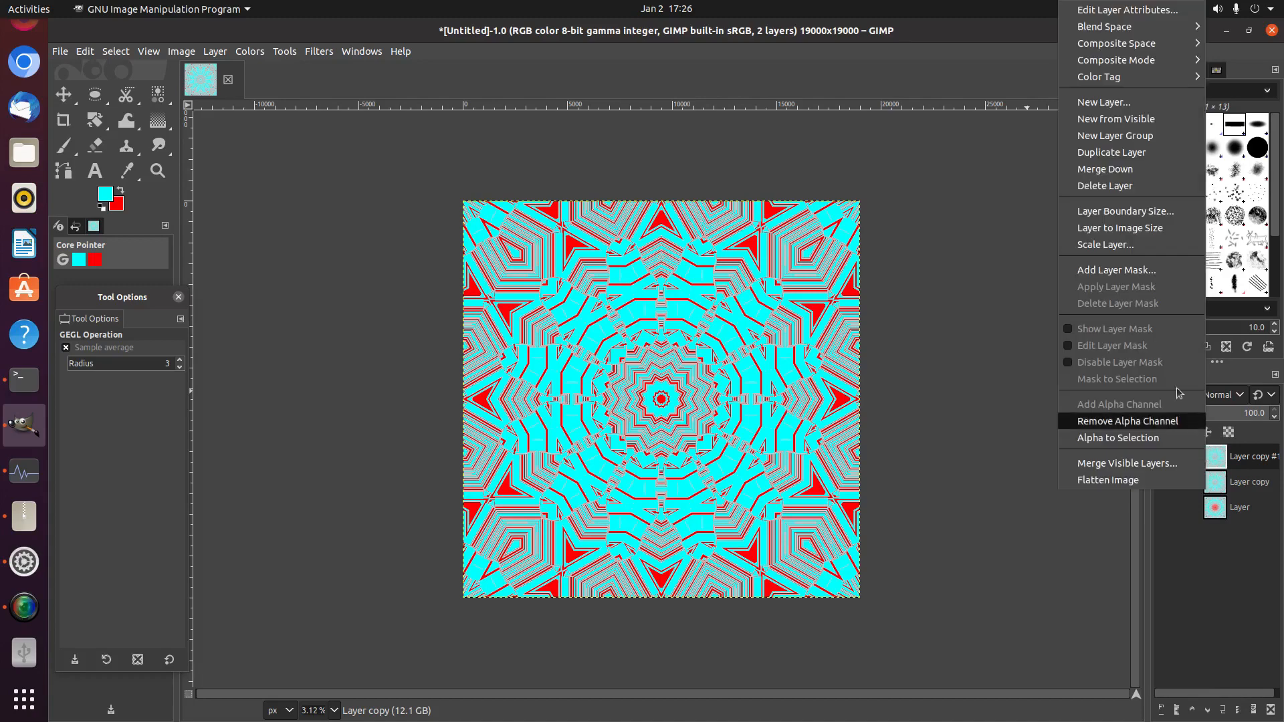
click(1125, 153)
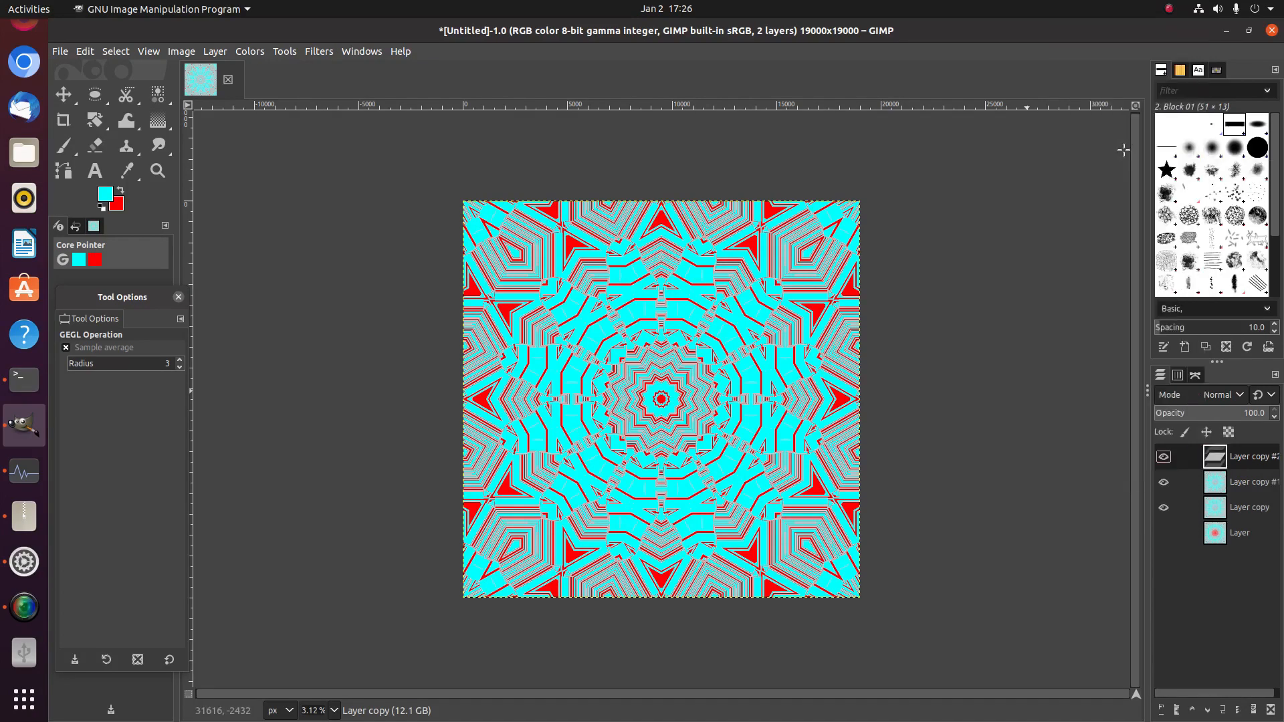
- Save the image in the Pictures folder as Untifgfgfgfg56454545tled.xcf
click(59, 52)
click(83, 179)
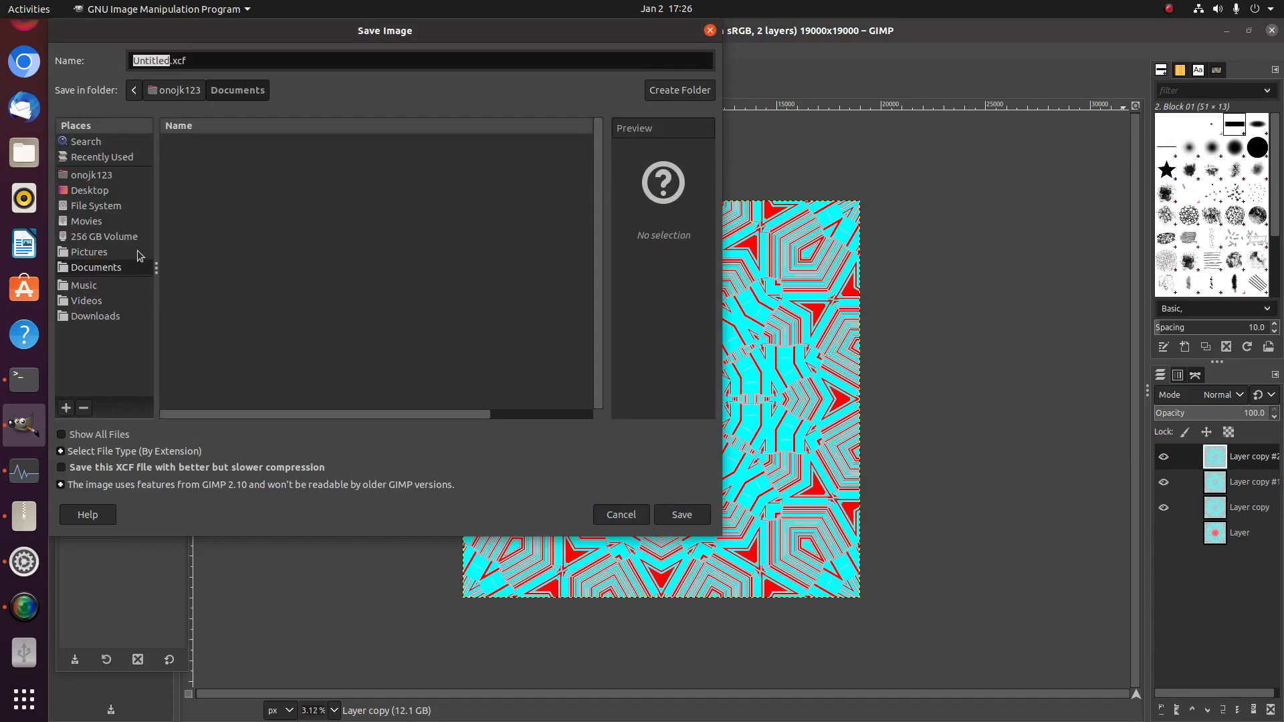
click(108, 254)
click(148, 61)
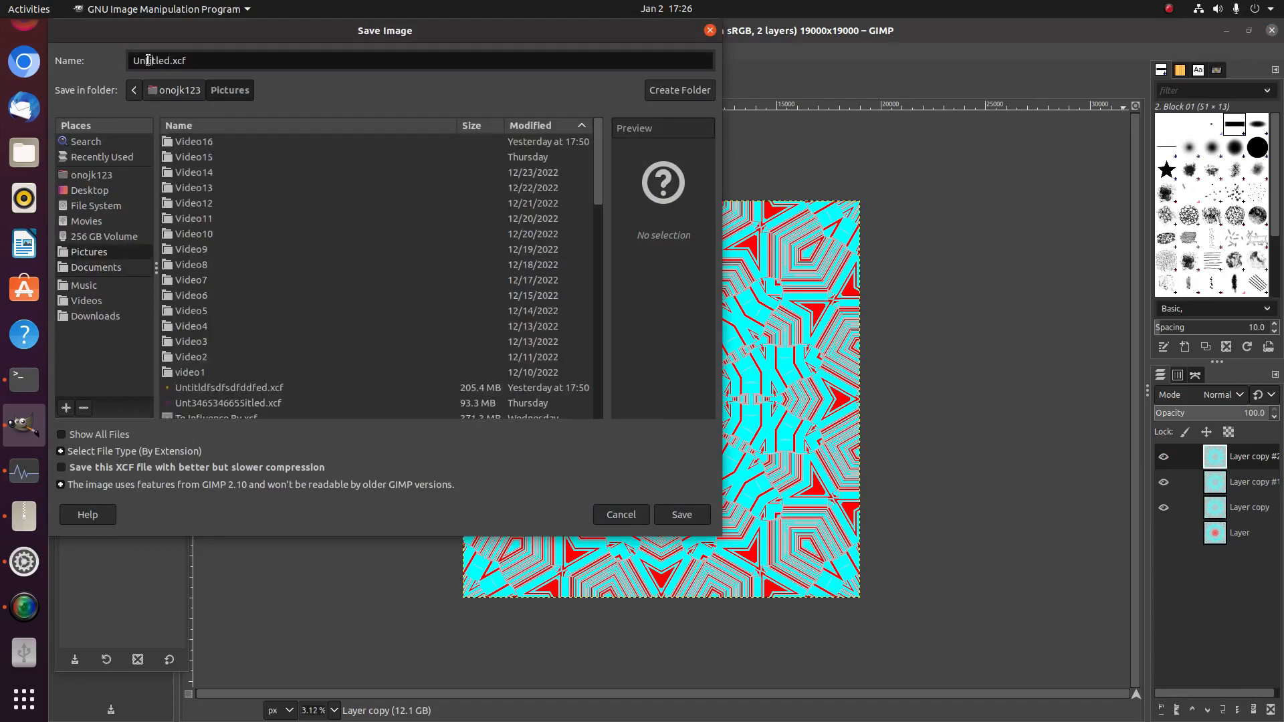
text(fgfgfgfg56454545)
click(681, 513)
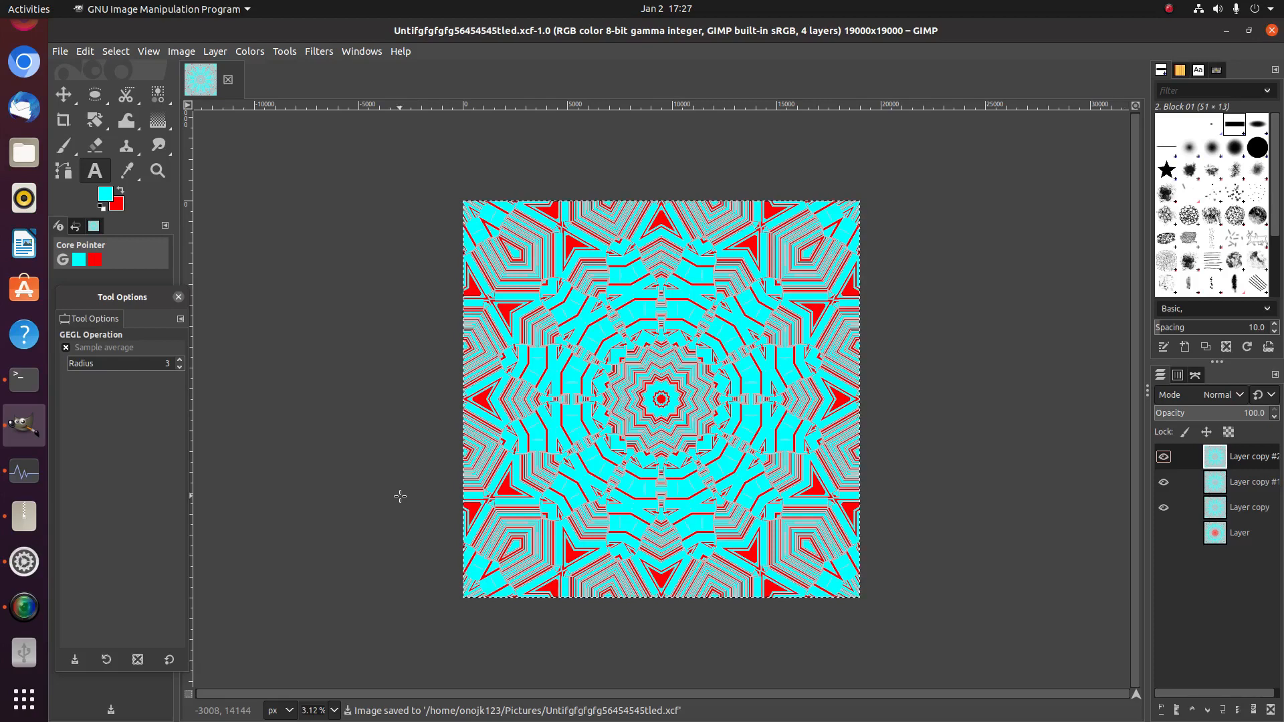
- Apply Kaleidoscope to the topmost layer copy with 12 mirrors, Trim X 0.299 and Trim Y 0.378
click(317, 54)
click(330, 80)
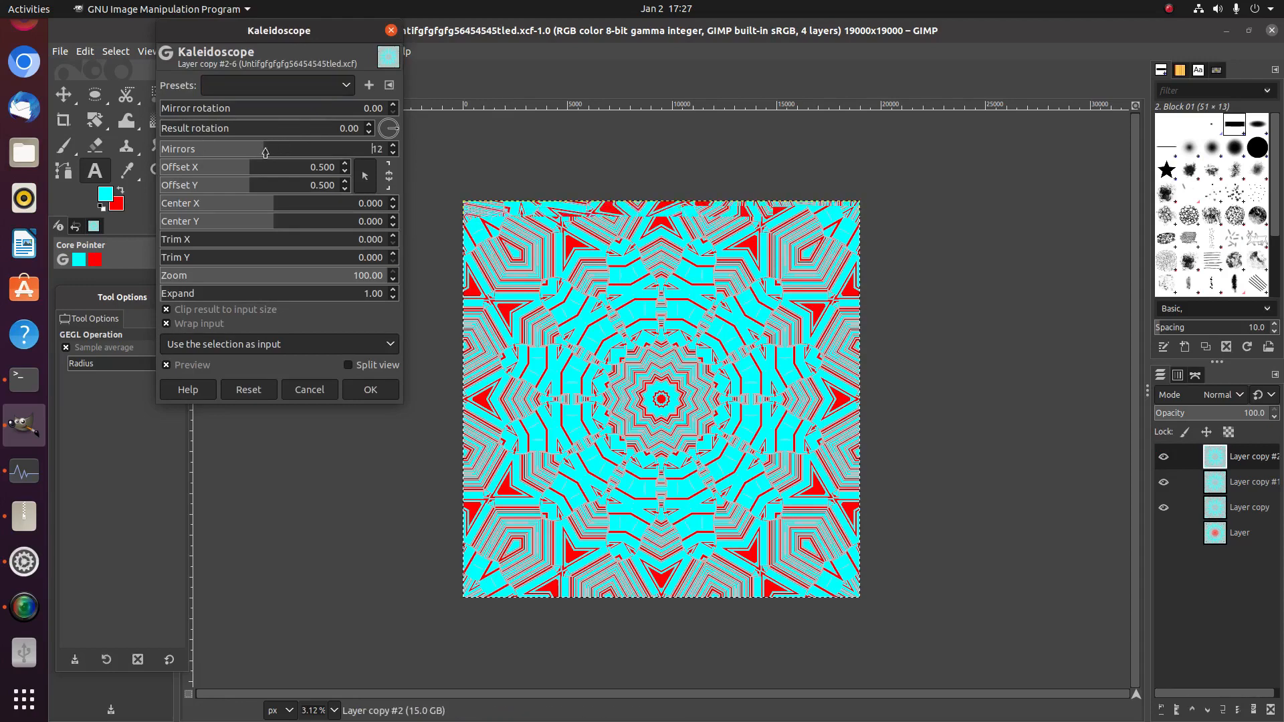
click(295, 240)
click(331, 261)
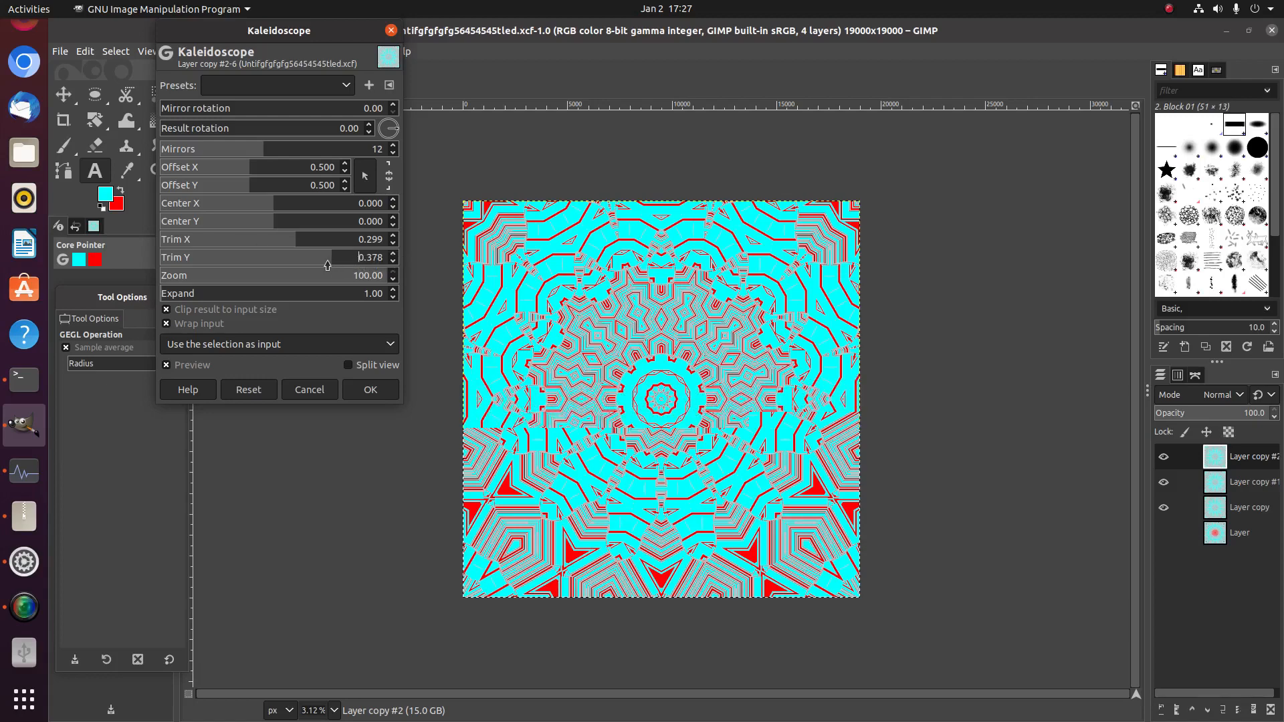
click(370, 390)
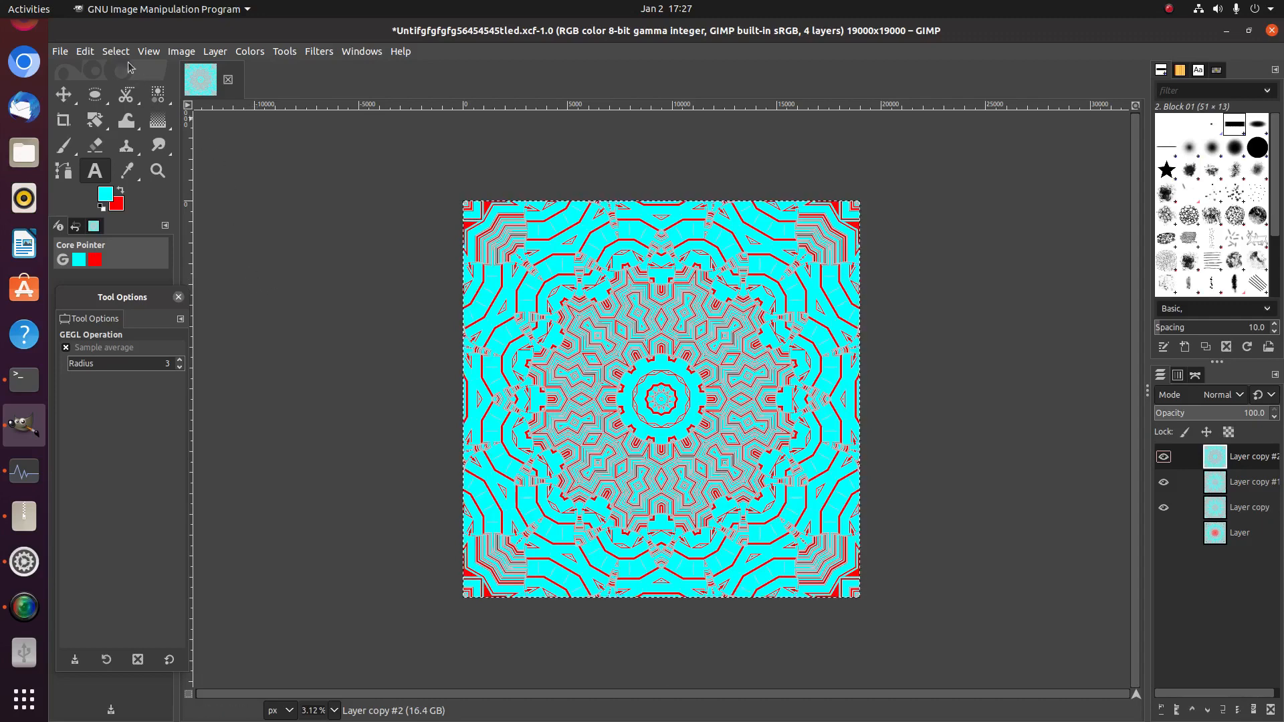
- Select the cyan areas of the top kaleidoscope layer with Select by Color
click(115, 52)
click(131, 128)
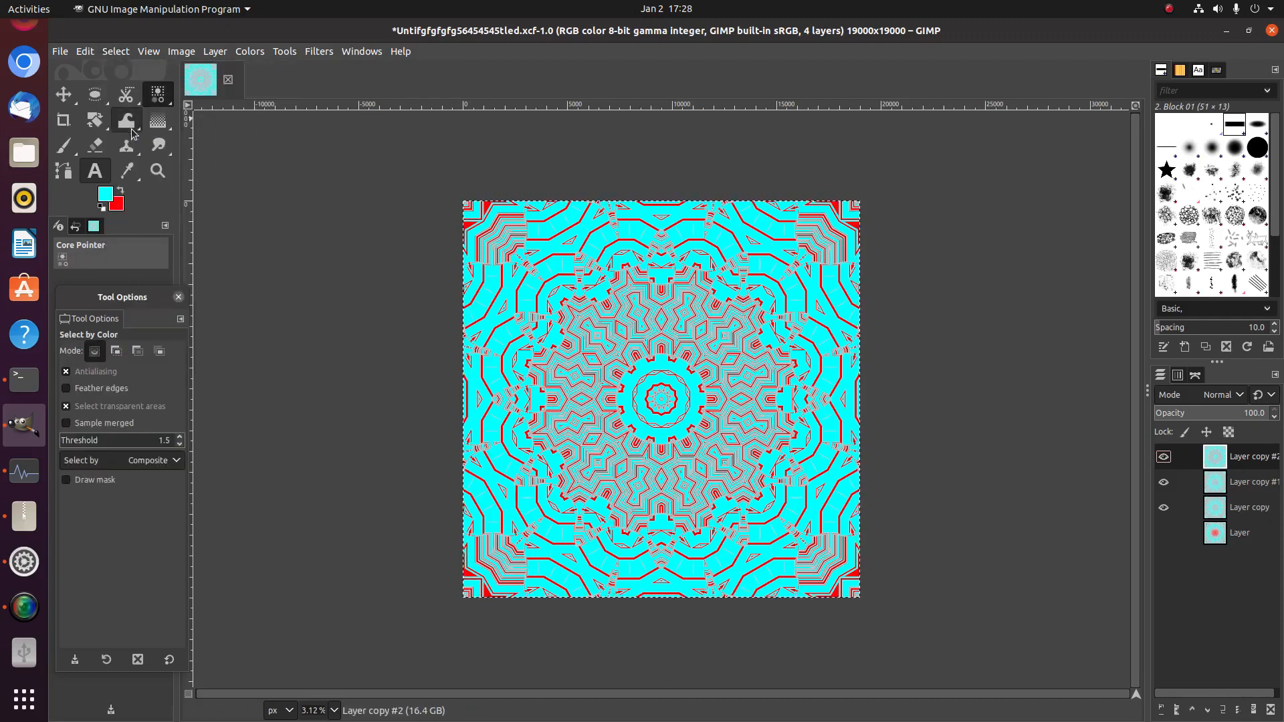
click(514, 288)
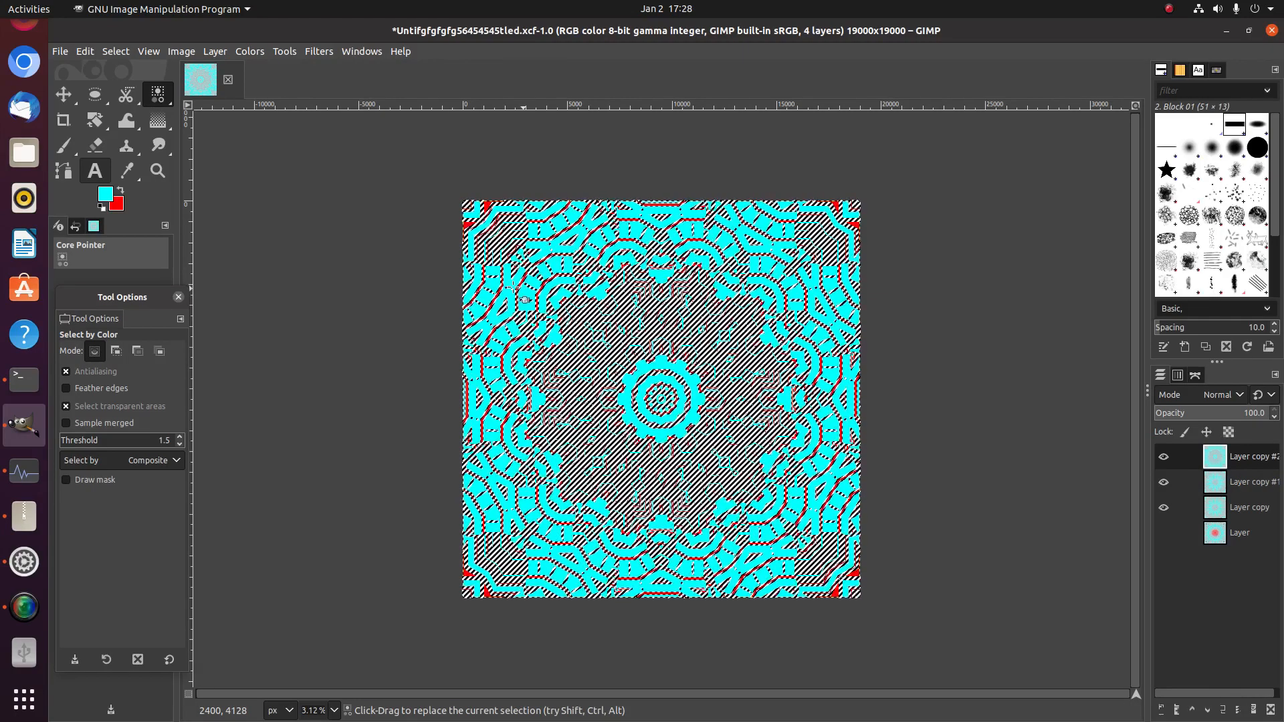
- Hide the topmost kaleidoscope layer, delete the selected areas from Layer copy #1, and clear the selection
click(1164, 458)
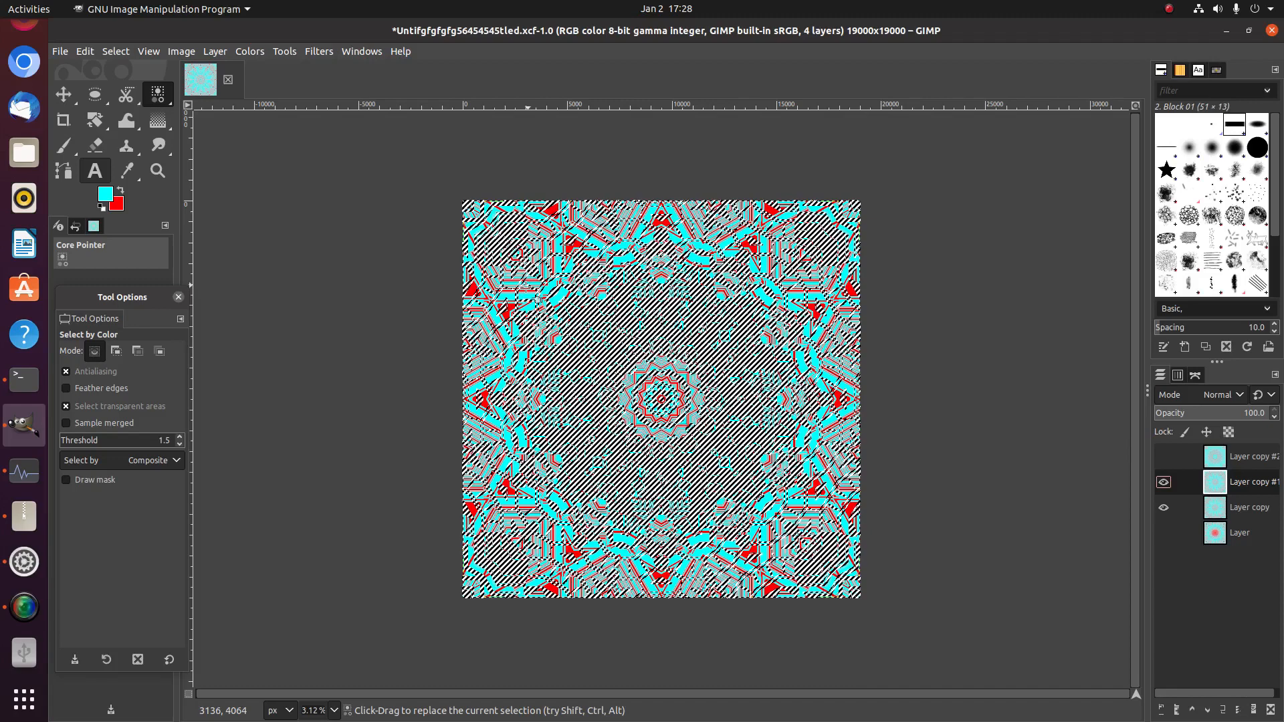
key(Delete)
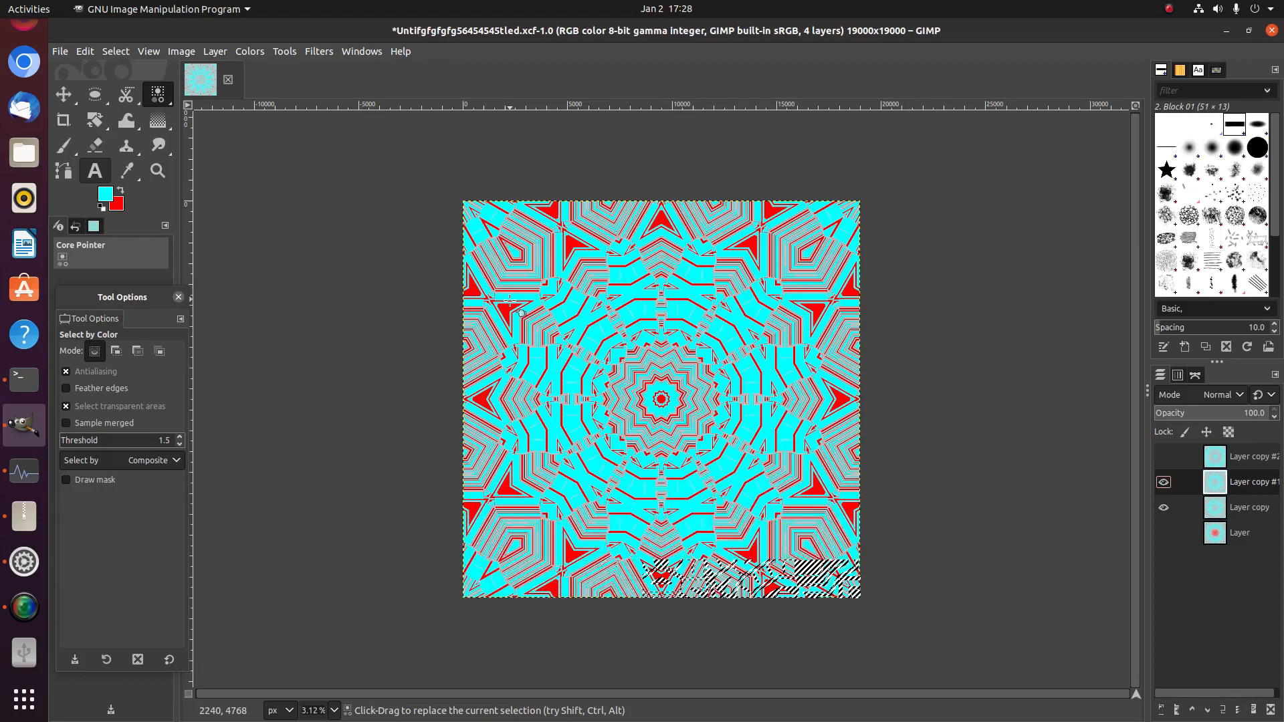
key(Delete)
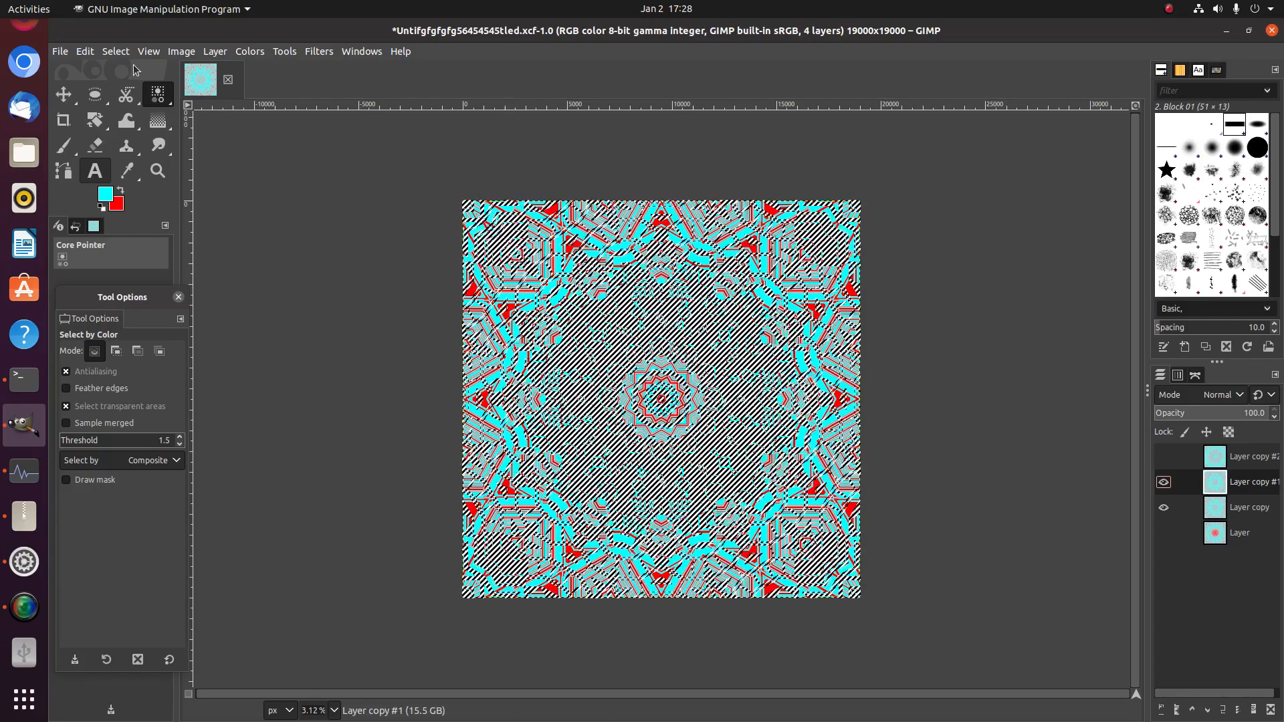
click(116, 51)
click(123, 86)
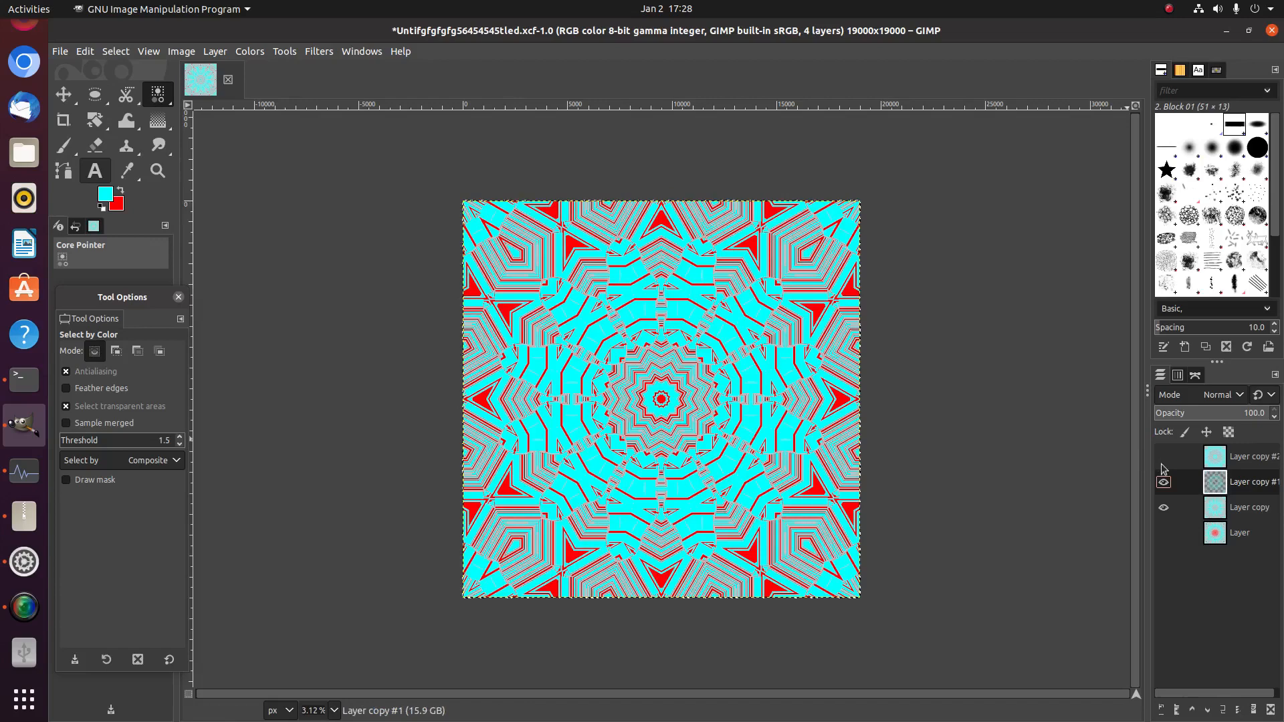
- Shift the hue of the lower visible kaleidoscope layer, Layer copy, to 90 with Hue-Saturation
click(1209, 513)
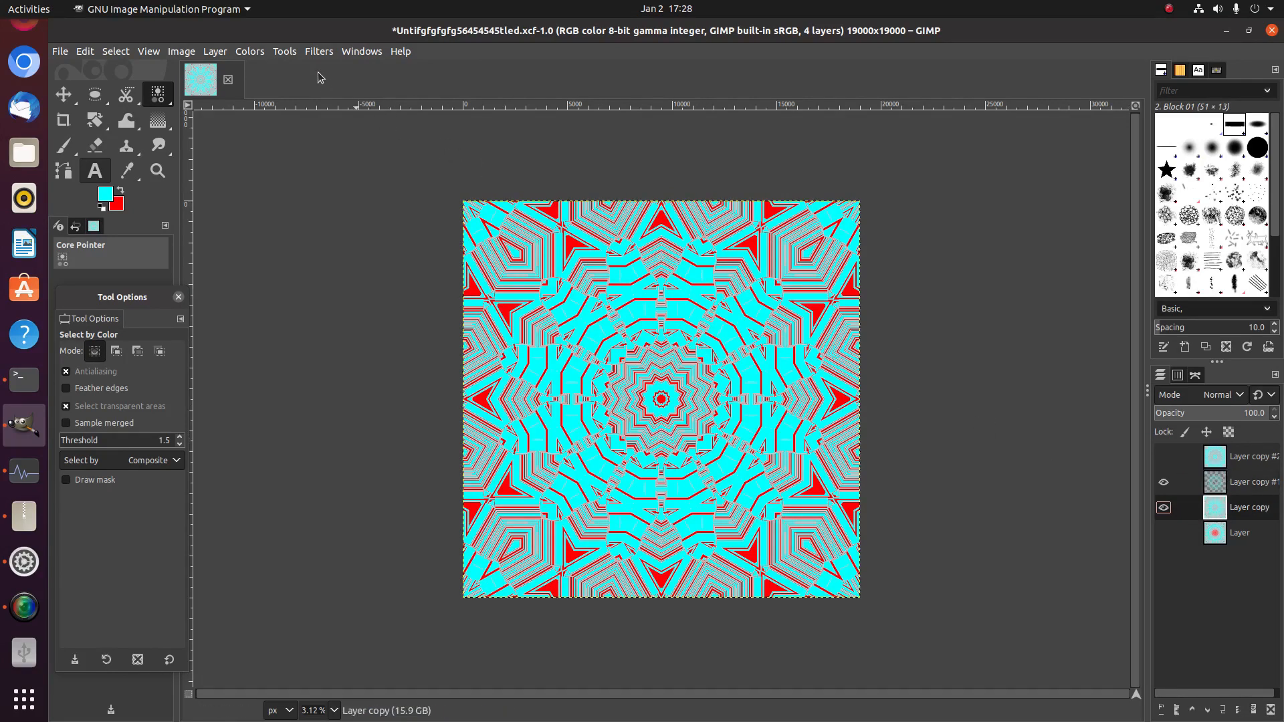
click(311, 52)
mouse_move(370, 196)
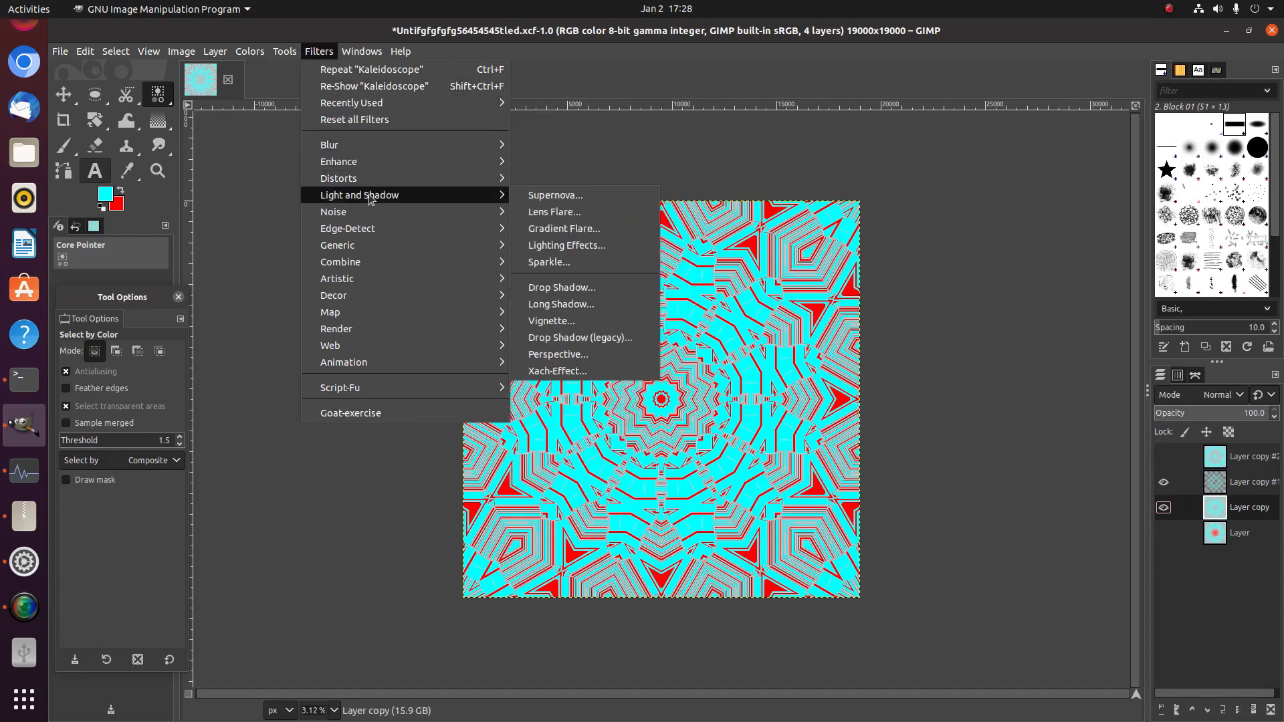
mouse_move(369, 231)
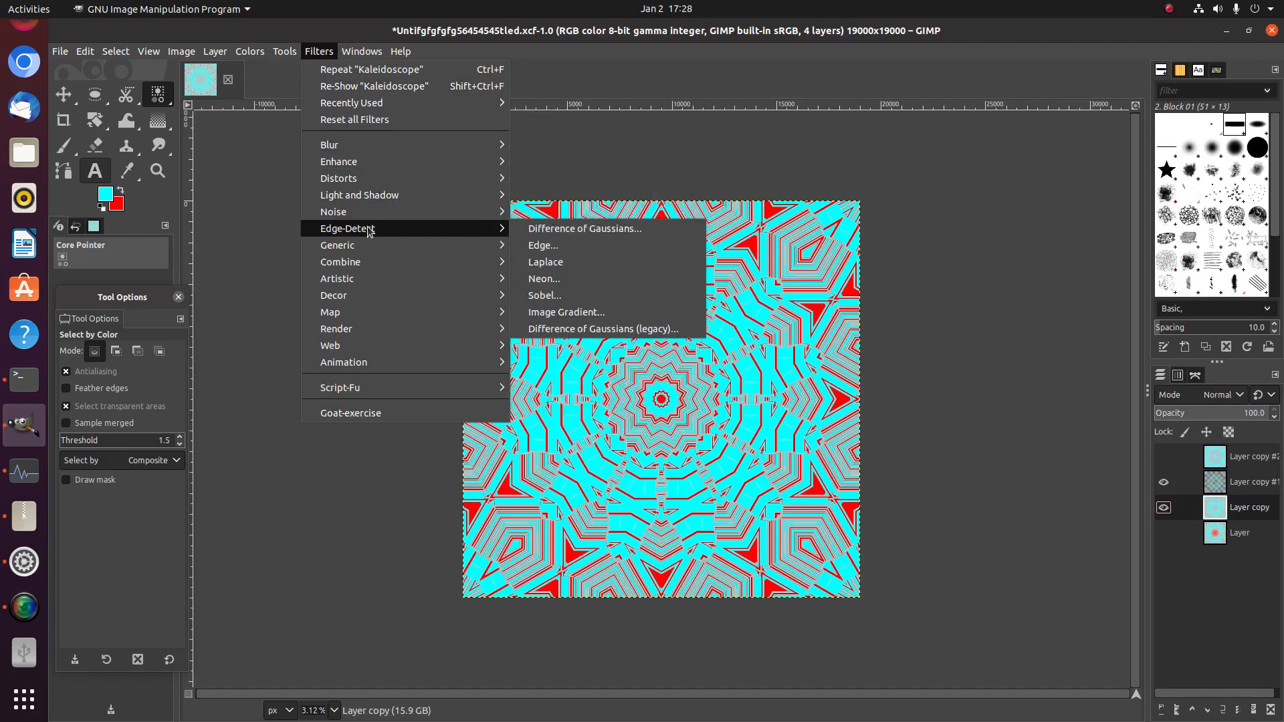
mouse_move(250, 52)
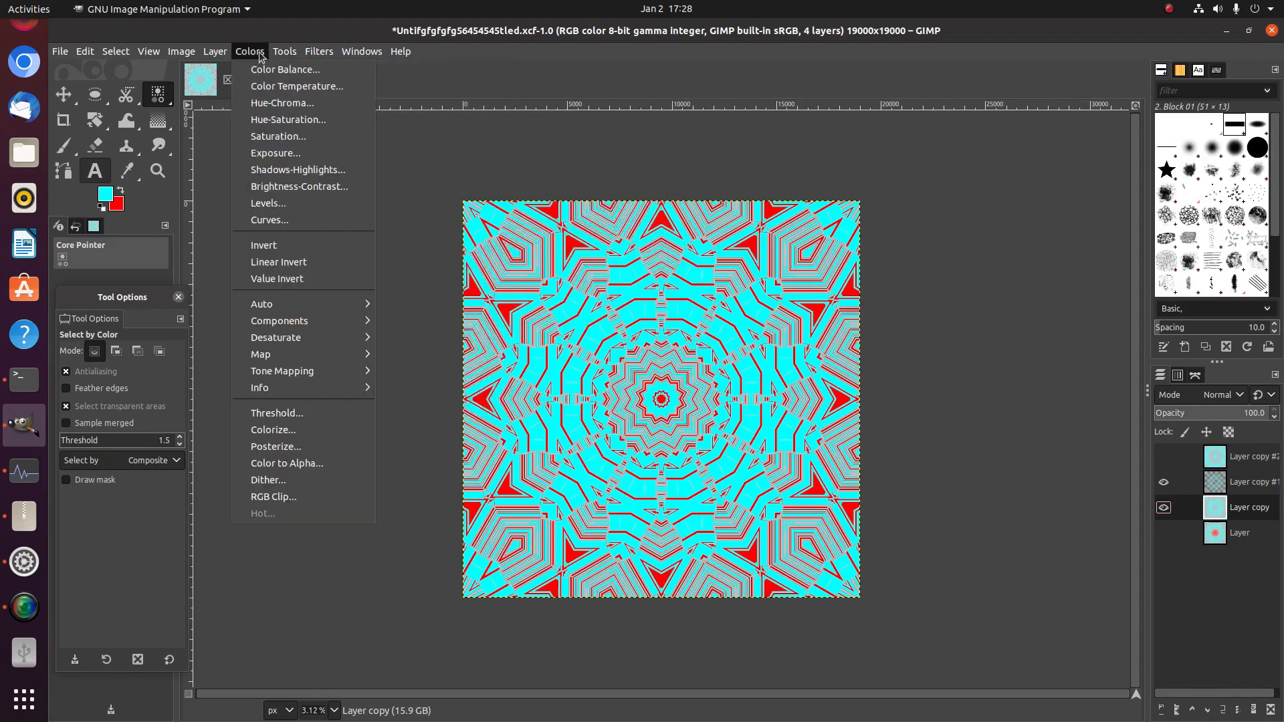
click(286, 120)
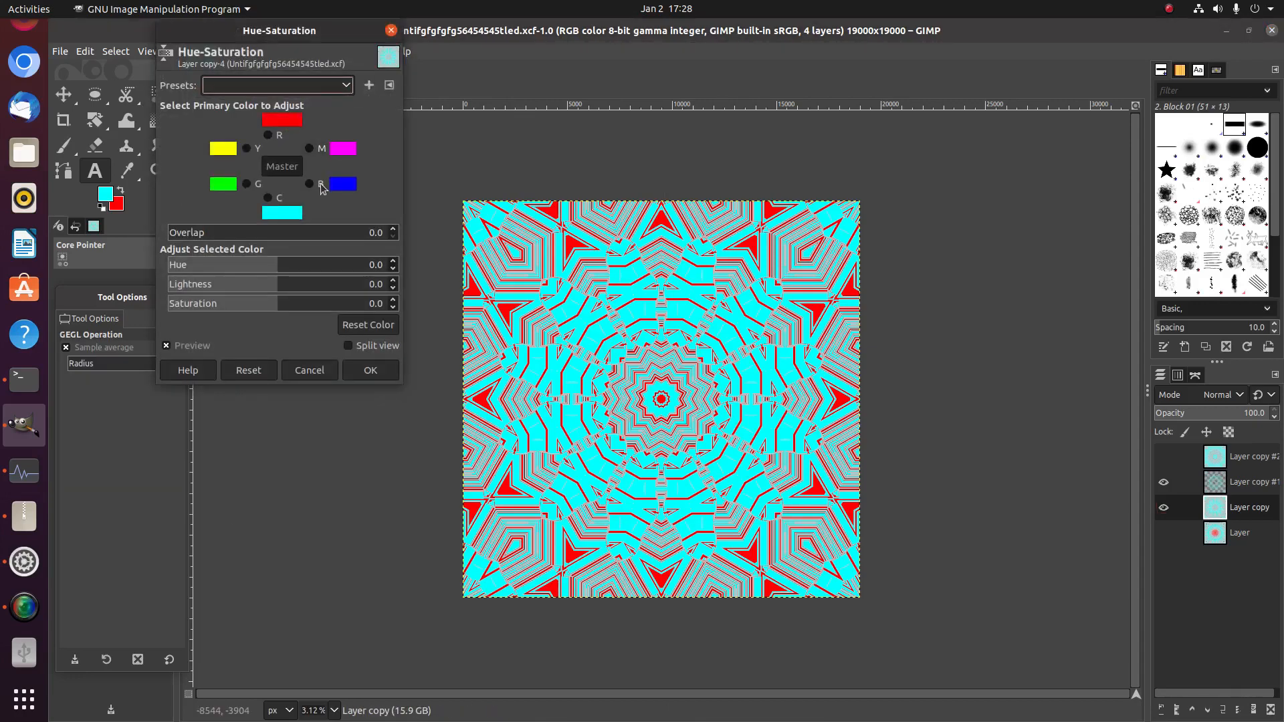
click(333, 264)
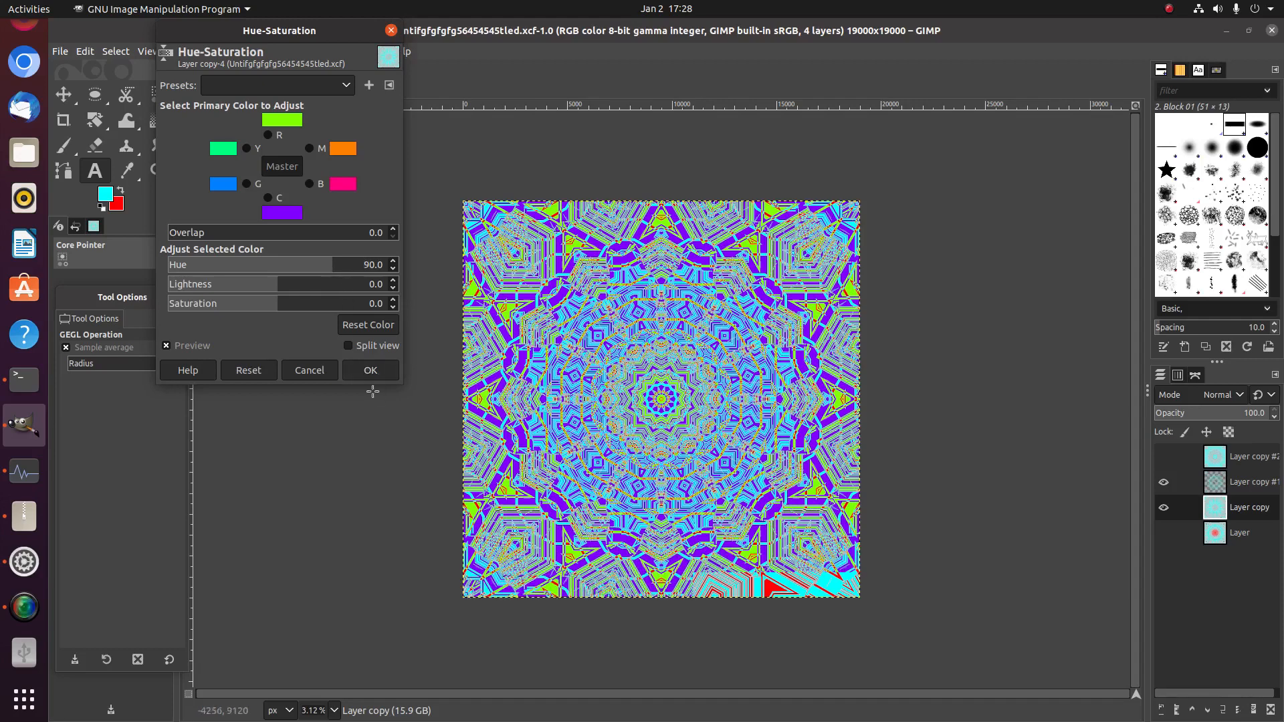
click(371, 369)
- Merge the visible layers clipped to the image and duplicate the merged layer
right_click(1214, 509)
click(1177, 661)
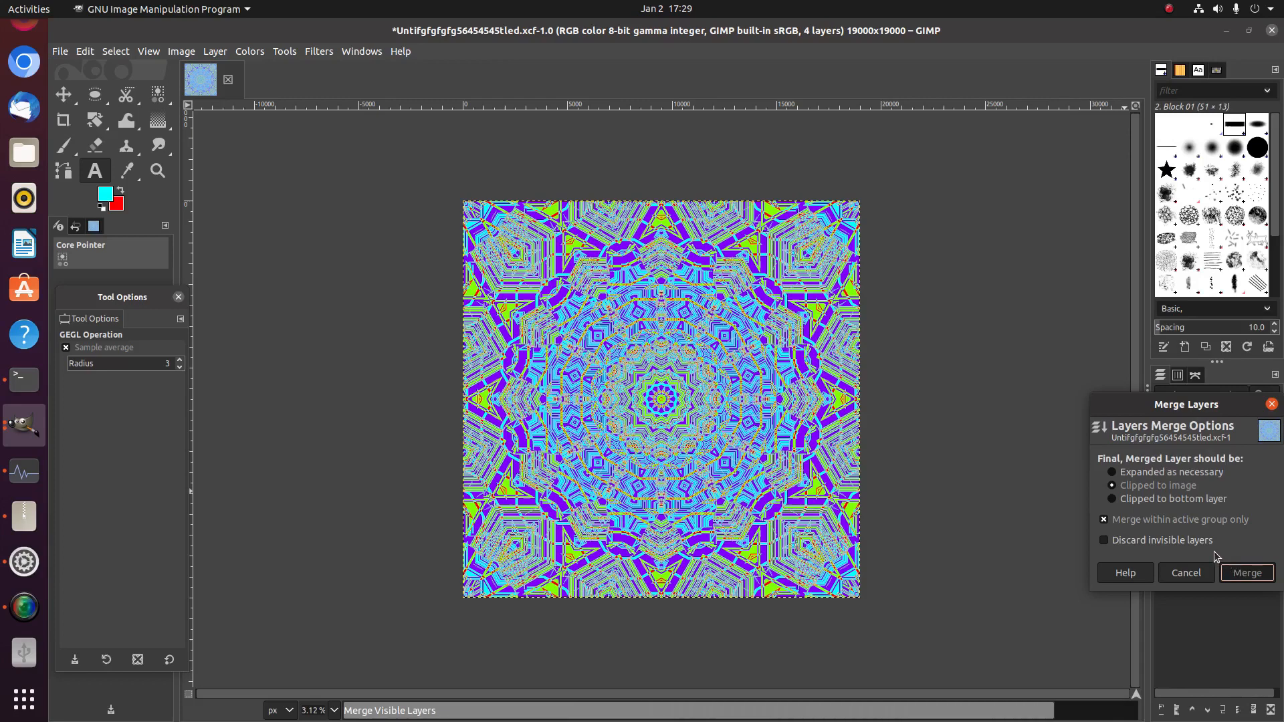
right_click(1215, 490)
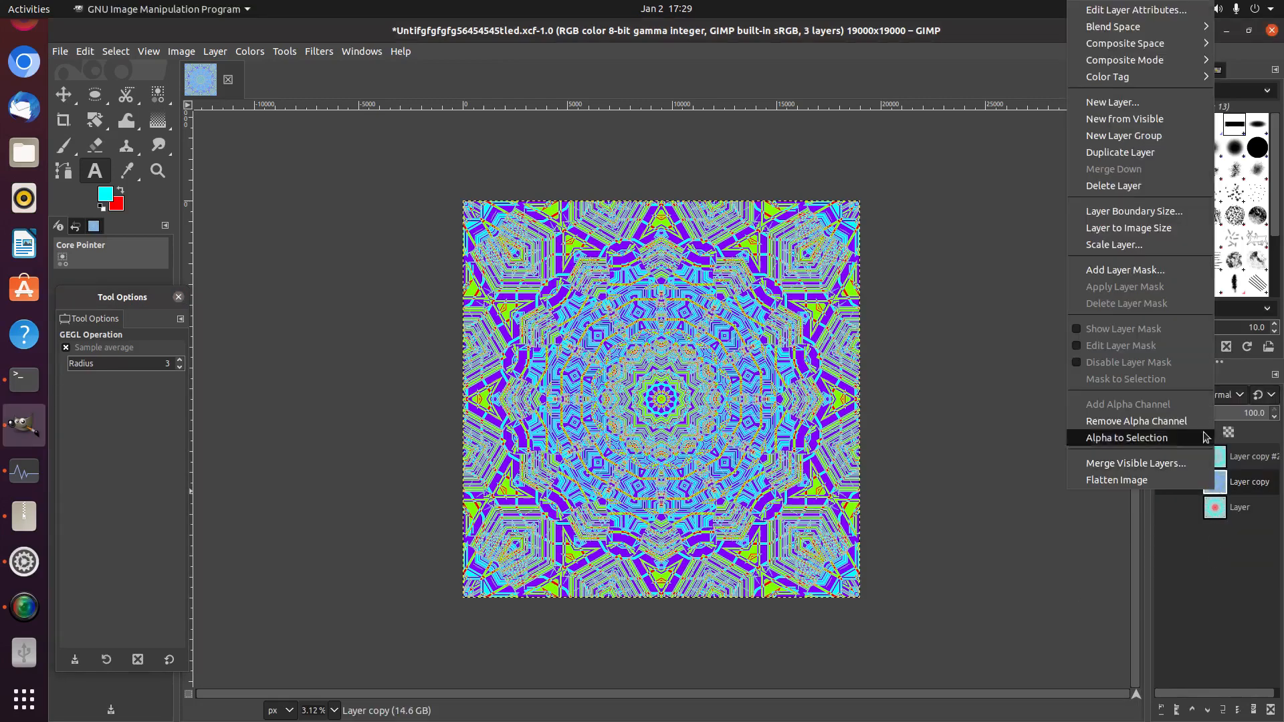
click(1140, 155)
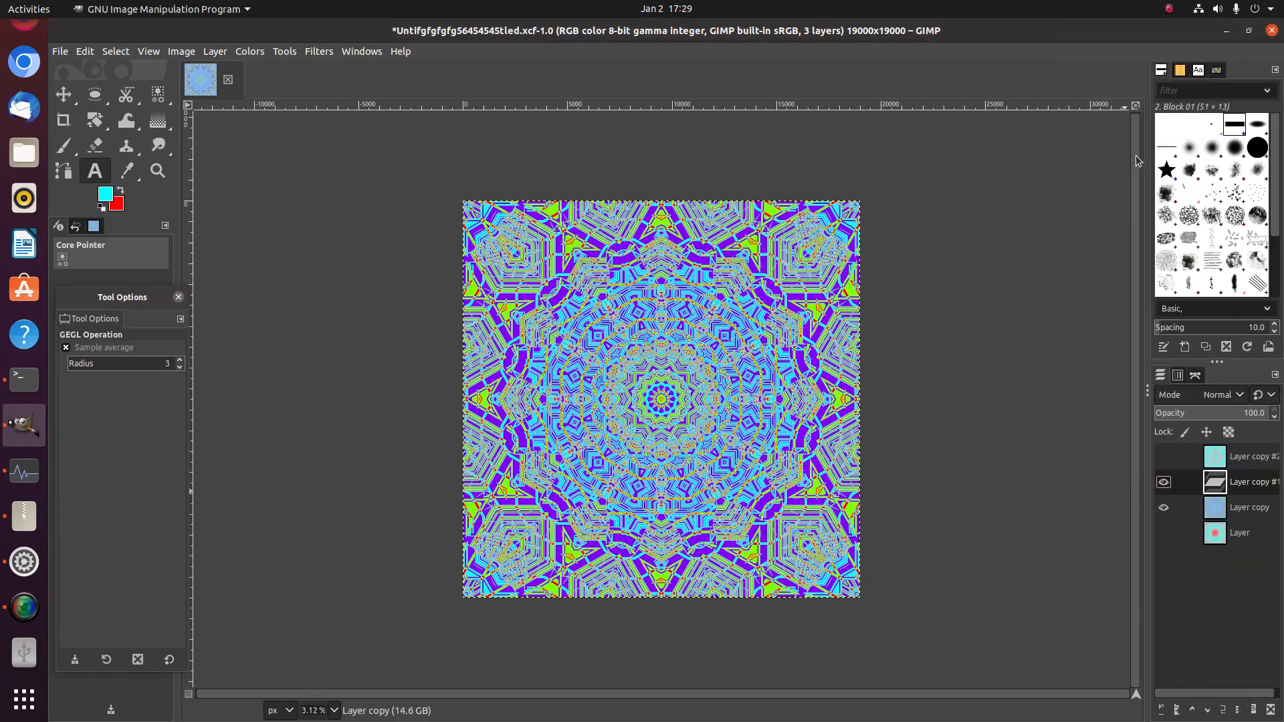
- Save the image and make the topmost kaleidoscope layer visible again
click(54, 51)
click(85, 175)
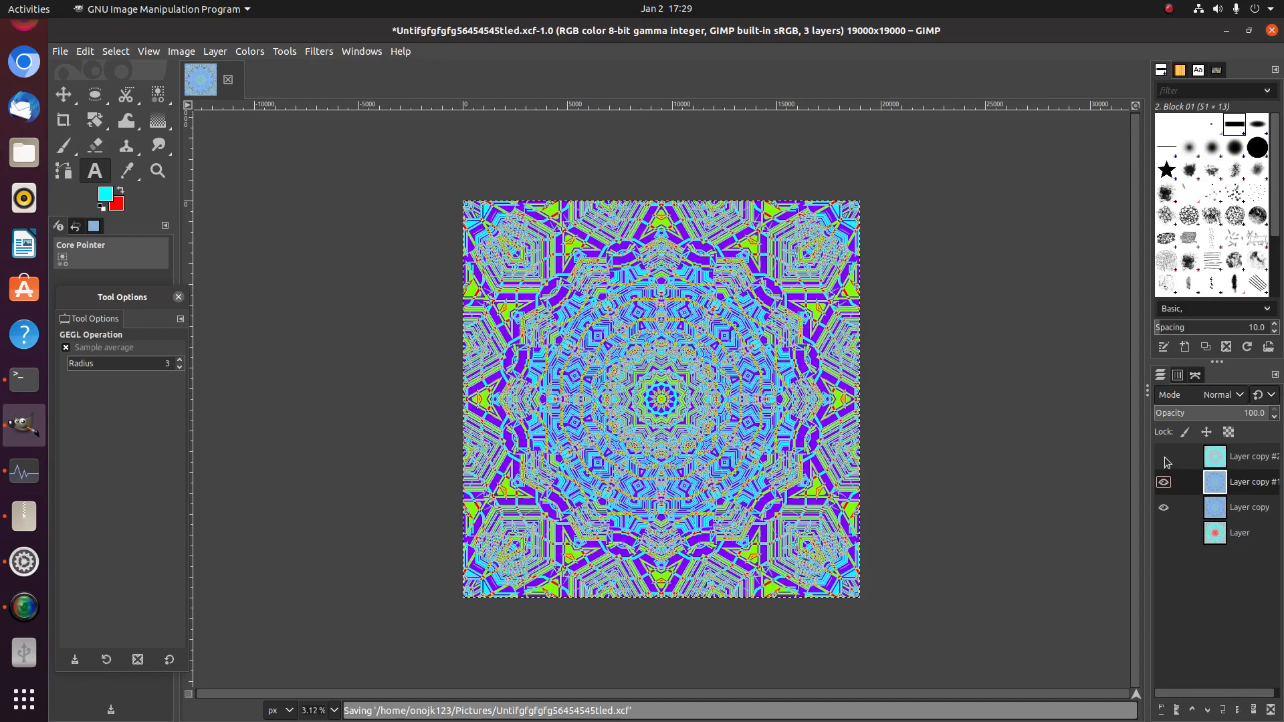
click(1164, 459)
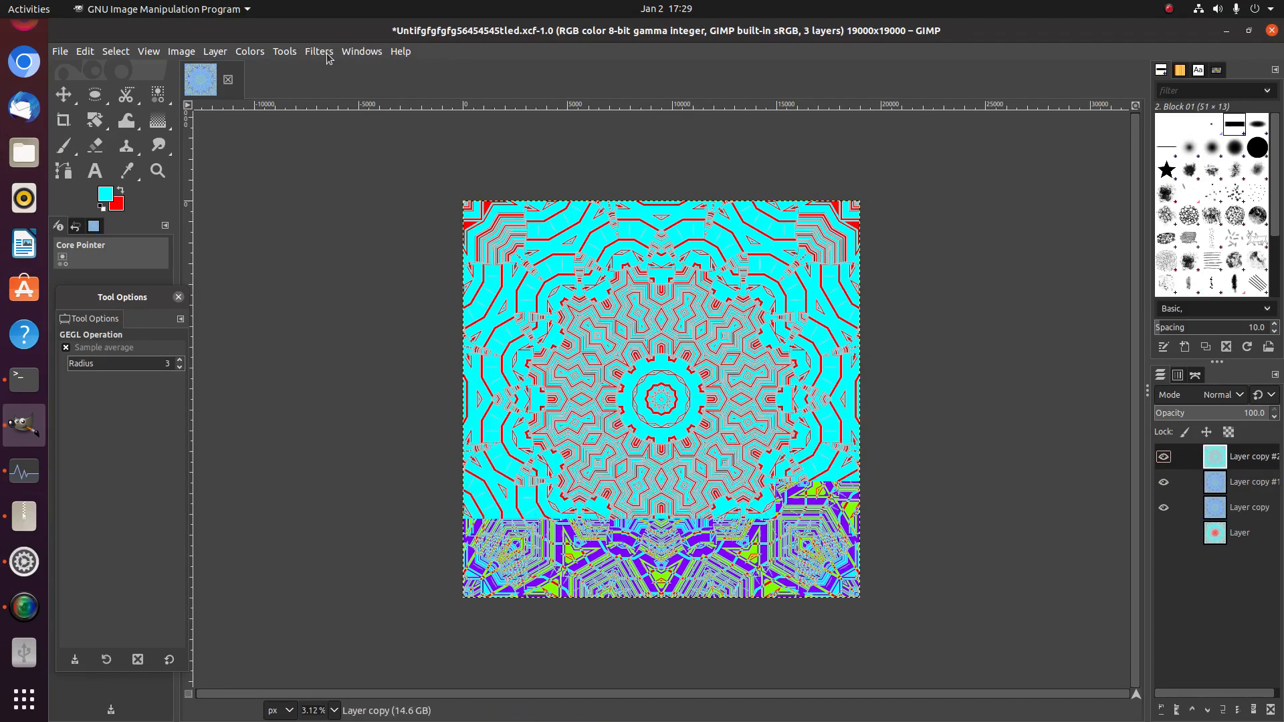
- Apply Kaleidoscope to the topmost layer with 12 mirrors, Trim X 0.101 and Trim Y 0.371, and bring up System Monitor
click(328, 54)
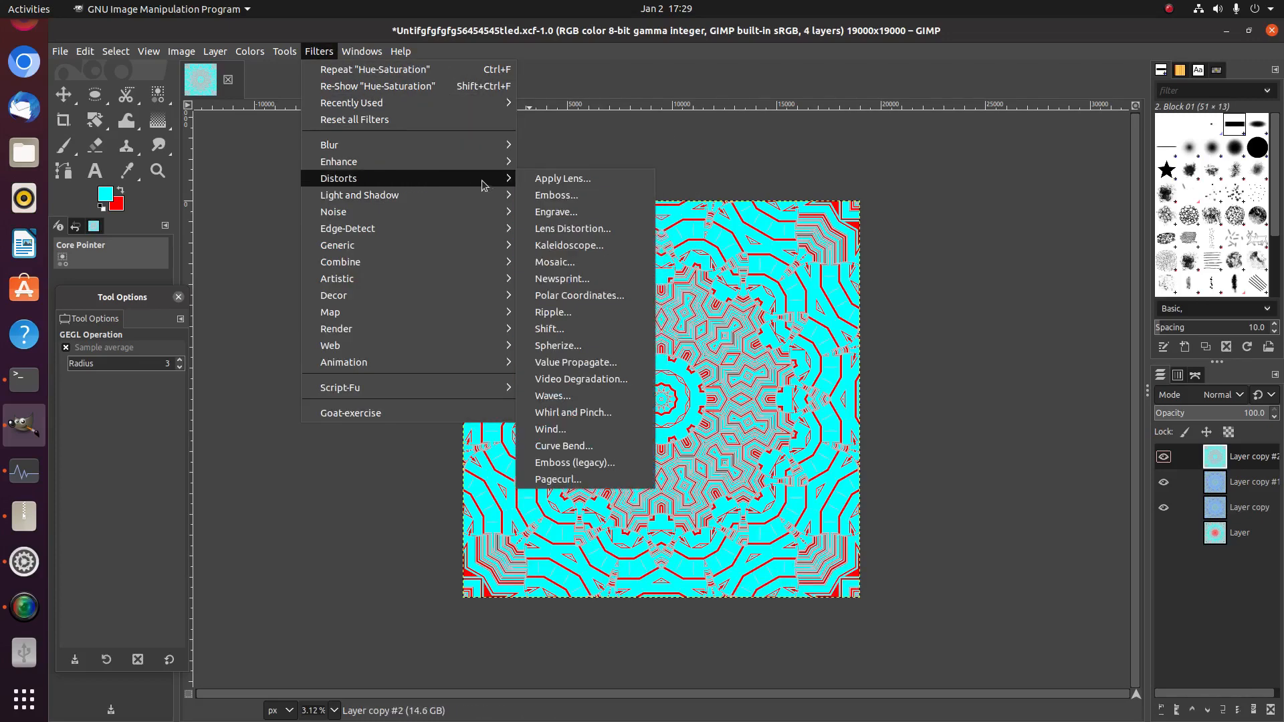
click(549, 244)
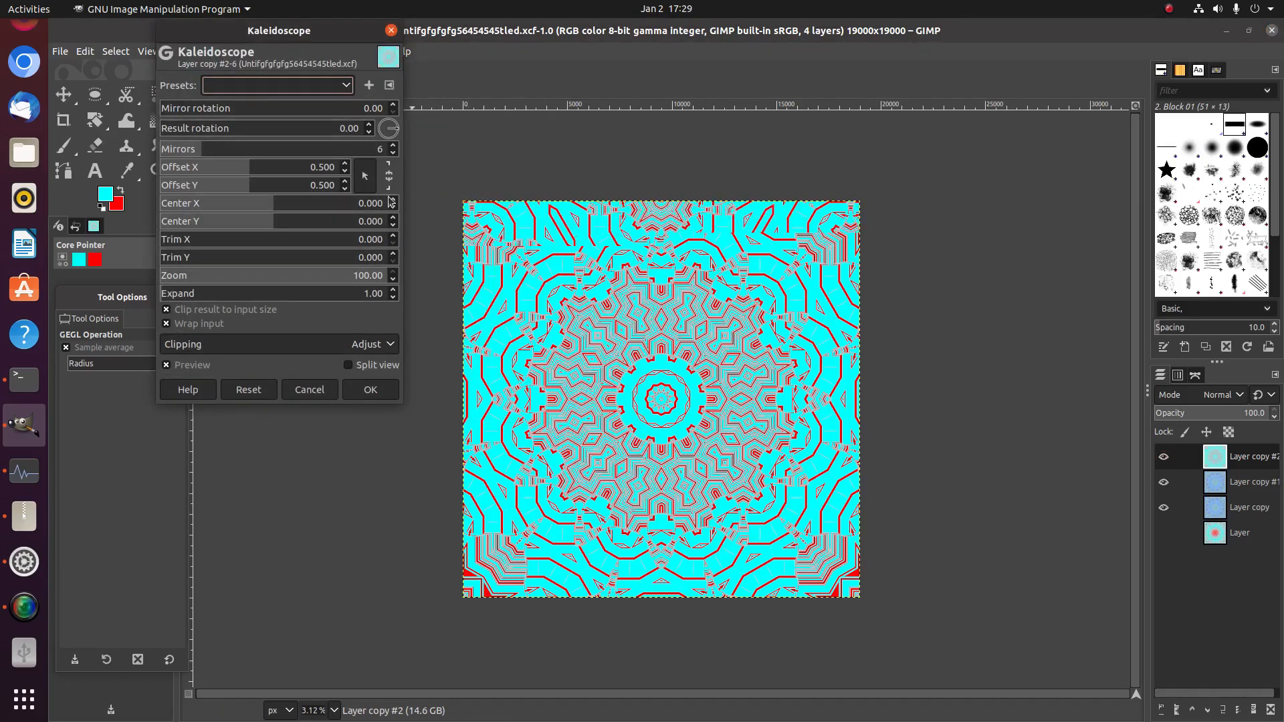
click(264, 153)
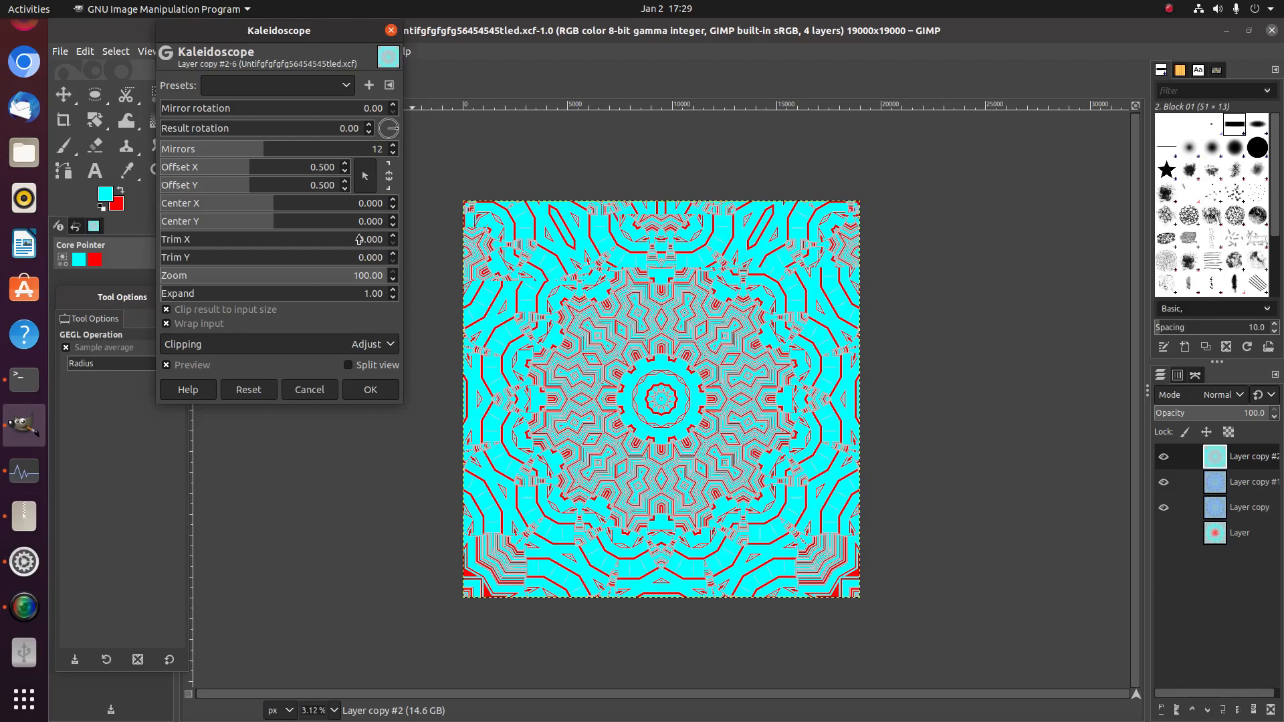
click(206, 241)
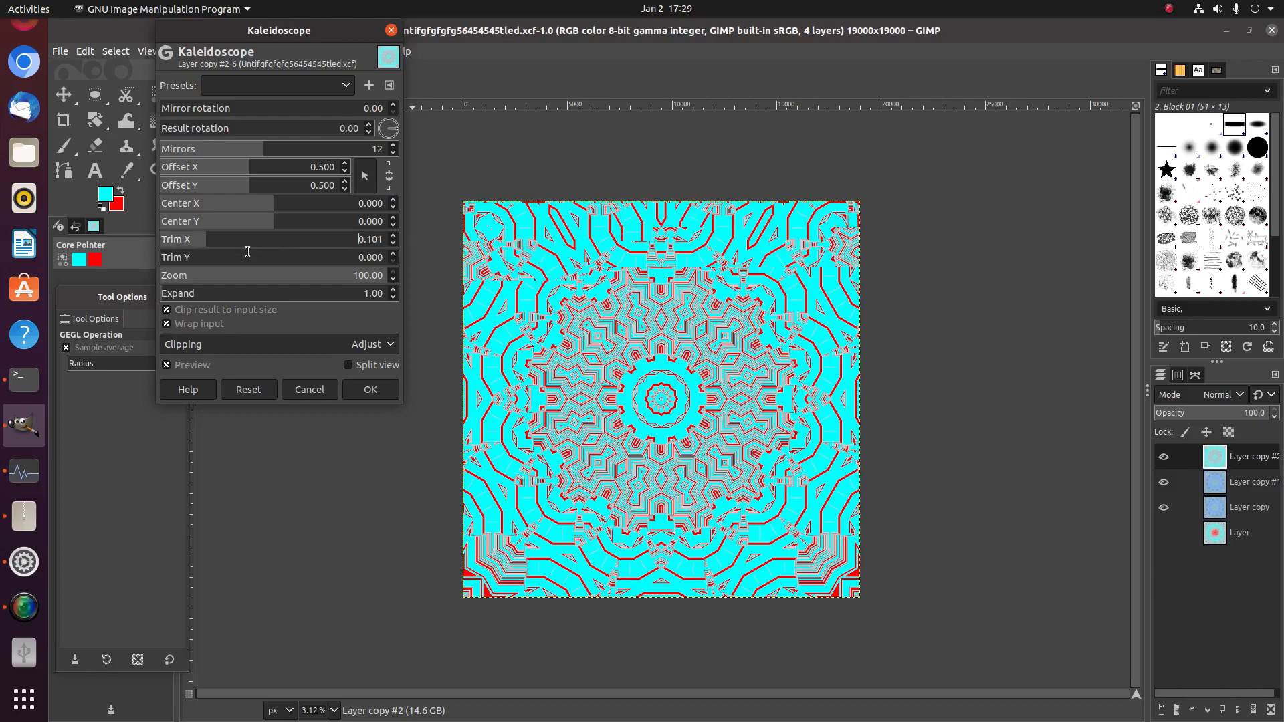
click(325, 261)
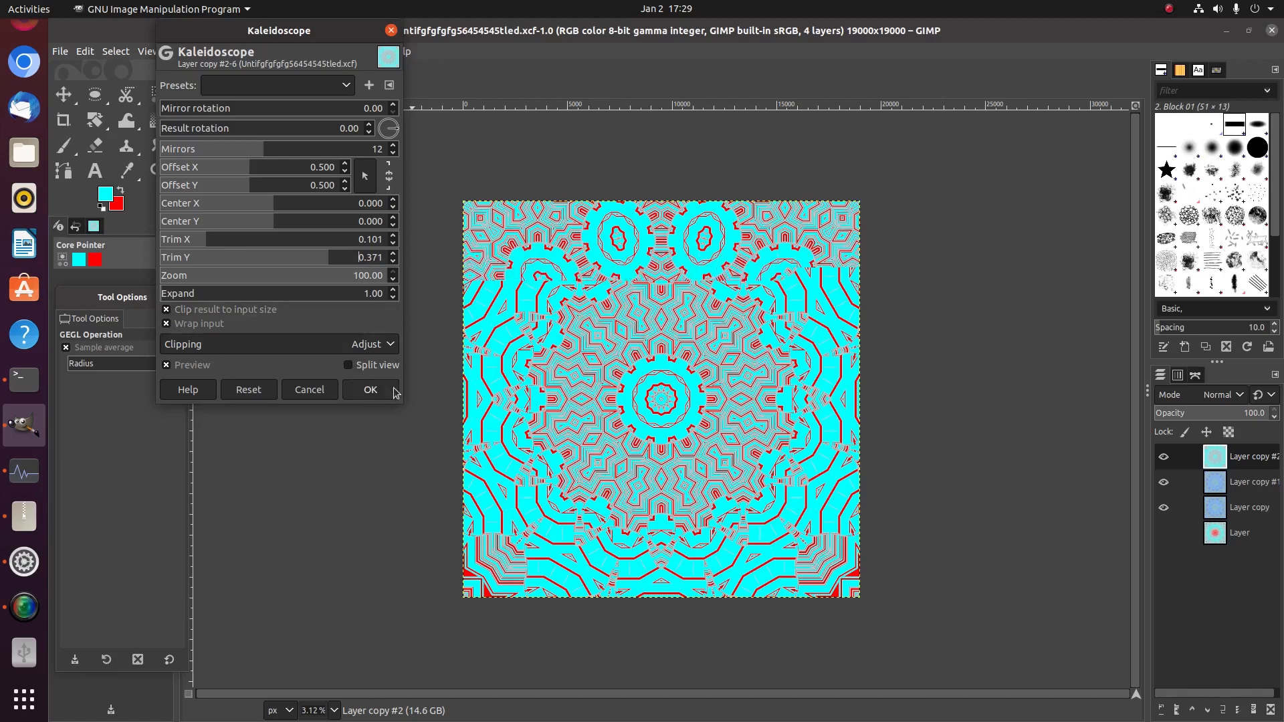
click(369, 390)
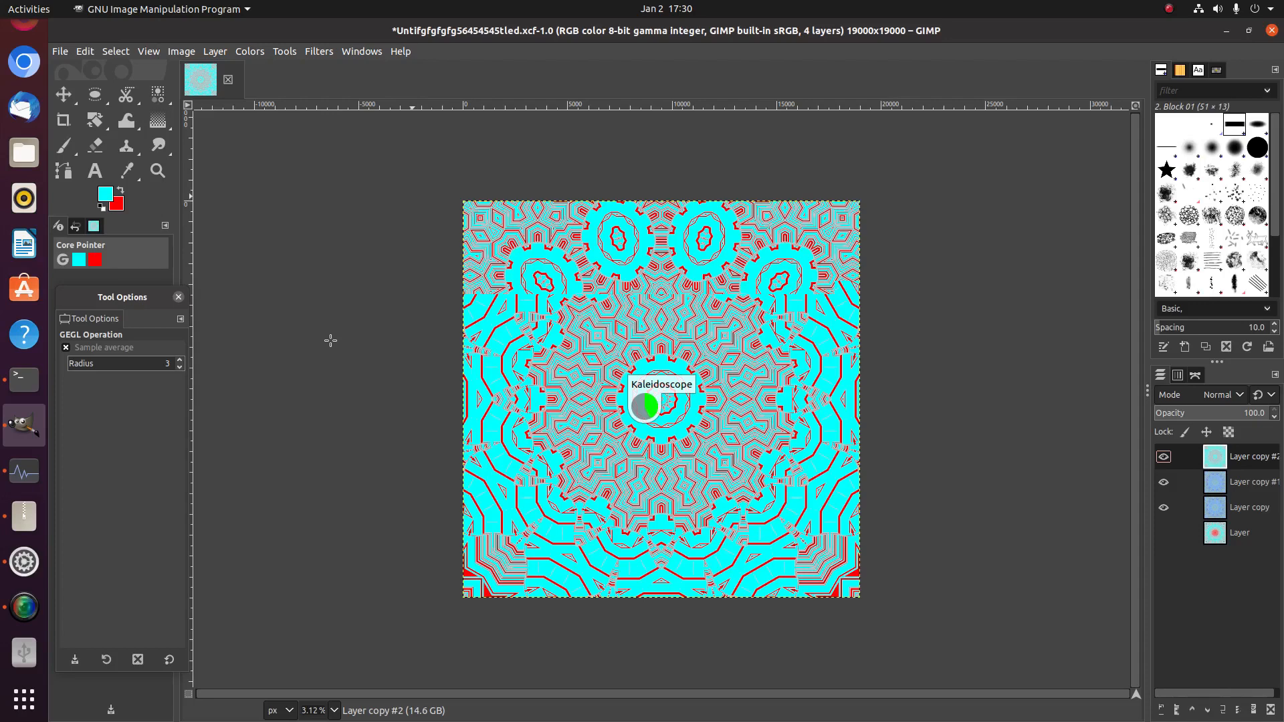
click(24, 471)
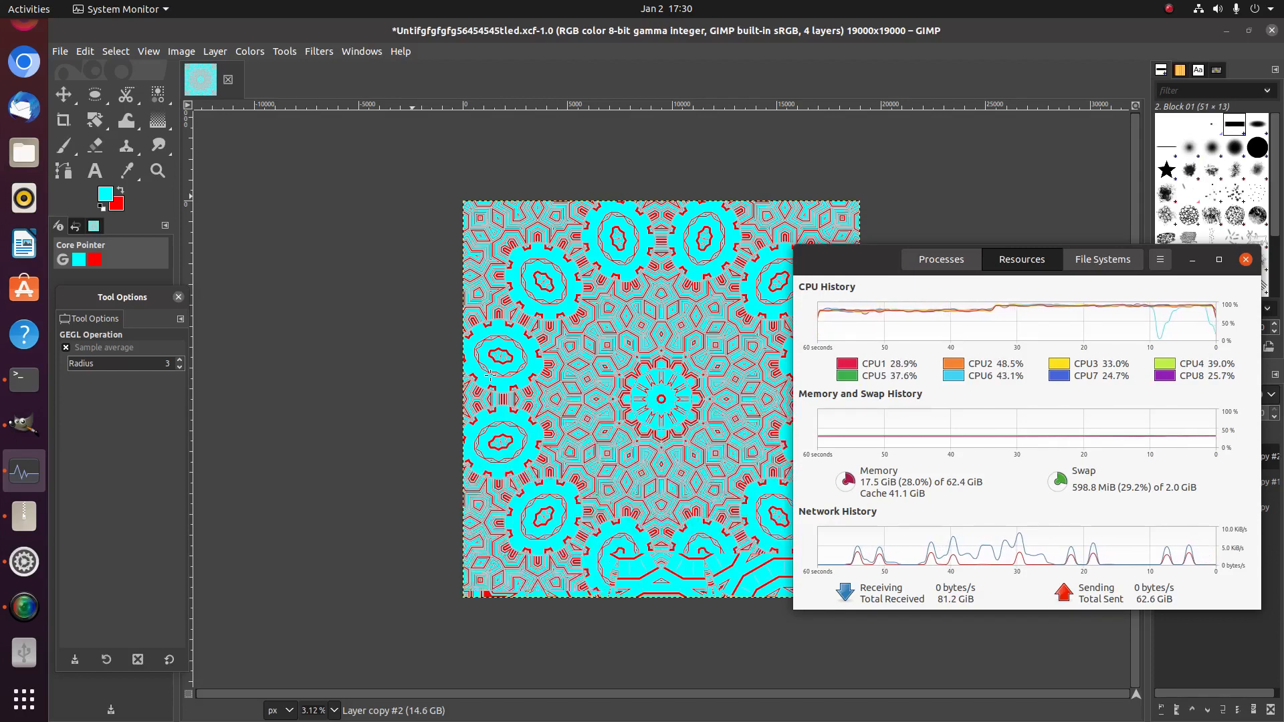
- Apply Whirl and Pinch to the topmost layer with a whirl of 432, and move the System Monitor window aside
click(318, 51)
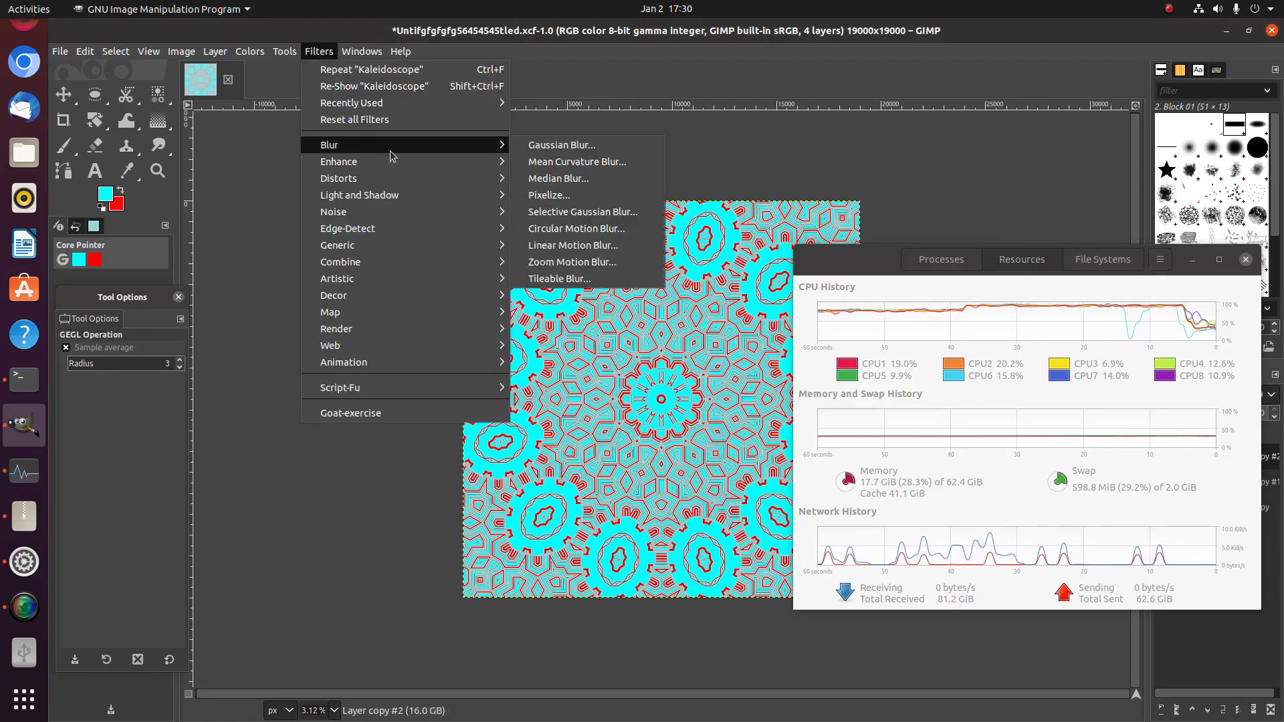
mouse_move(405, 178)
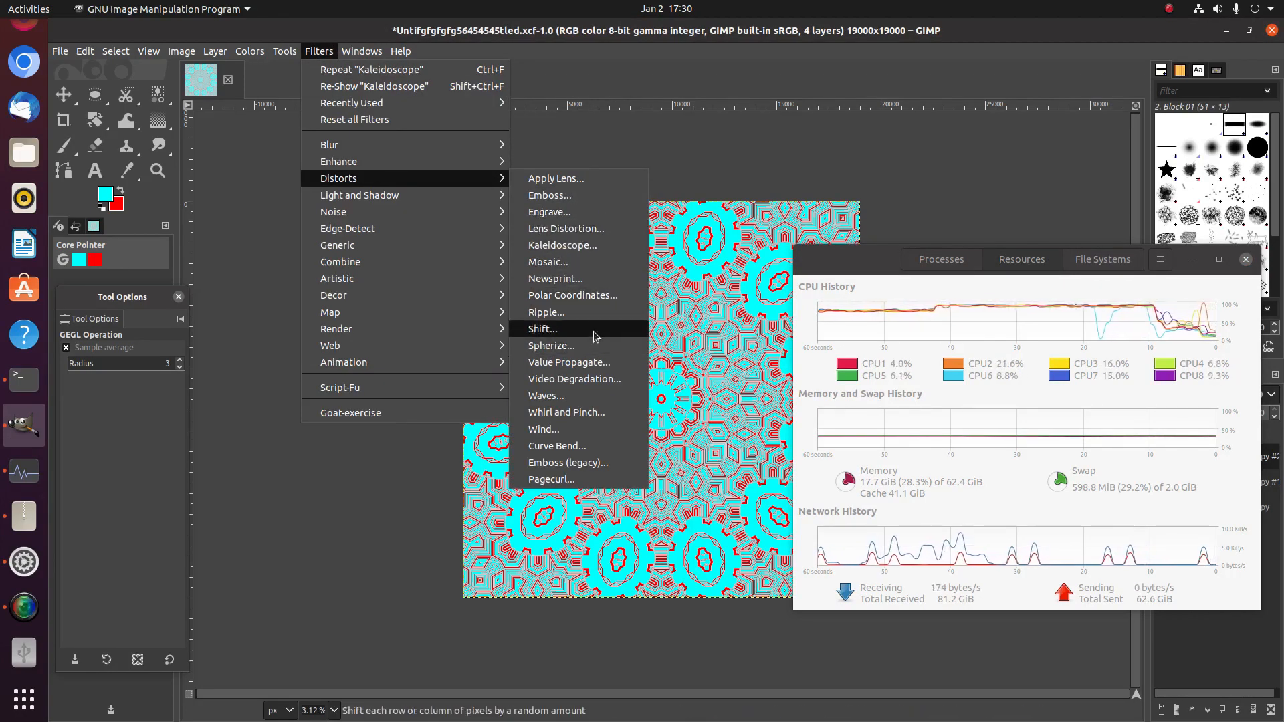
click(567, 412)
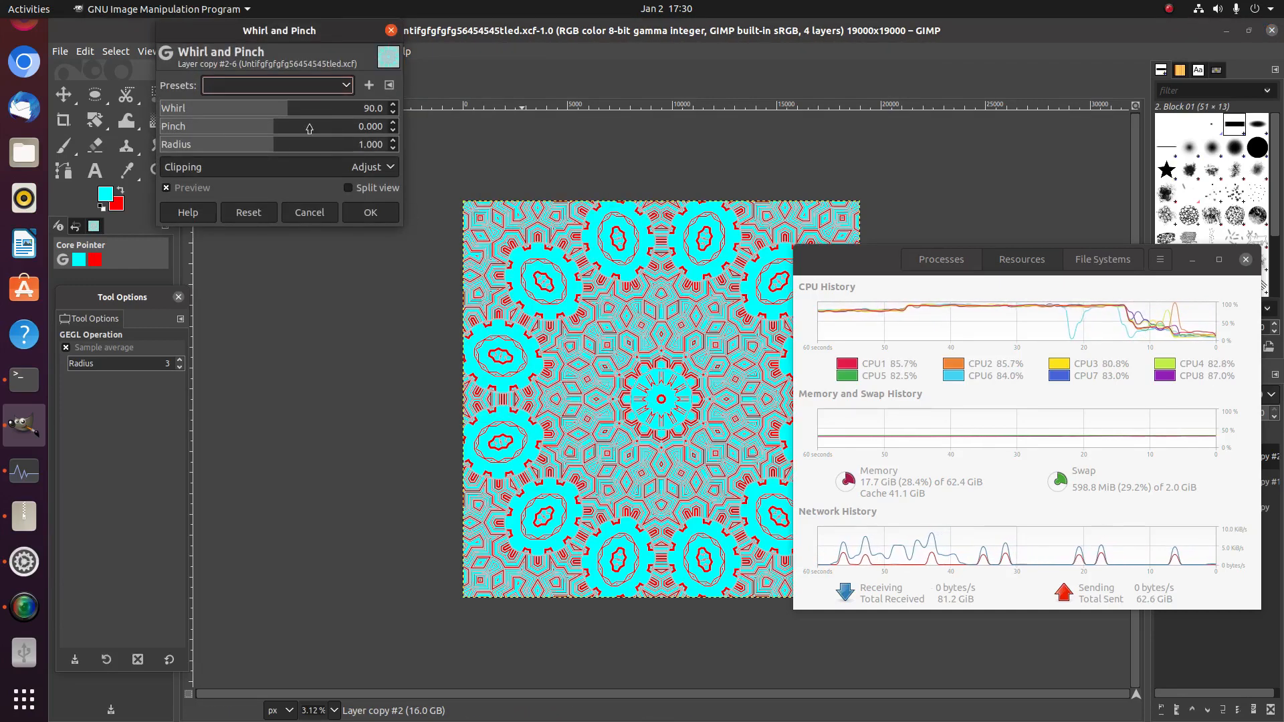
click(341, 109)
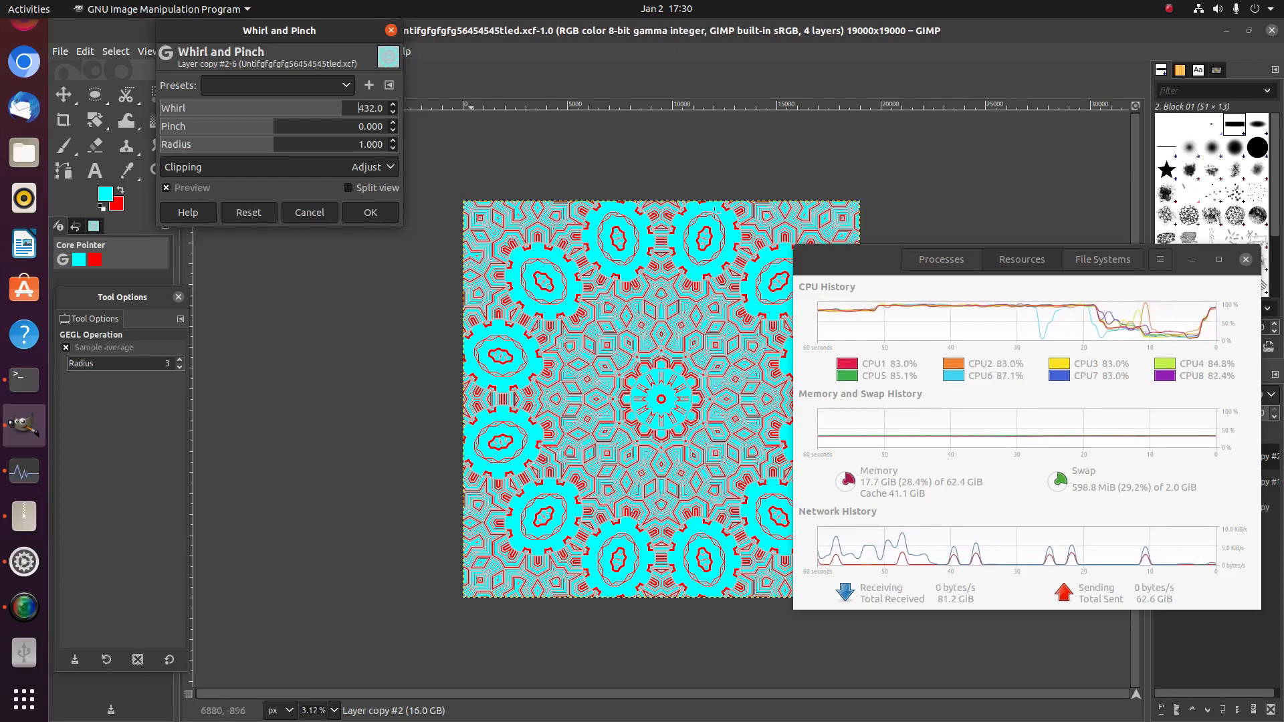
mouse_move(850, 270)
mouse_down()
mouse_move(902, 628)
mouse_move(839, 250)
mouse_up()
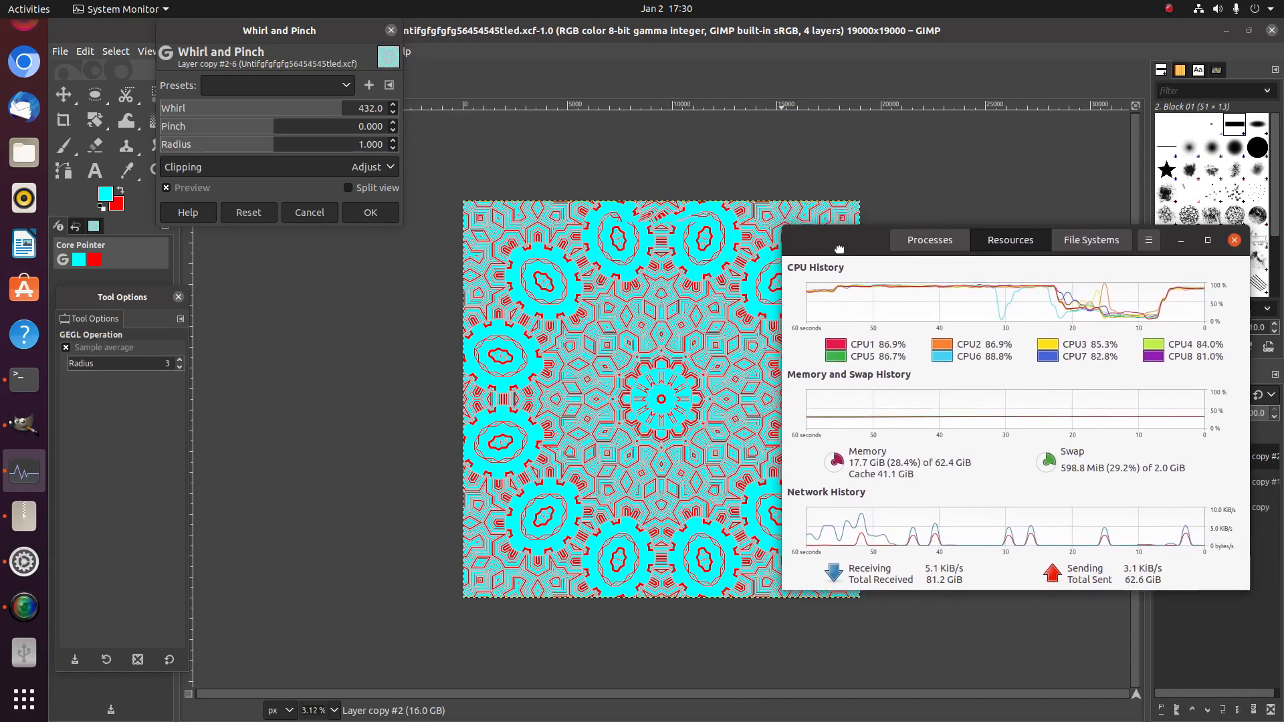
drag(839, 249, 934, 219)
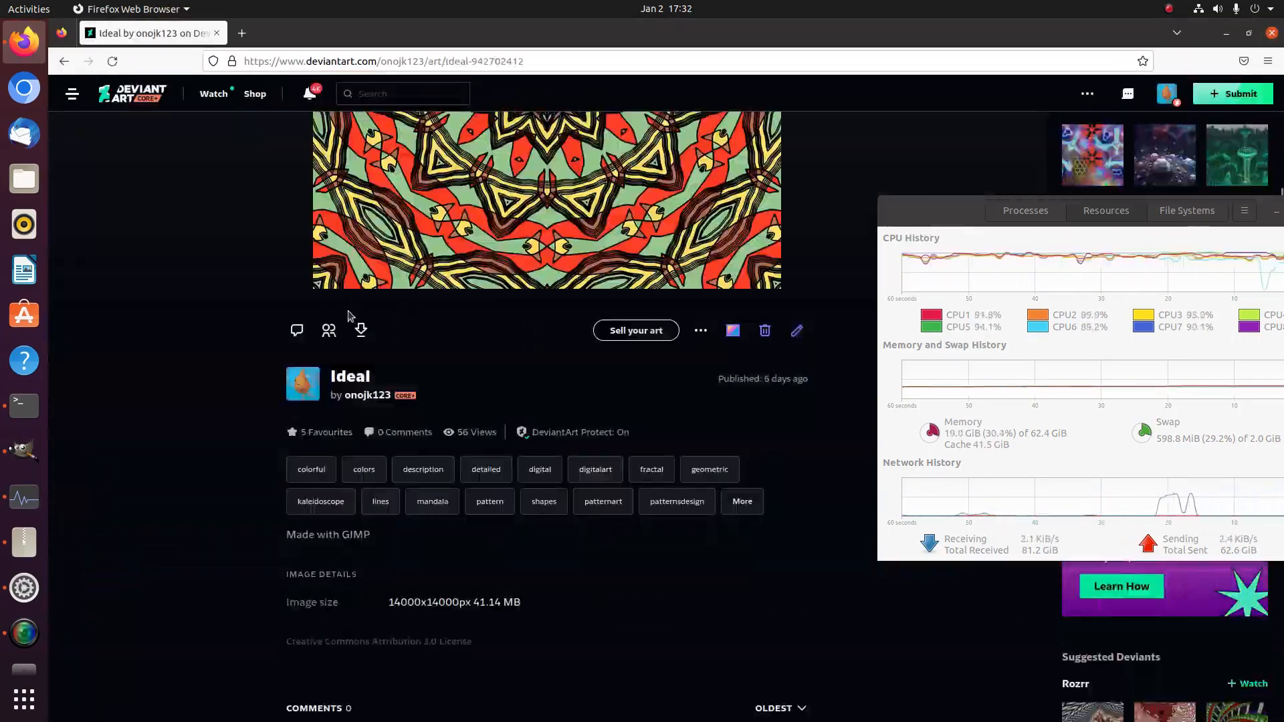
scroll(525, 287, down, 5)
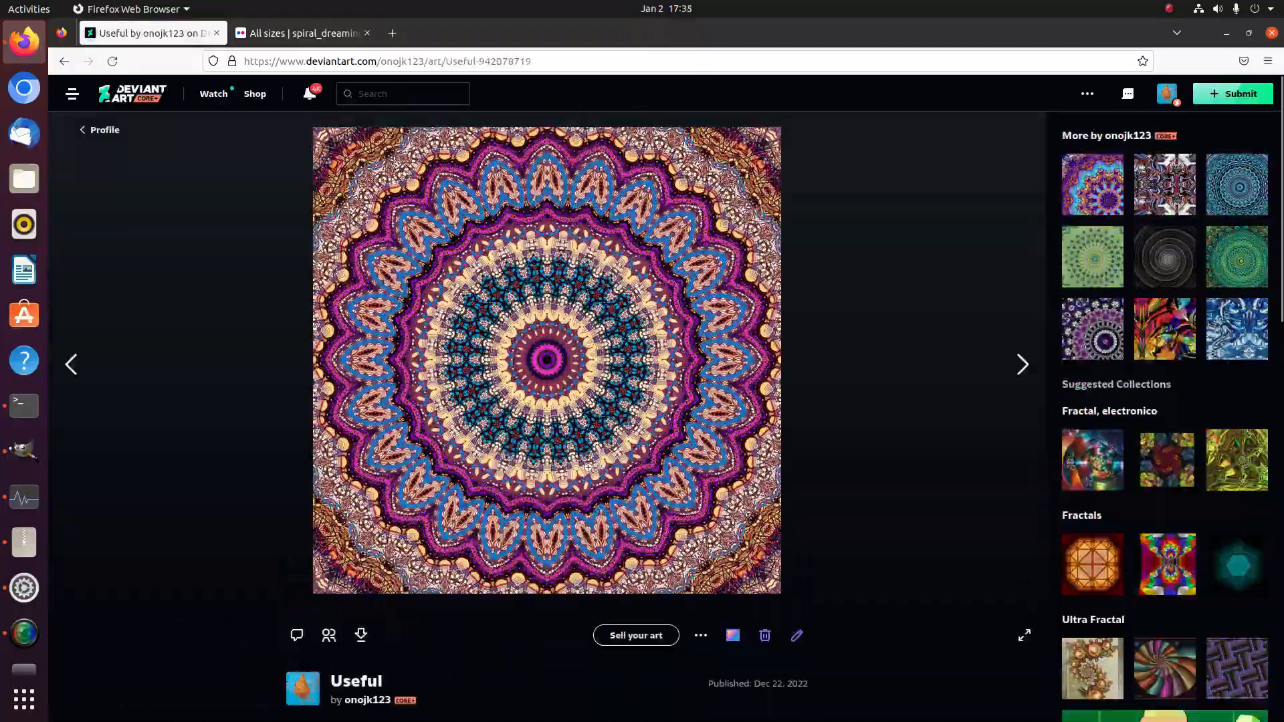
click(661, 341)
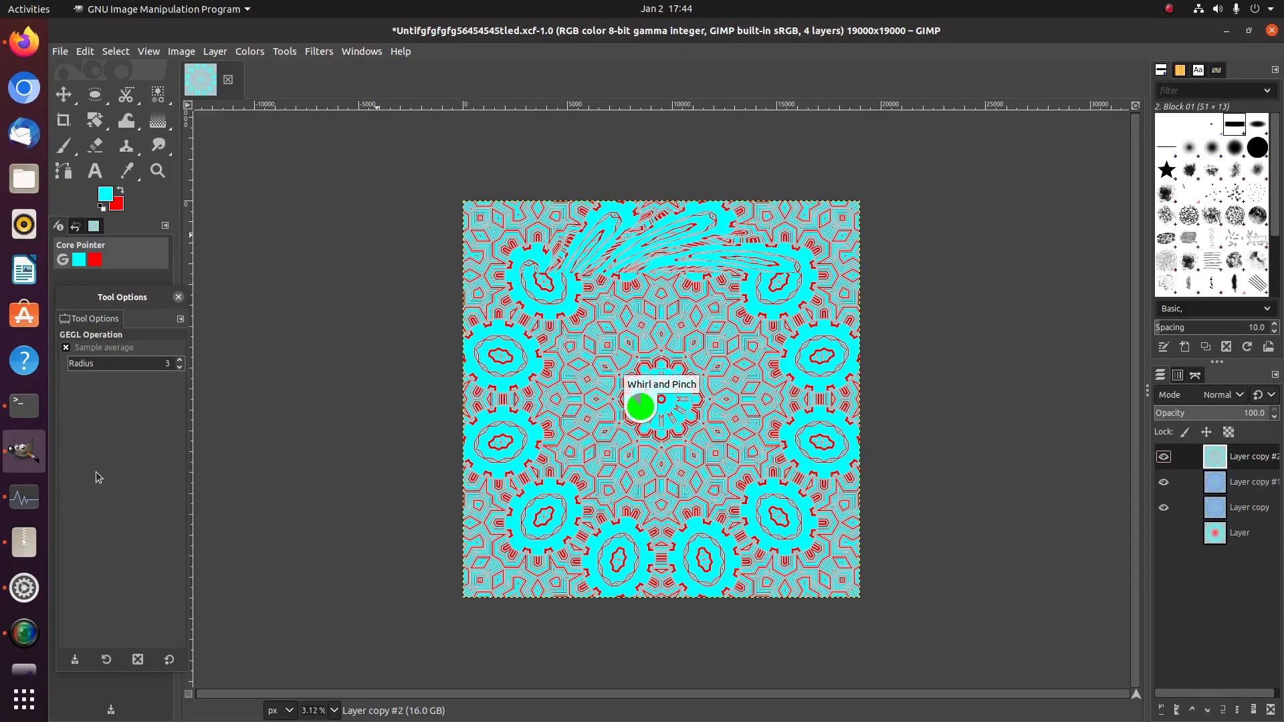
click(23, 497)
click(23, 452)
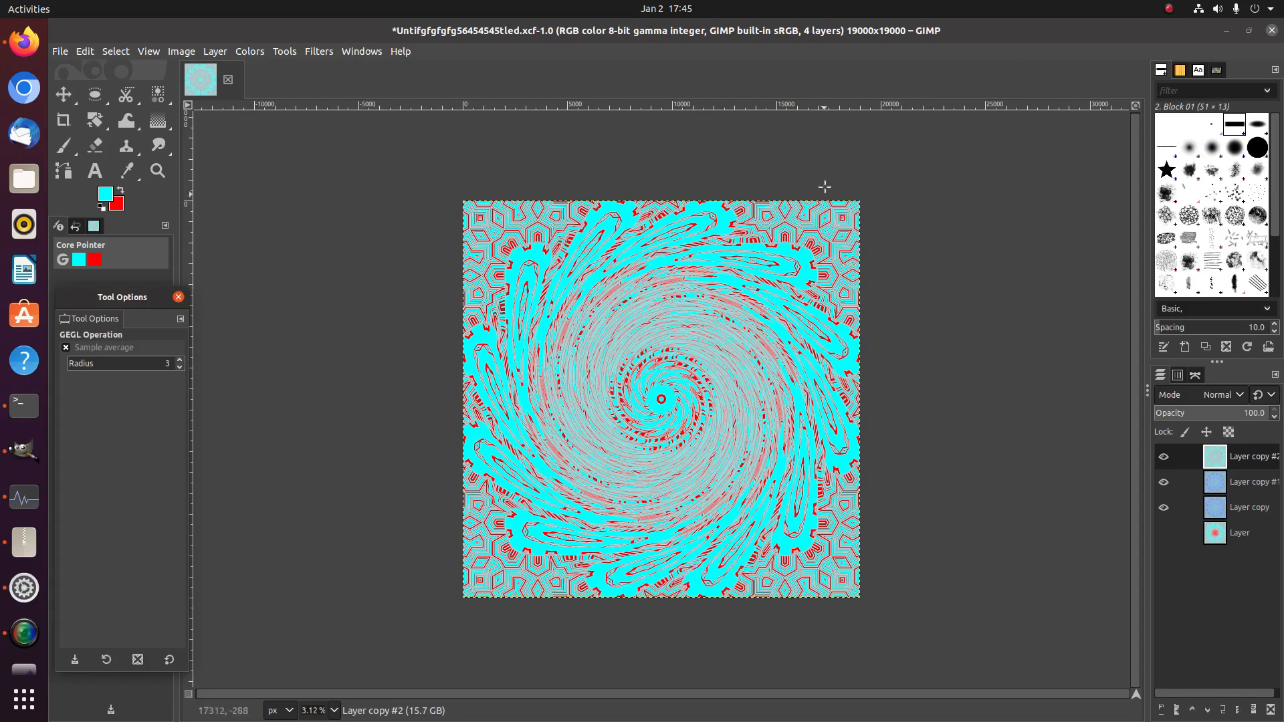
- Apply Kaleidoscope to the topmost layer with 12 mirrors, Trim X 0.278 and Trim Y 0.390
click(319, 53)
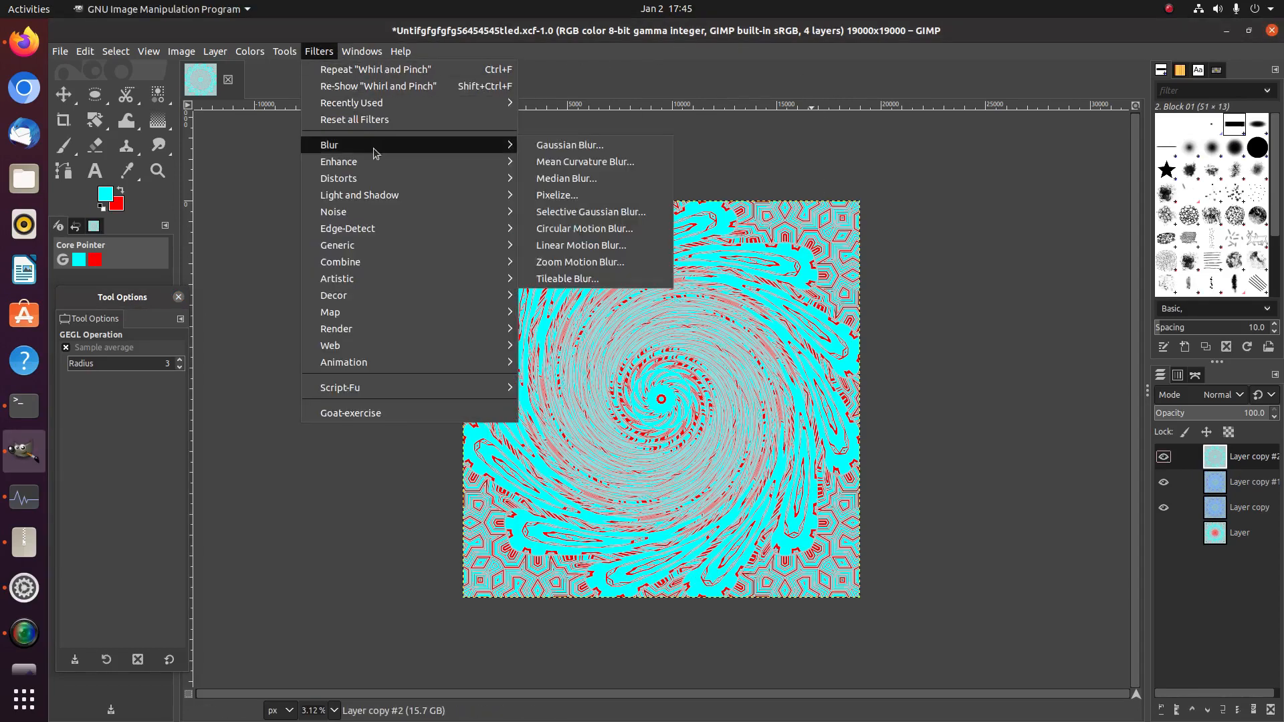
mouse_move(391, 181)
click(561, 246)
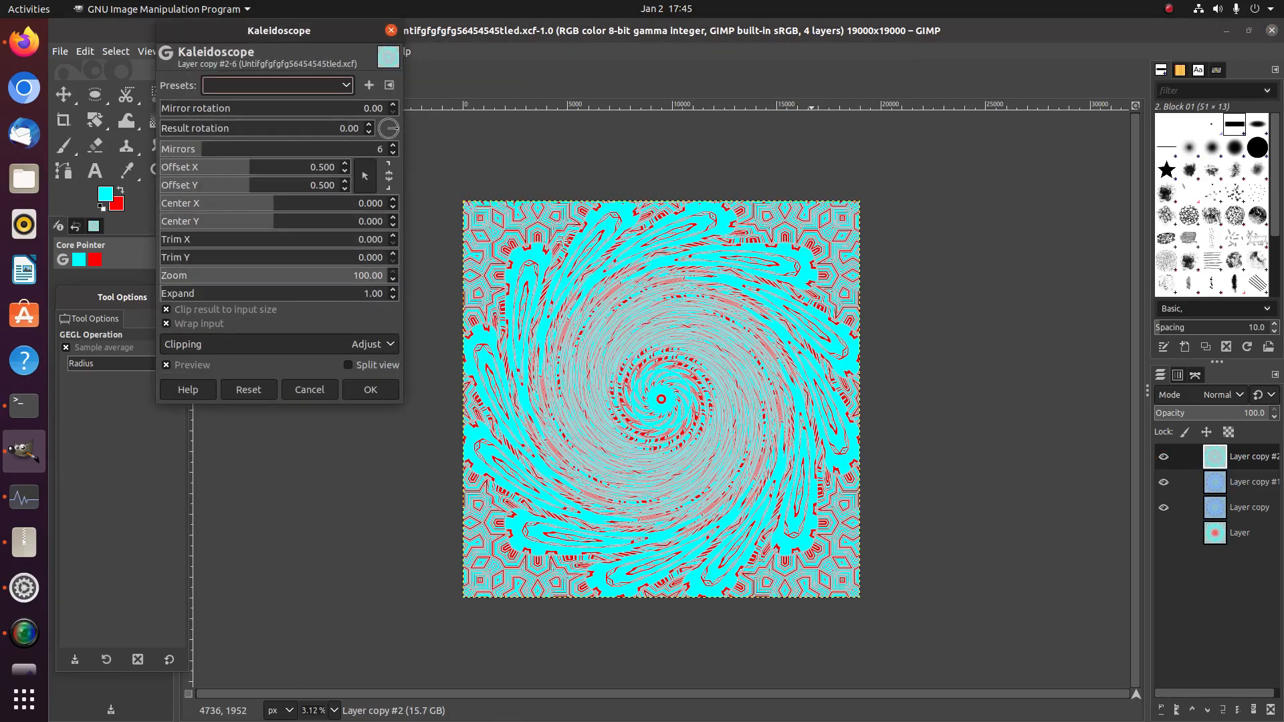
click(264, 148)
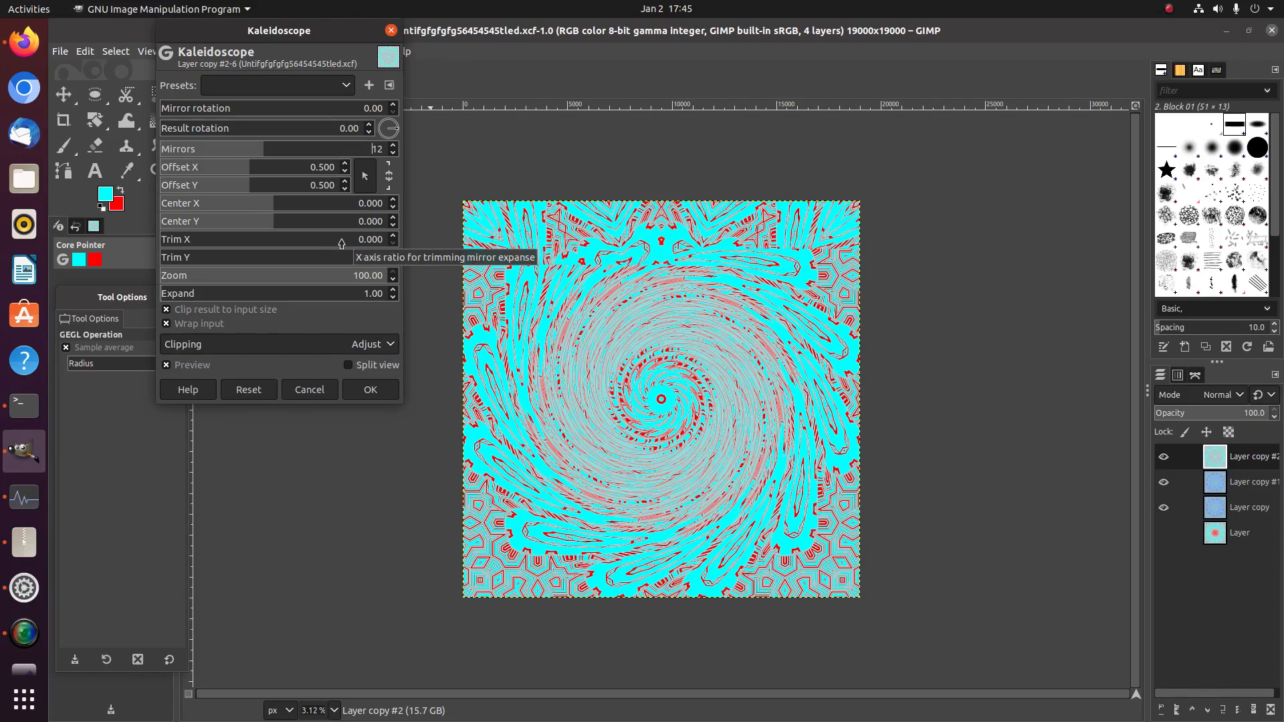
click(286, 239)
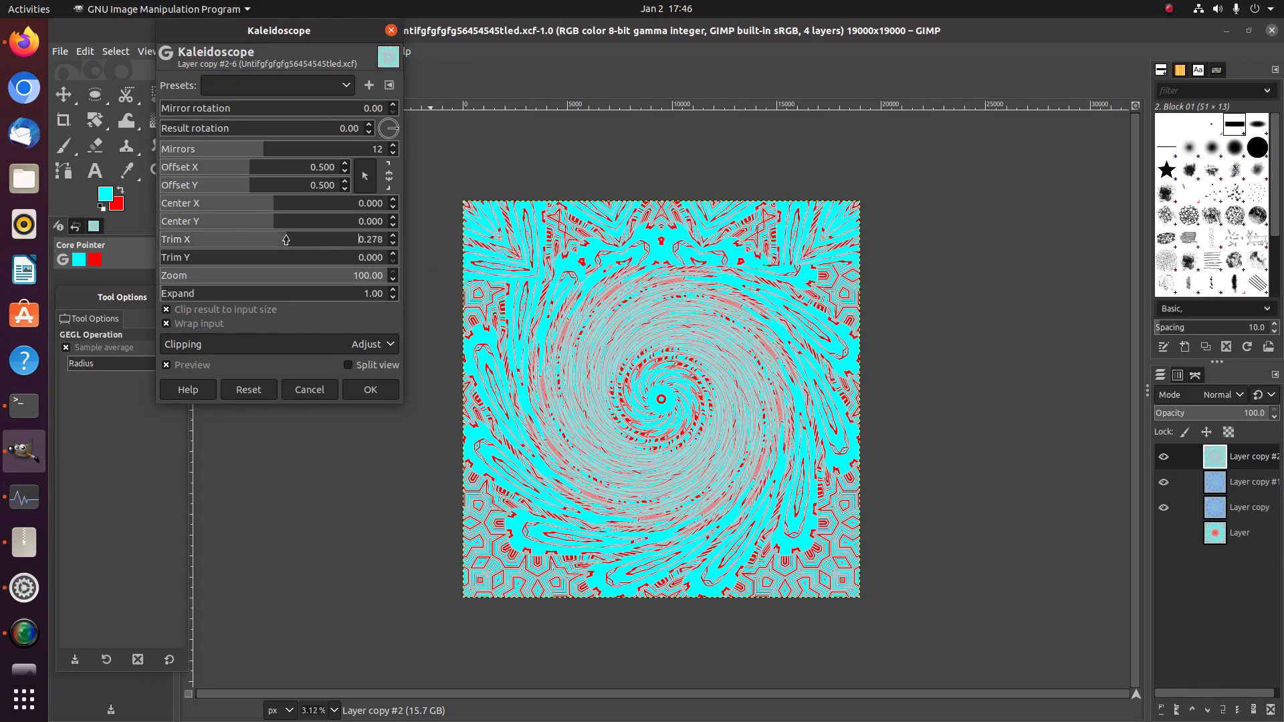
click(336, 258)
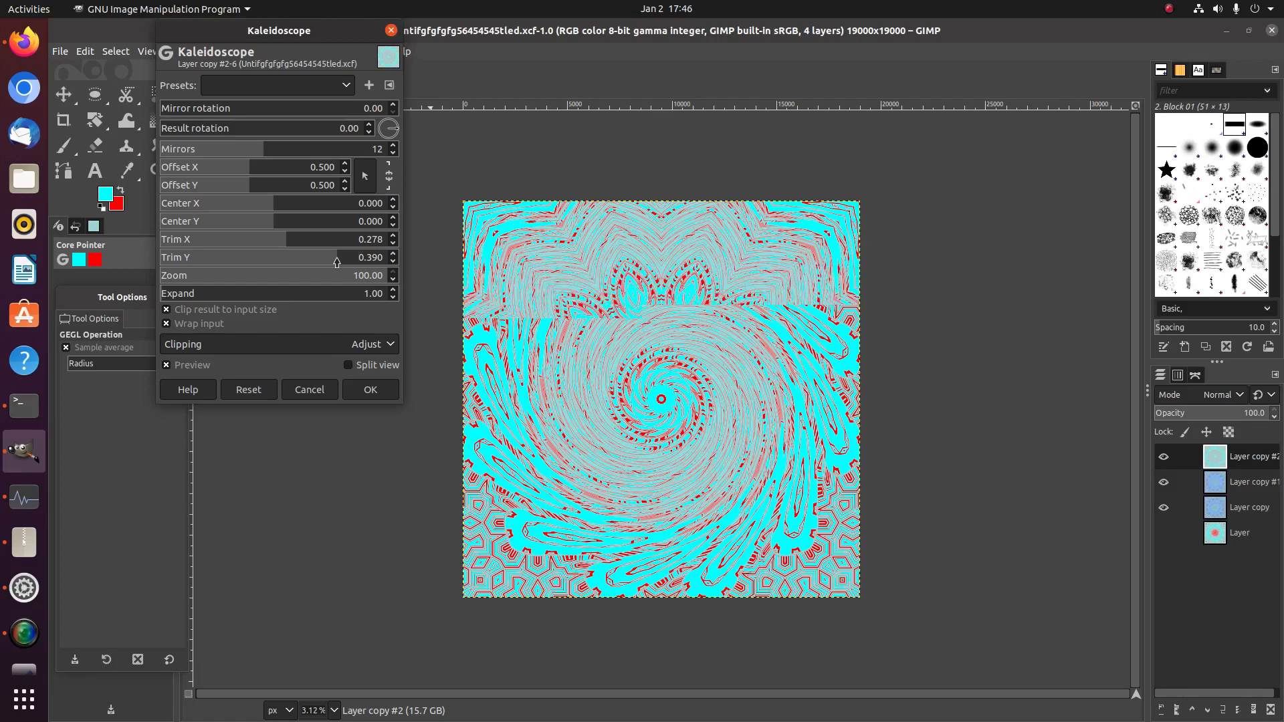
click(369, 388)
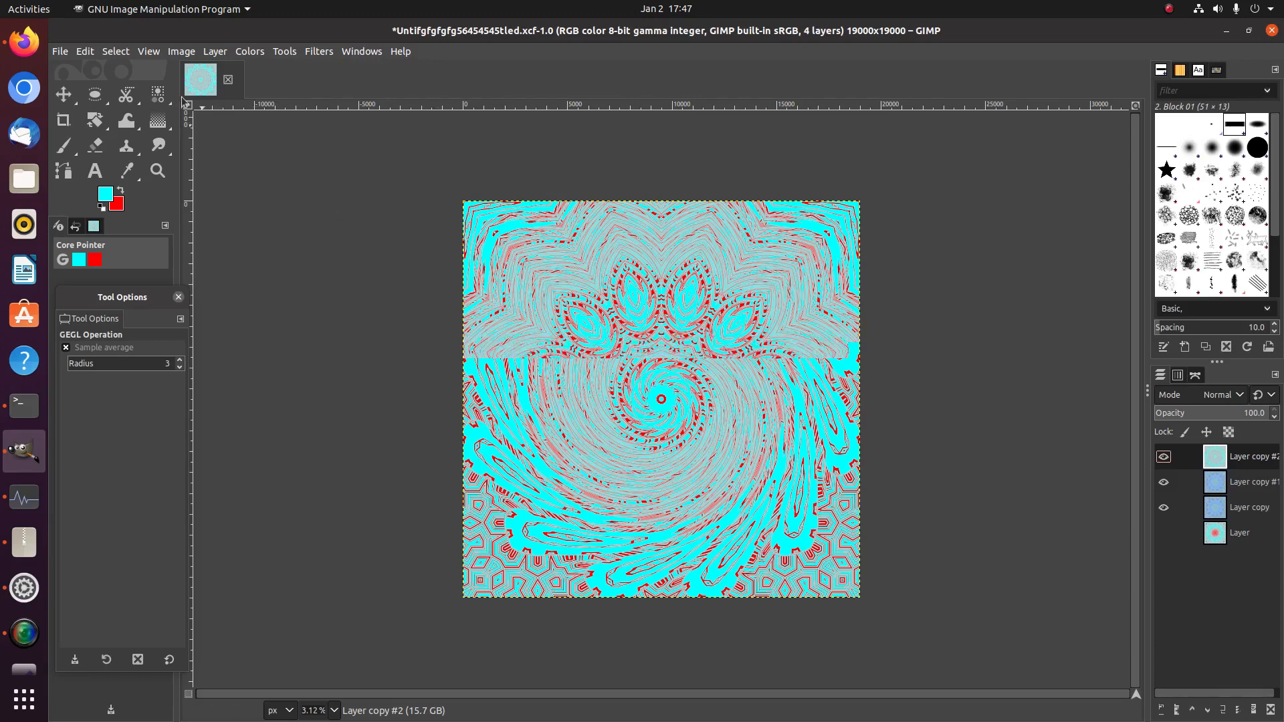
- Select by color all the cyan areas of the topmost layer, sampling inside an upper petal
click(115, 52)
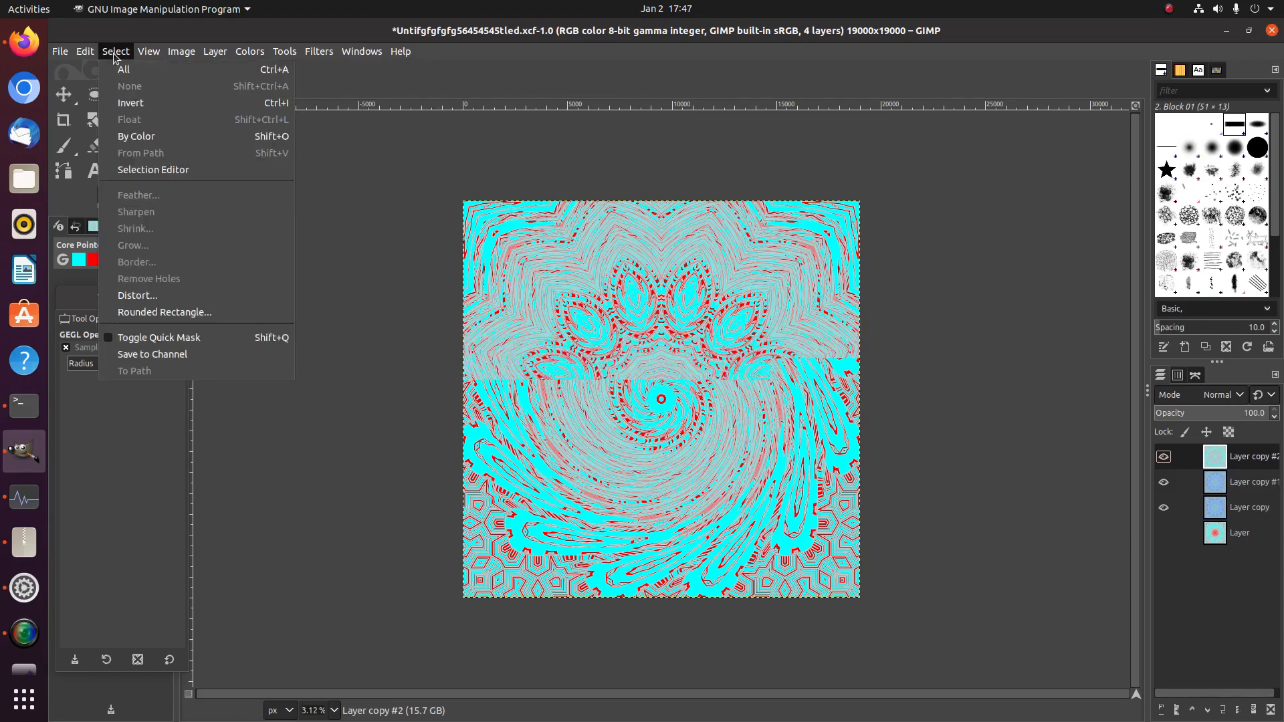
click(148, 137)
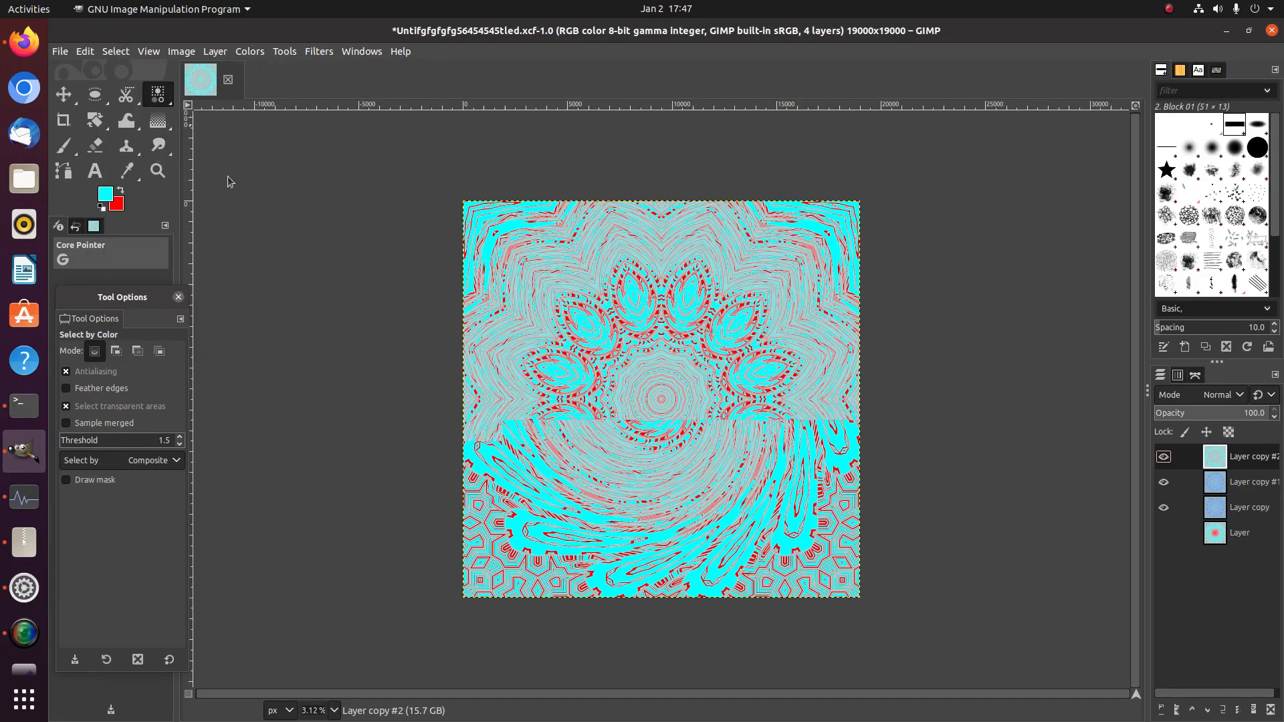
click(629, 306)
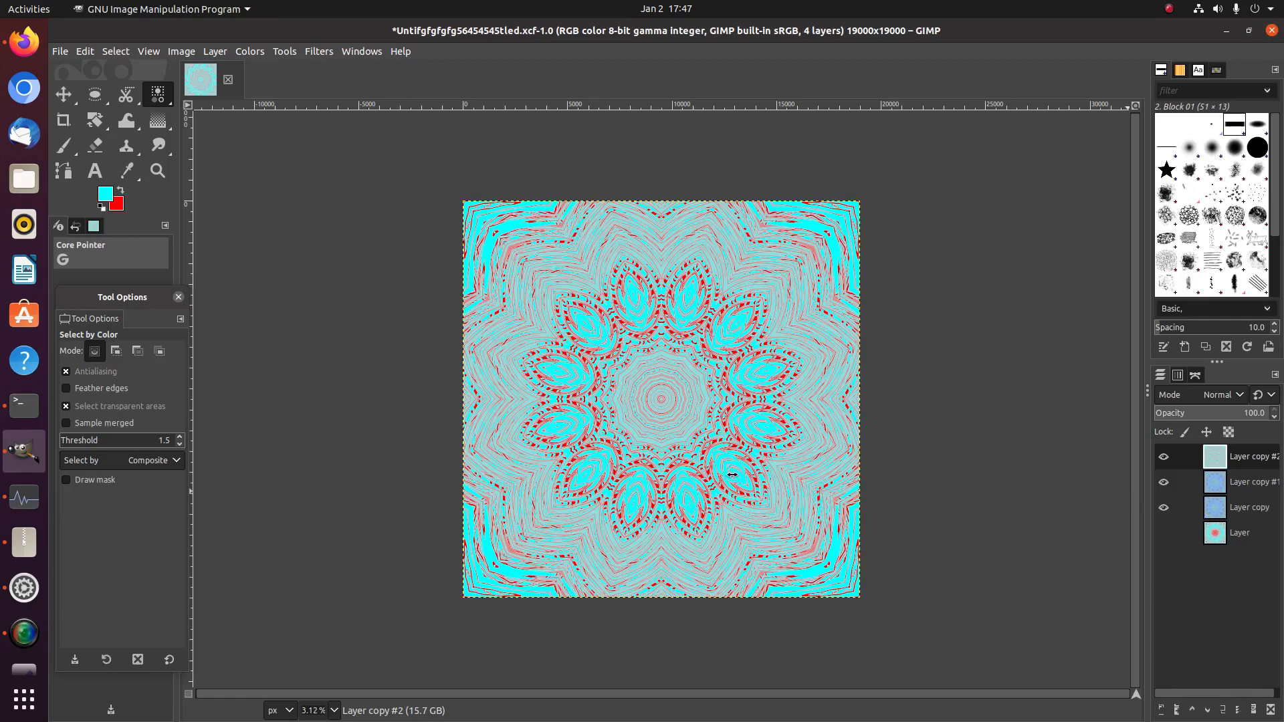
- Hide the topmost layer, delete the selected areas from Layer copy #1 beneath it, and clear the selection
click(1164, 456)
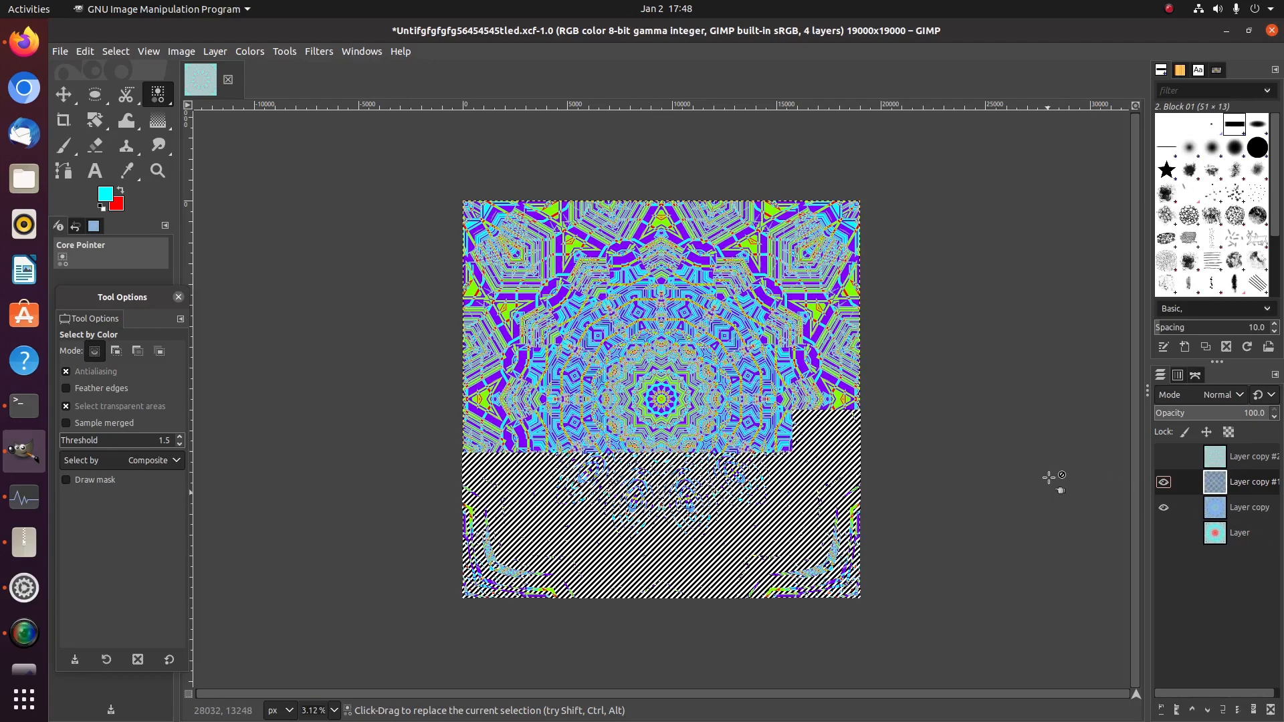
click(109, 52)
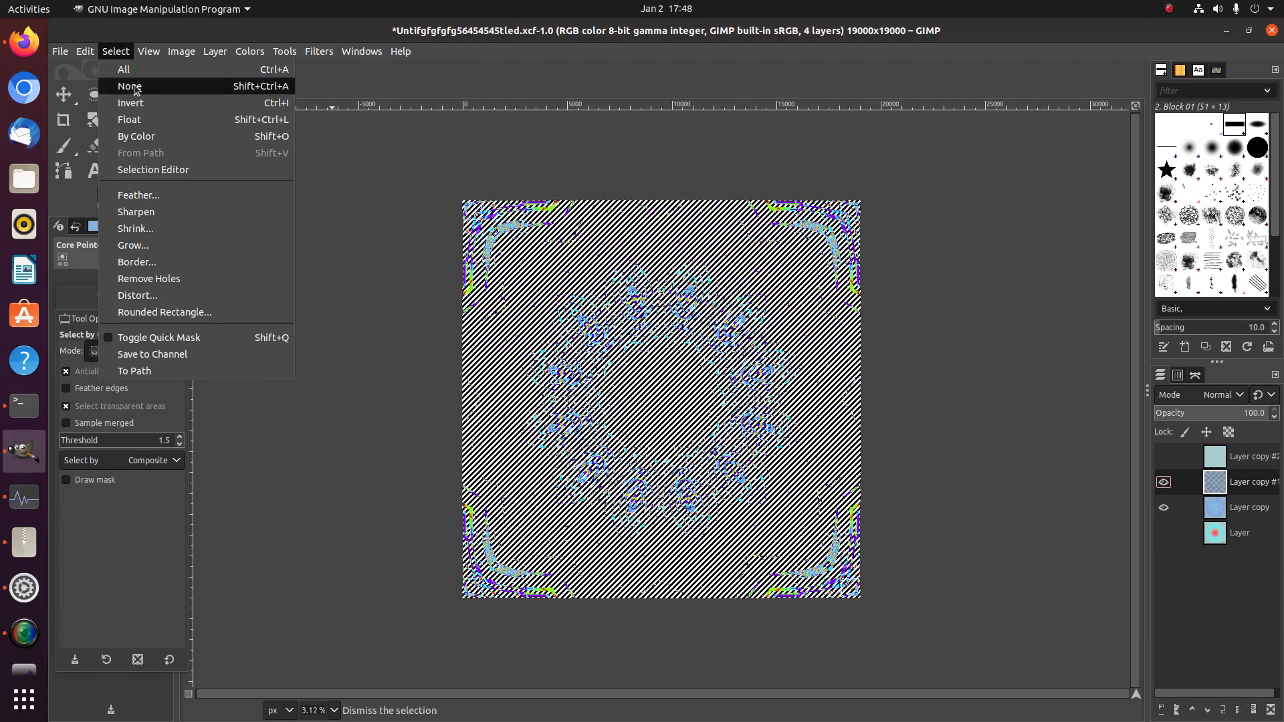
click(134, 88)
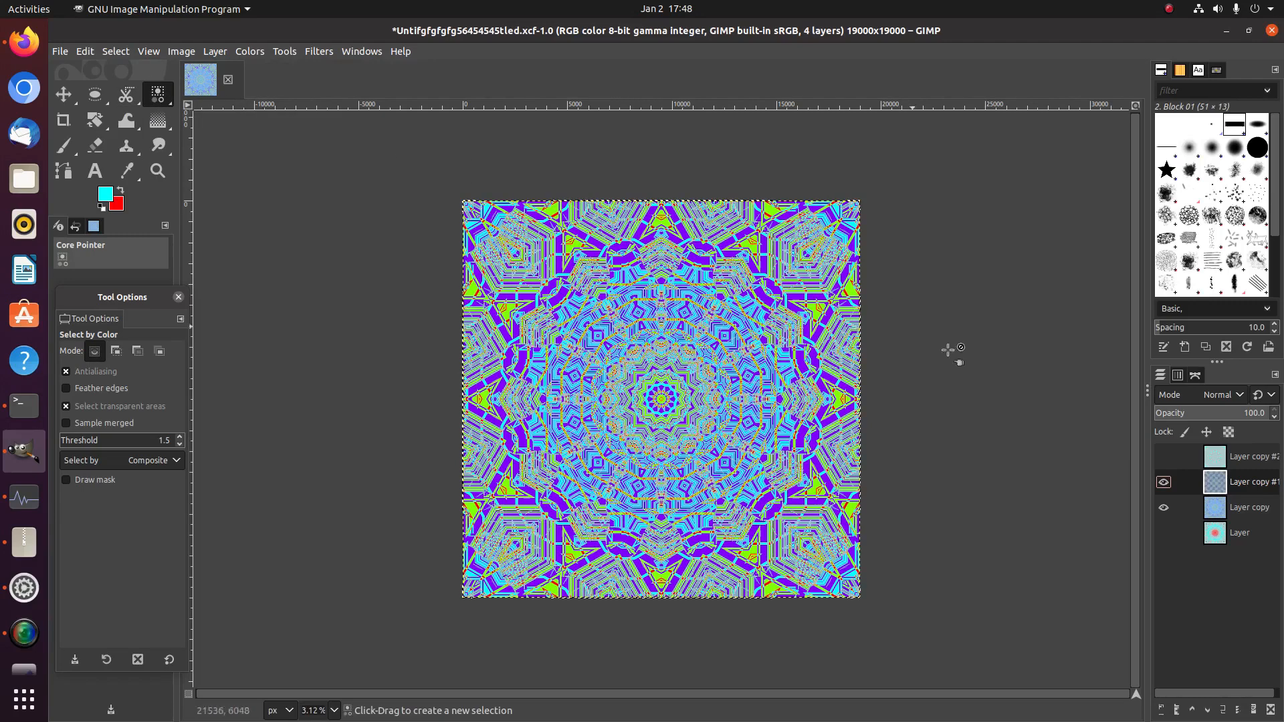
- Shift the hue of the visible Layer copy to -37.3 with Hue-Saturation
click(1229, 512)
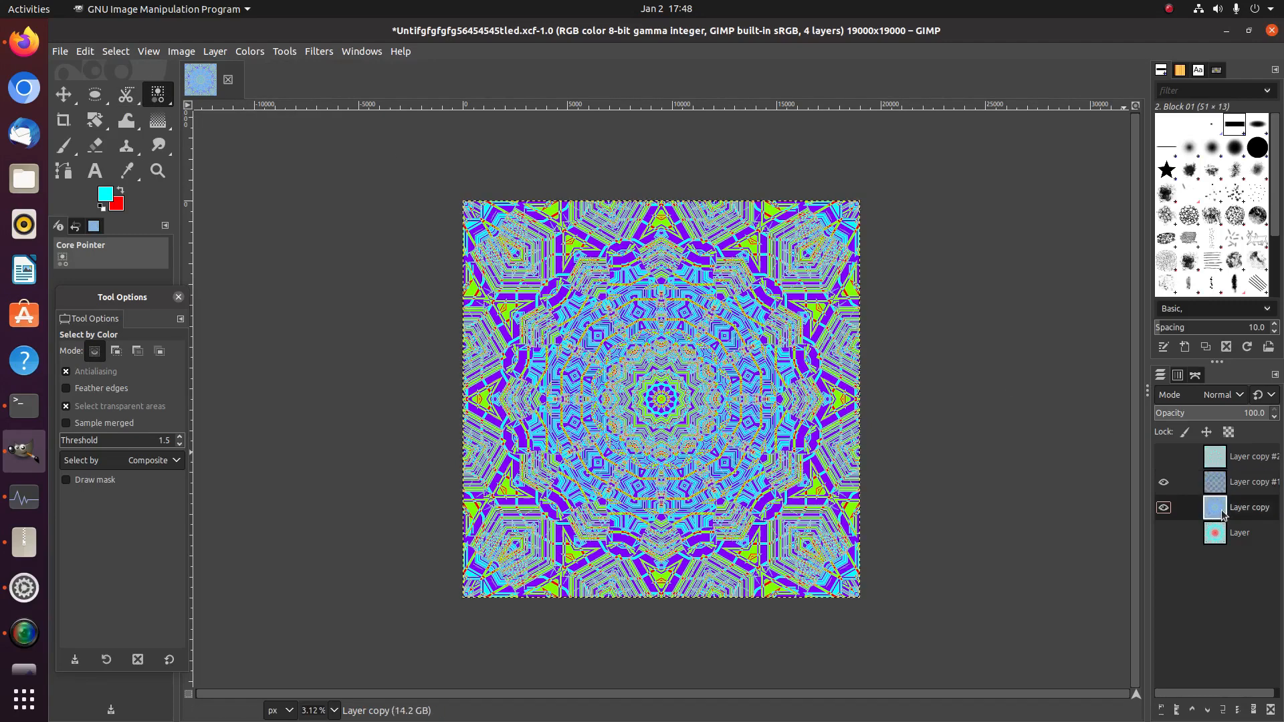
click(318, 53)
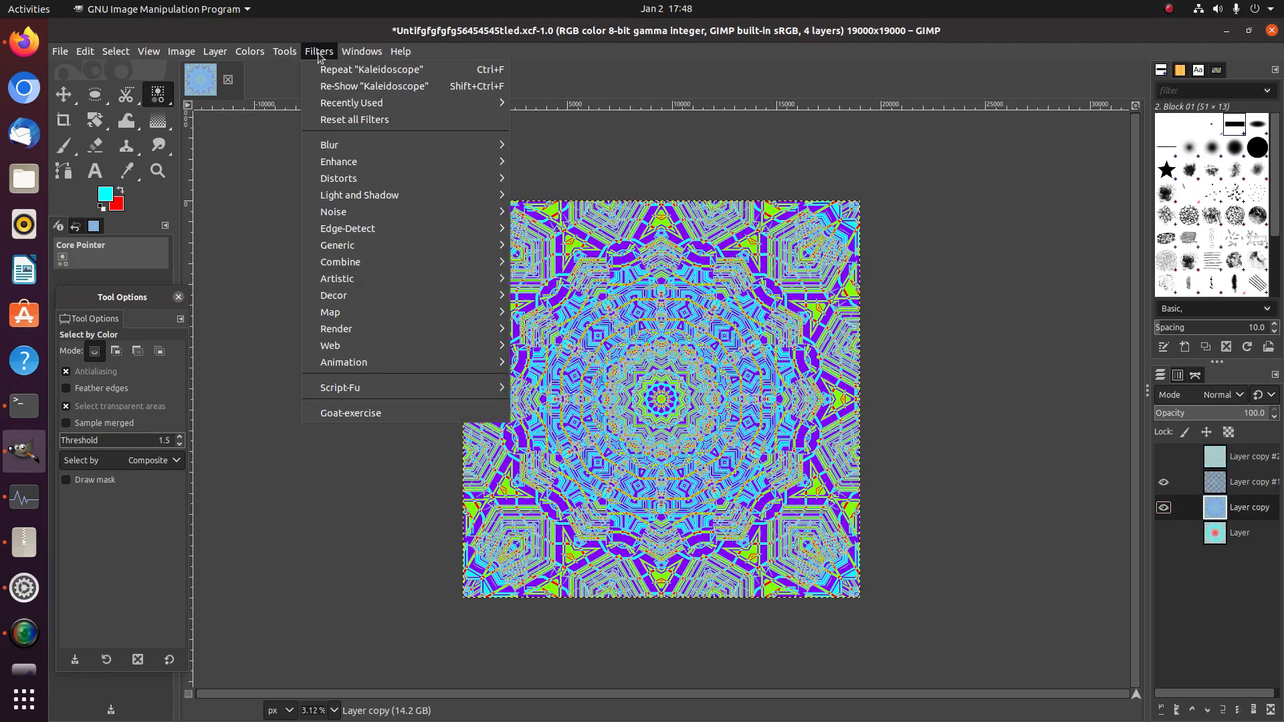
mouse_move(365, 182)
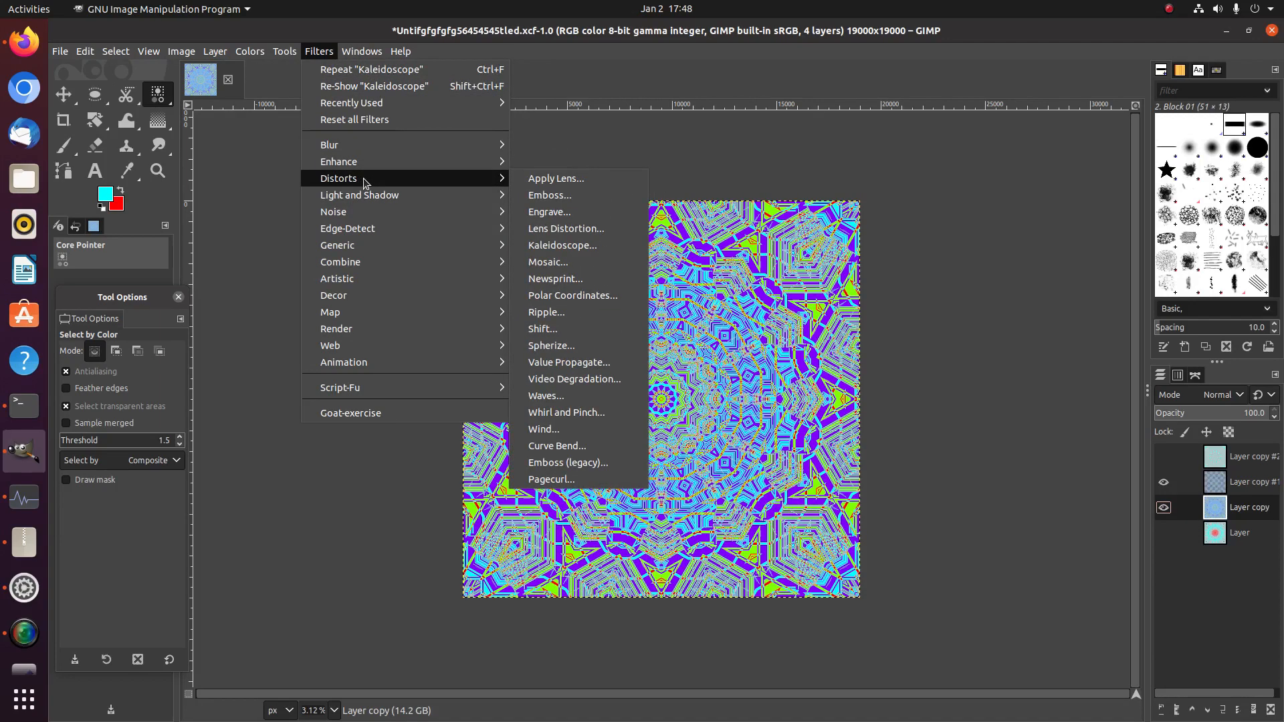
mouse_move(244, 52)
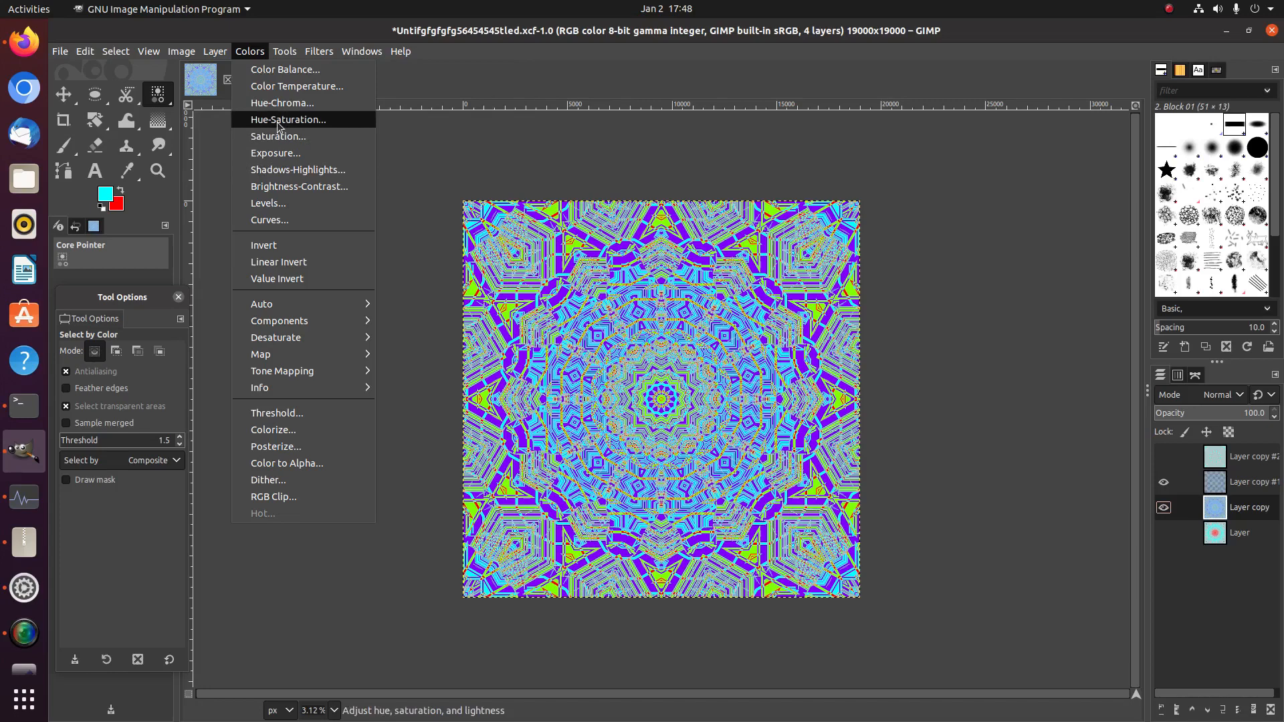
click(277, 120)
drag(253, 264, 220, 264)
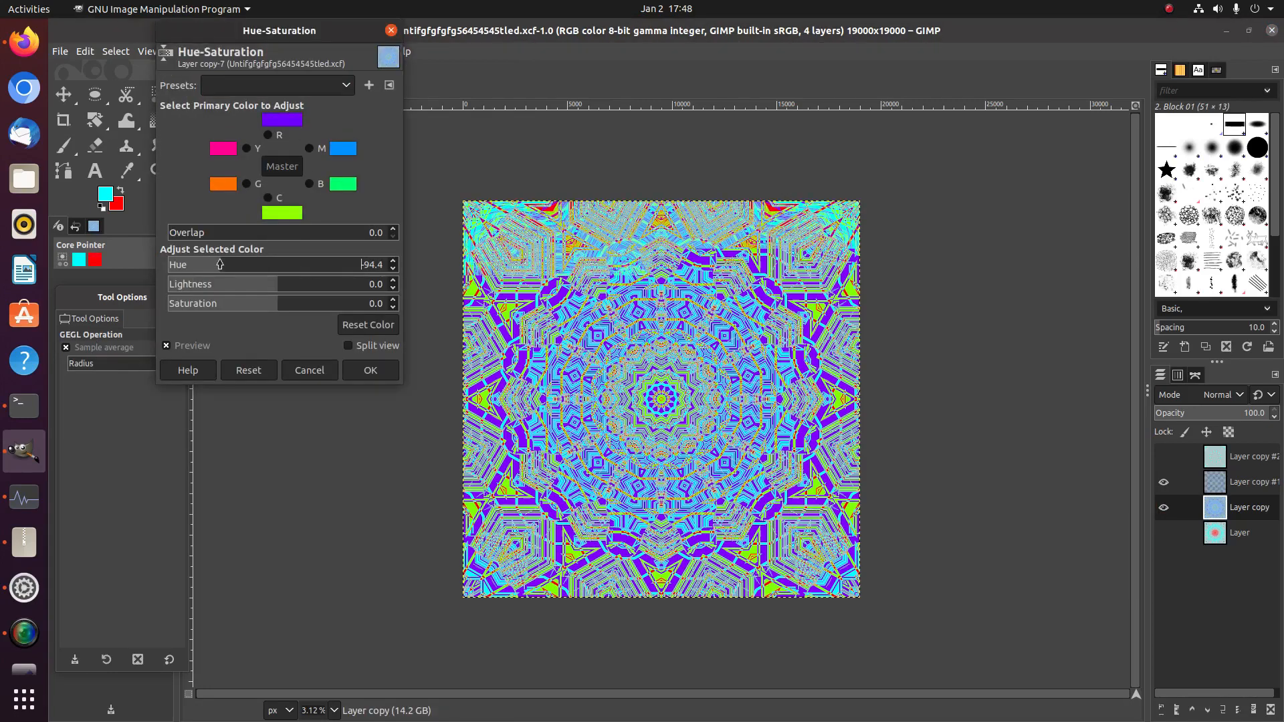
drag(220, 264, 244, 265)
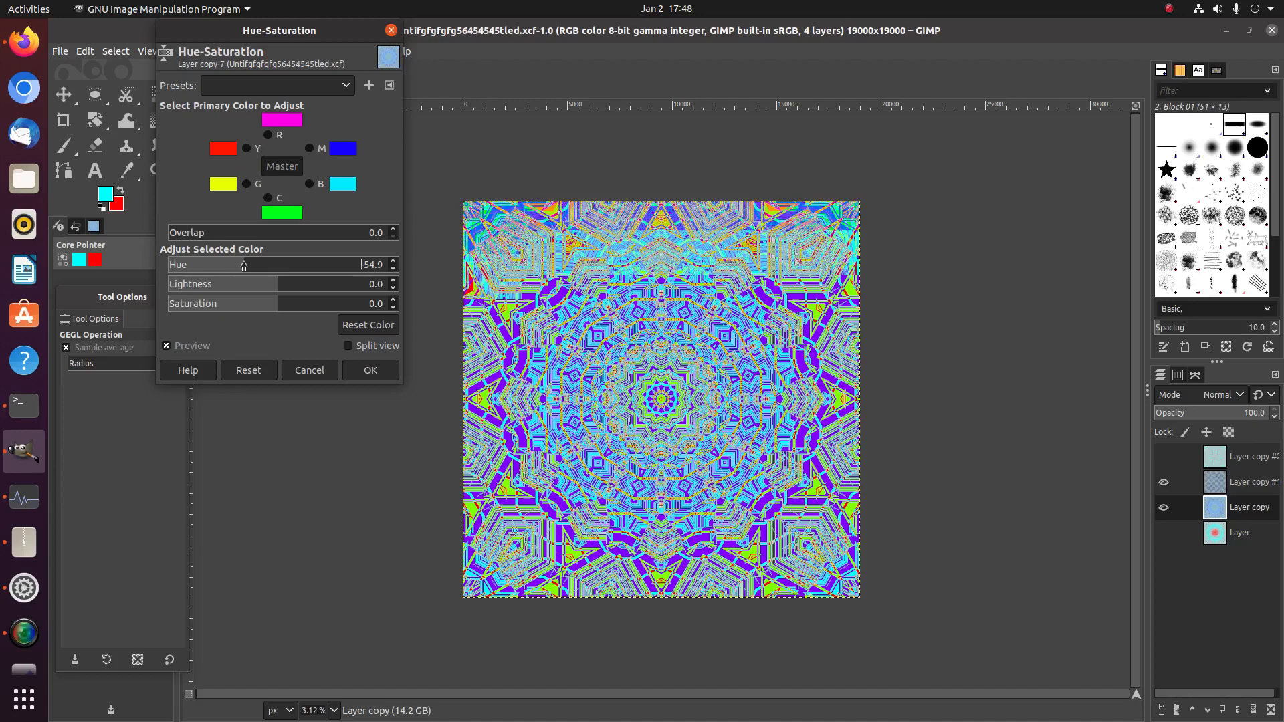
click(324, 264)
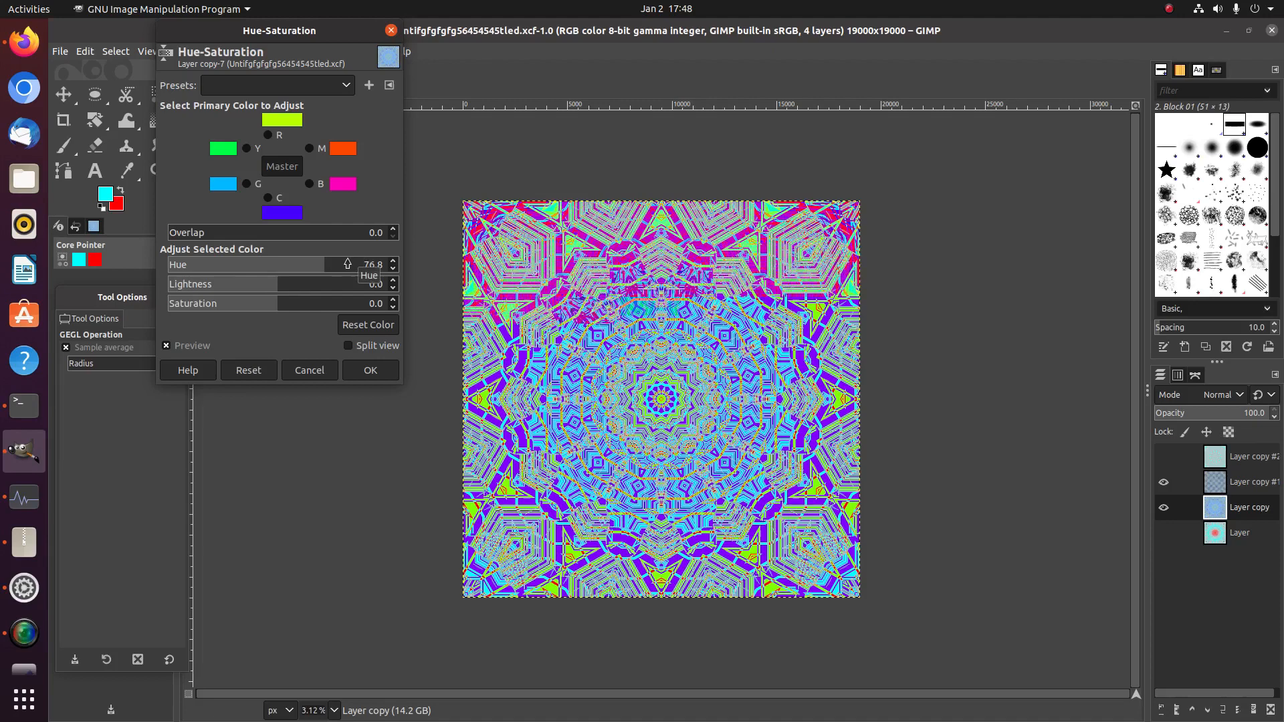
click(364, 265)
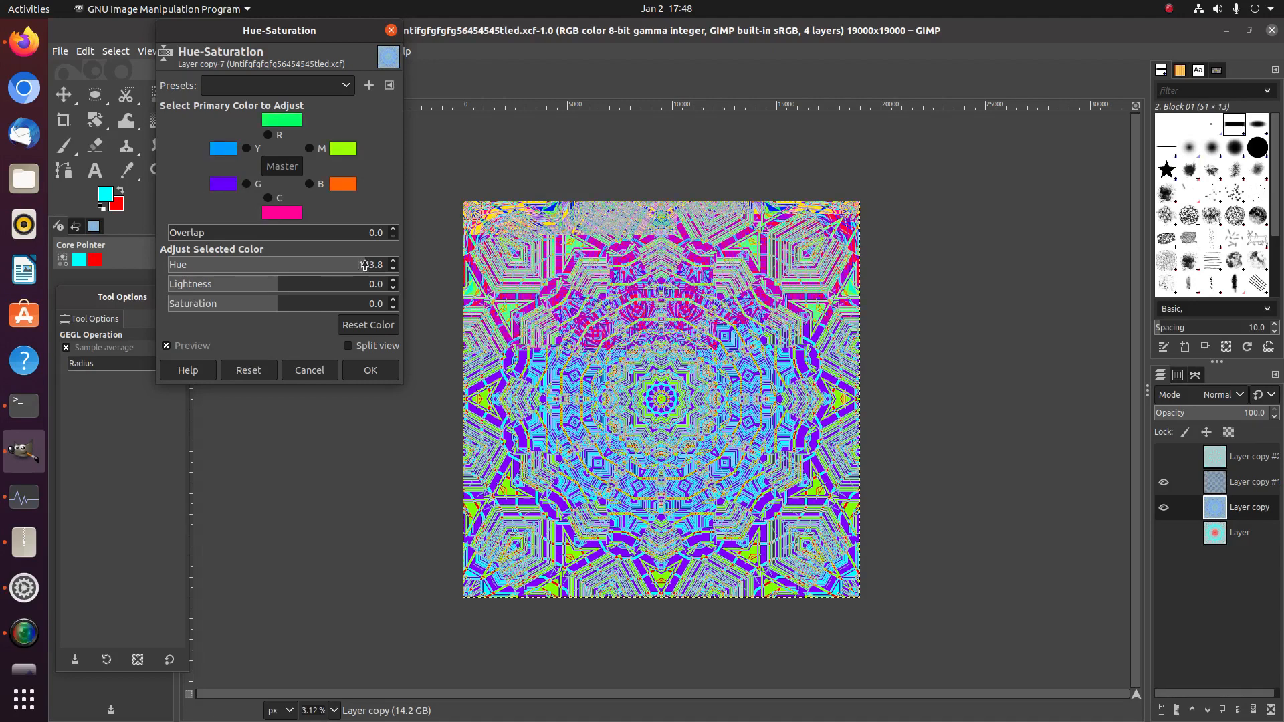
drag(343, 264, 310, 264)
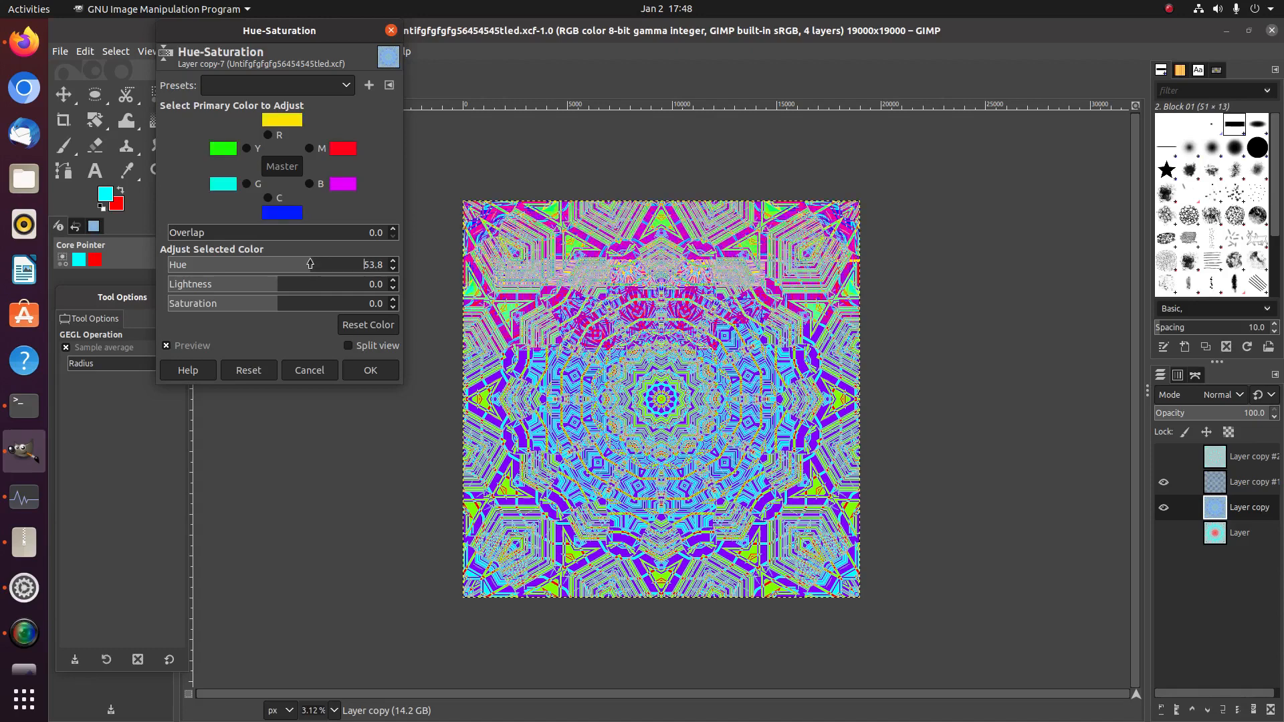
drag(310, 264, 255, 264)
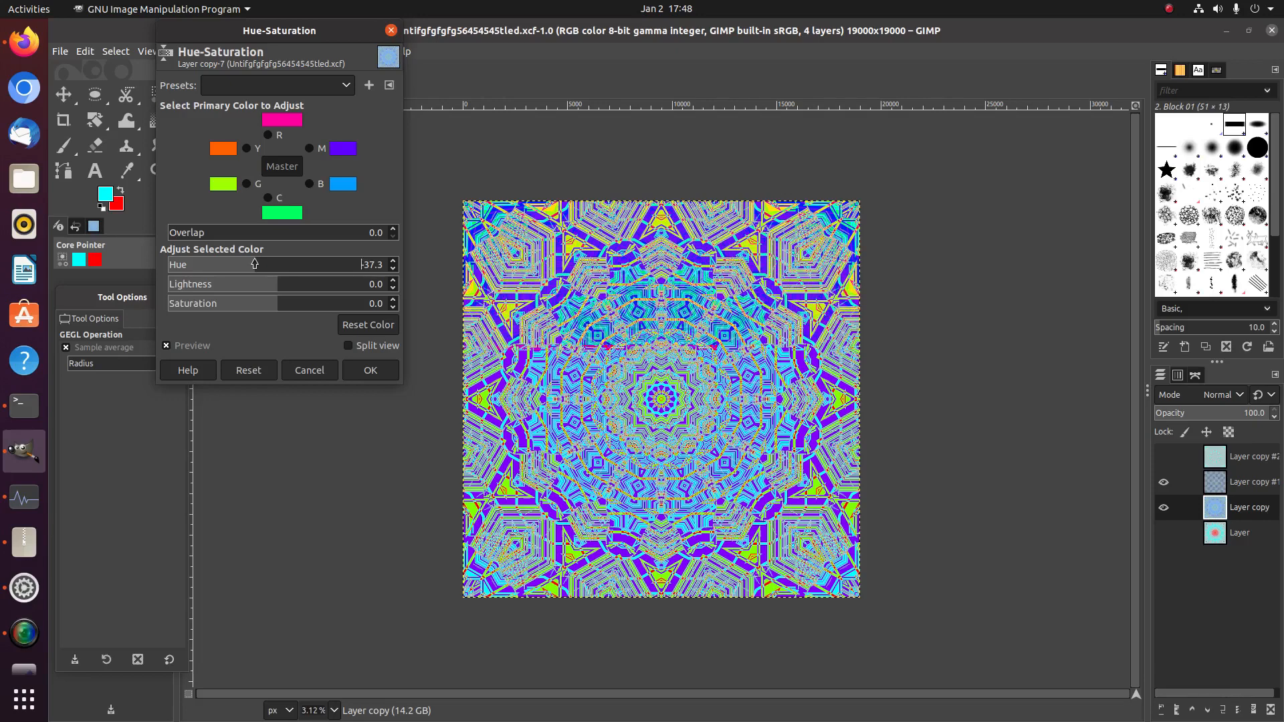
click(355, 371)
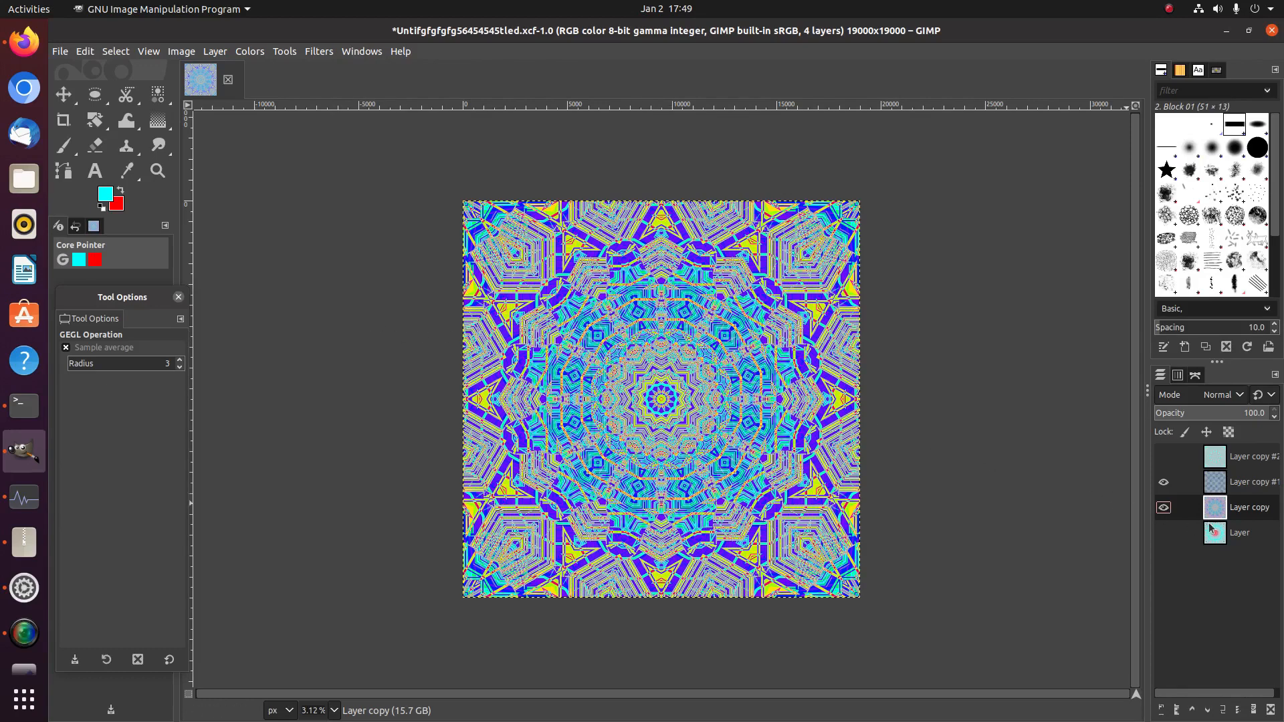
- Colorize Layer copy #1 with the dark yellow color b6a000
click(1201, 489)
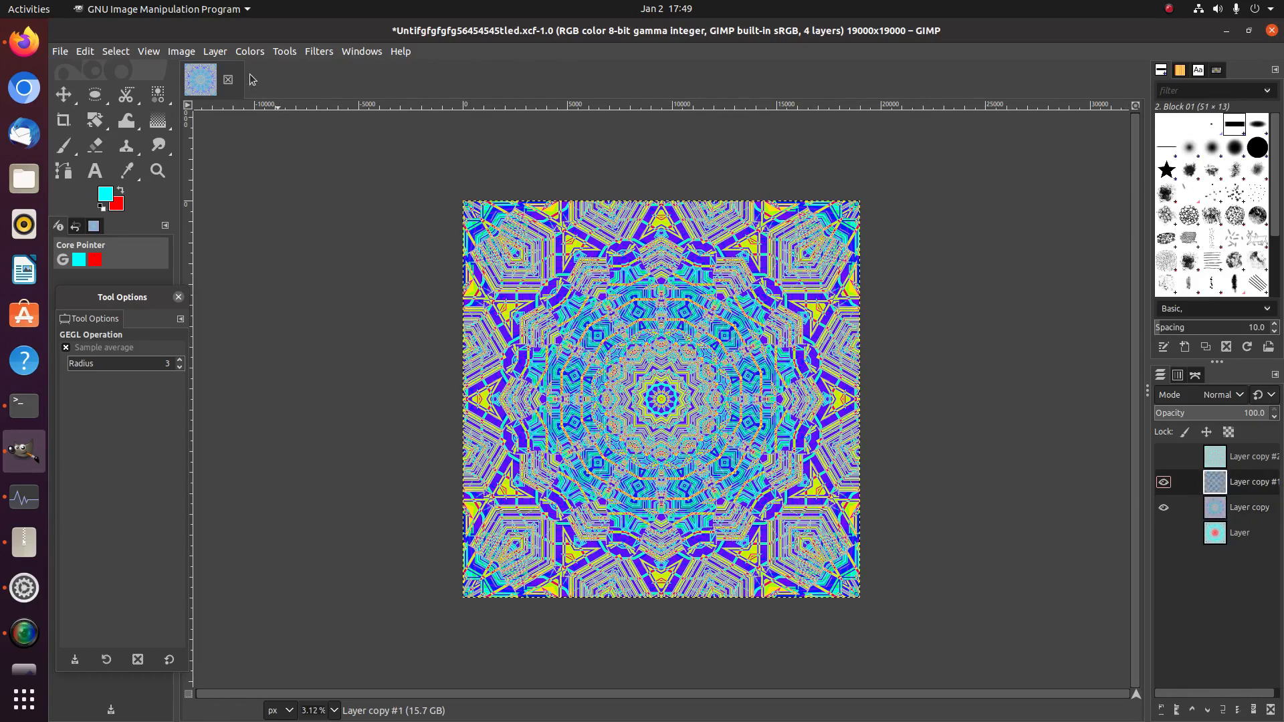
click(249, 52)
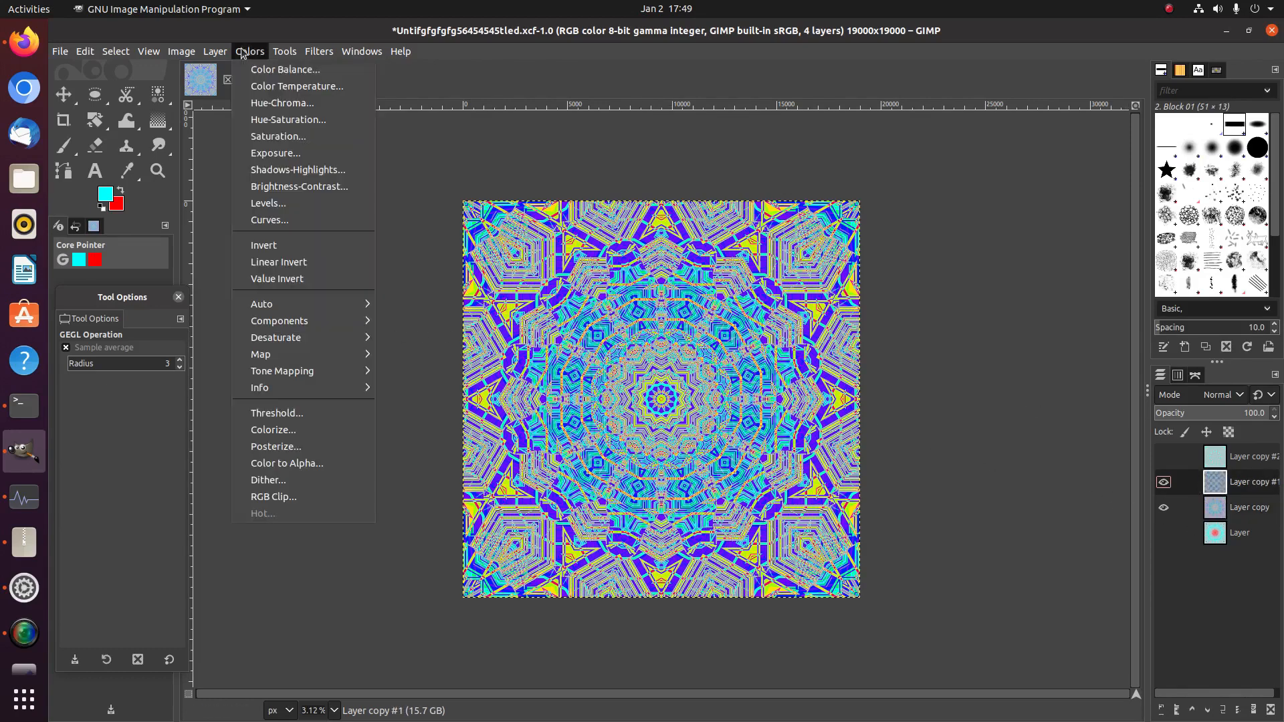
click(270, 430)
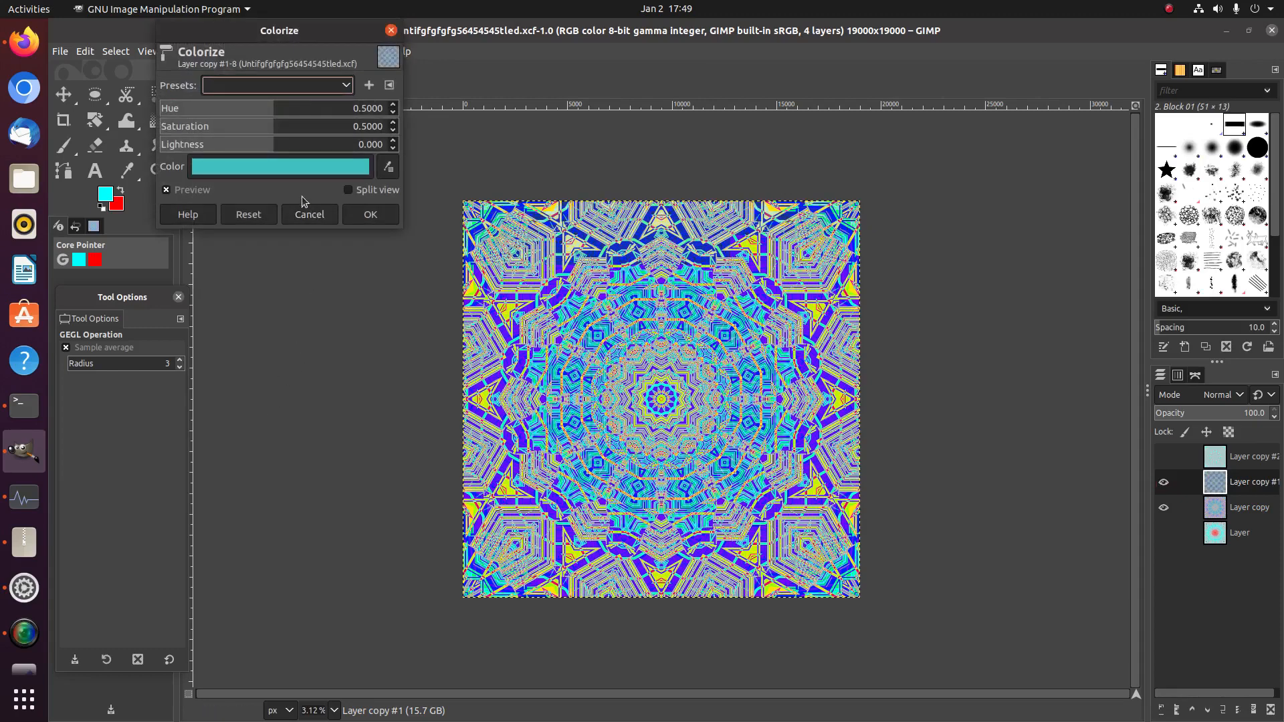
click(287, 167)
click(250, 227)
drag(255, 241, 266, 74)
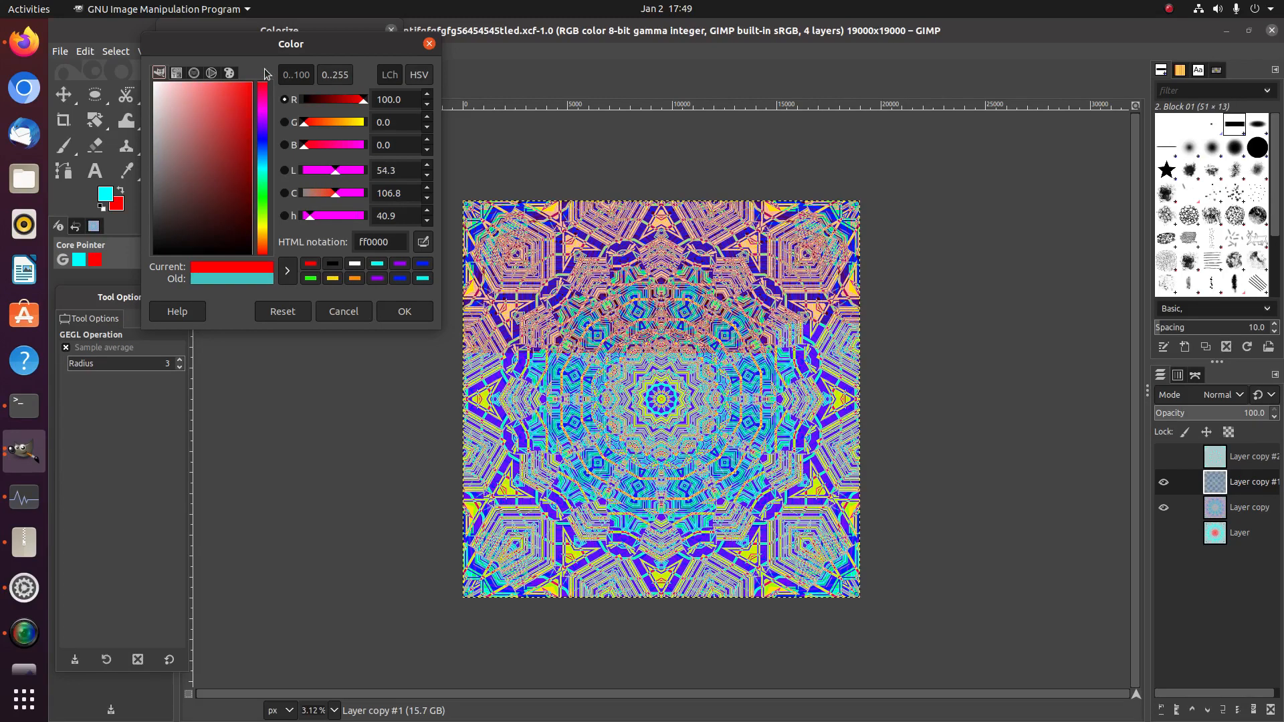
drag(267, 74, 263, 234)
drag(222, 113, 271, 137)
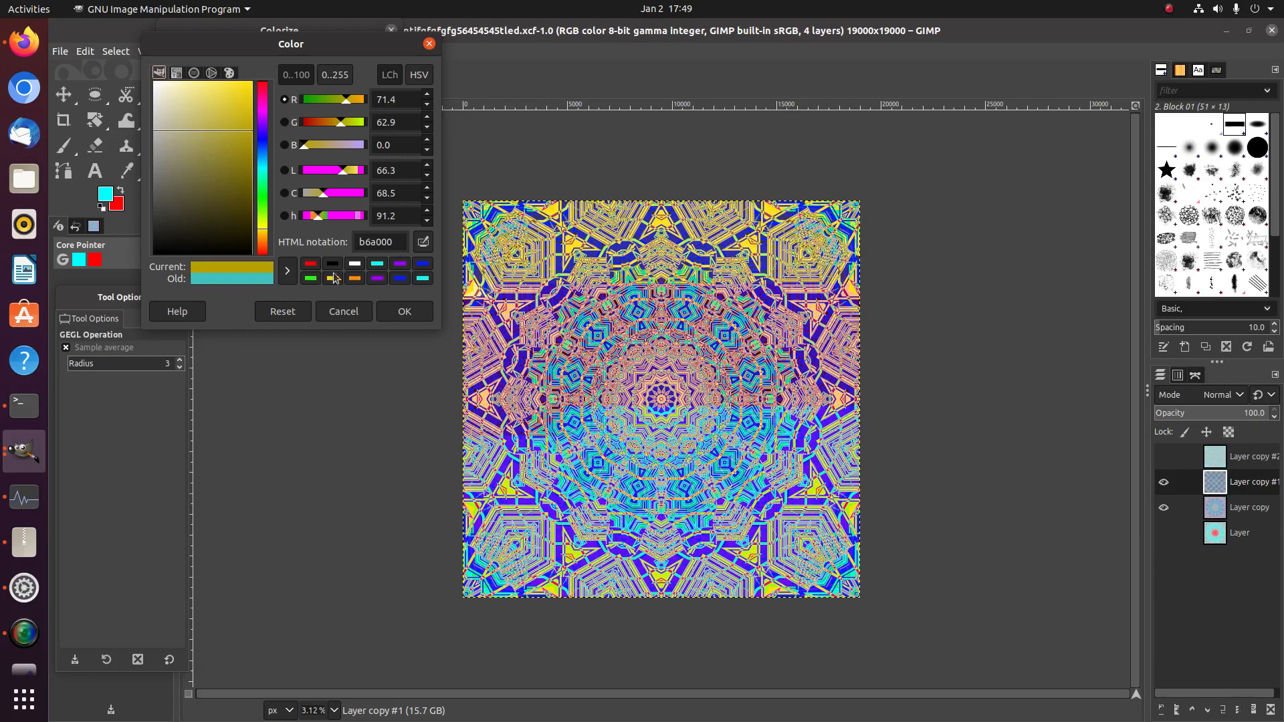
click(404, 311)
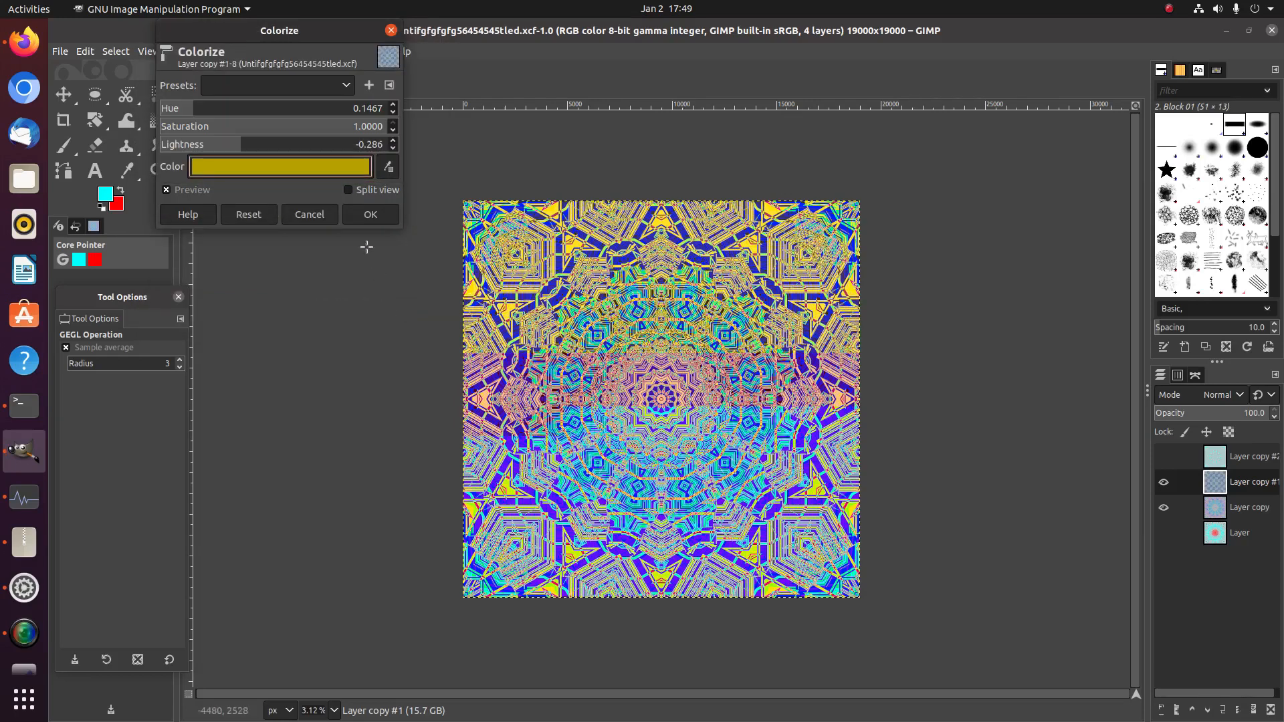
click(355, 210)
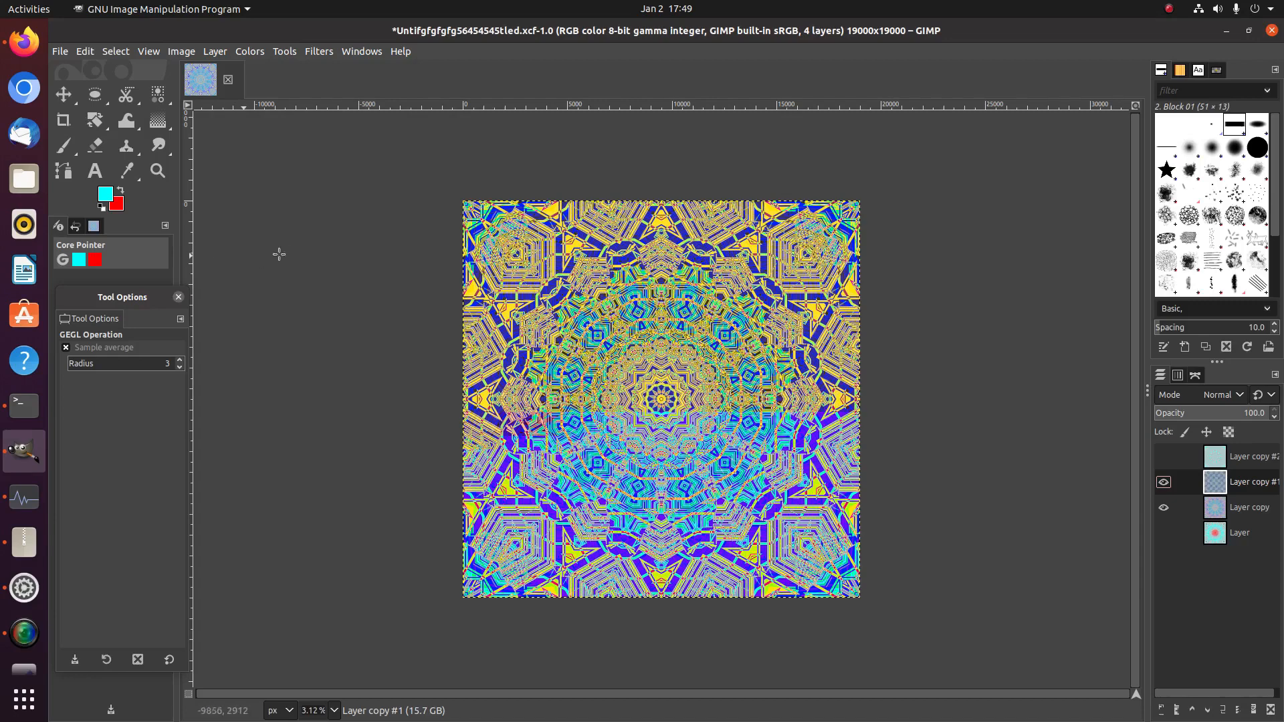
- Merge the visible layers and move the merged layer to the top of the layer stack
right_click(1237, 513)
click(1193, 490)
click(1242, 581)
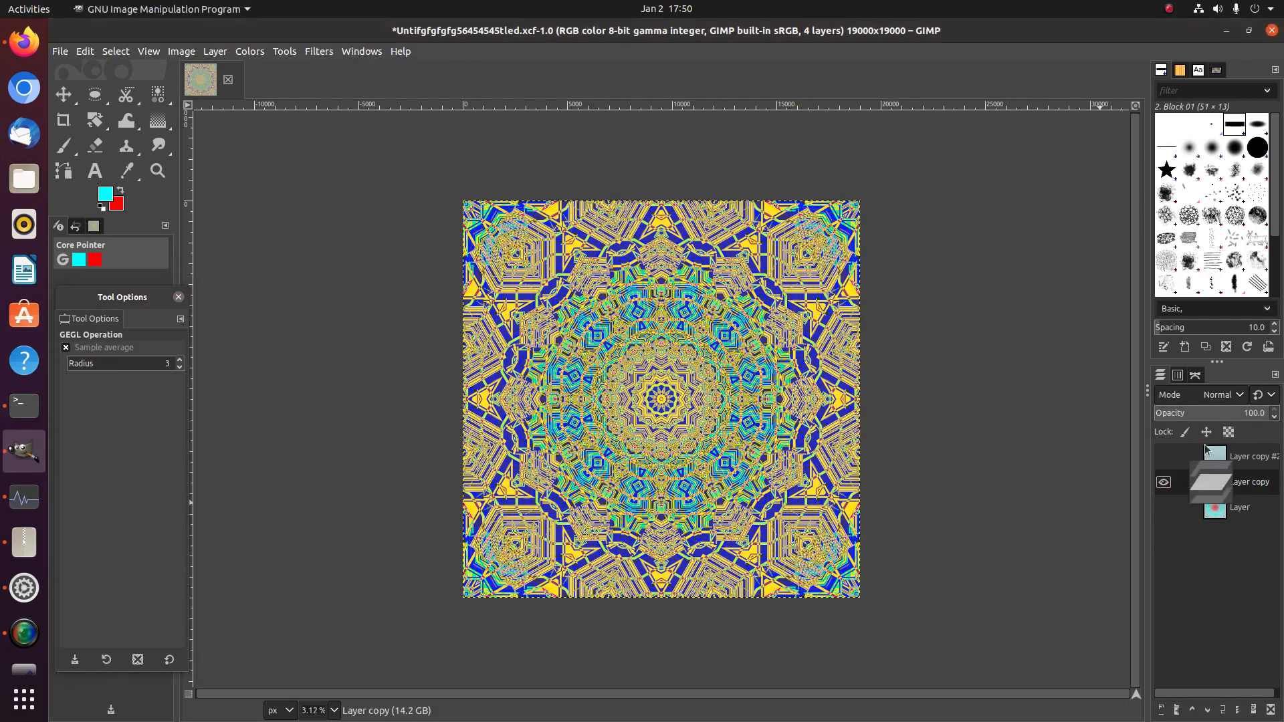
drag(1205, 444, 1208, 460)
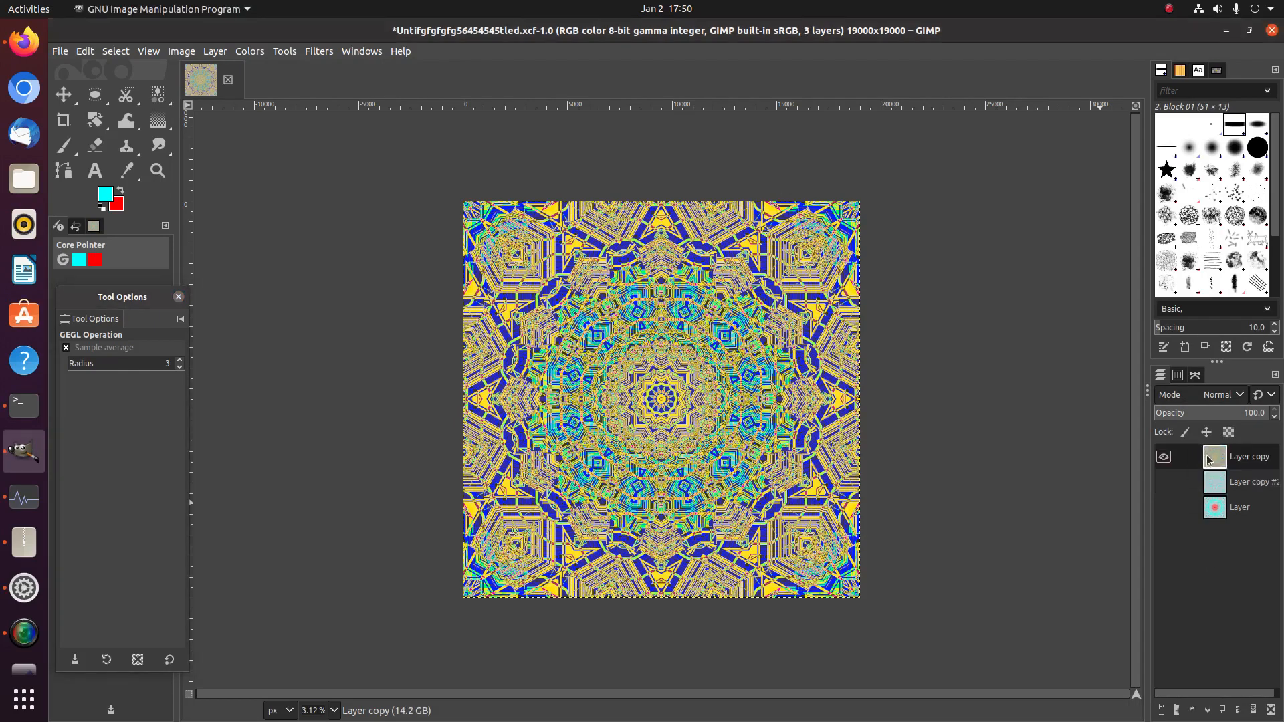
- Duplicate the merged layer and save the image
right_click(1200, 466)
click(1088, 158)
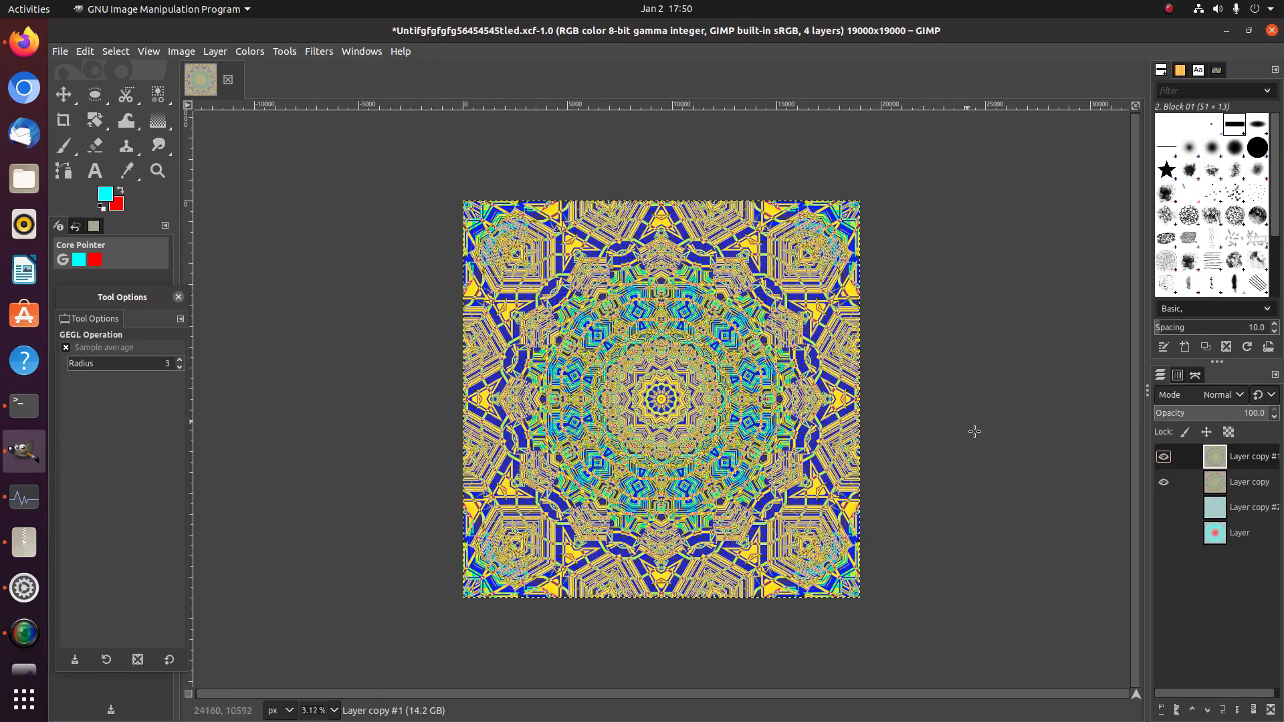
click(61, 52)
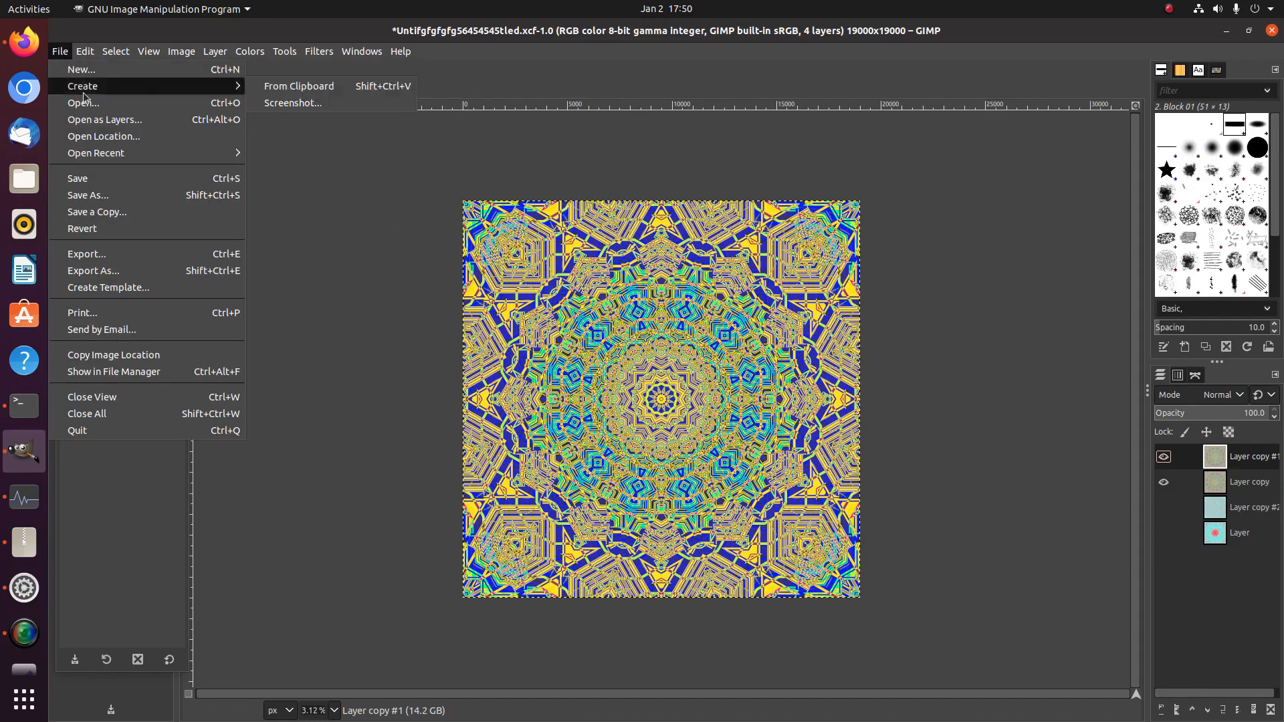
click(145, 179)
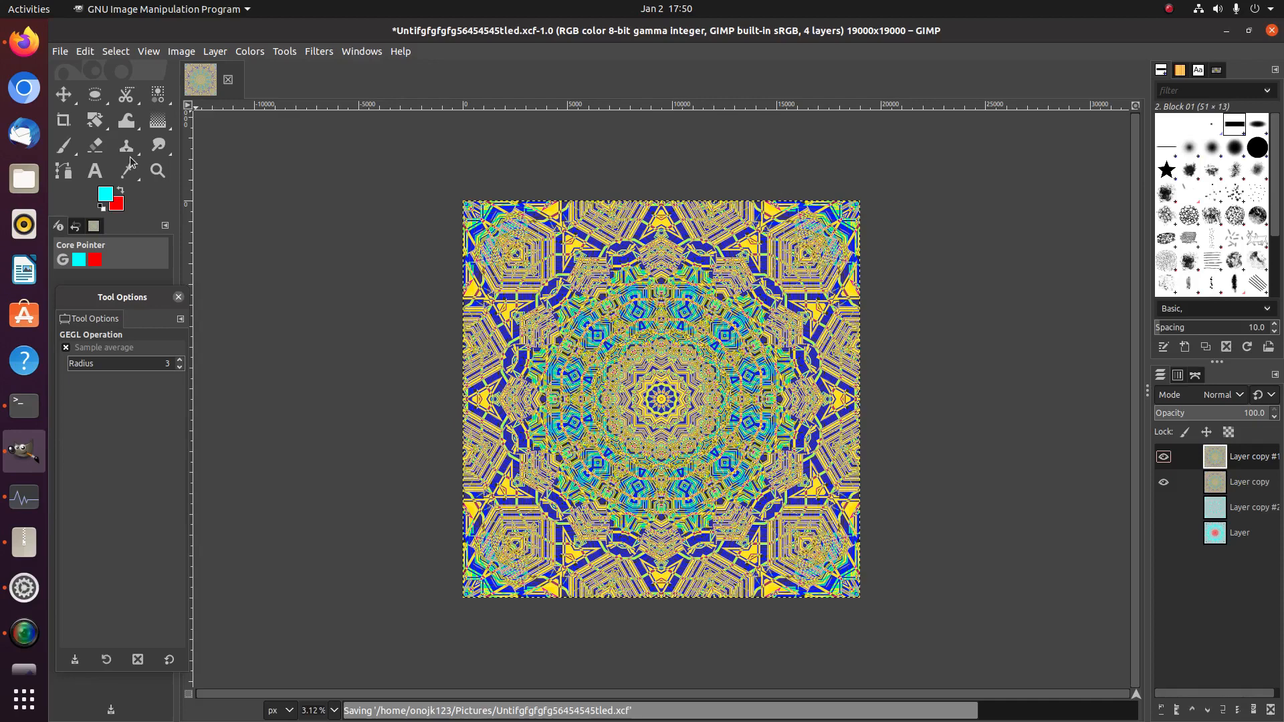
- Apply the Kaleidoscope filter to Layer copy #1 with 12 mirrors, Trim X 0.313 and Trim Y 0.213
key(shift+ctrl+j)
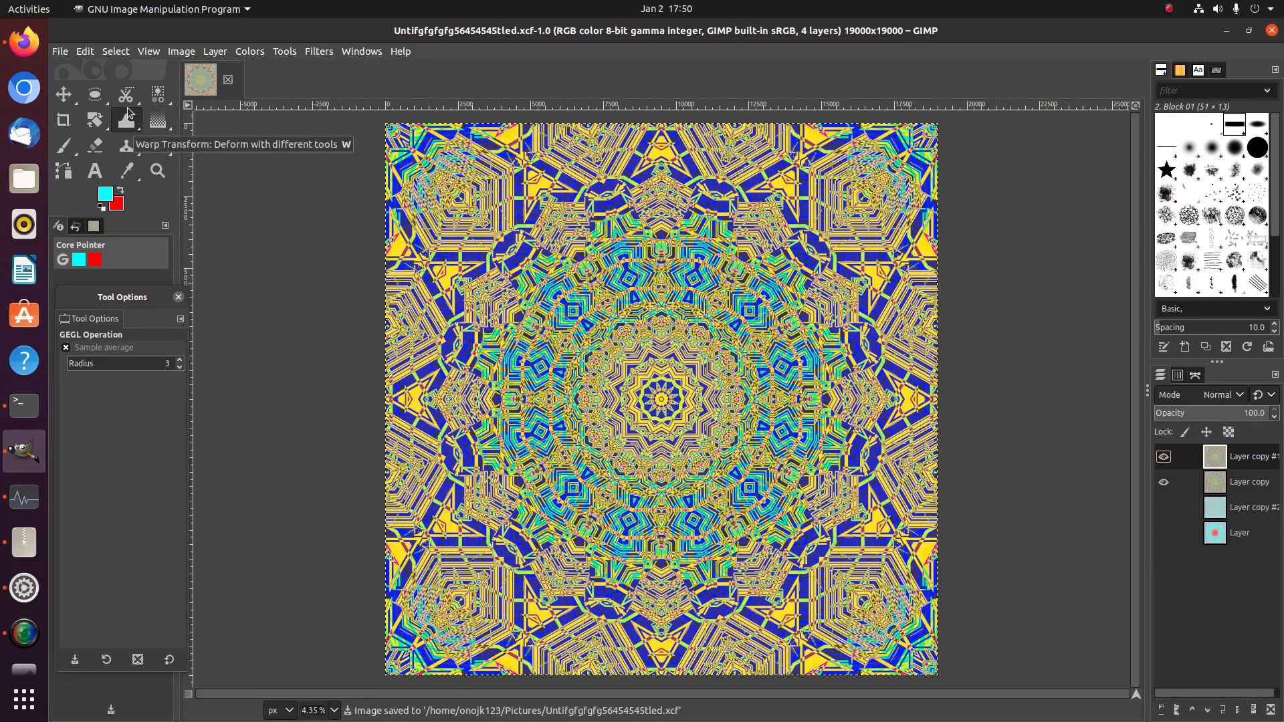
click(312, 53)
mouse_move(361, 178)
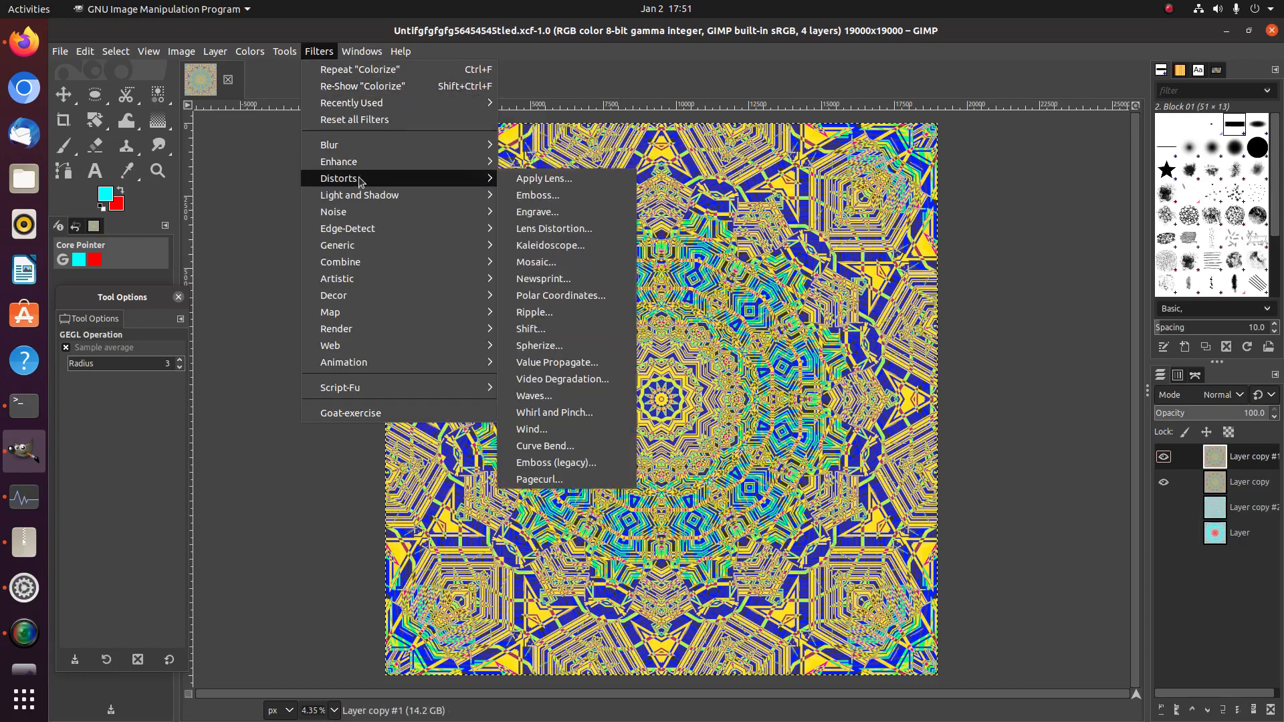
click(534, 251)
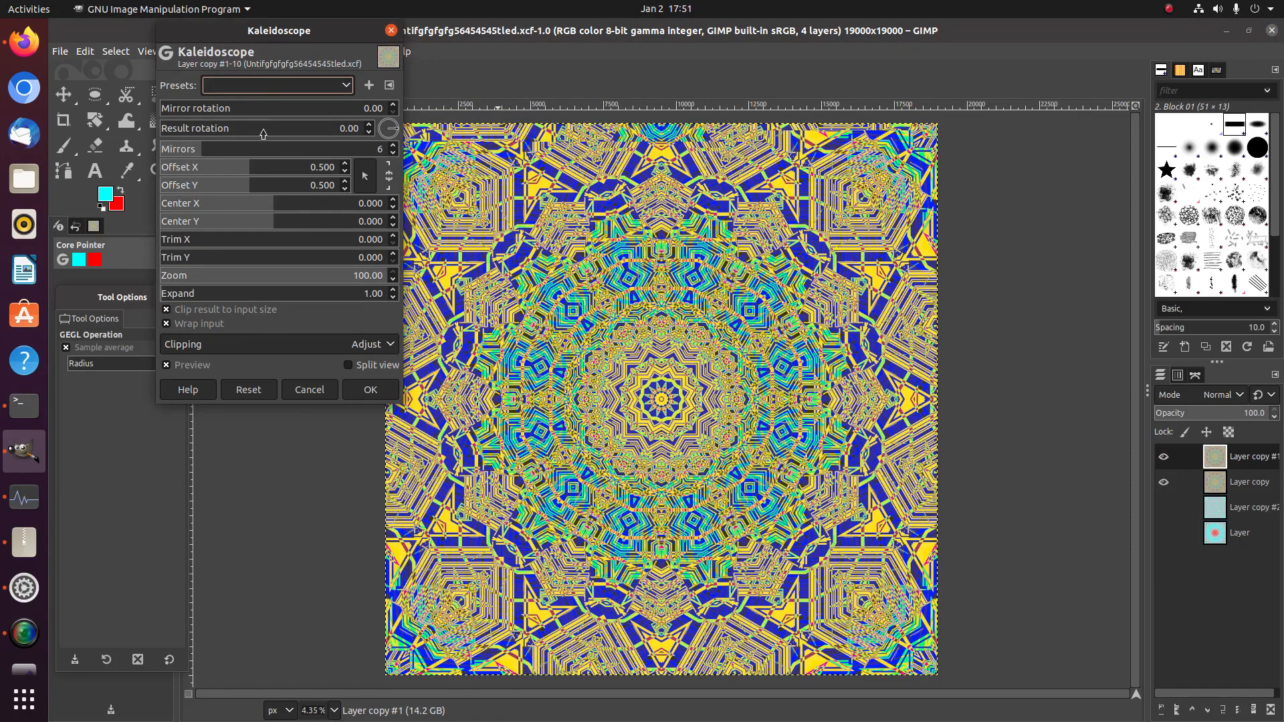
drag(276, 36, 246, 87)
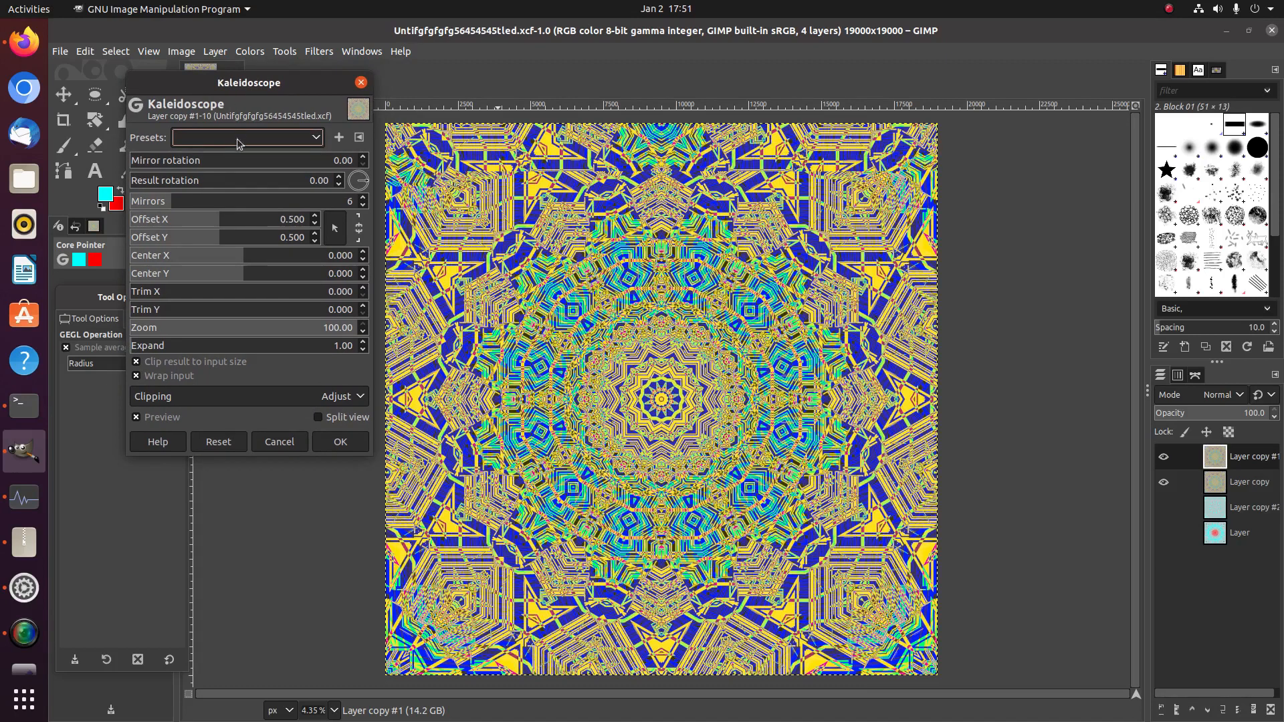
click(247, 202)
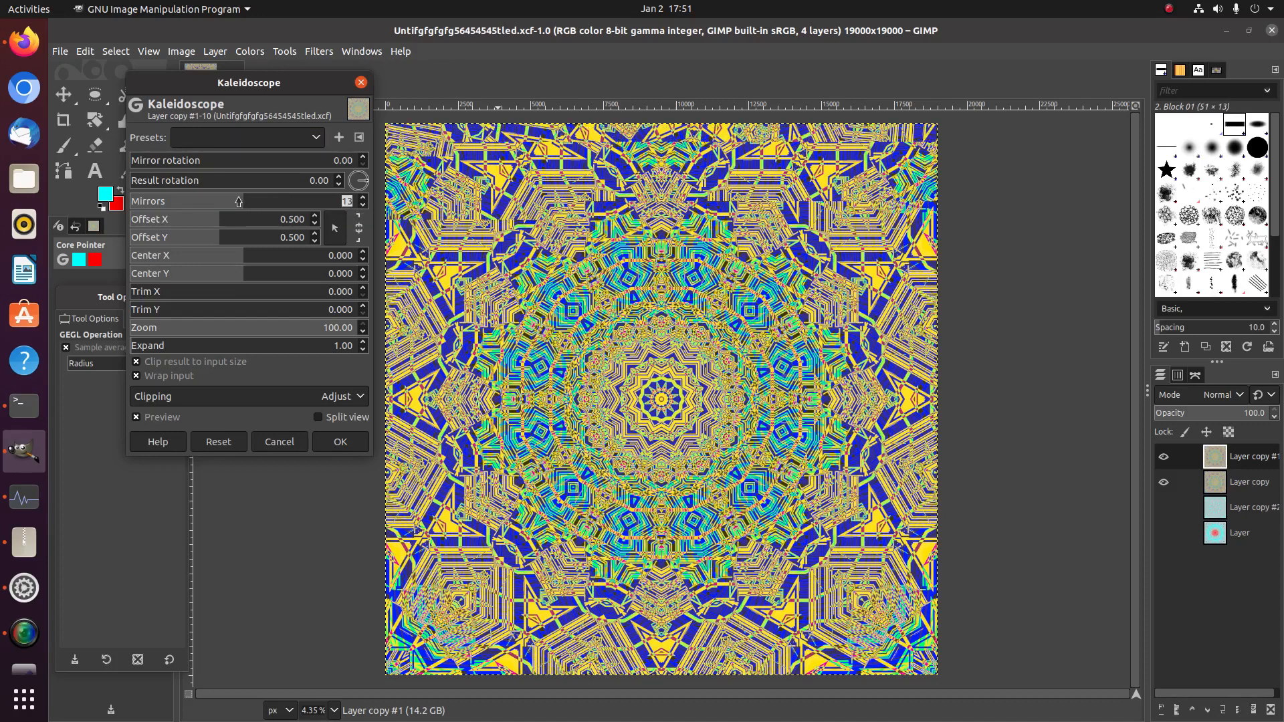
click(235, 203)
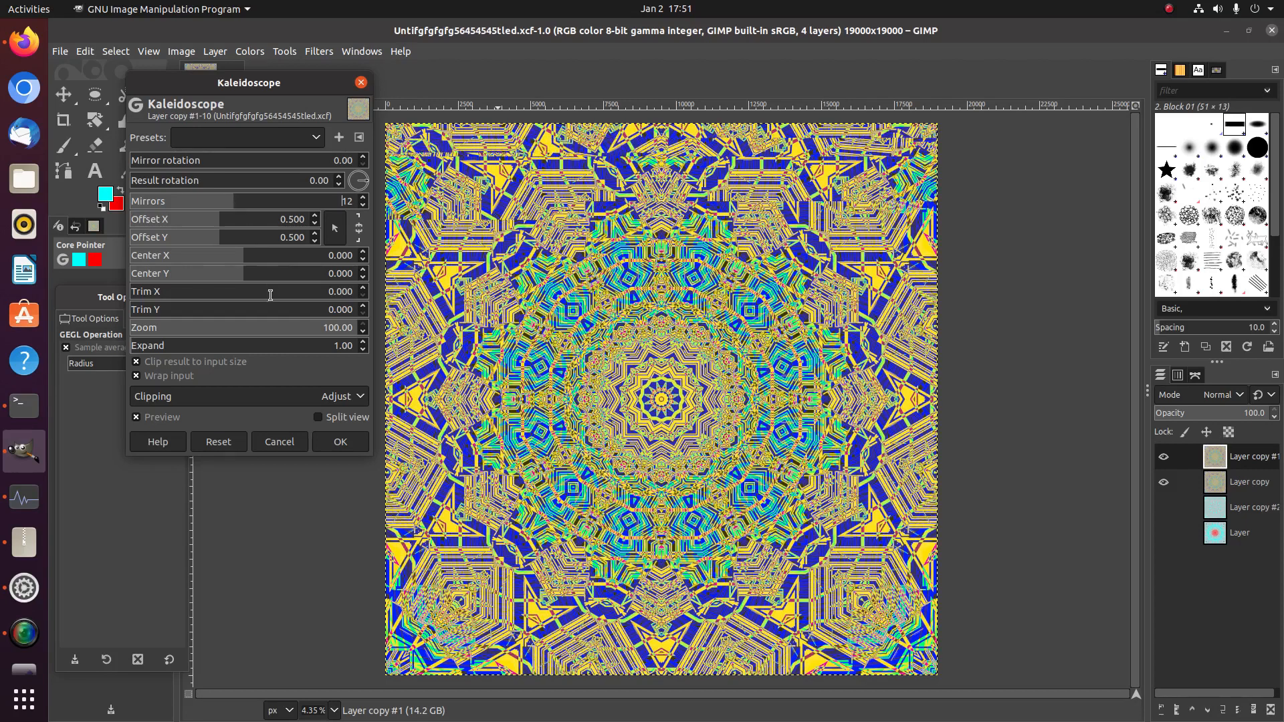
click(182, 293)
click(227, 309)
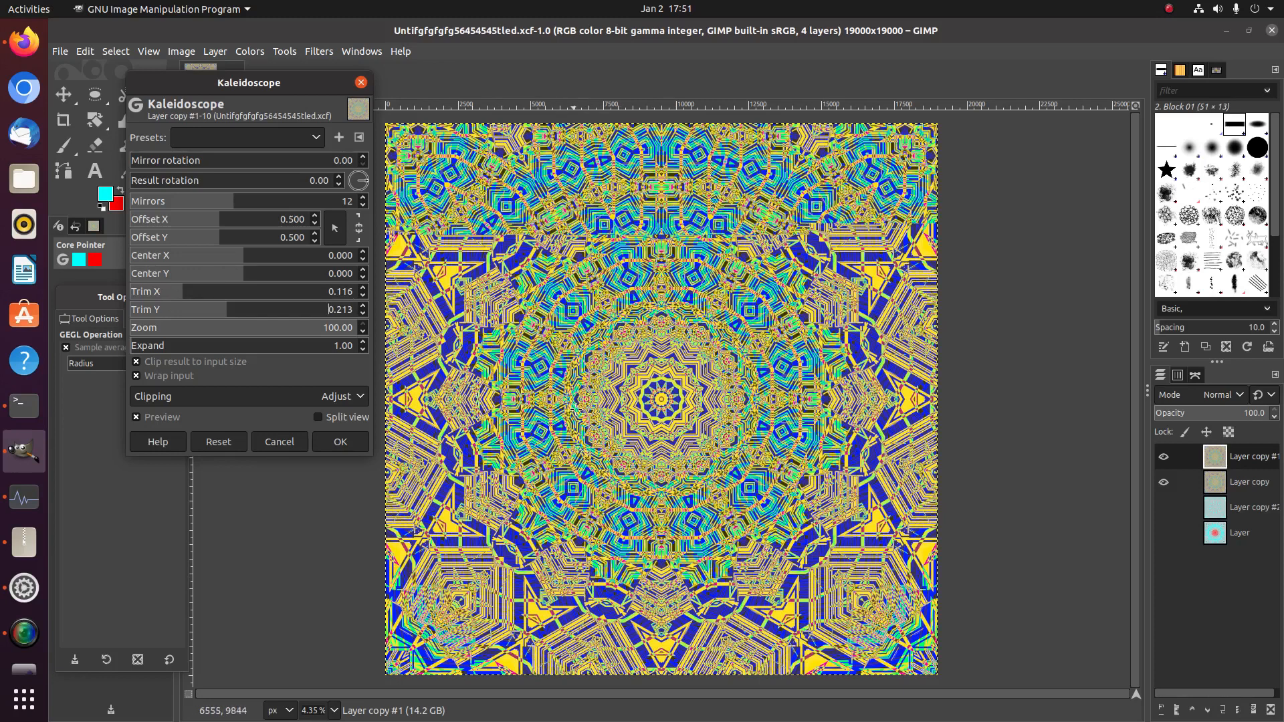
click(272, 291)
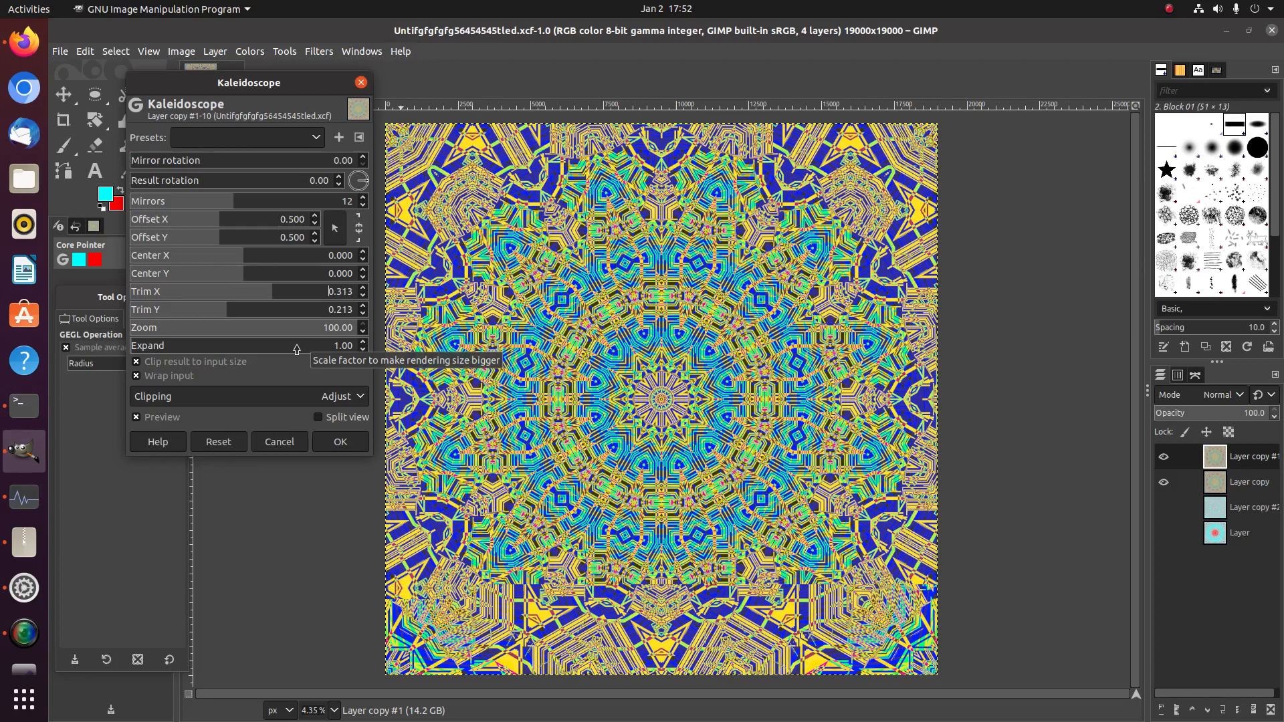
click(343, 442)
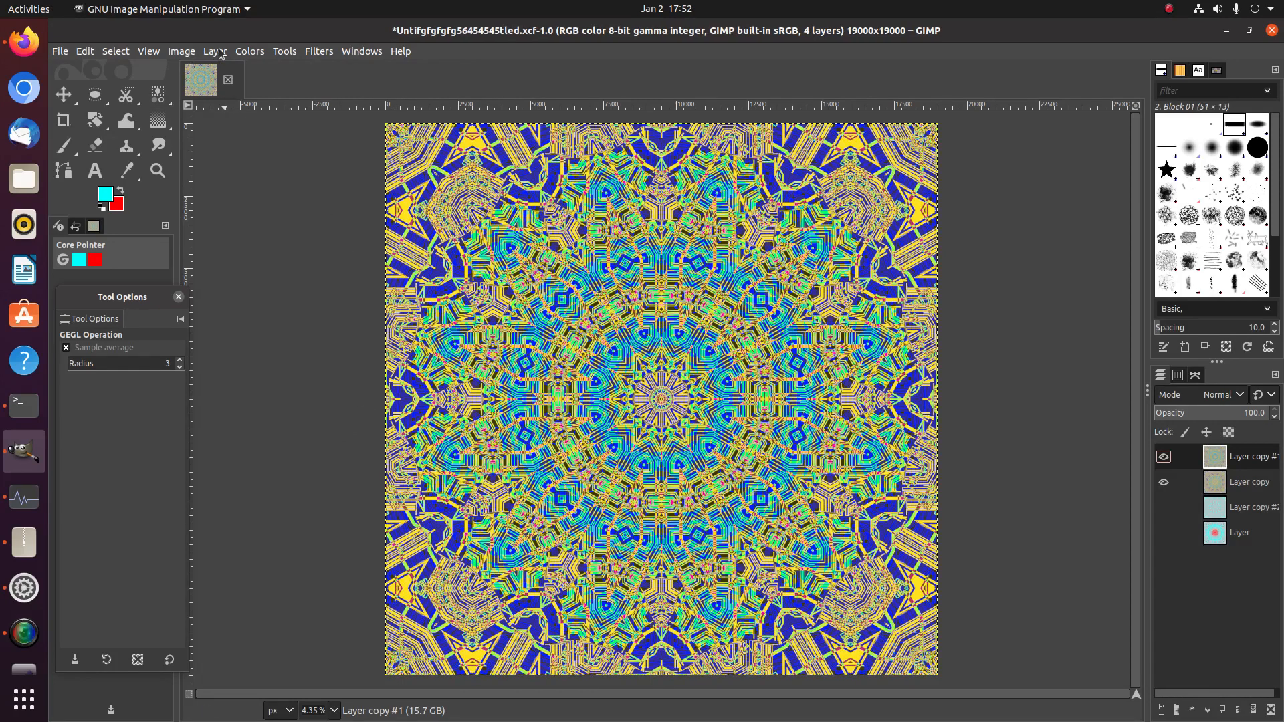
- Resize the image canvas to 4000 by 4000 px with the existing artwork centered on it
click(181, 53)
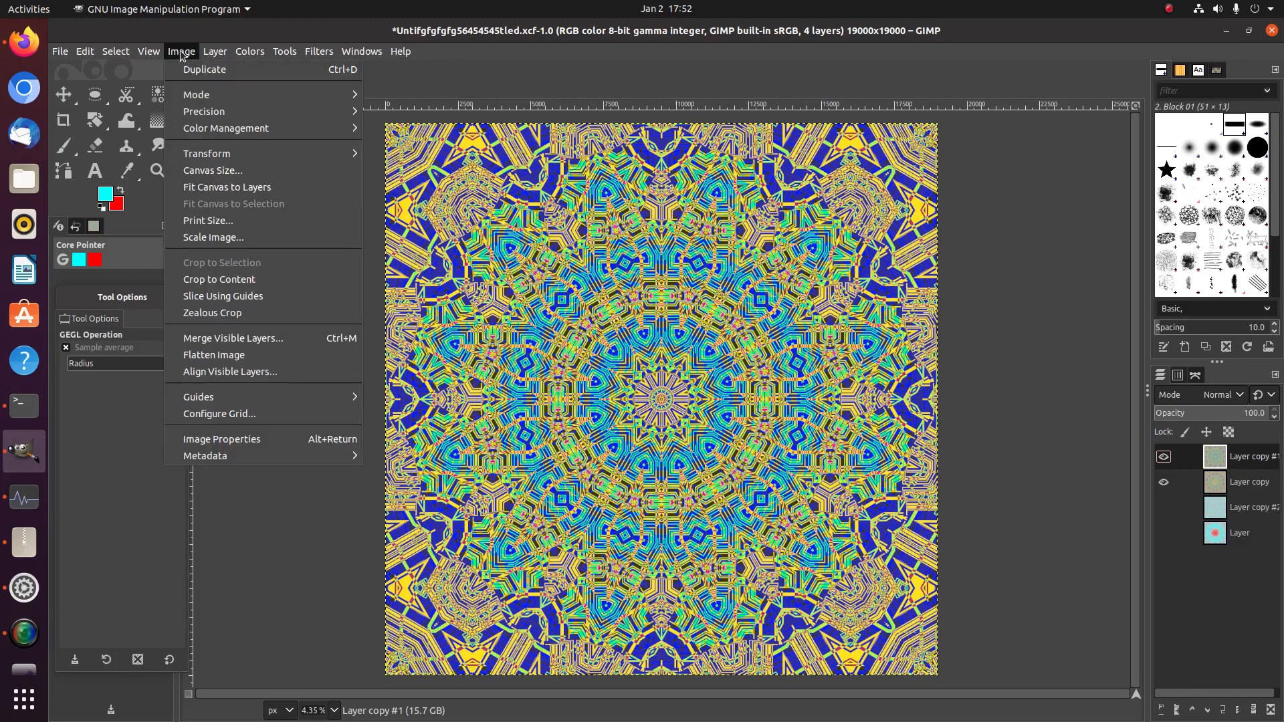
click(225, 173)
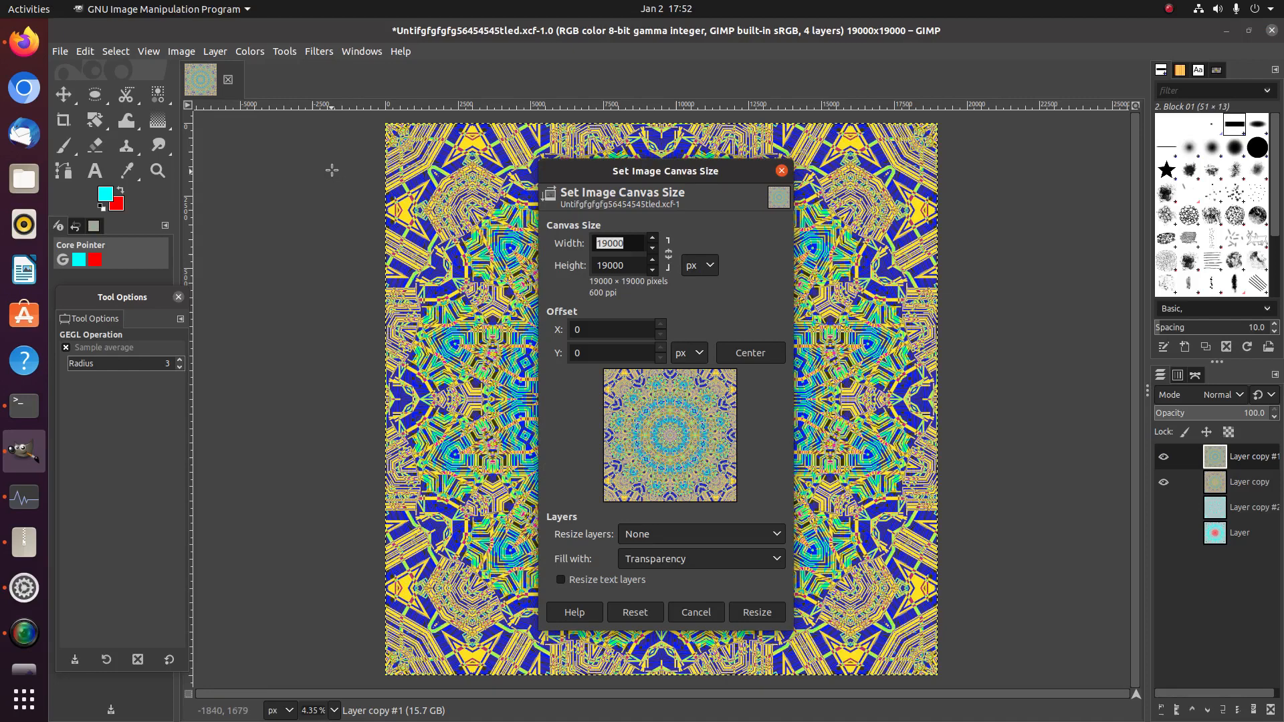
text(4000)
click(633, 266)
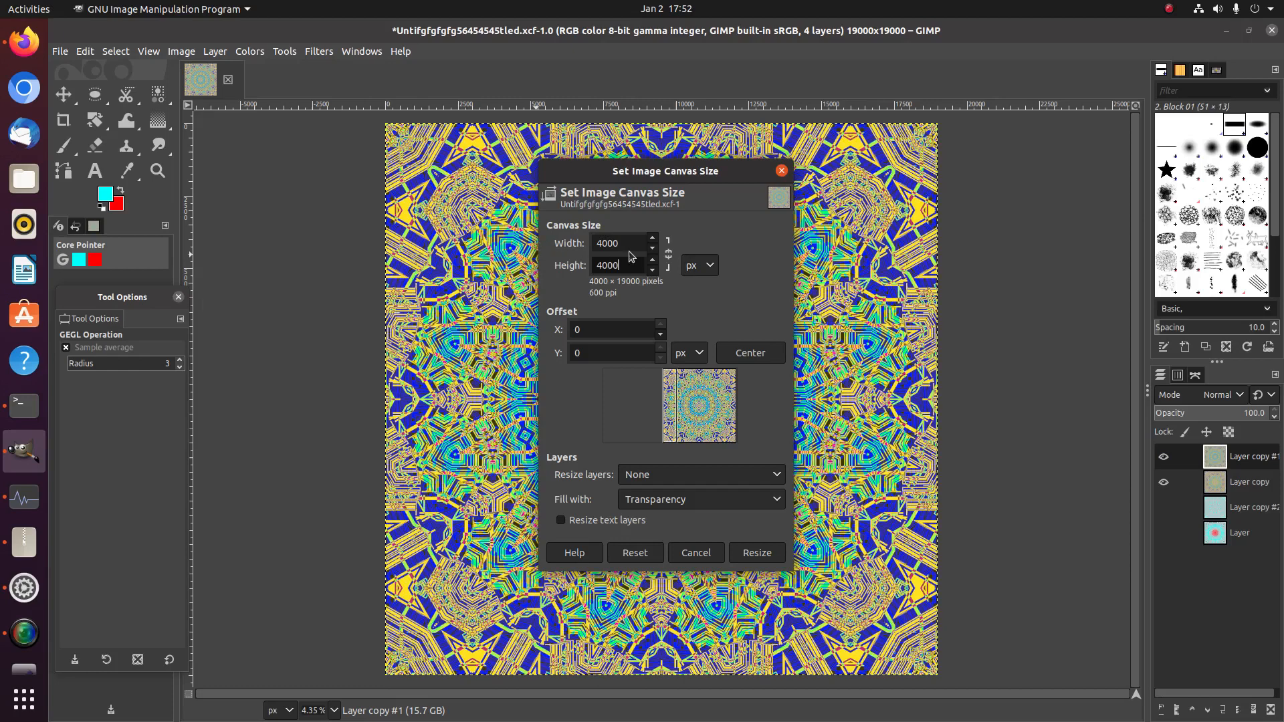
text(4000)
click(625, 245)
click(743, 358)
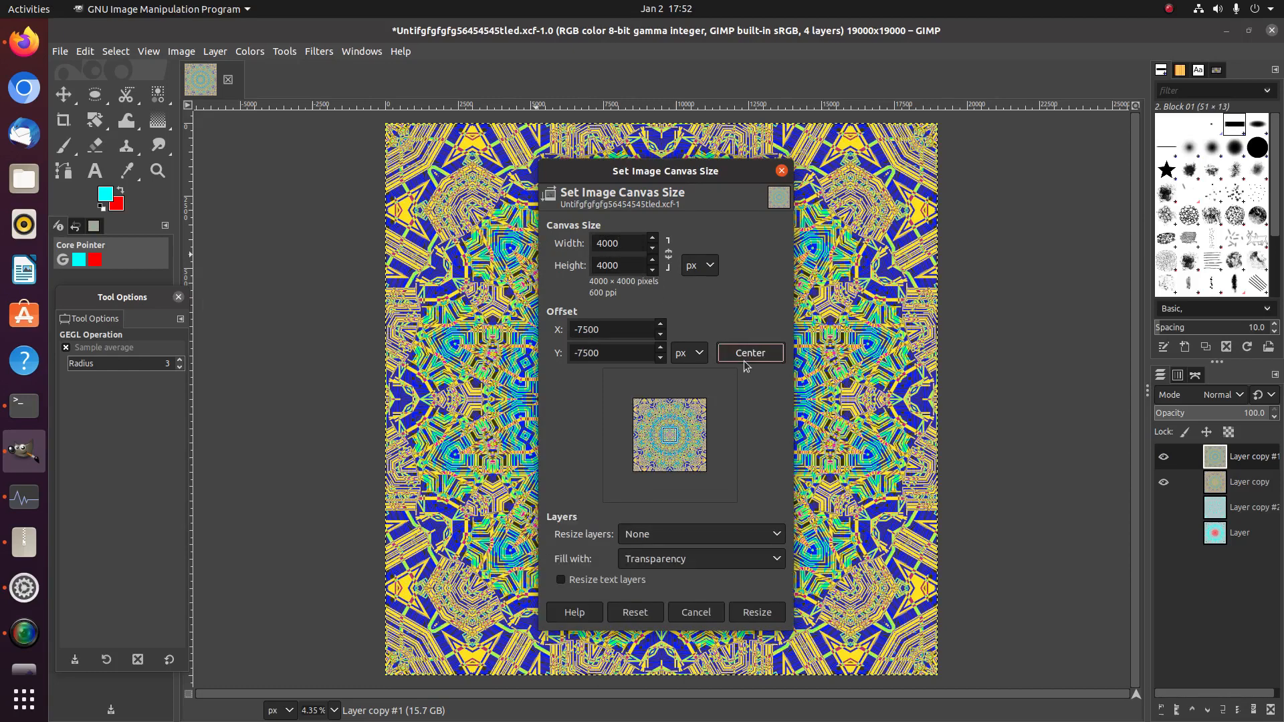
click(760, 612)
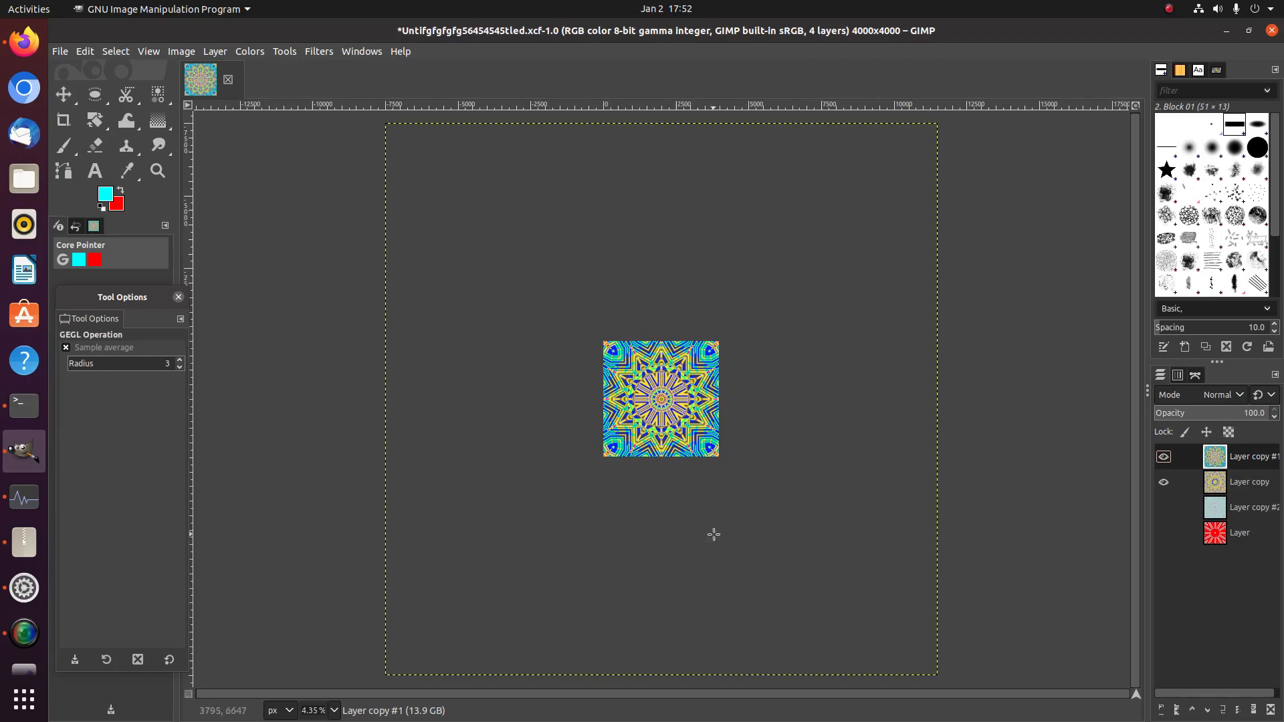
- Fit Layer copy #1 to the image size
key(plus)
key(plus)
key(plus)
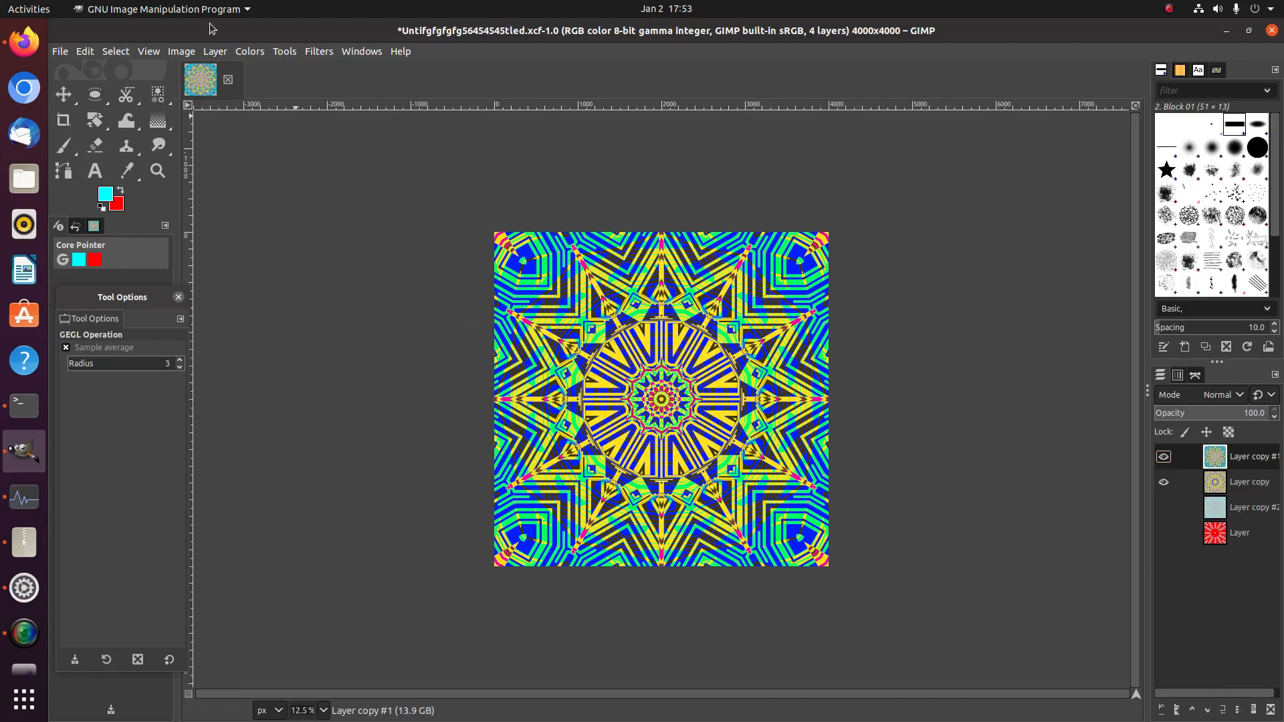
click(116, 51)
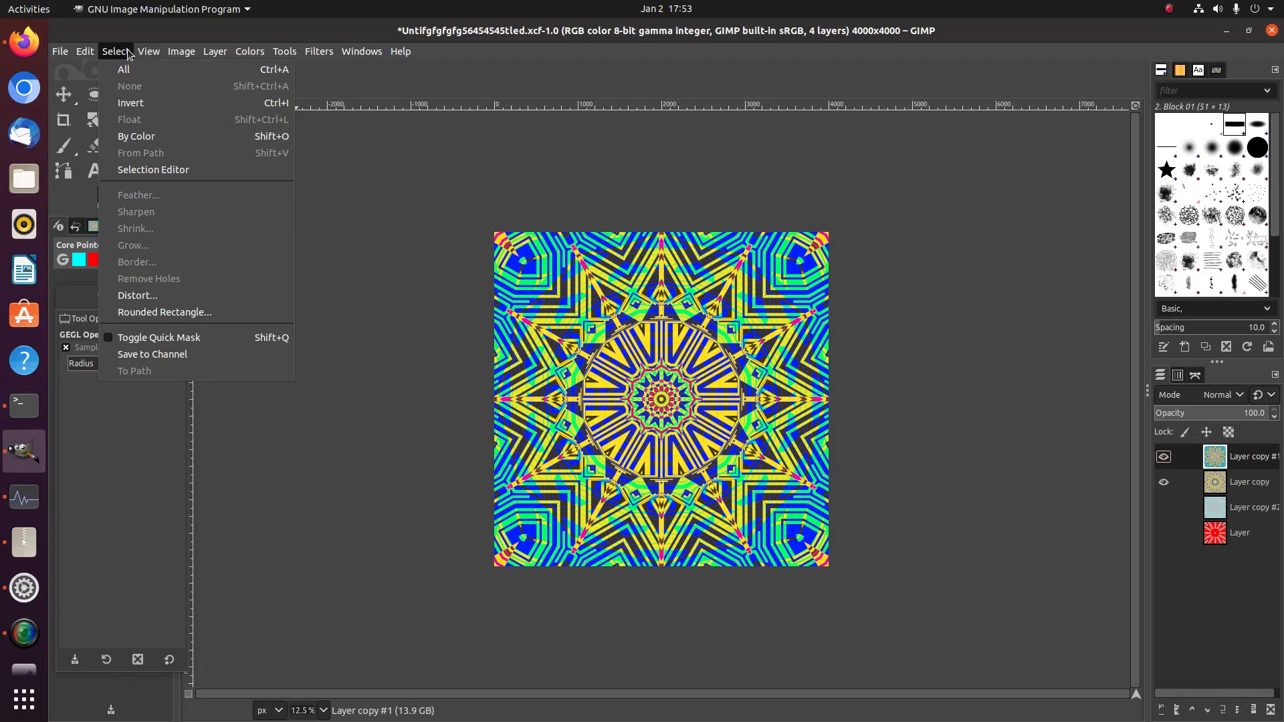
mouse_move(181, 51)
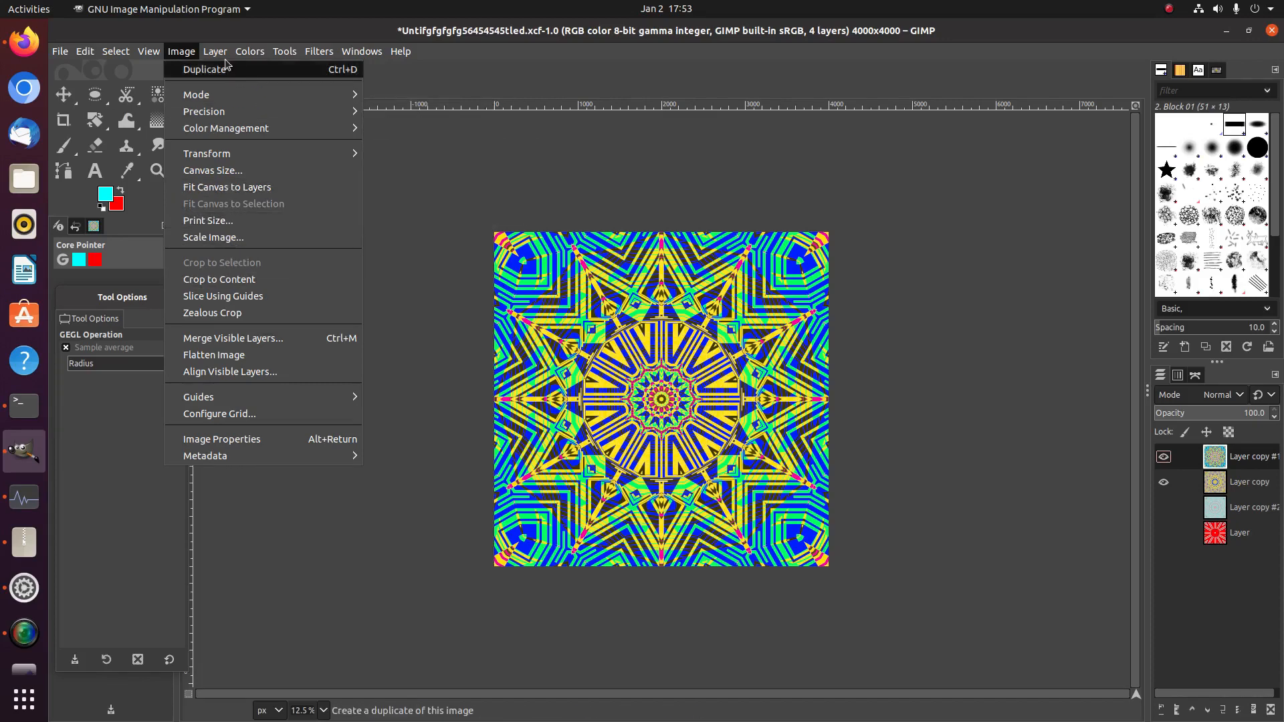
click(265, 271)
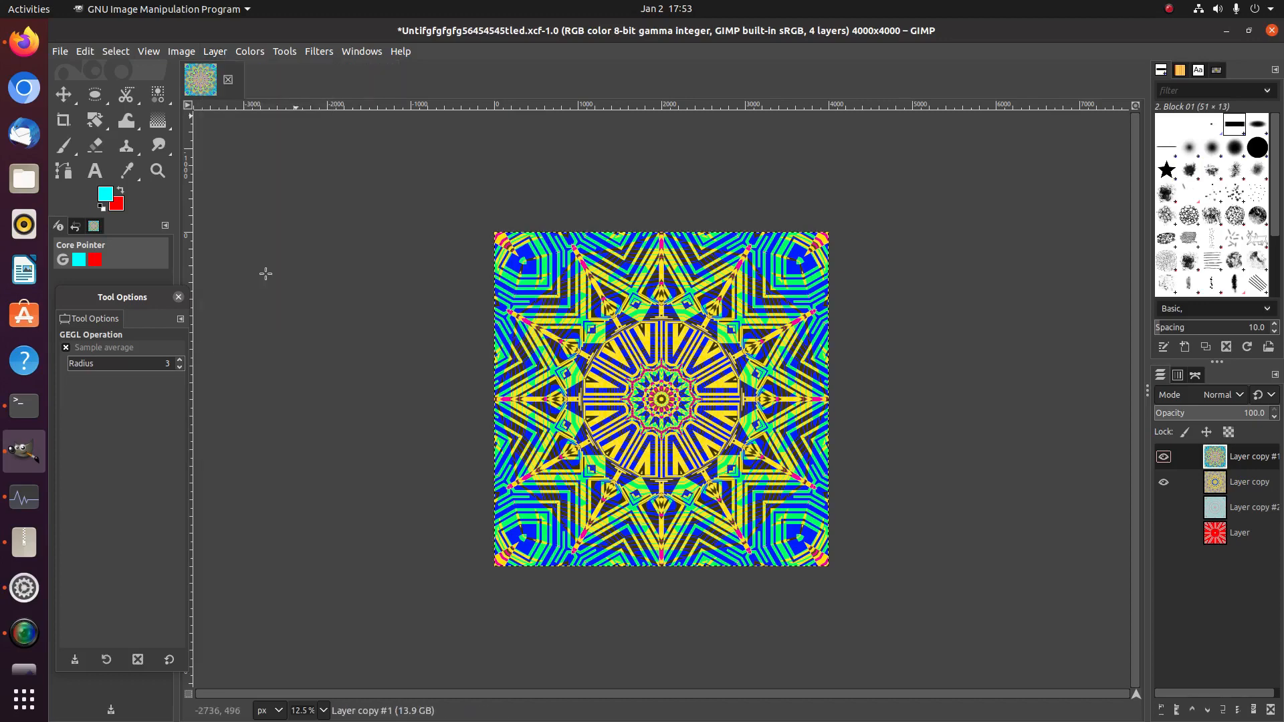
- Duplicate Layer copy #1 above itself in the layer stack
click(311, 50)
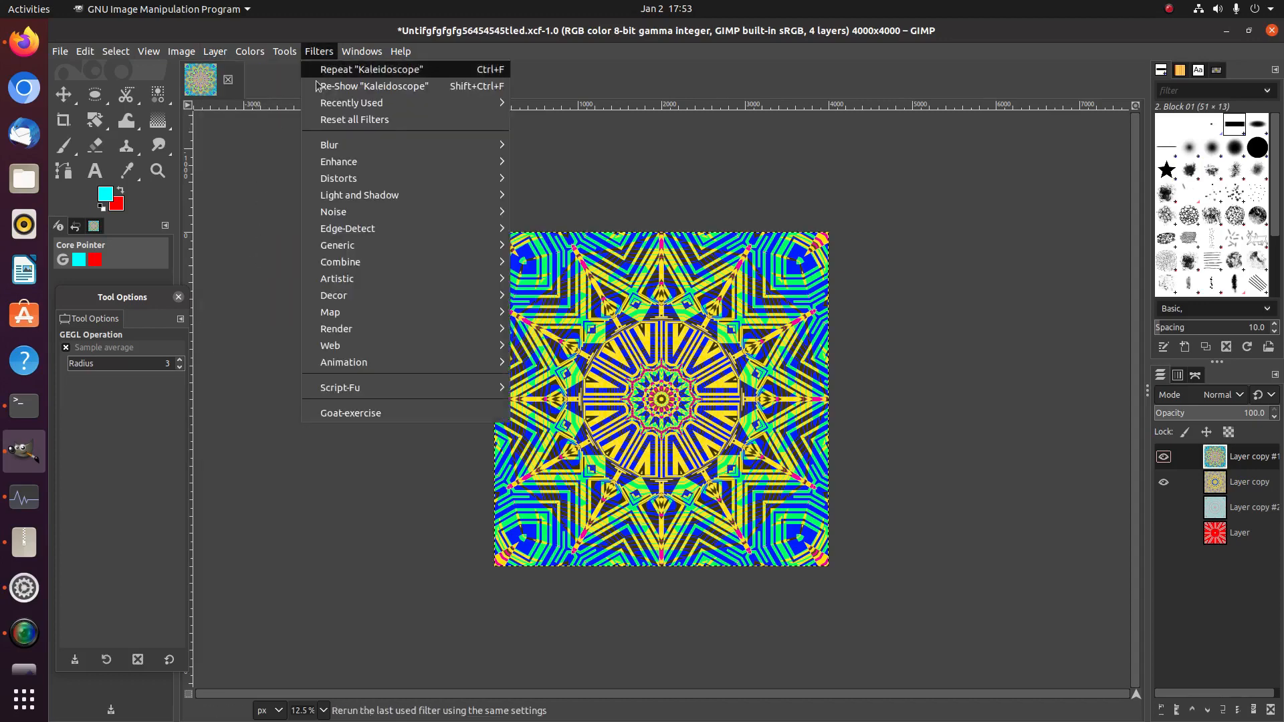
mouse_move(367, 185)
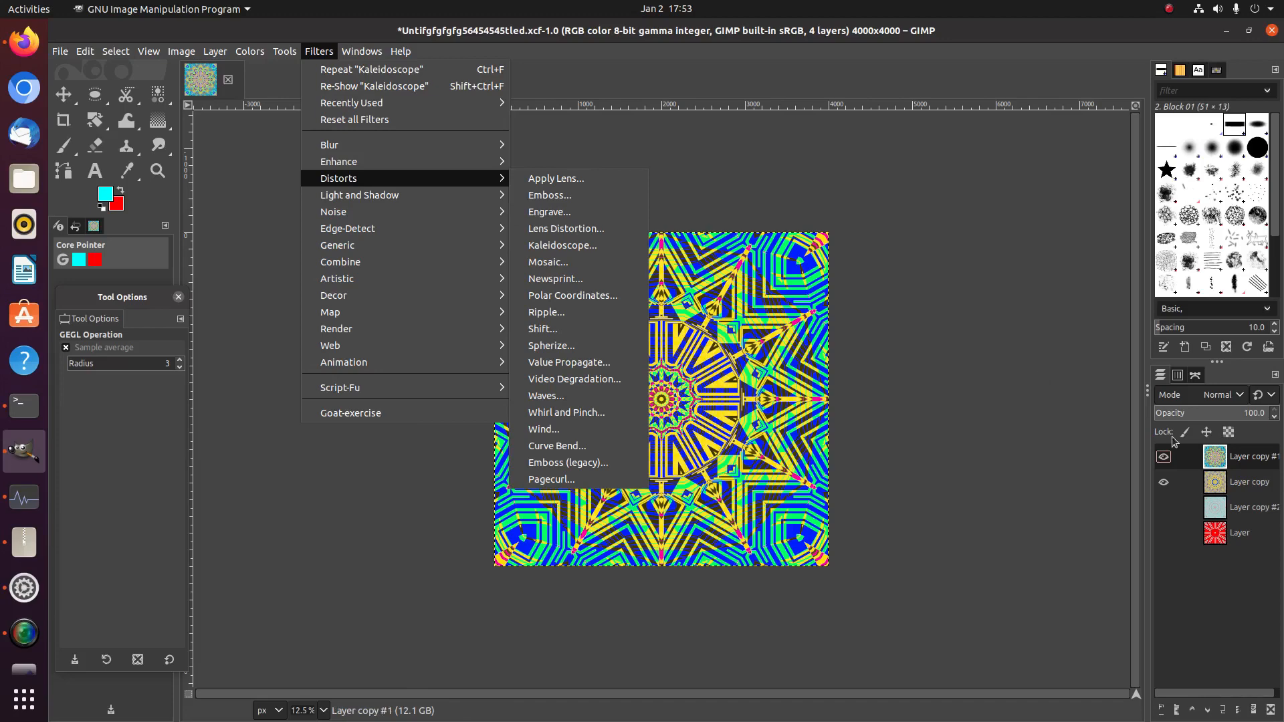
click(1274, 496)
right_click(1240, 456)
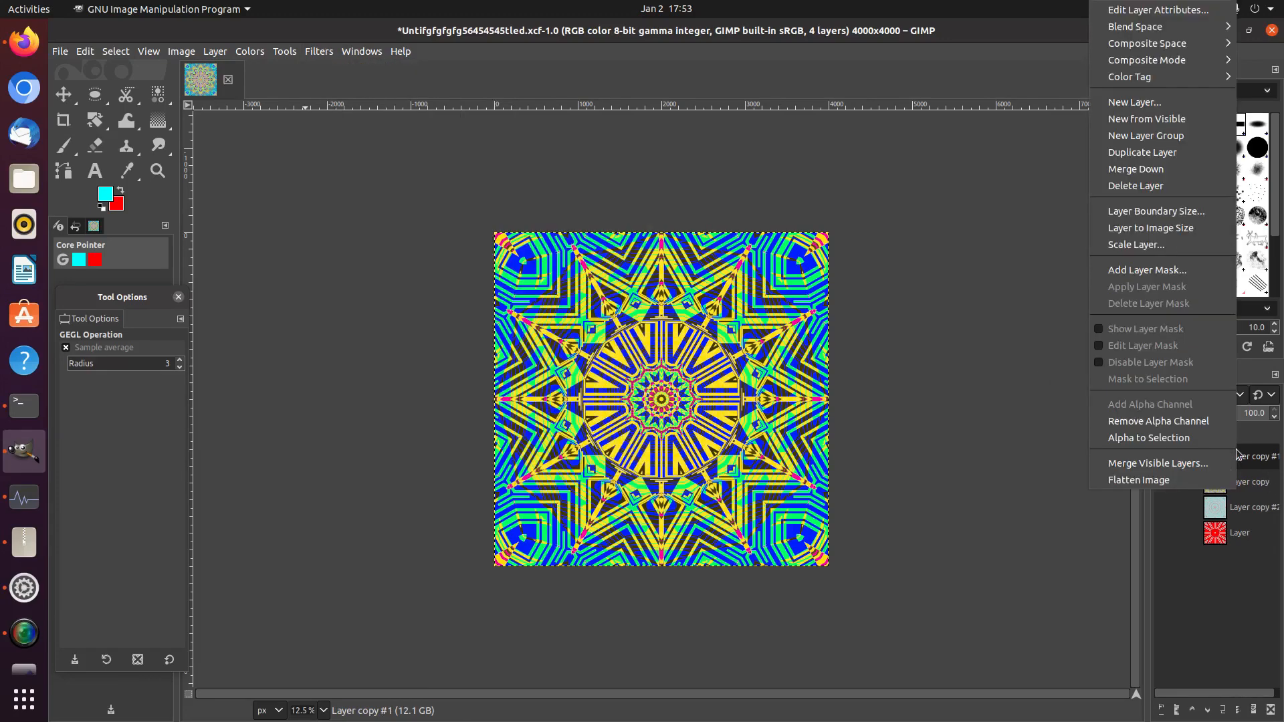
click(1166, 153)
- Apply Edge detection to the duplicated layer with the Sobel algorithm and an amount of 10.000
click(319, 51)
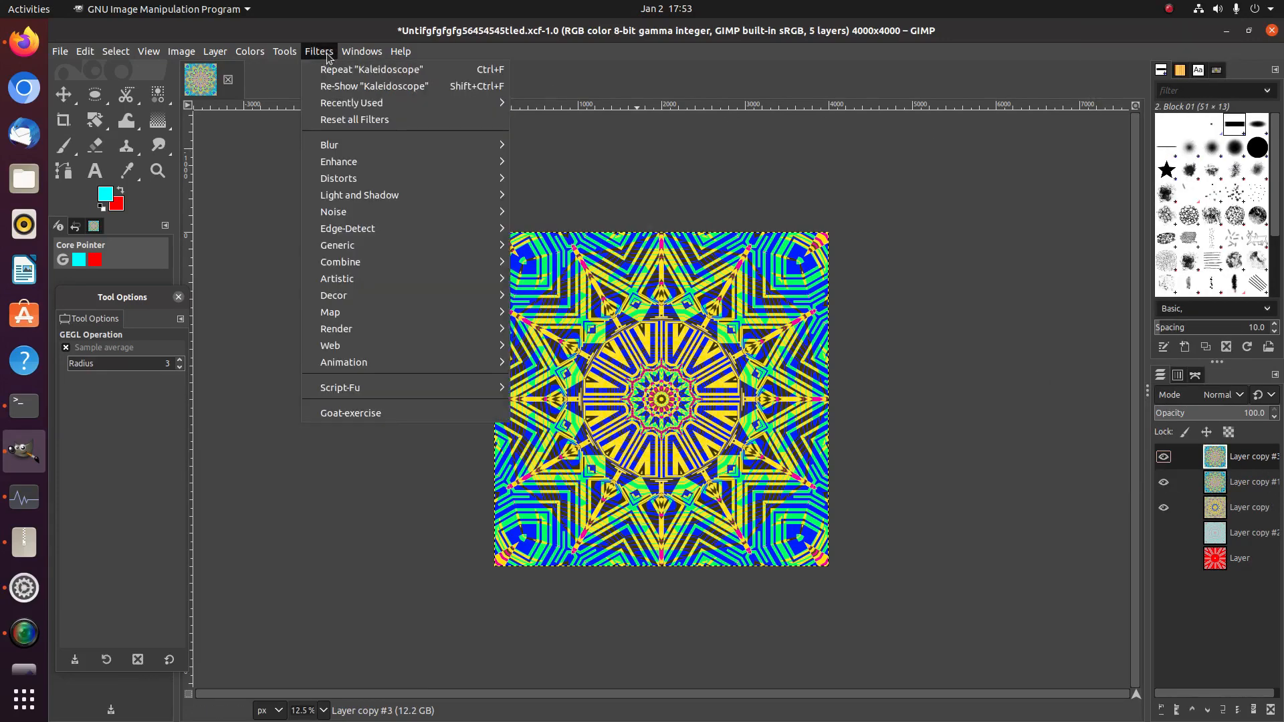
mouse_move(407, 230)
click(536, 244)
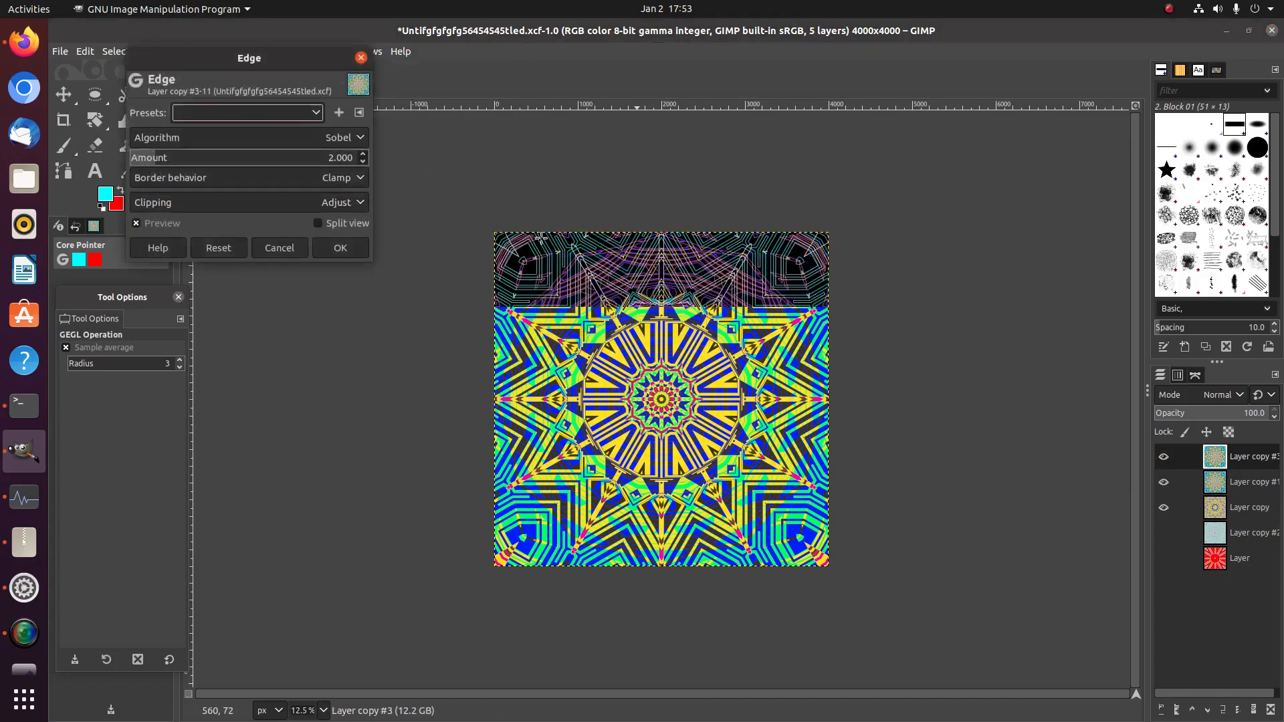
drag(295, 158, 525, 203)
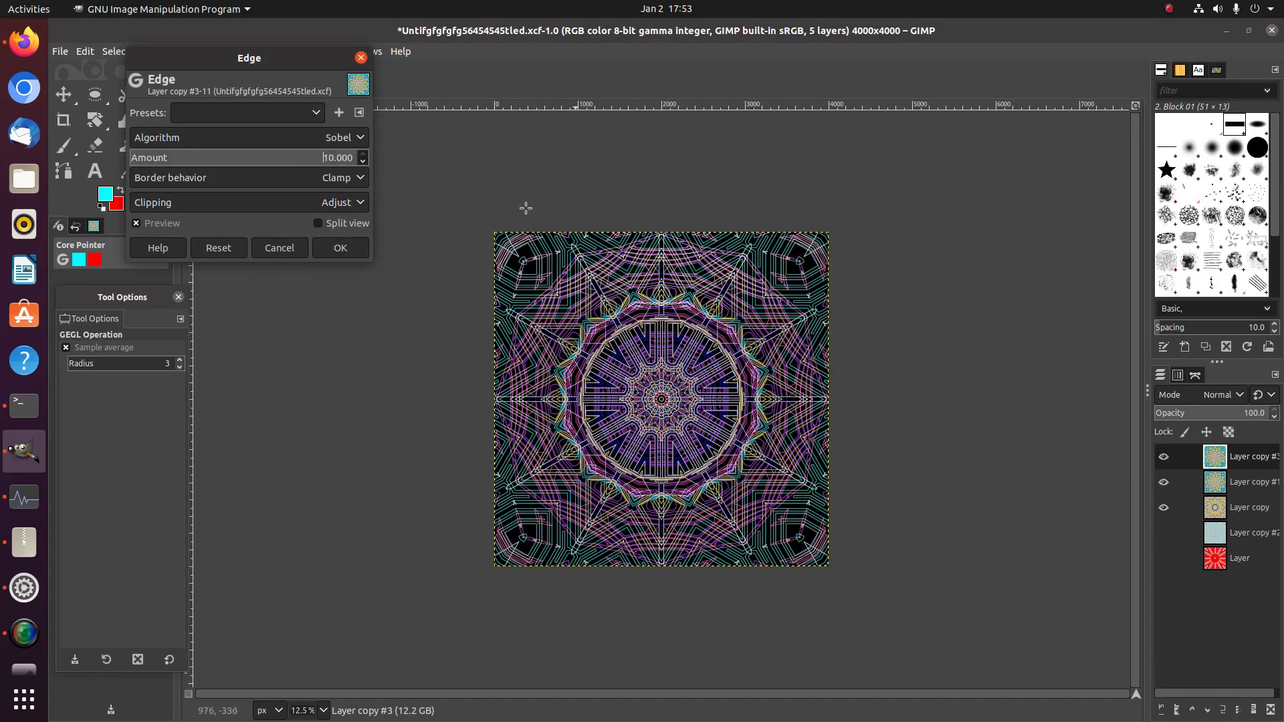
click(363, 242)
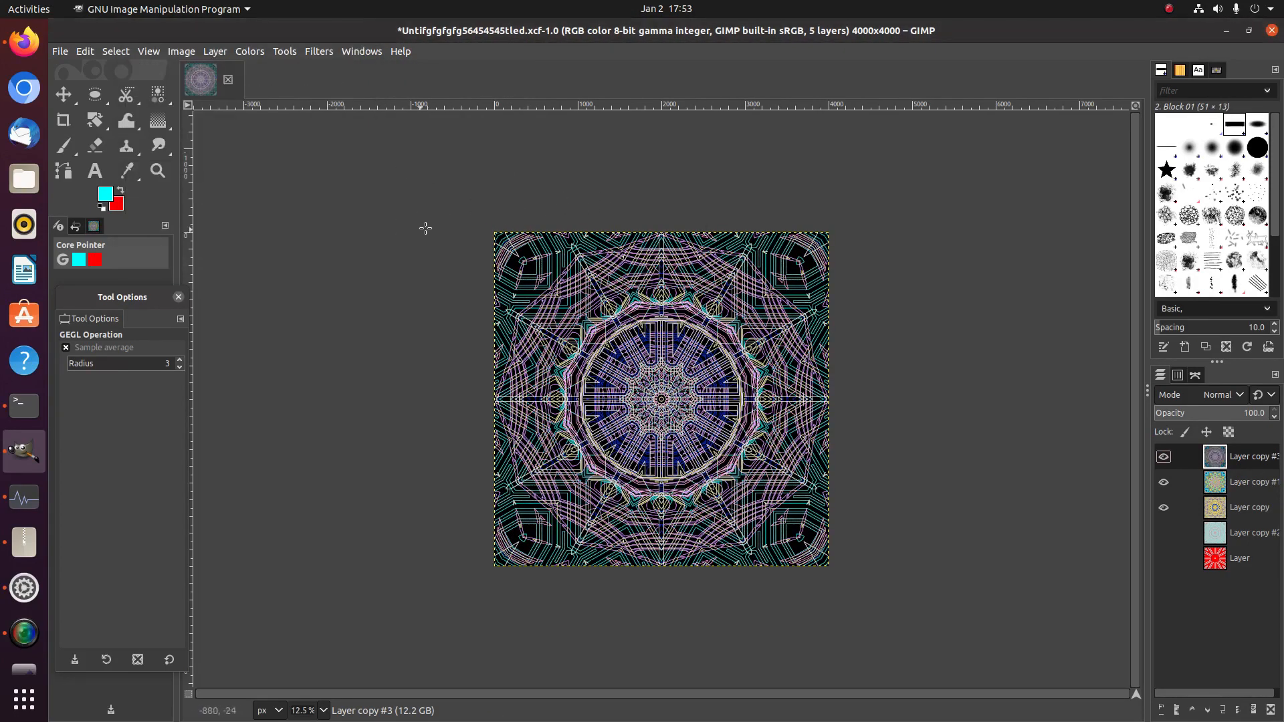
- Desaturate the edge layer with Mono Mixer, setting the red, green and blue channel multipliers to 5.000
click(250, 52)
mouse_move(309, 342)
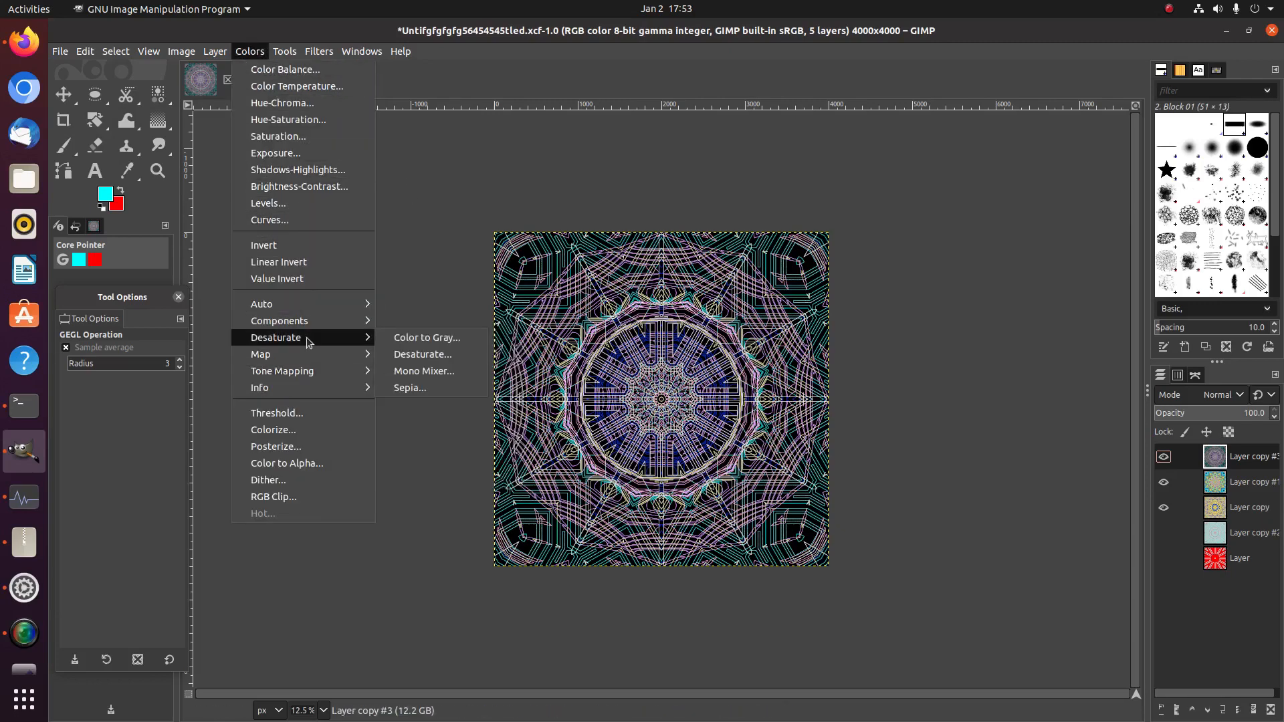
click(410, 370)
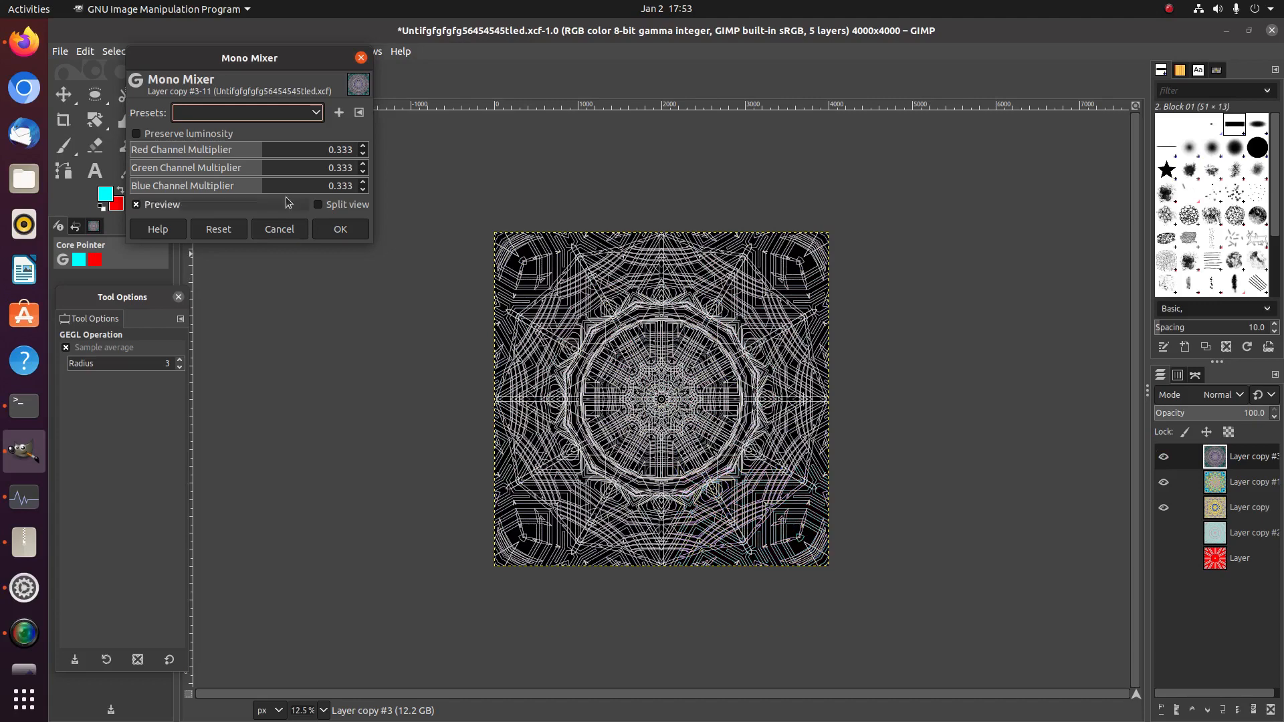
drag(264, 149, 361, 149)
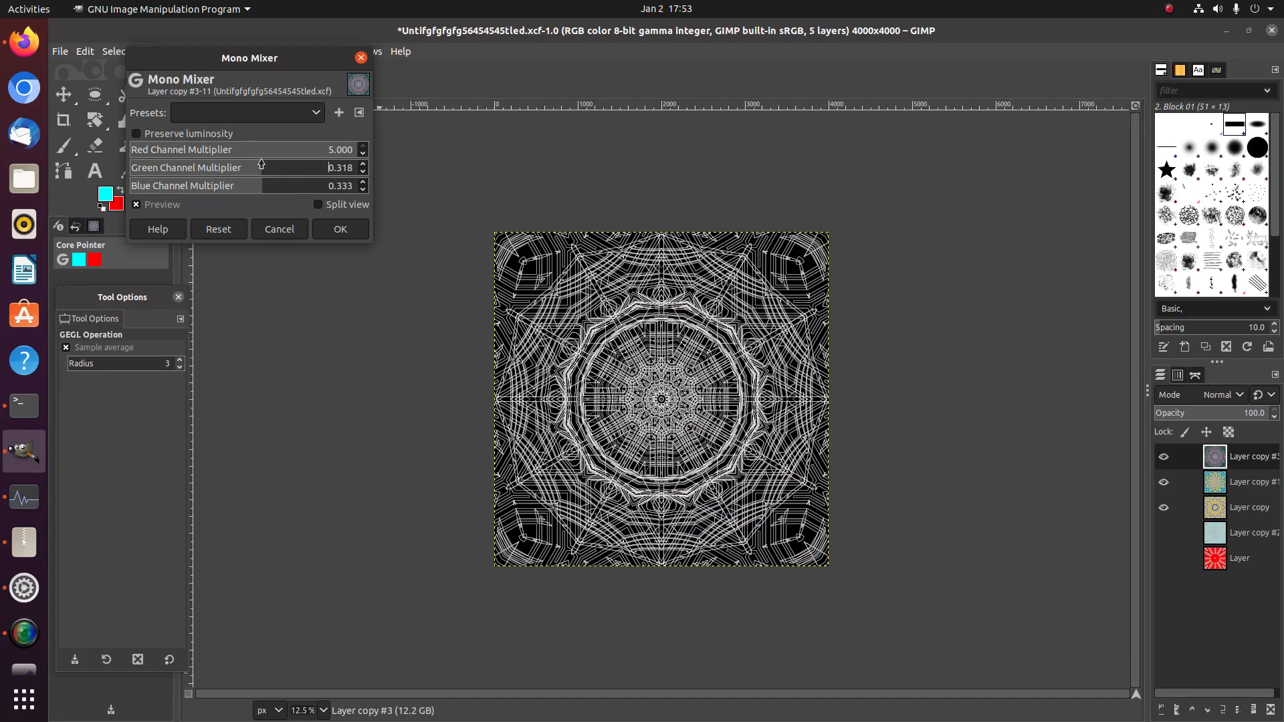
drag(261, 165, 705, 166)
drag(268, 185, 679, 180)
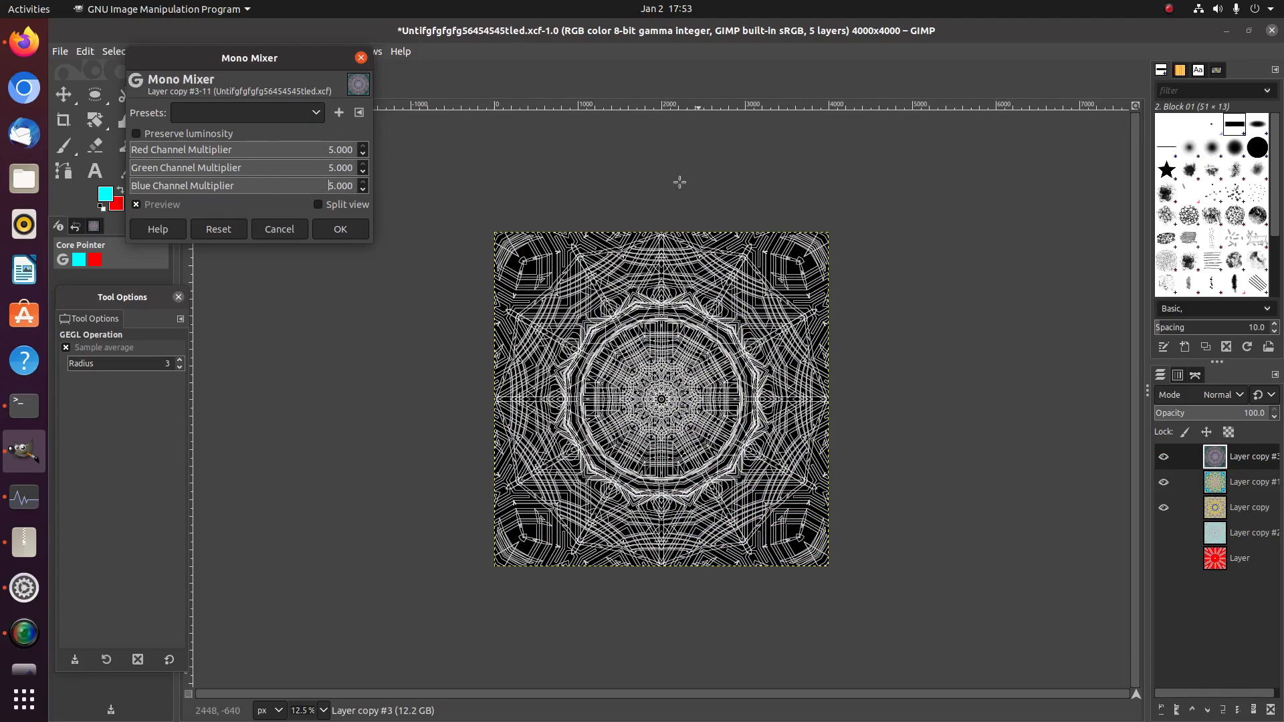
click(341, 228)
- Dilate the white lines of the edge layer twice
click(319, 51)
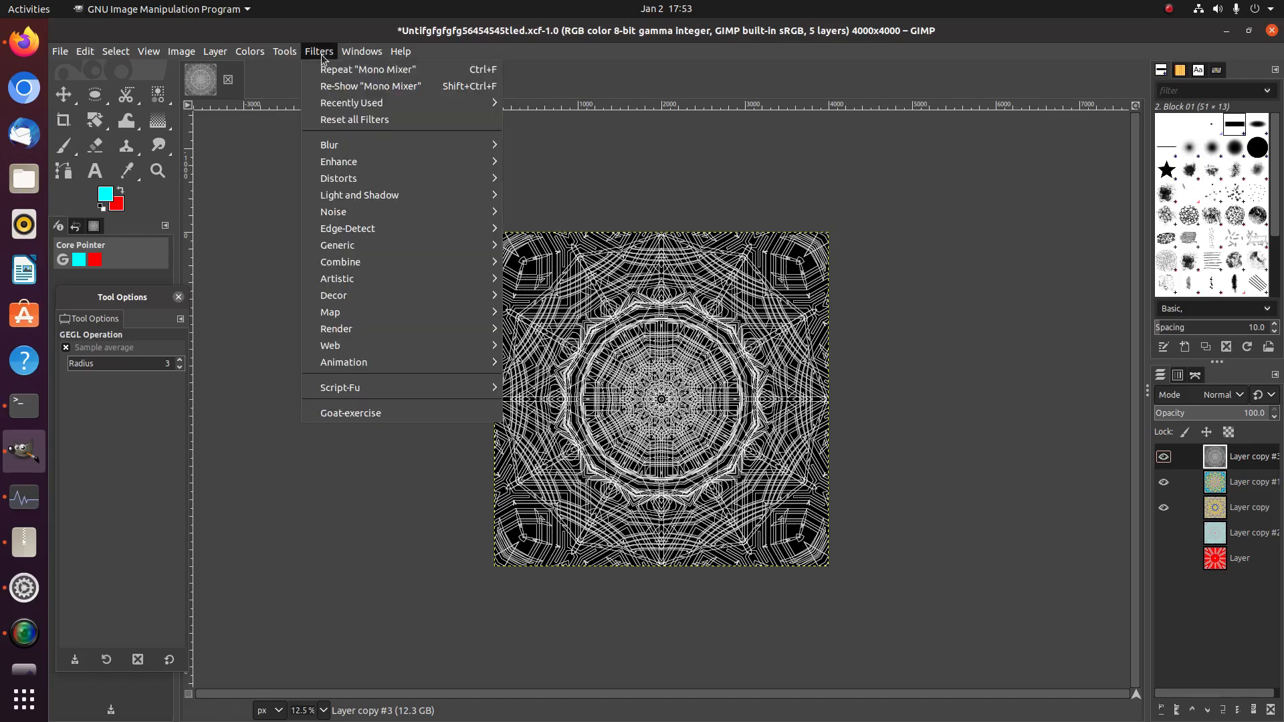
mouse_move(380, 230)
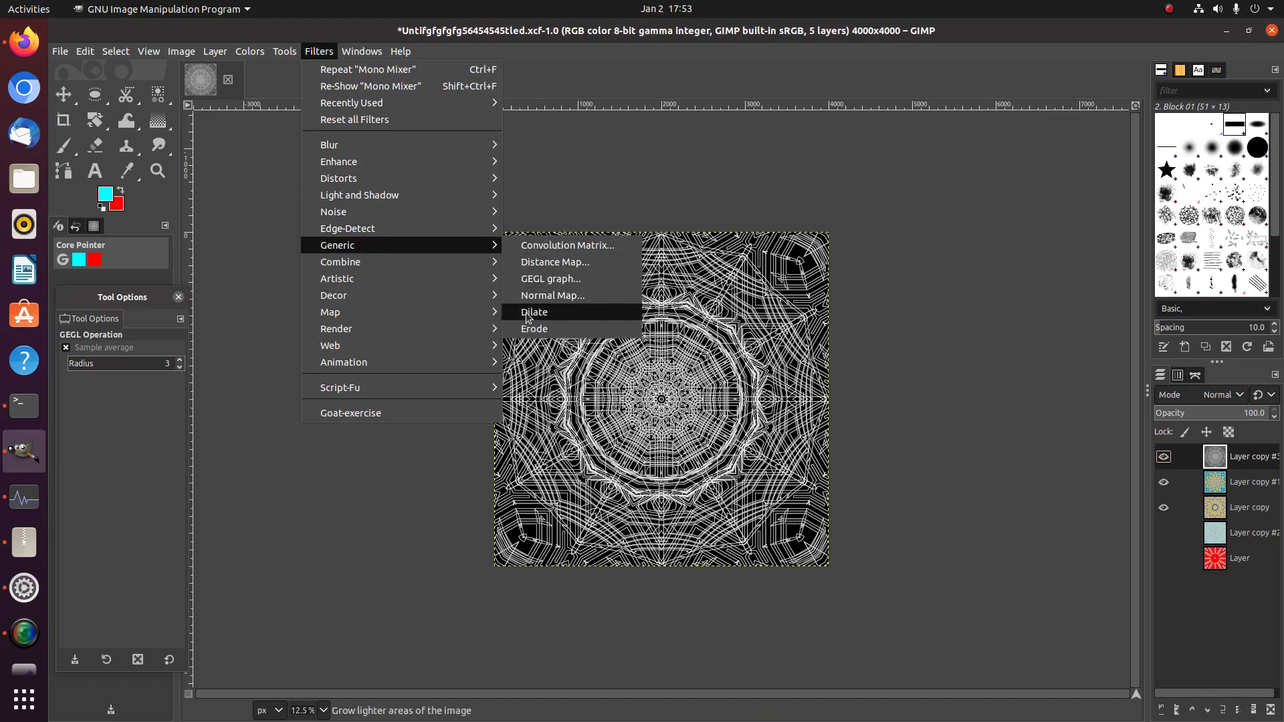
click(526, 311)
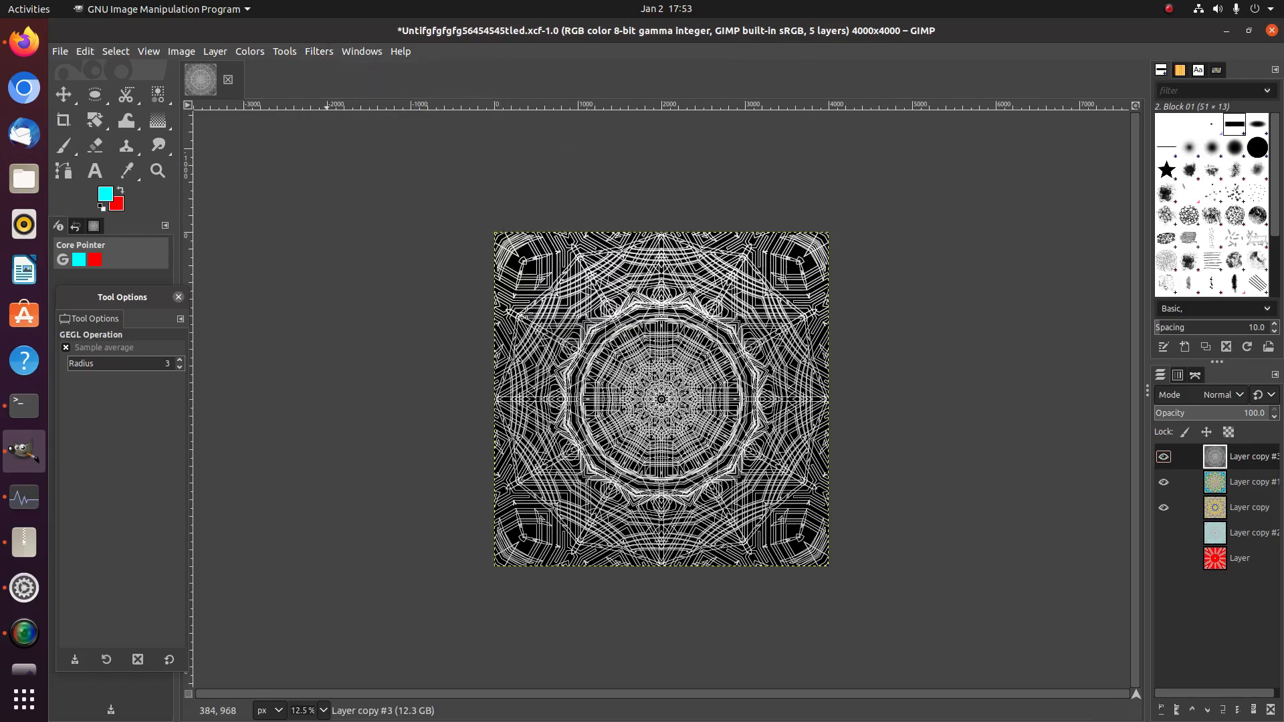
click(314, 58)
click(321, 69)
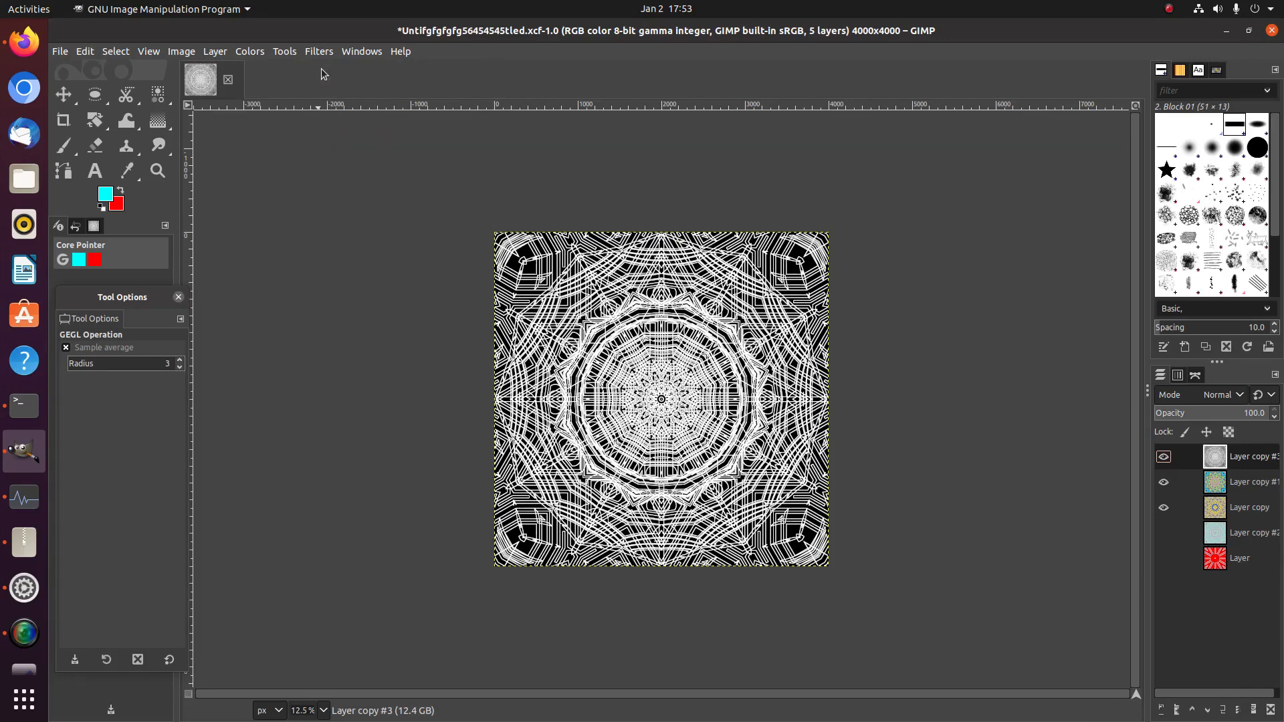
- Select the black areas of the edge layer by color and delete them, and select the entire canvas
click(115, 52)
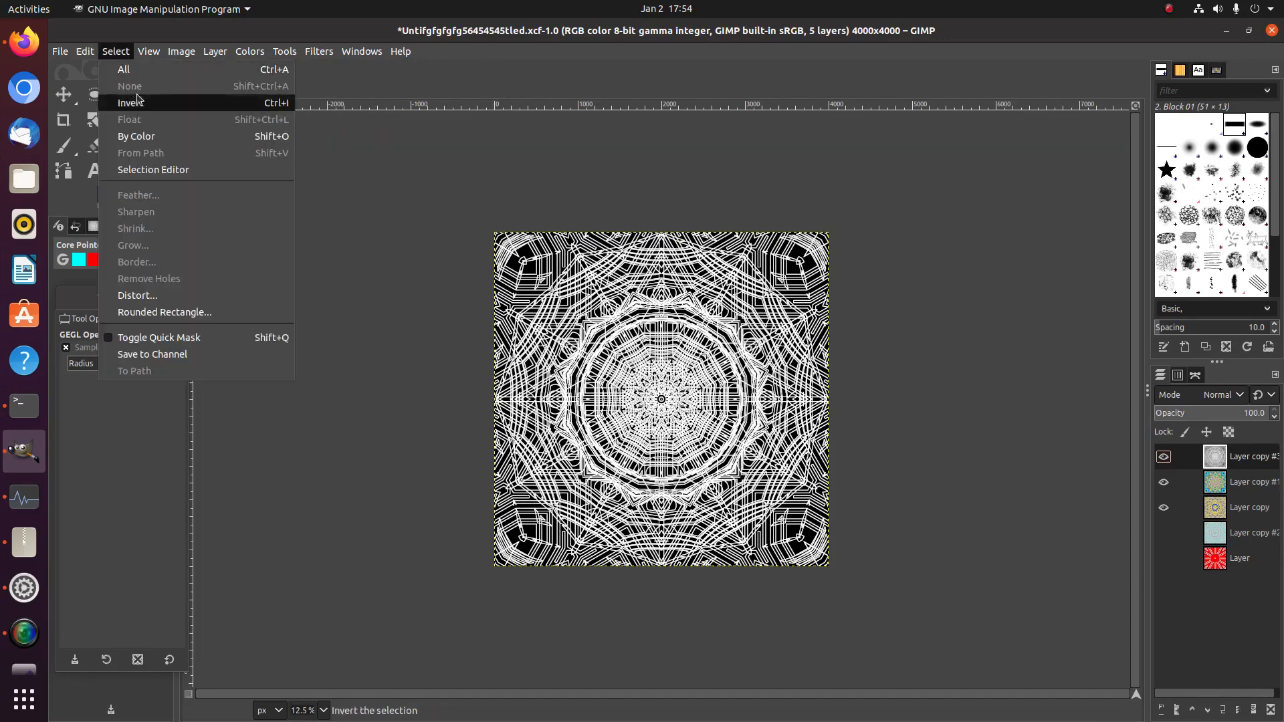
click(130, 130)
click(524, 251)
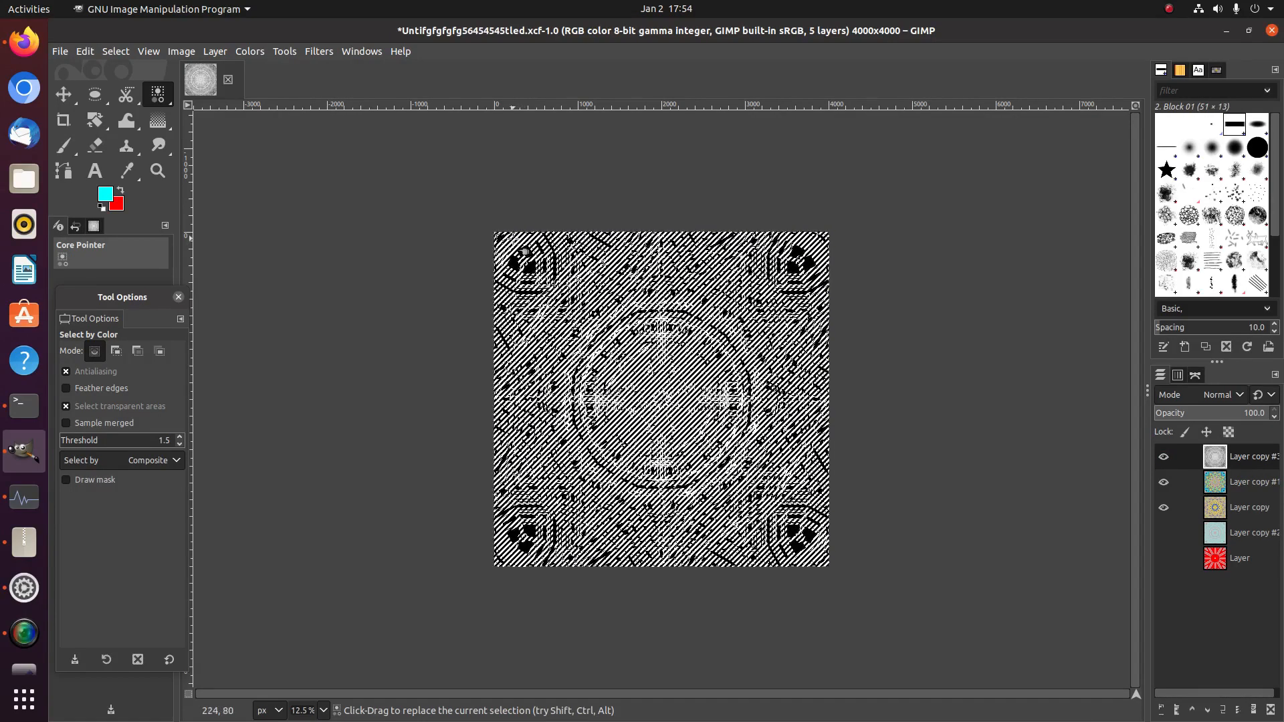
key(Delete)
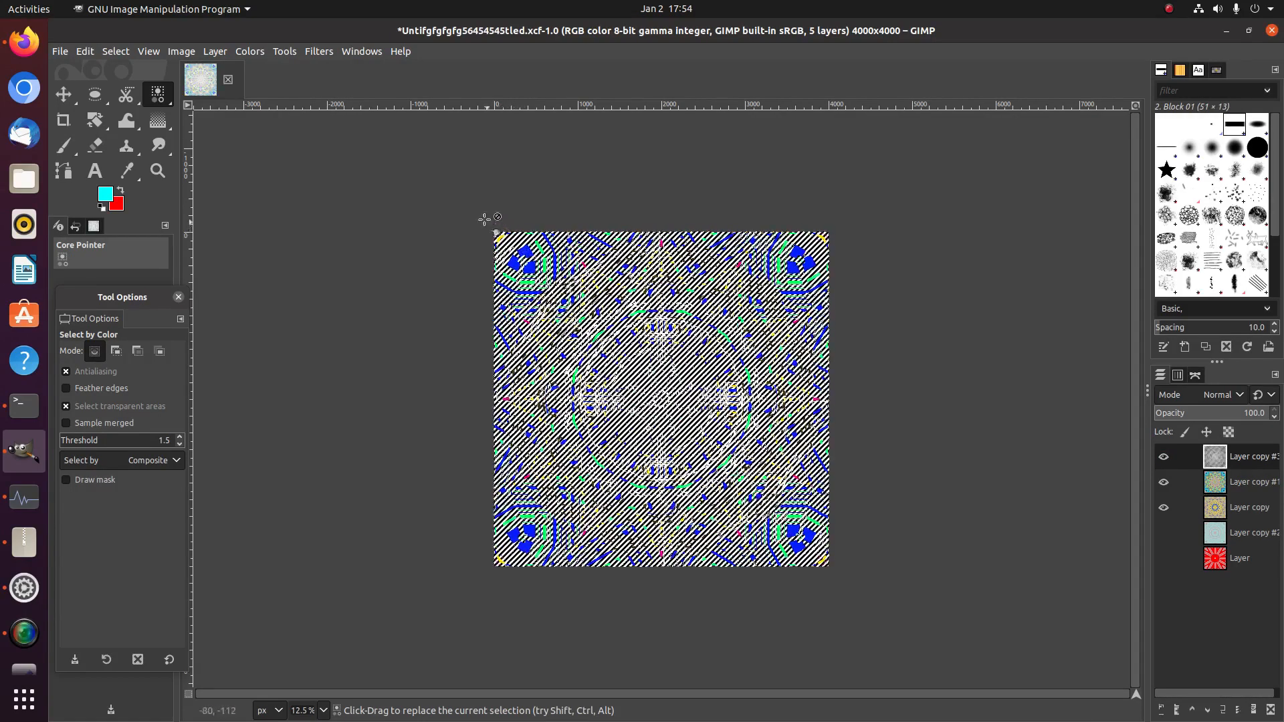
click(115, 52)
click(121, 75)
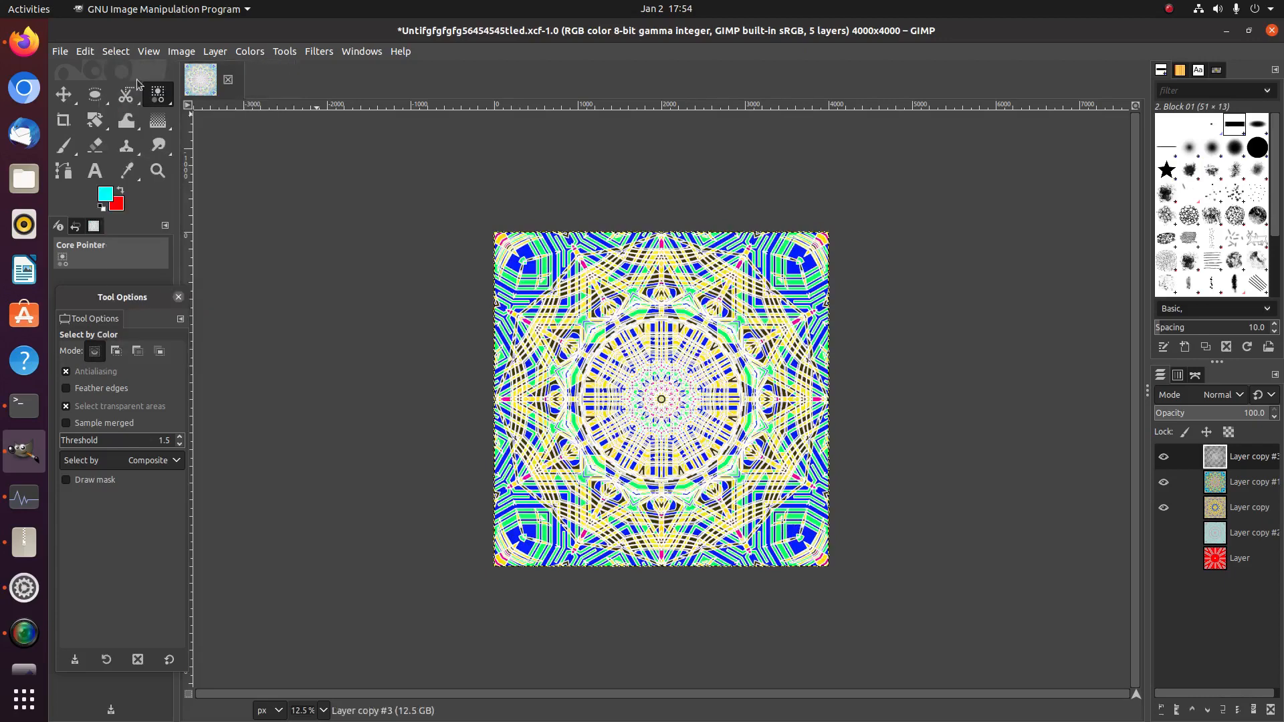
- Colorize the edge layer with pure white, HTML notation ffffff
click(316, 52)
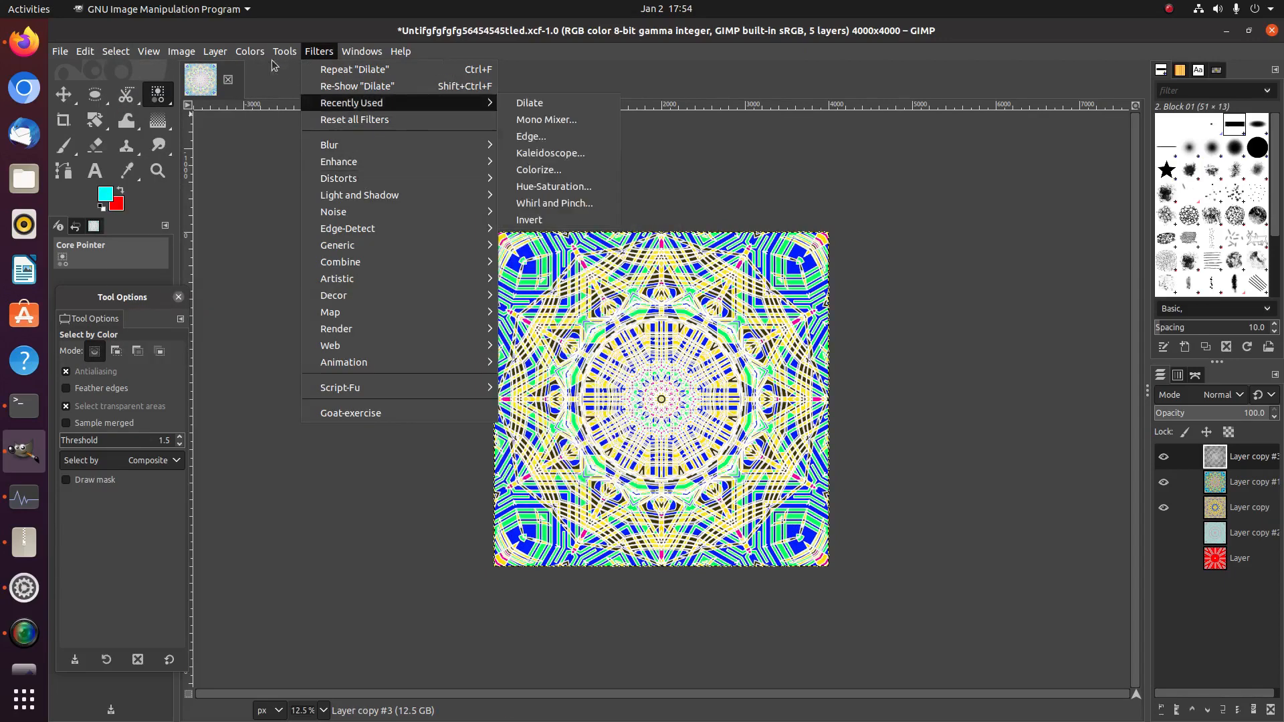
mouse_move(250, 51)
click(273, 430)
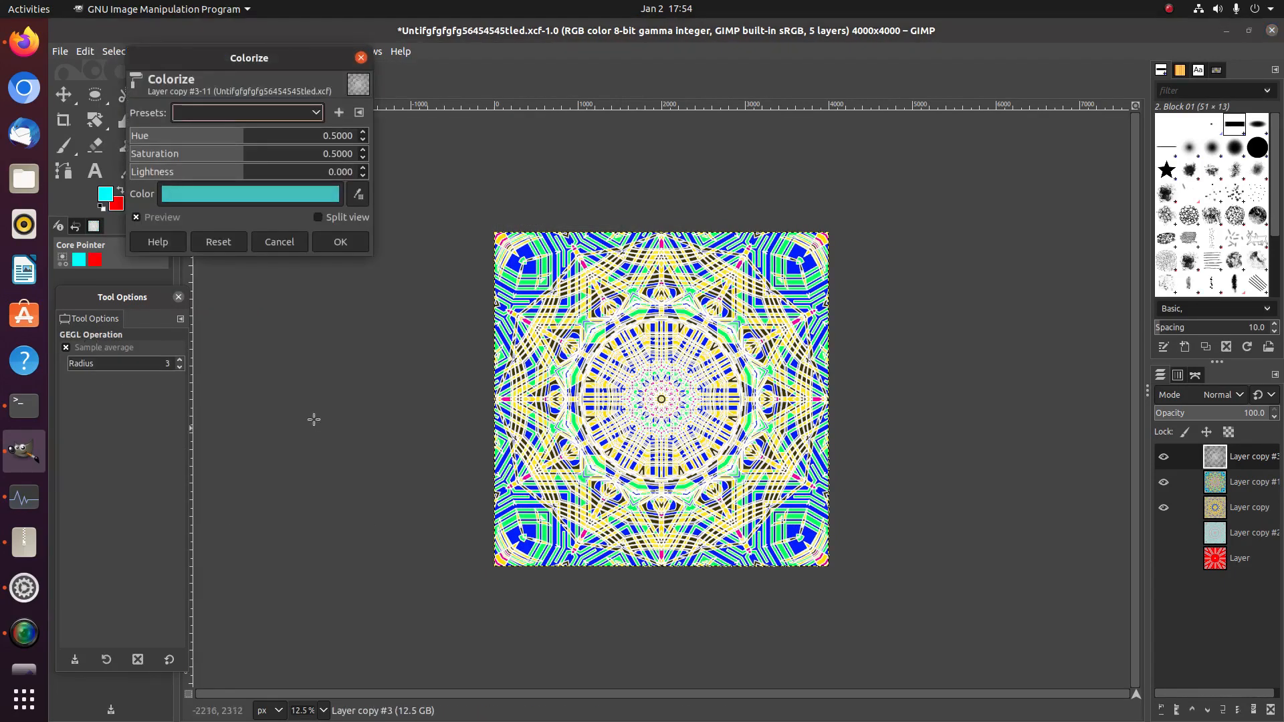
click(262, 195)
drag(217, 192, 38, 0)
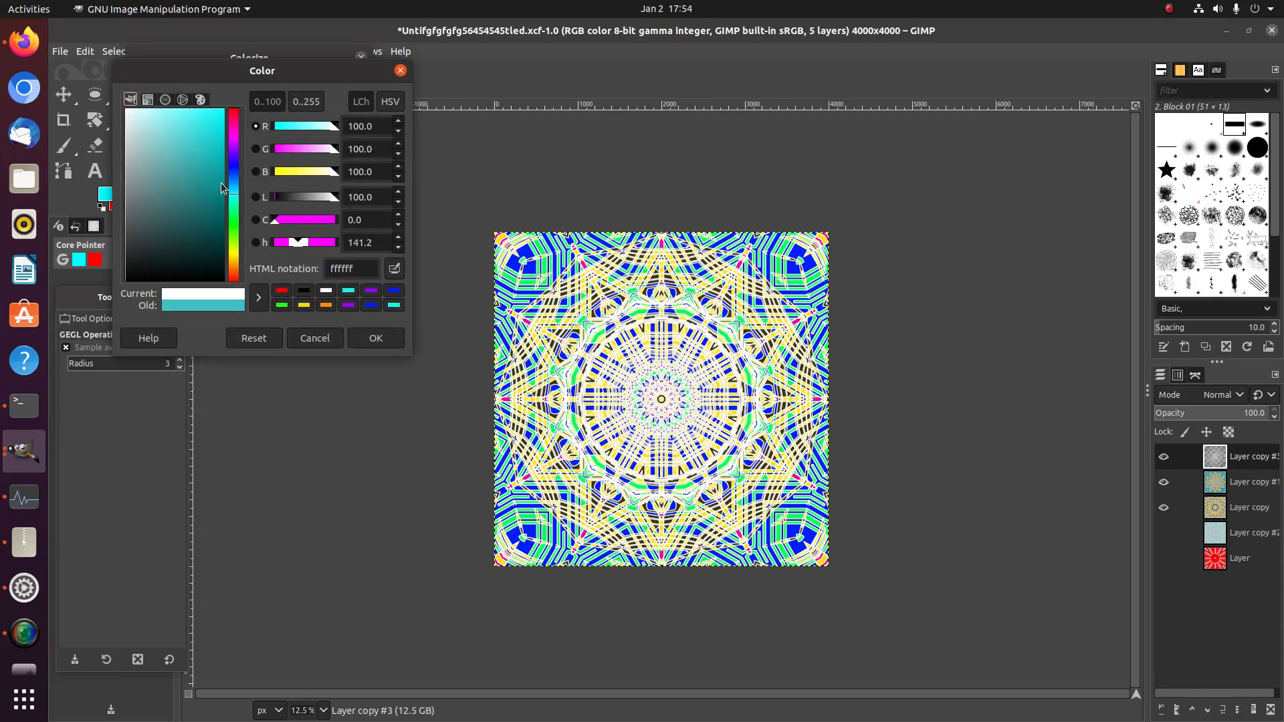
click(375, 339)
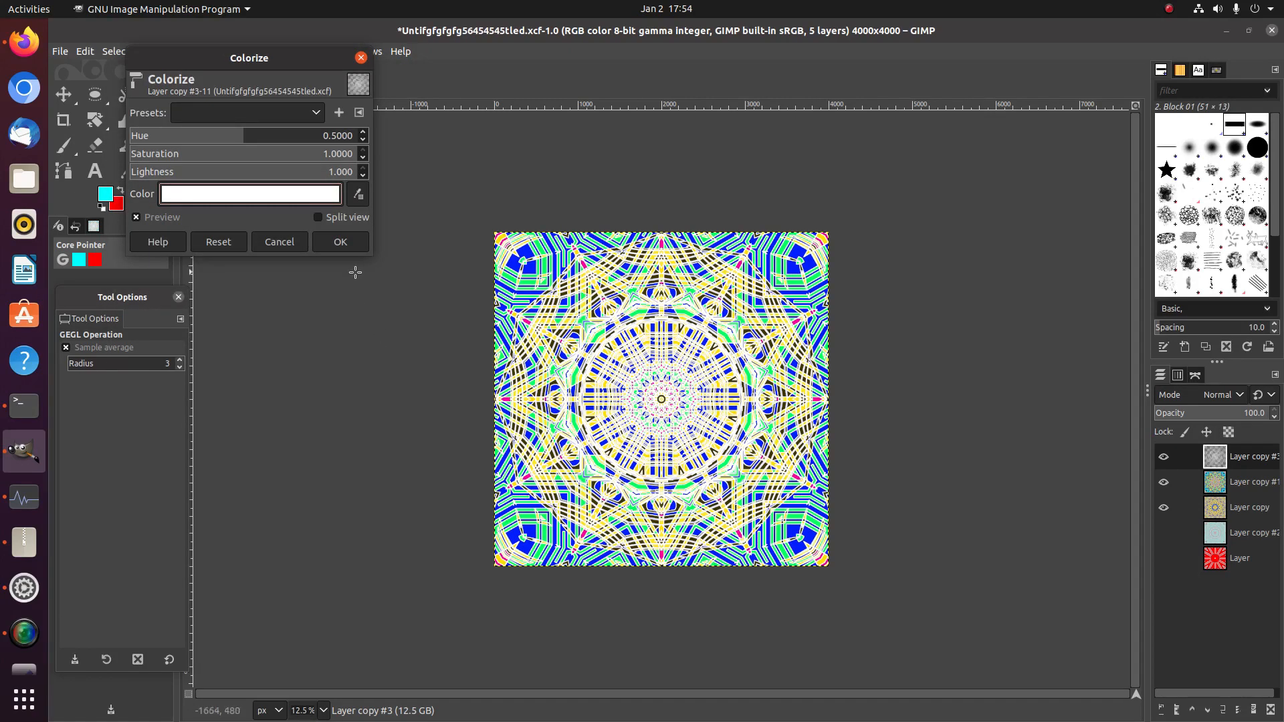
click(334, 244)
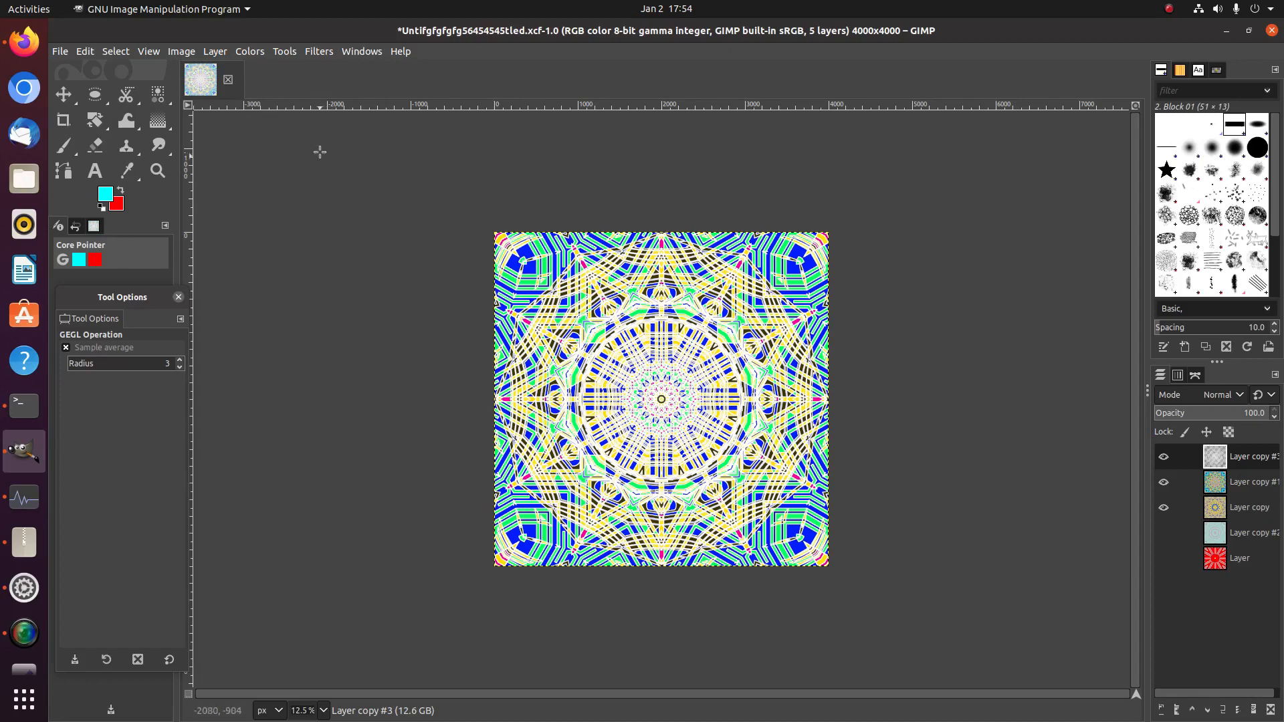
- Invert the colors of the edge layer to make its lines black
click(250, 54)
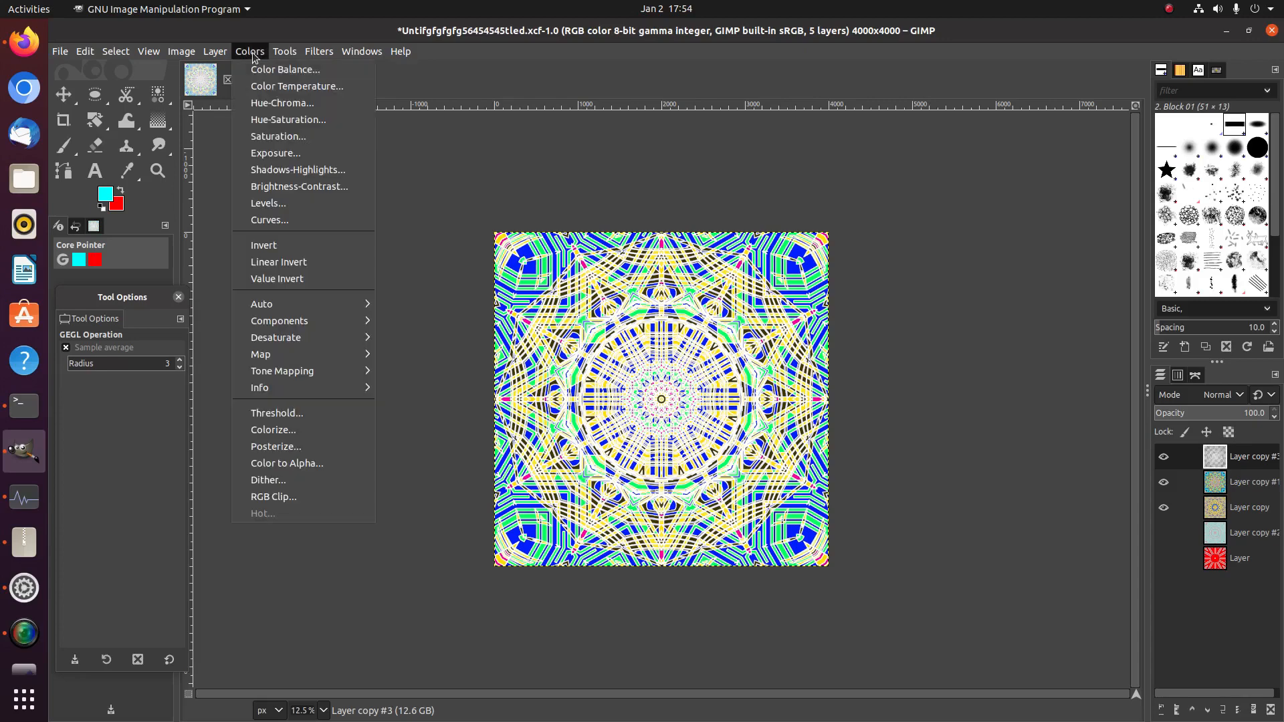
click(309, 242)
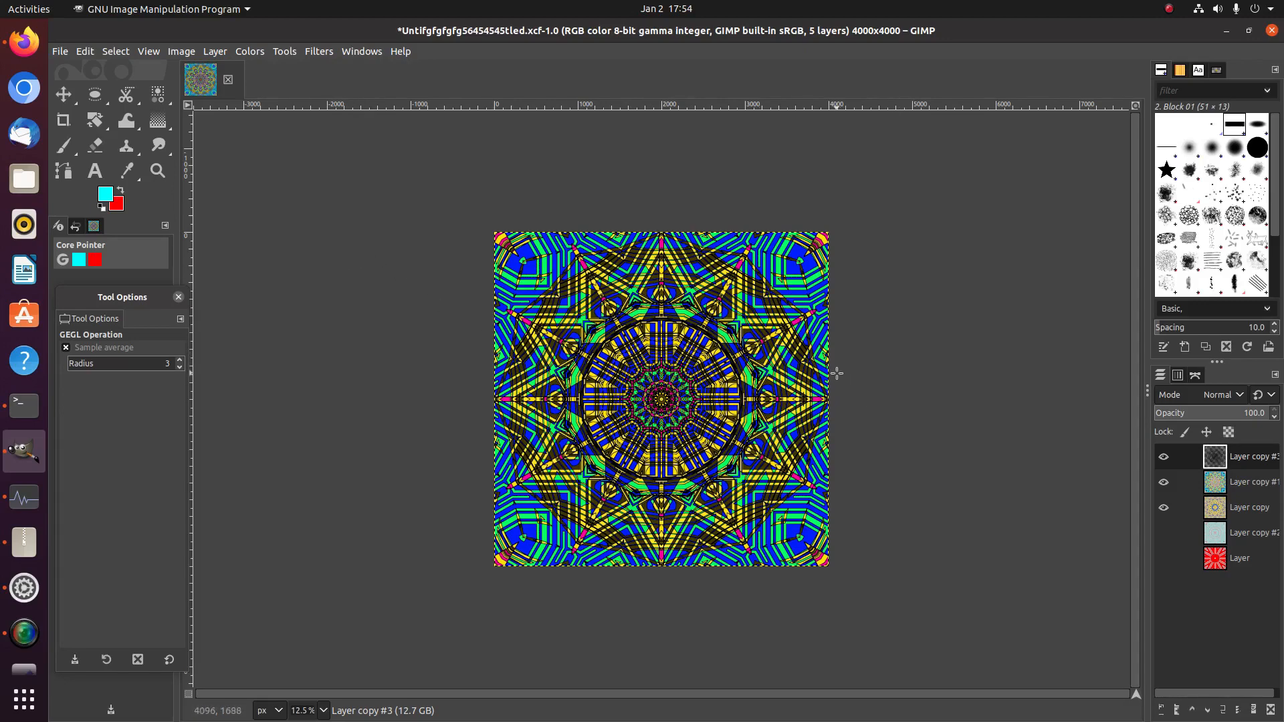
key(plus)
key(plus)
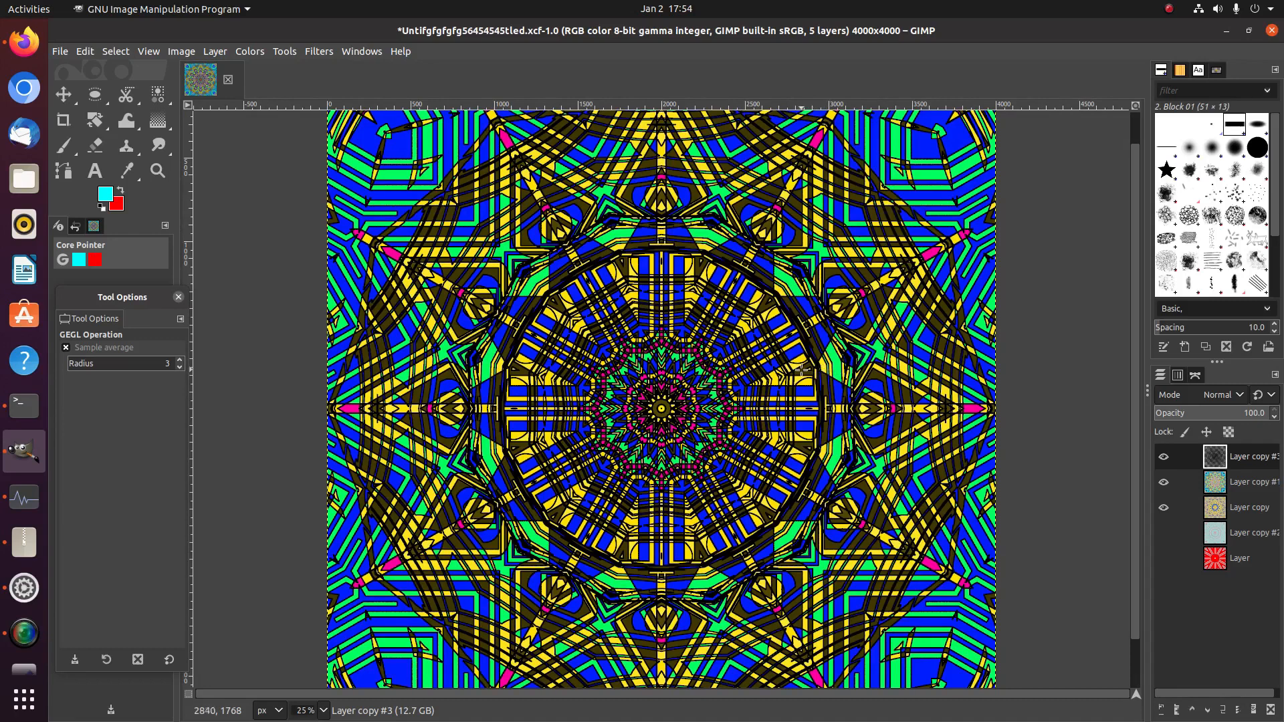
click(1211, 483)
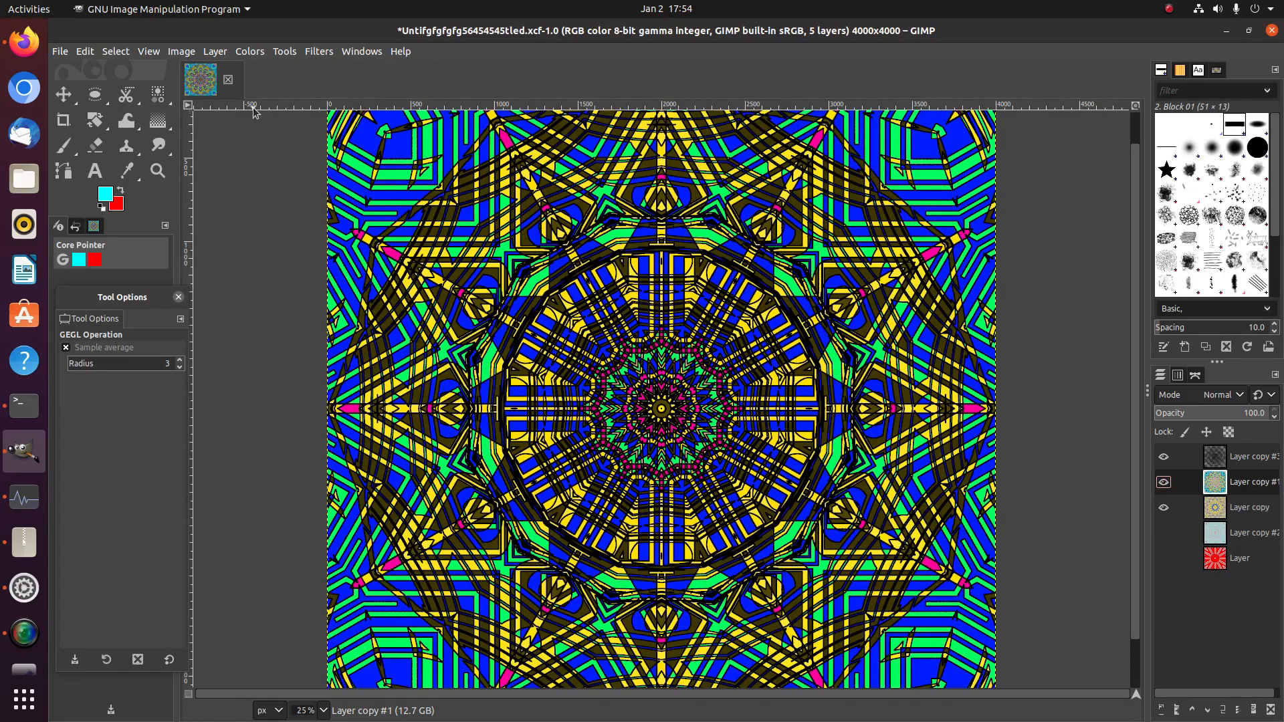
click(244, 53)
click(267, 117)
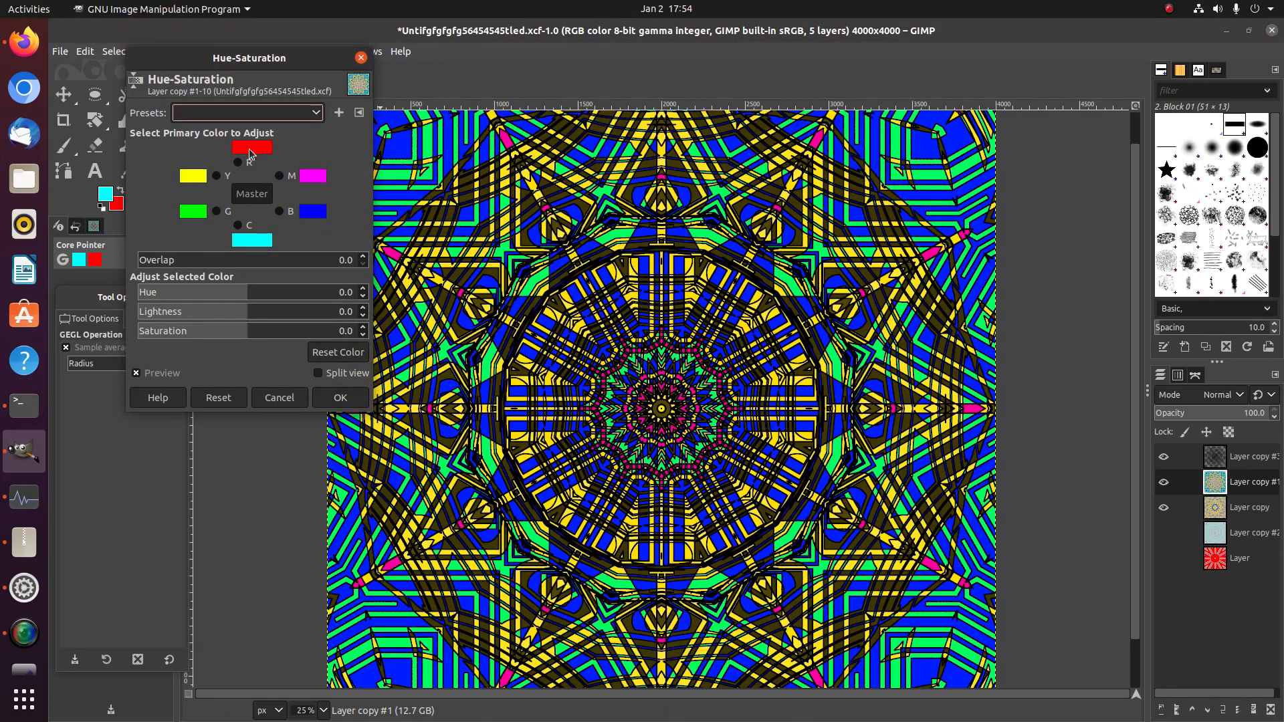
click(360, 58)
- Hide the edge-line layer and duplicate Layer copy #1 above itself
click(1163, 459)
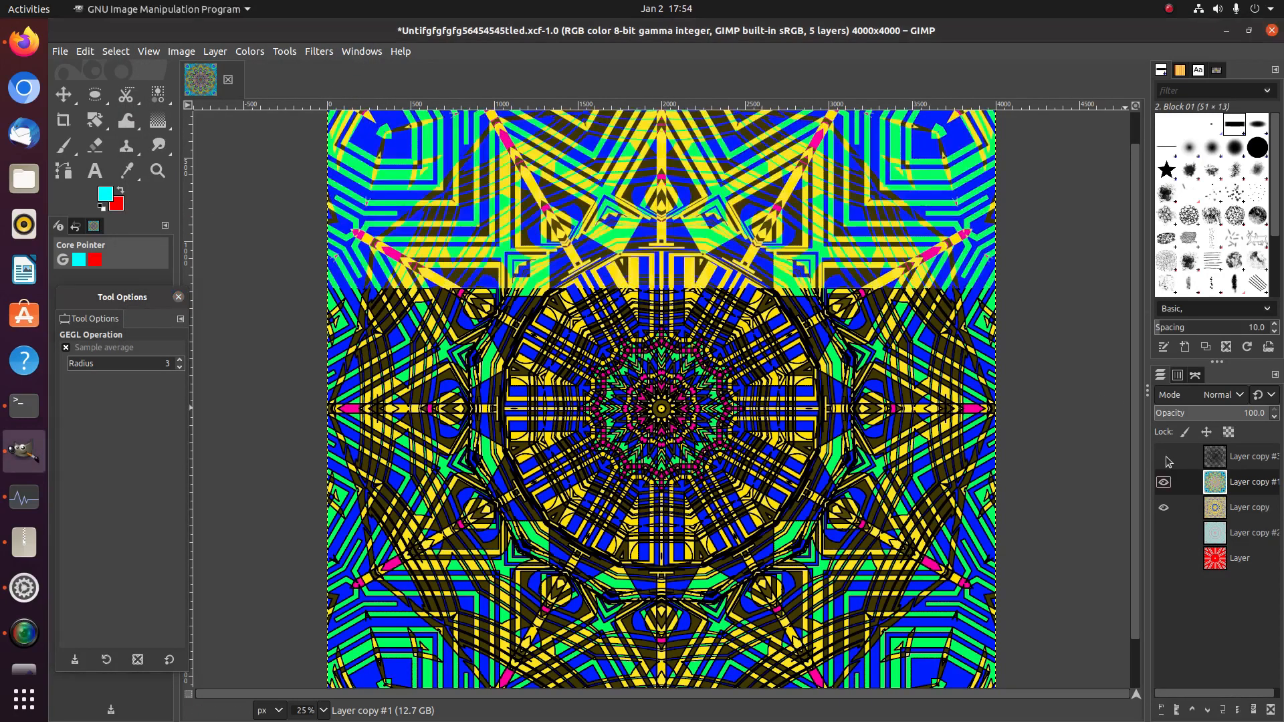
scroll(542, 328, up, 8)
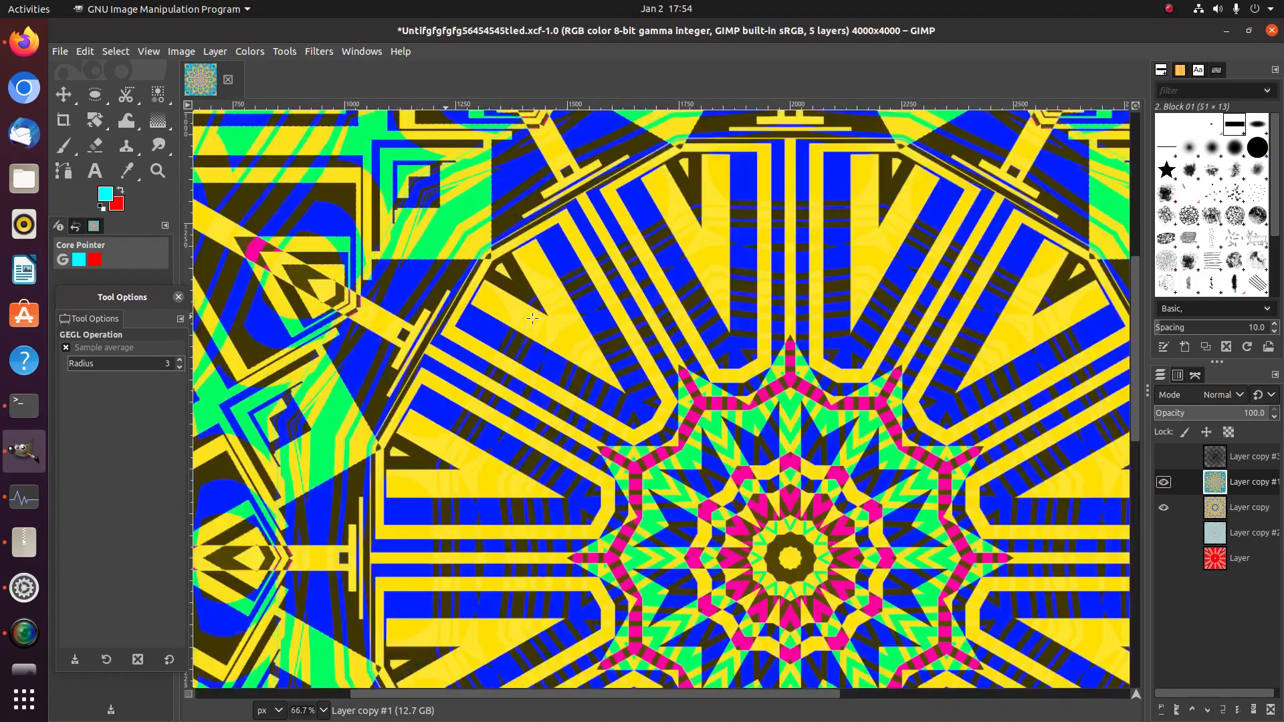
scroll(532, 318, up, 2)
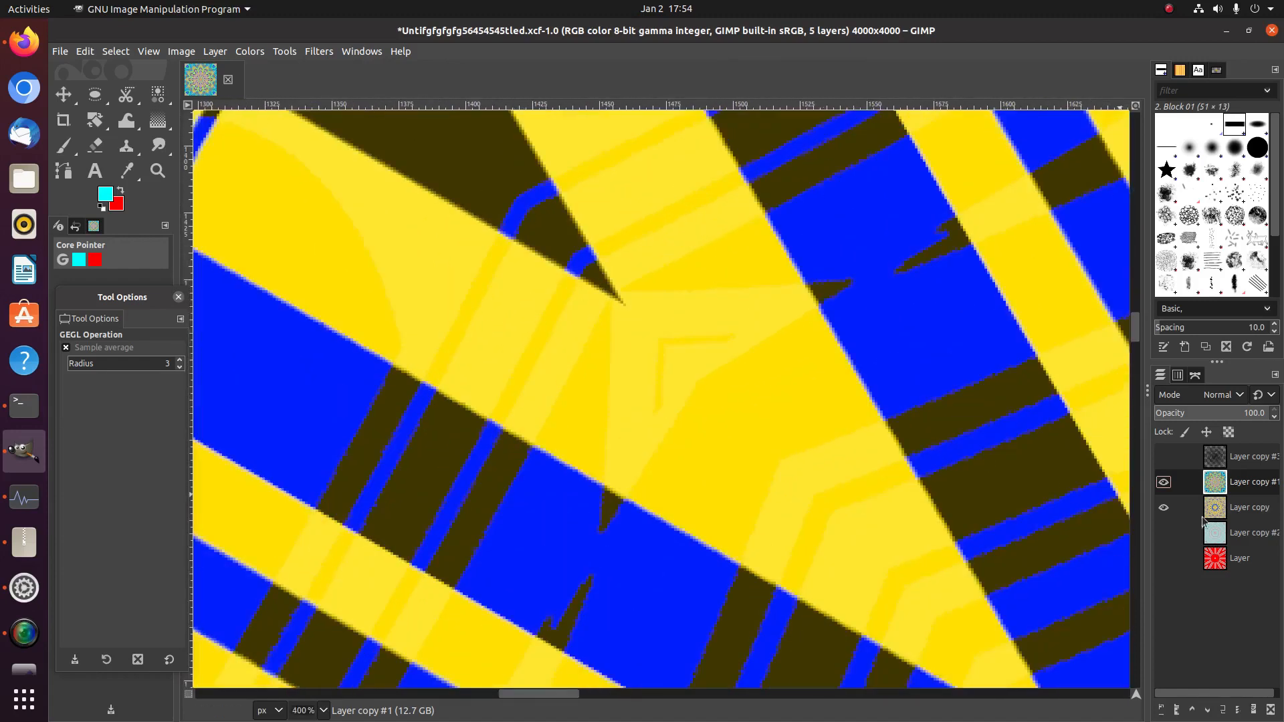
right_click(1215, 490)
click(1089, 153)
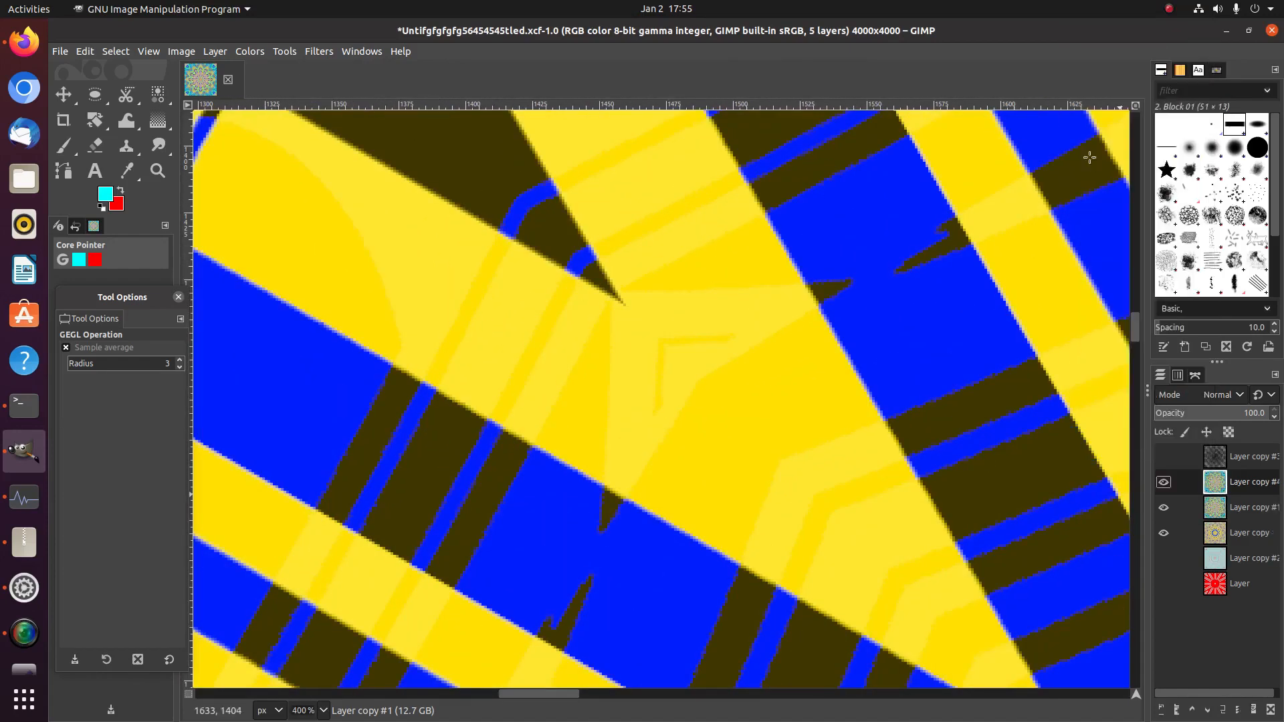
- Apply Brightness-Contrast to the duplicated layer with brightness -99 and contrast 127
click(250, 52)
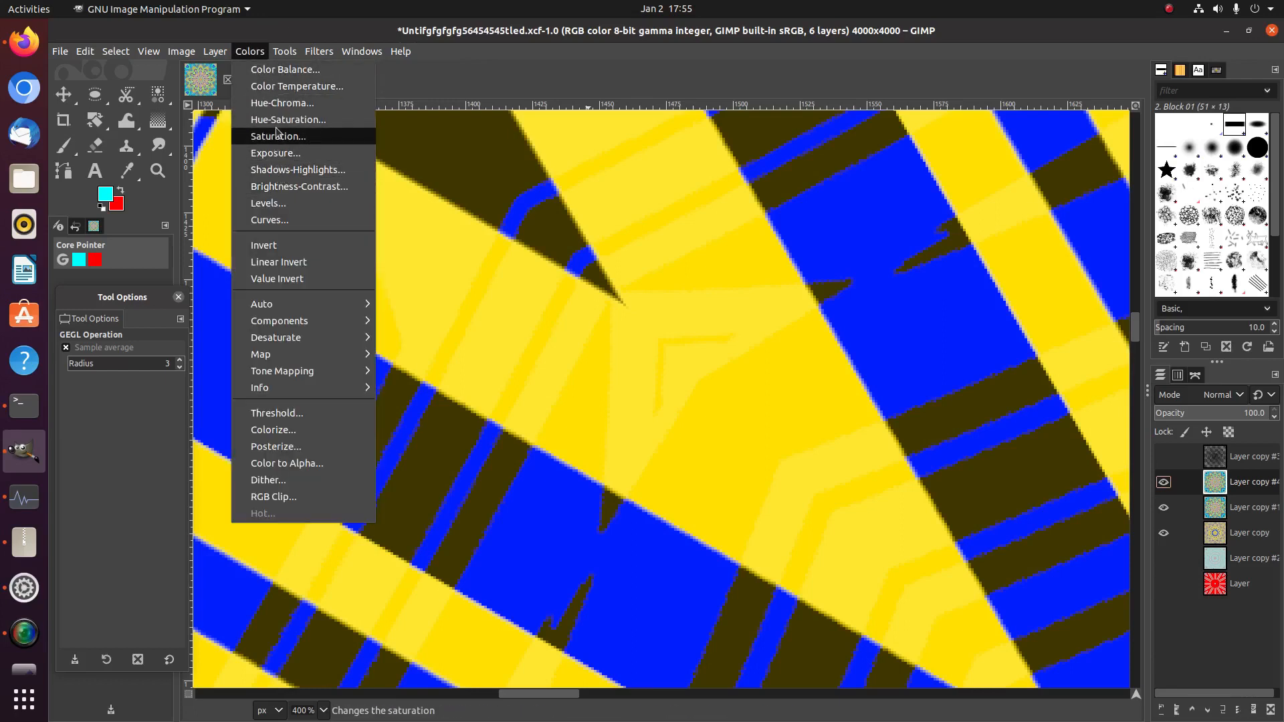
click(289, 189)
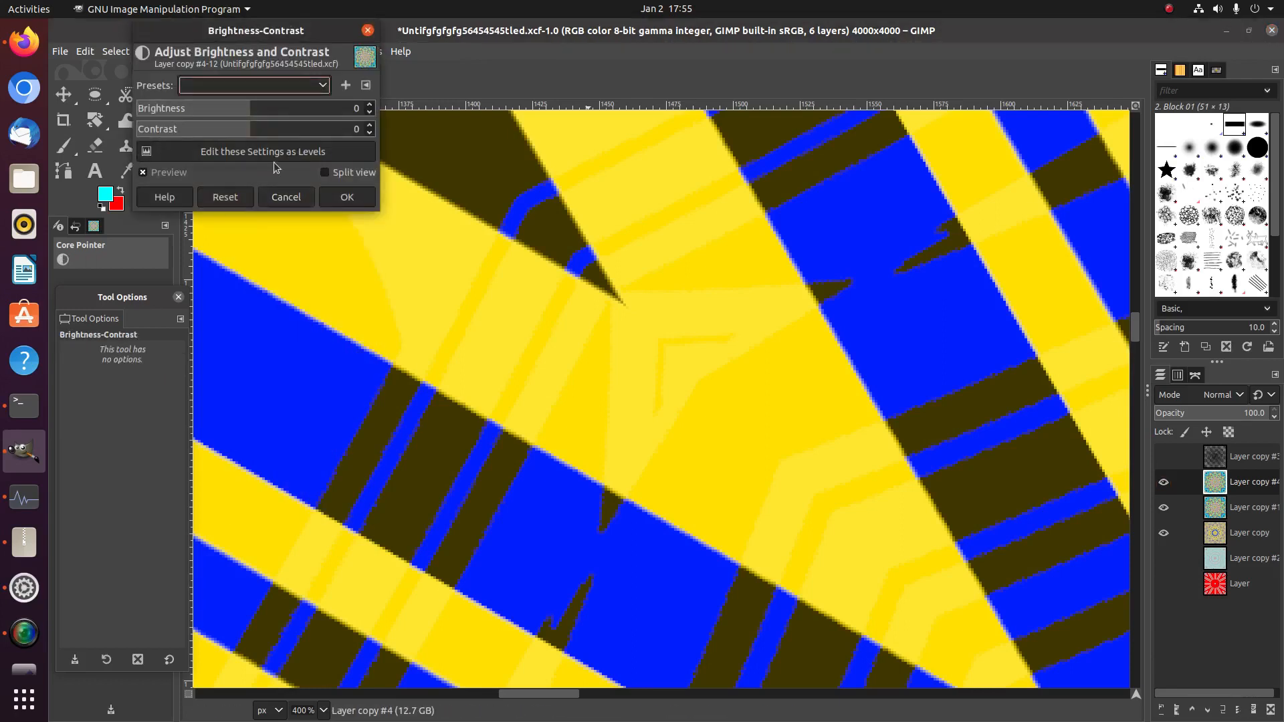
drag(298, 124, 473, 127)
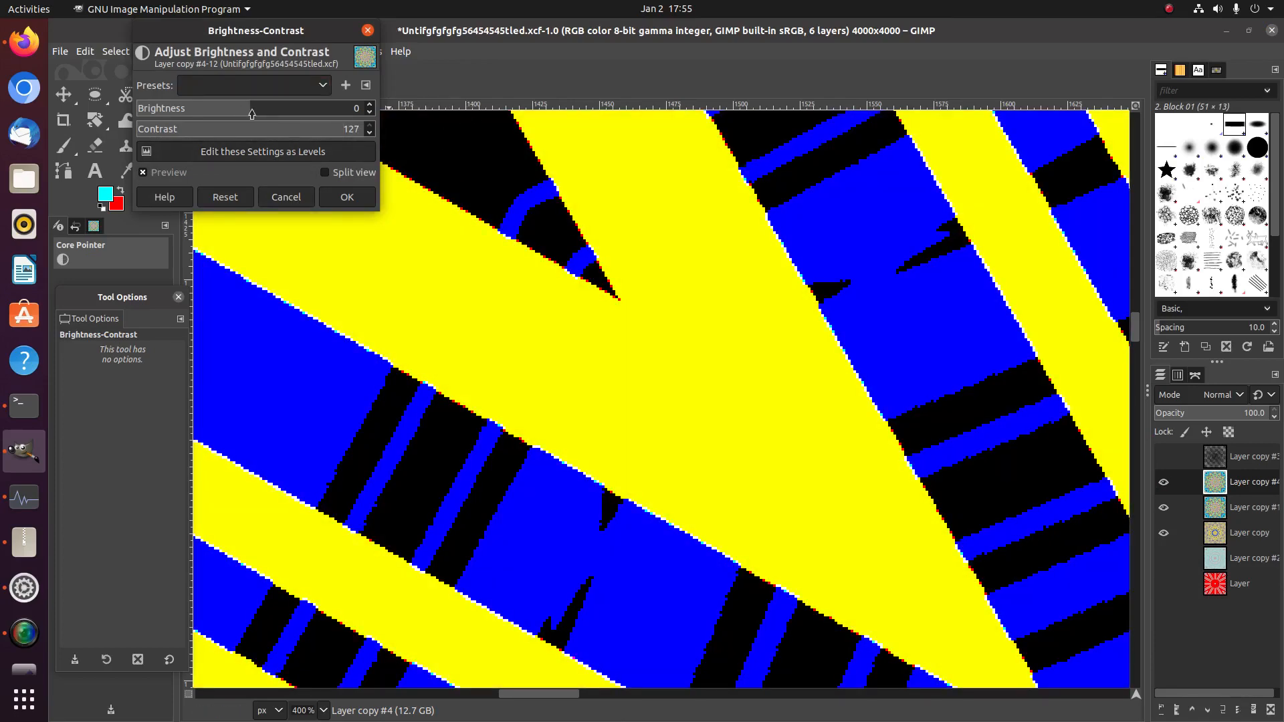
drag(280, 113, 162, 101)
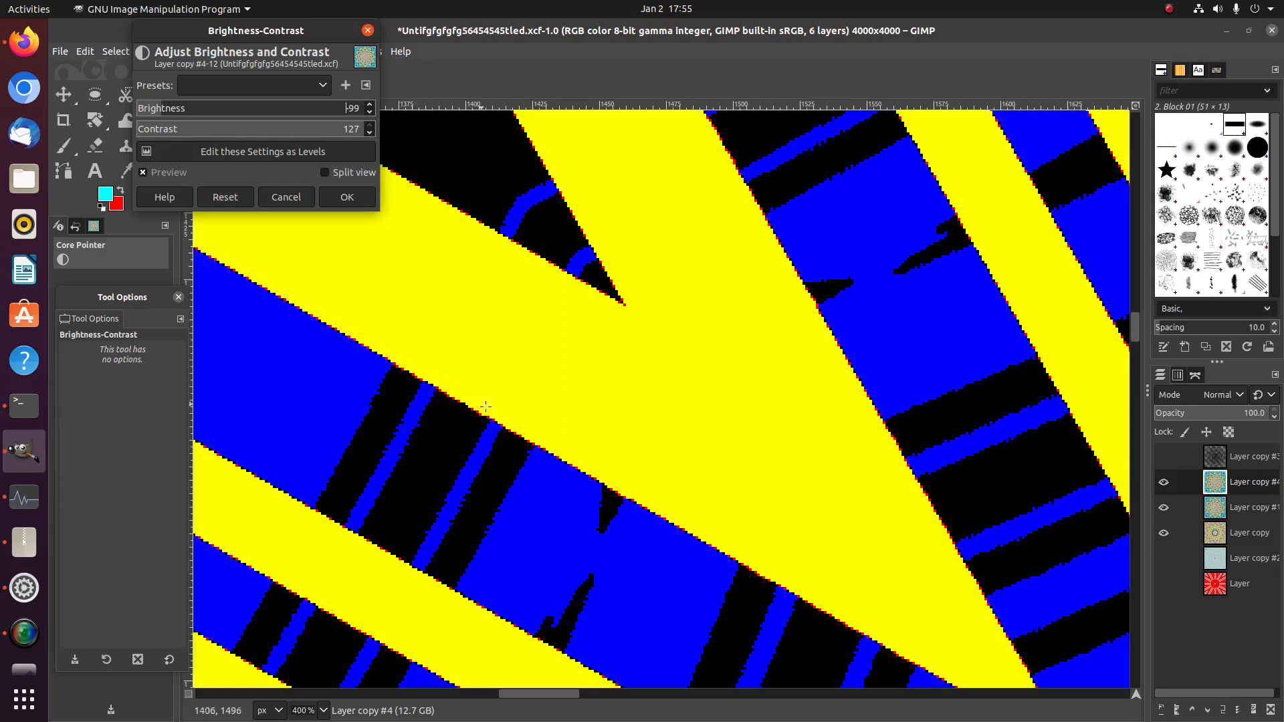
click(347, 197)
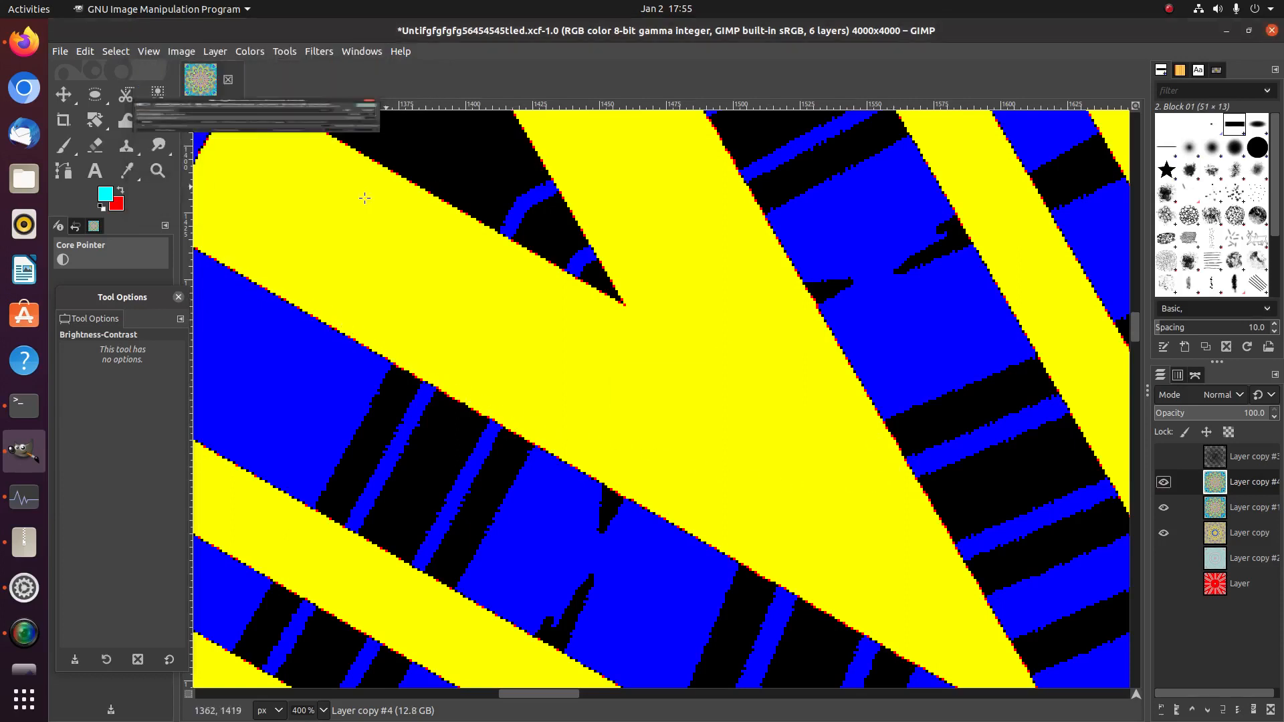
- Compare the contrast-adjusted pattern with and without the edge lines by toggling that layer's visibility, leaving it and Layer copy hidden
click(1163, 459)
click(1163, 458)
click(1163, 459)
click(1163, 459)
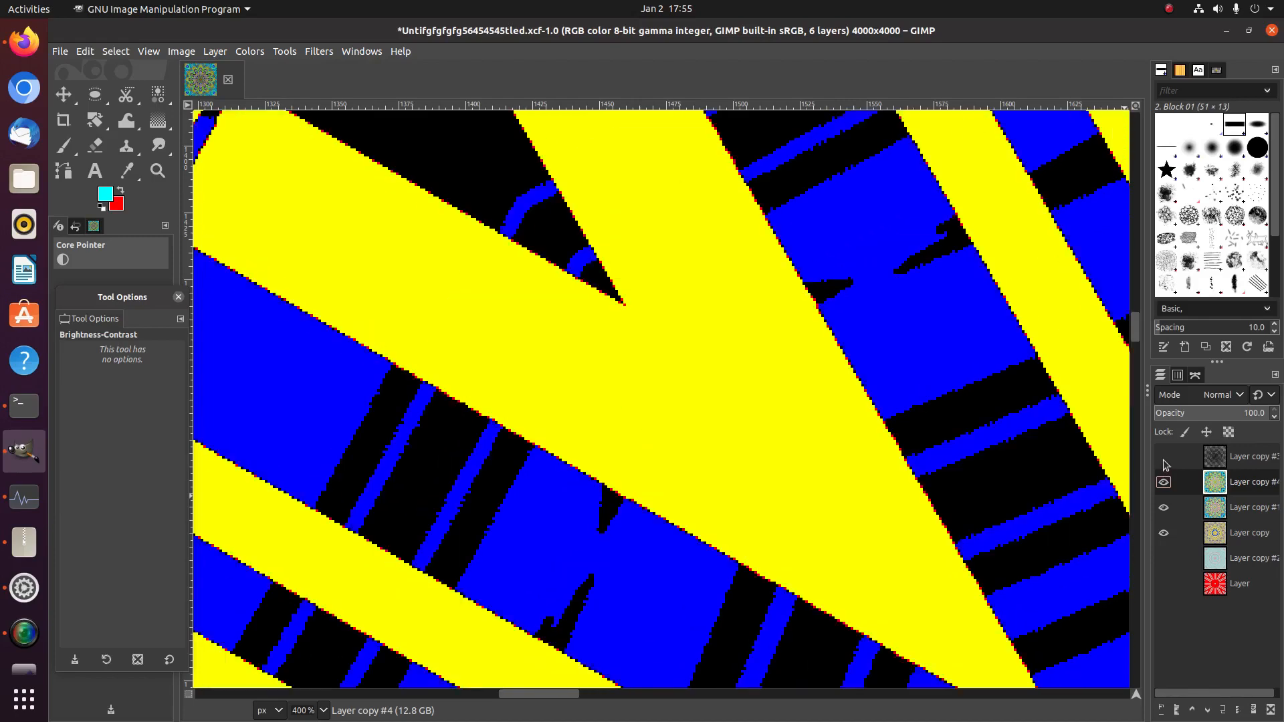
click(1163, 458)
click(1163, 459)
click(1163, 458)
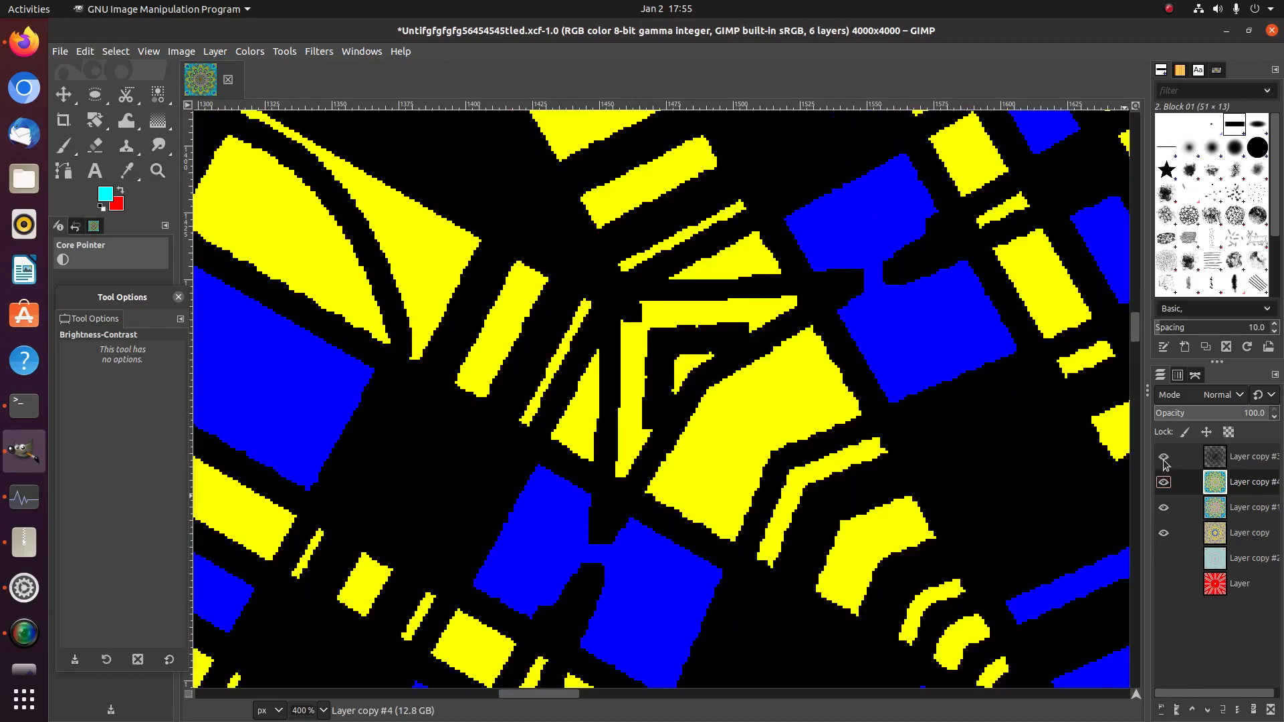
click(1163, 460)
click(1163, 460)
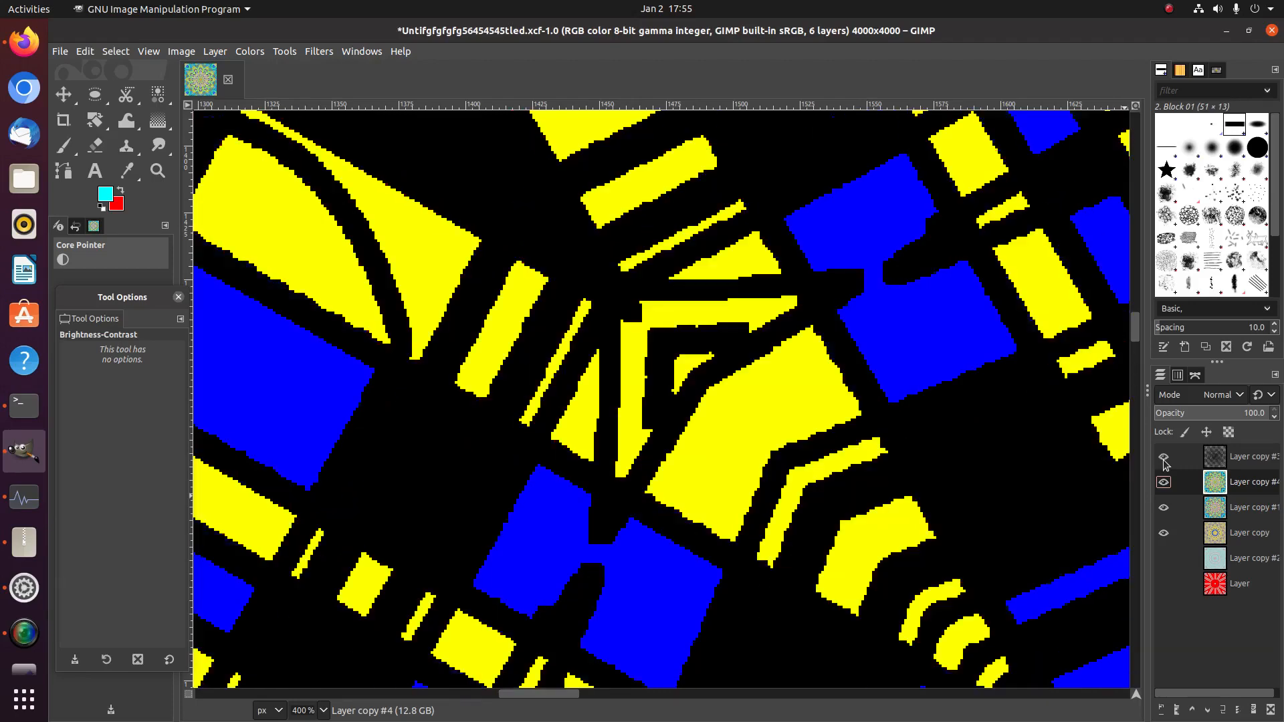
click(1163, 460)
click(1163, 460)
click(1164, 460)
click(1163, 460)
click(1163, 460)
click(1163, 460)
click(1163, 460)
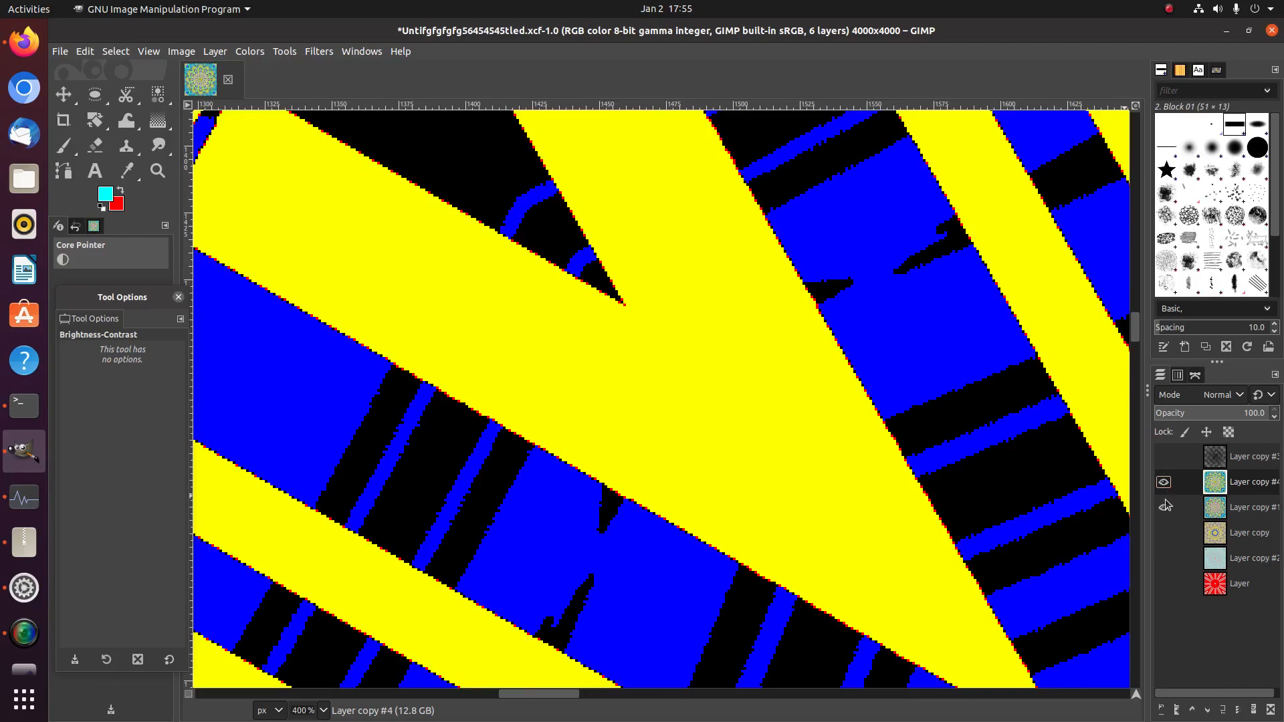
- Examine the whole contrast-adjusted pattern without the edge-line overlay
key(minus)
key(minus)
key(minus)
key(minus)
key(minus)
key(minus)
key(minus)
key(minus)
key(minus)
key(minus)
key(minus)
key(minus)
key(plus)
key(plus)
key(plus)
key(minus)
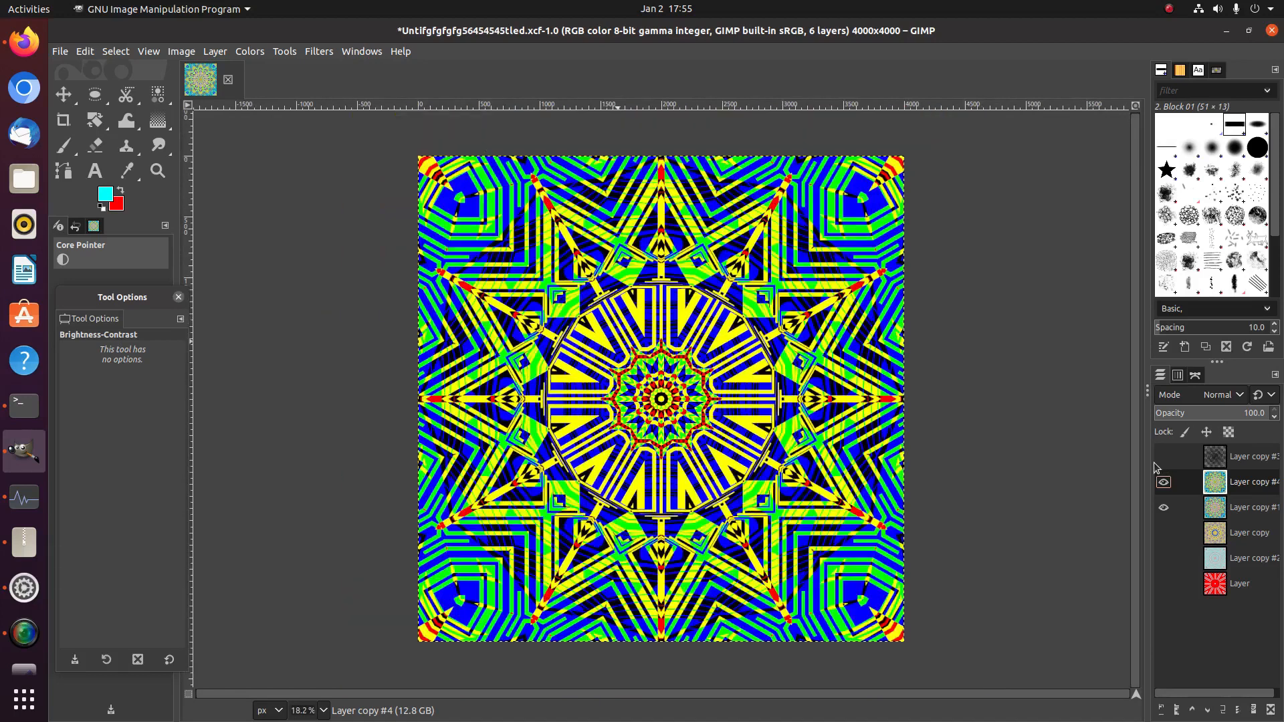
- Hide the contrast-adjusted duplicate to compare it with the layer below, and delete the duplicate
click(1165, 491)
right_click(1195, 484)
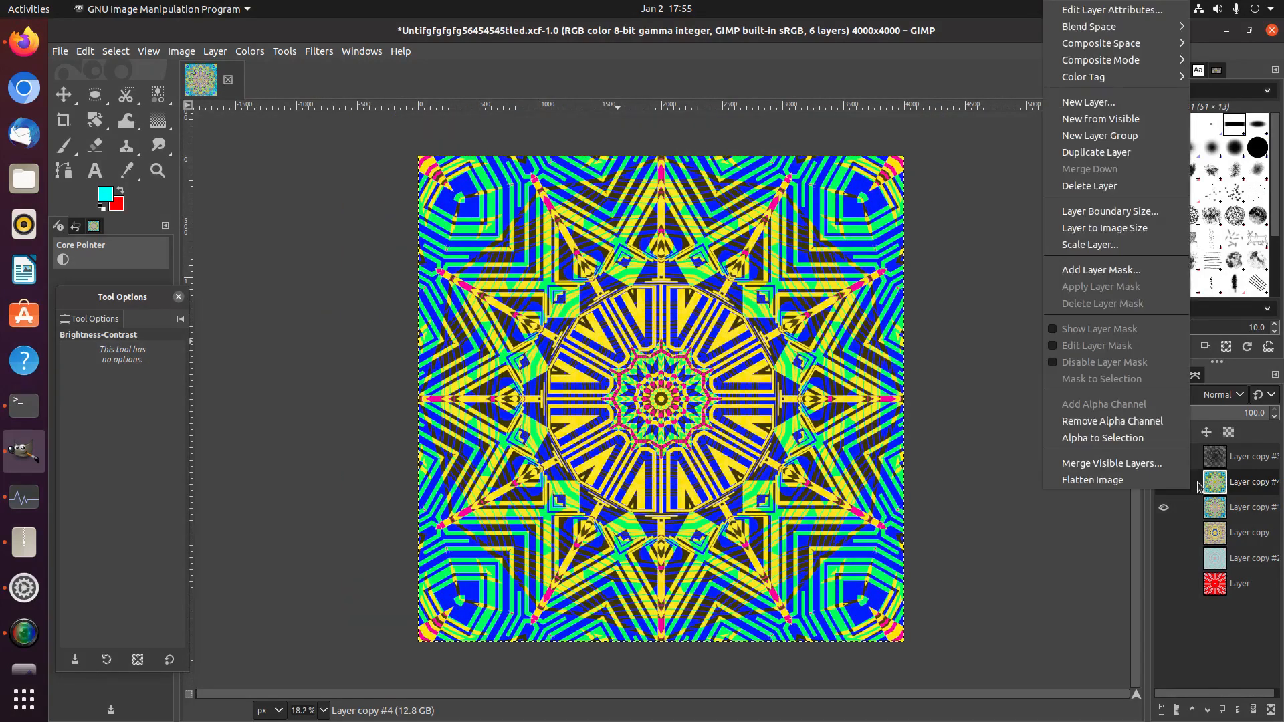
click(1078, 179)
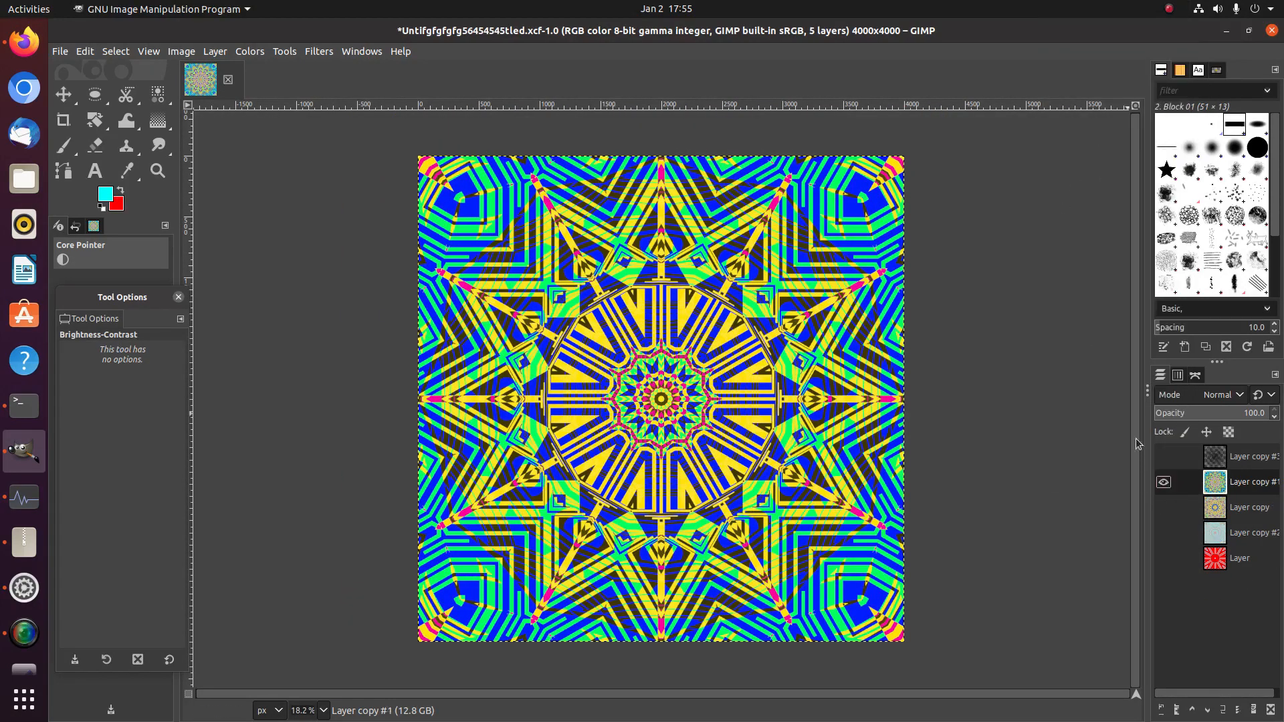
- Make a fresh duplicate of Layer copy #1 above itself and show the edge-line layer again
right_click(1207, 477)
click(1091, 152)
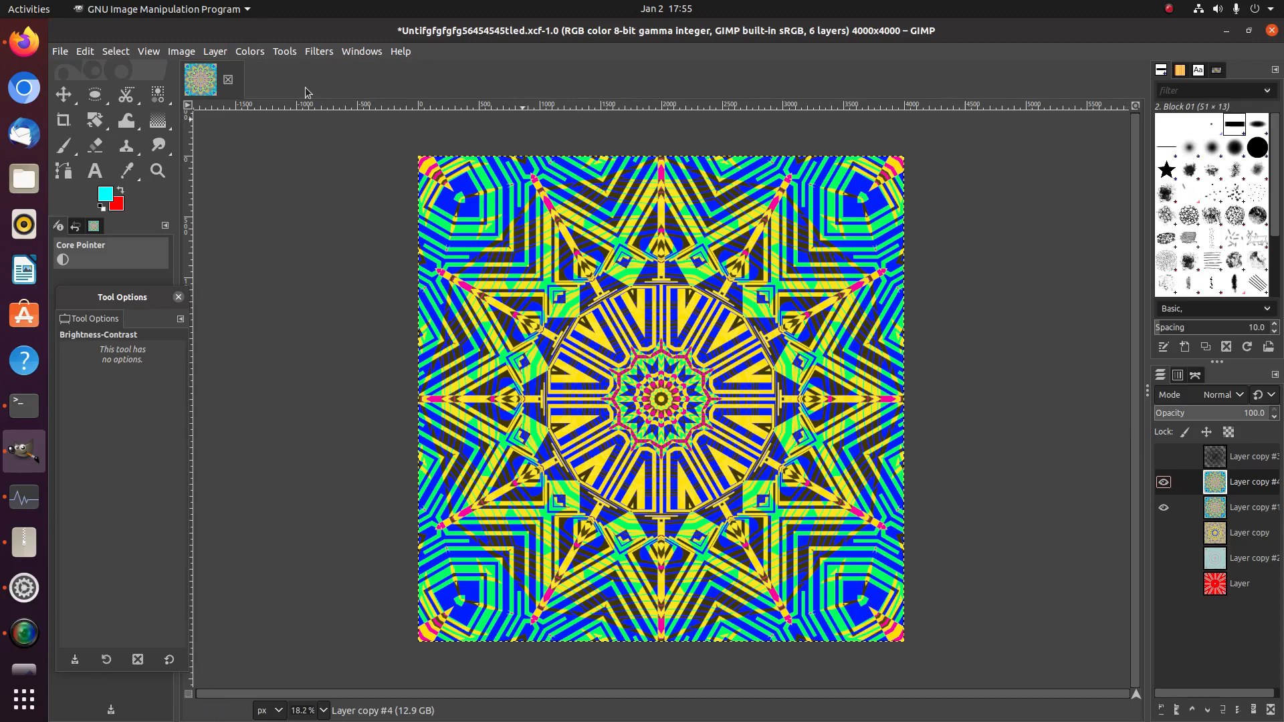
click(1164, 457)
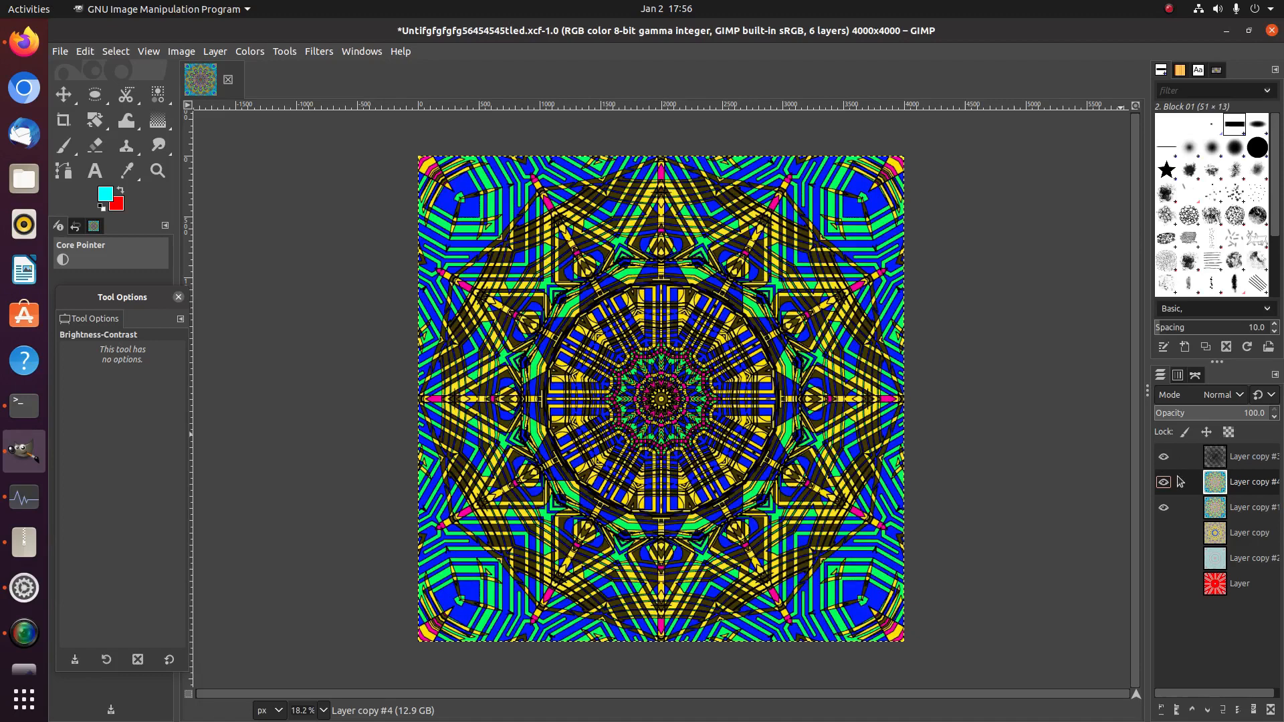
- With Hue-Saturation on Layer copy #4, set the blue hue to 169 and green to hue 51.6, lightness 26.2, saturation 100
click(251, 52)
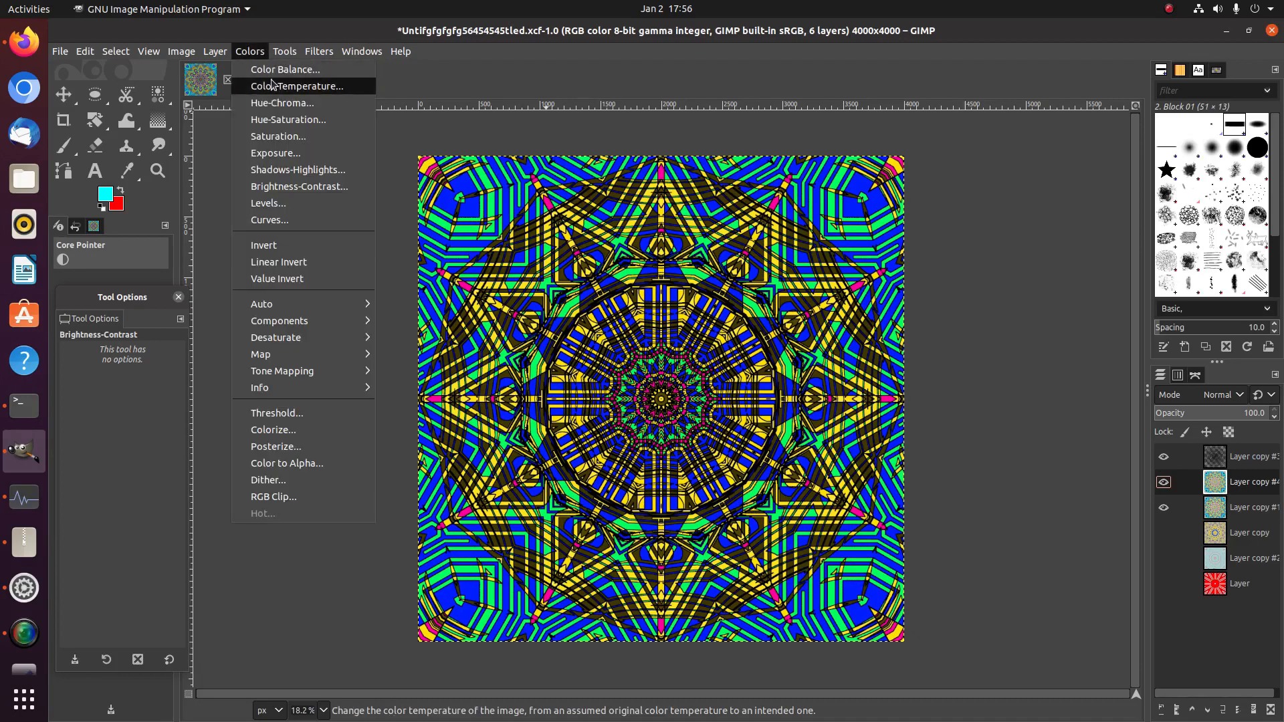
click(284, 119)
drag(309, 299, 347, 306)
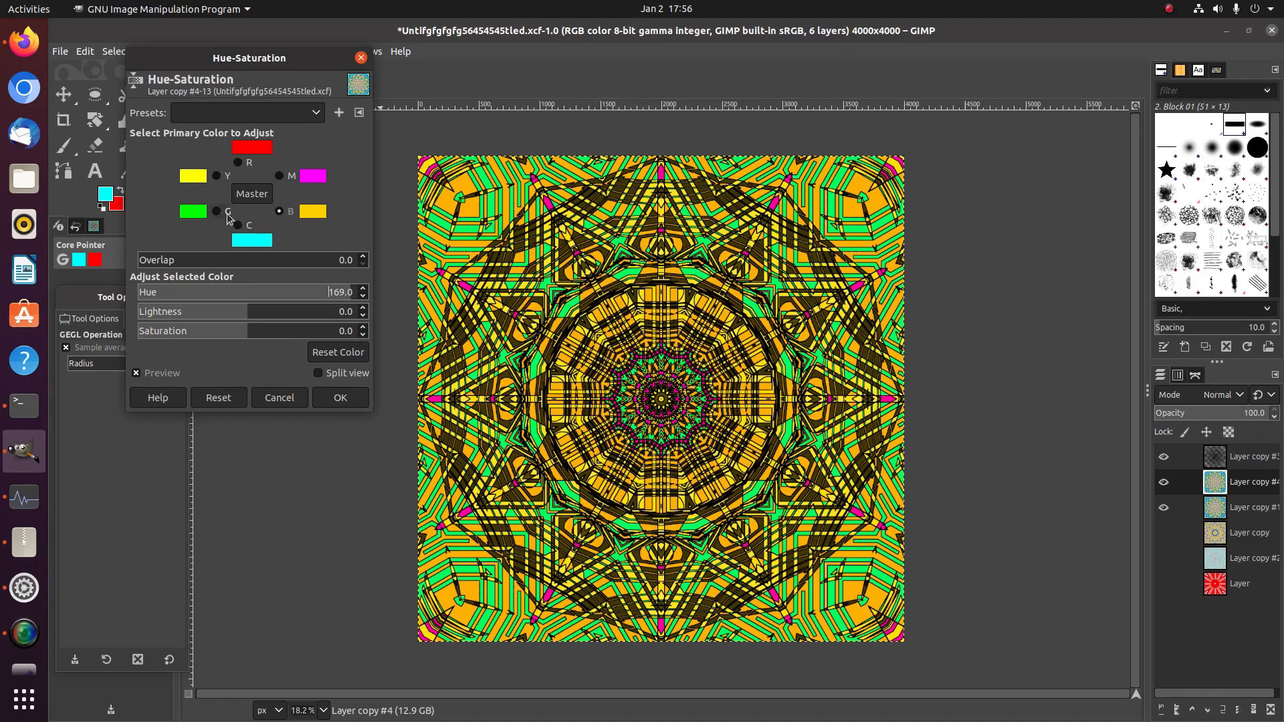
click(228, 214)
click(289, 298)
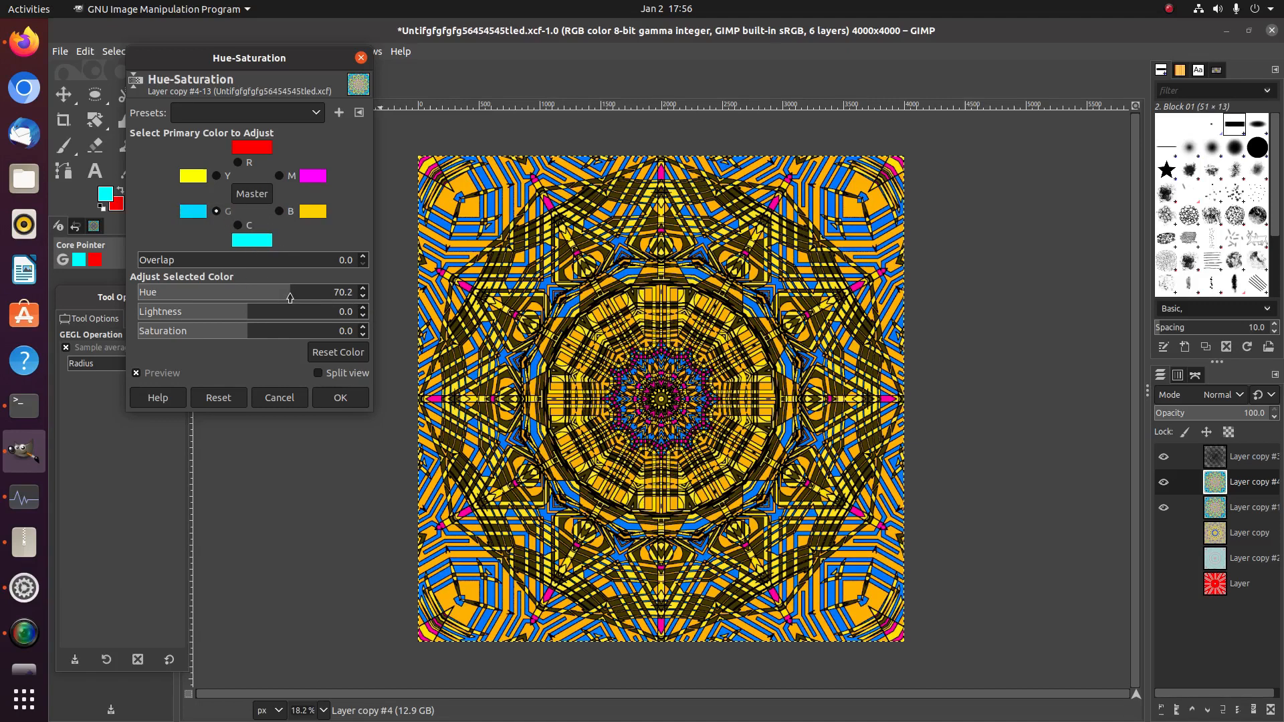
drag(288, 296, 433, 325)
drag(314, 297, 493, 331)
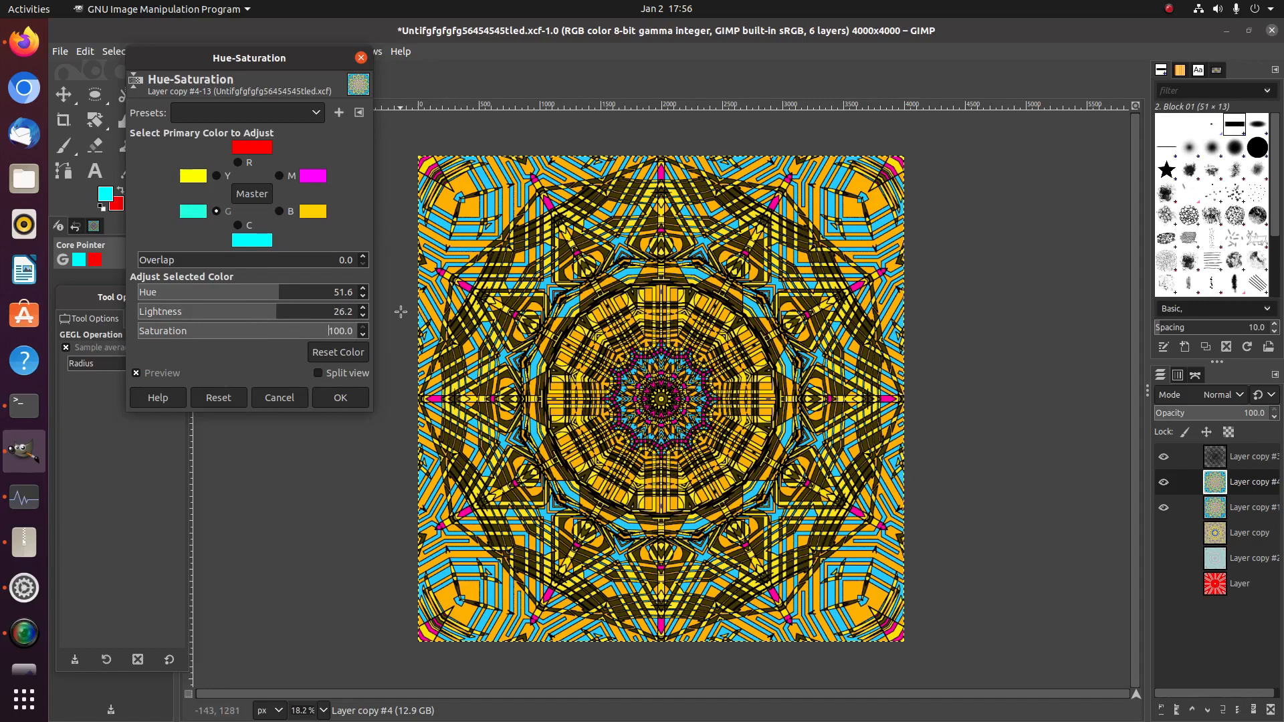
- Set the yellow range to hue 159.1 and lightness -47.6 in the Hue-Saturation adjustment
click(216, 176)
drag(267, 292, 341, 291)
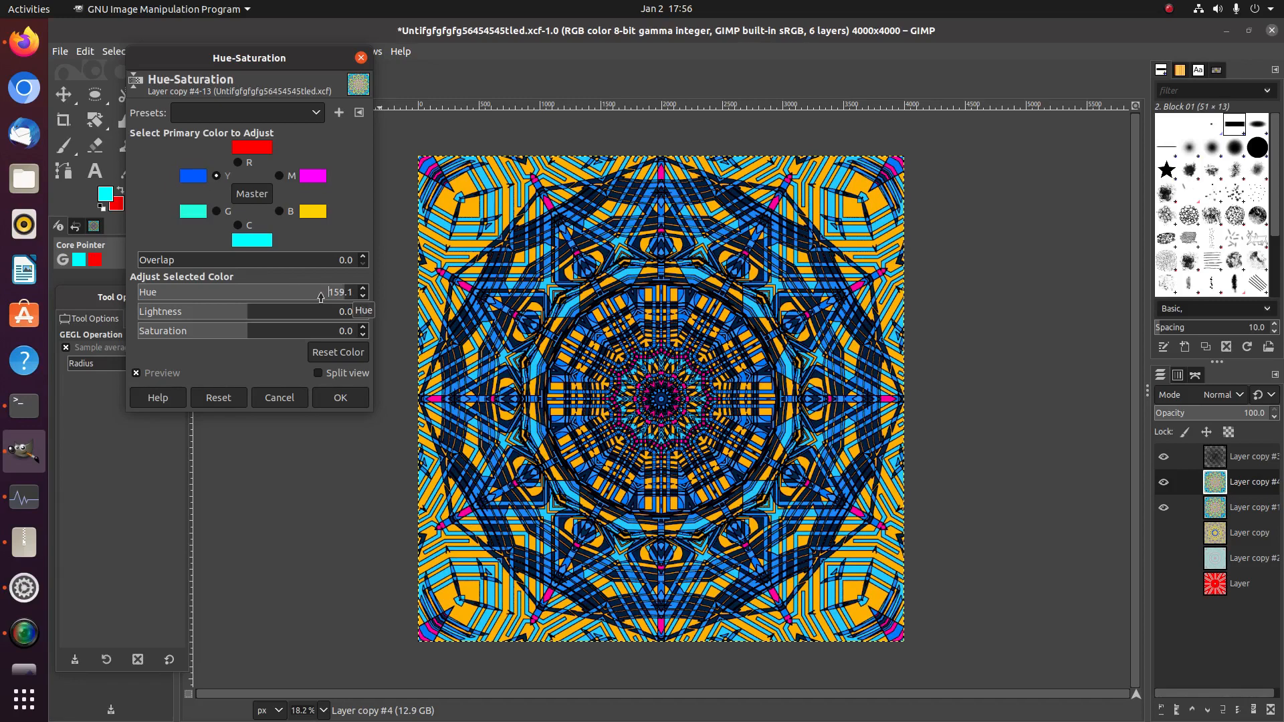
drag(215, 312, 199, 312)
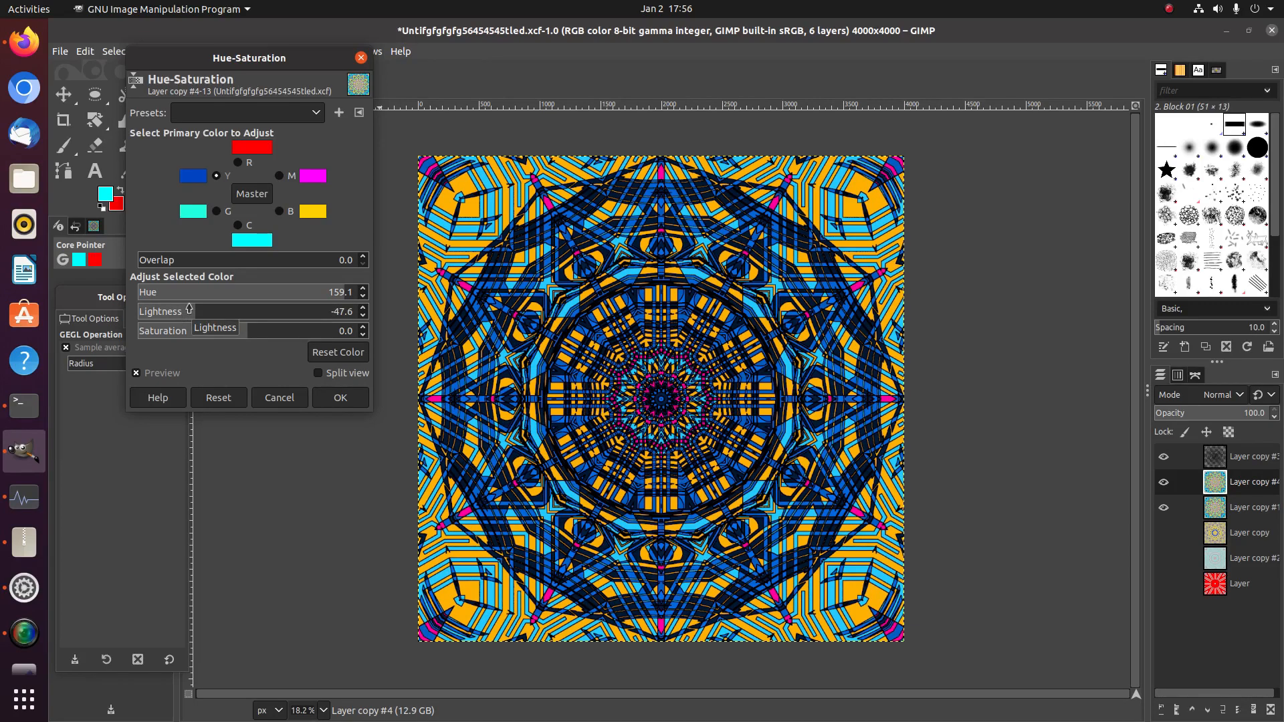
- Set the magenta range to hue -174.5, lightness 100 and saturation 100, and apply the Hue-Saturation adjustment
click(279, 176)
drag(297, 307, 386, 294)
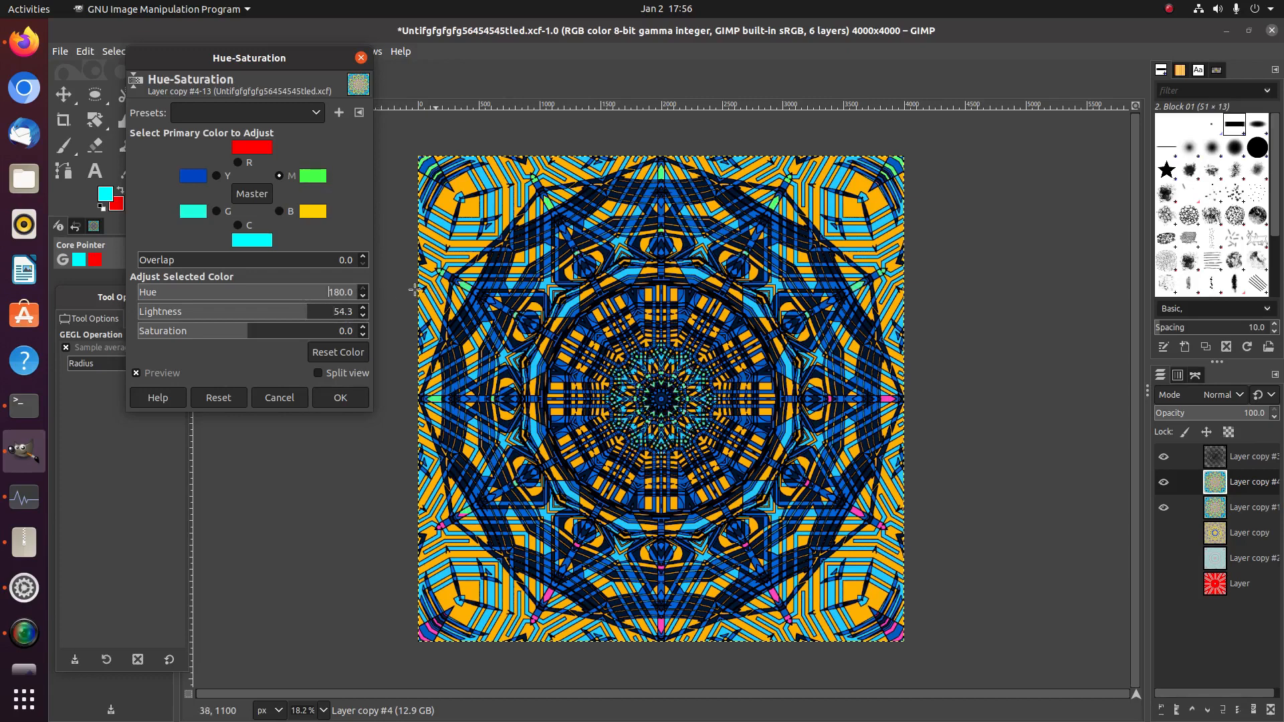
drag(328, 297, 148, 288)
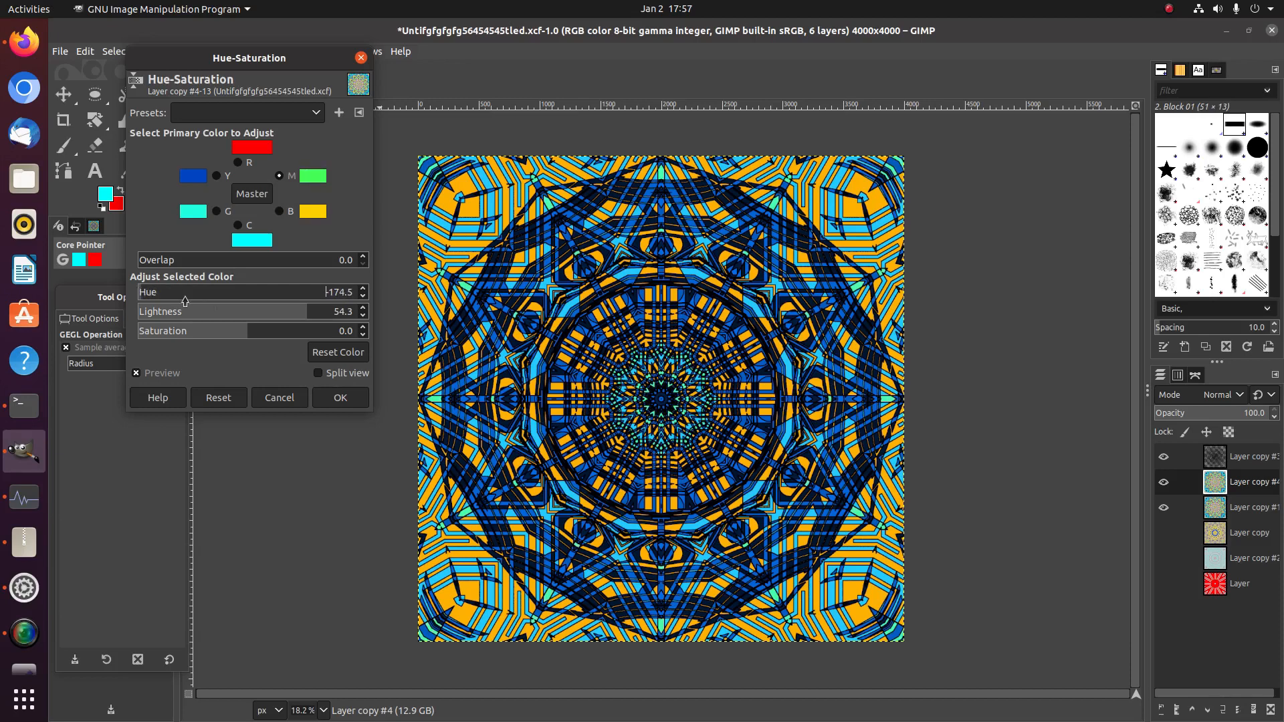
drag(309, 315, 528, 307)
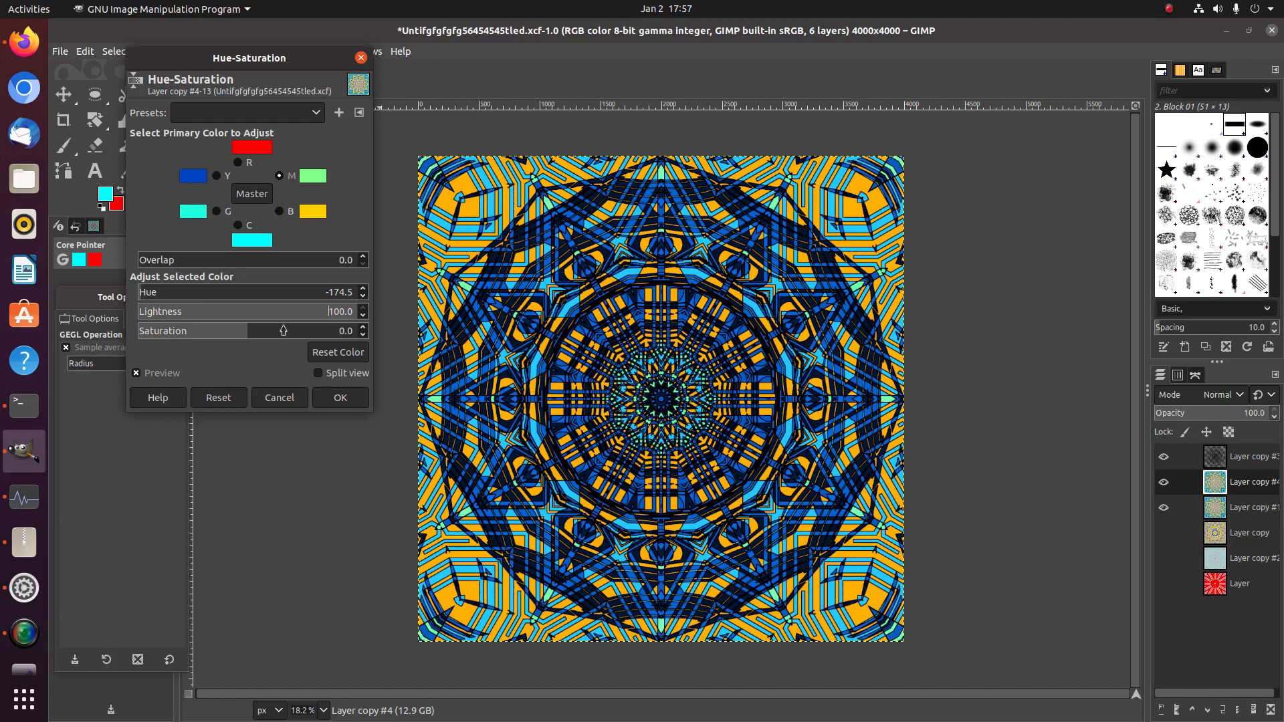
drag(278, 330, 450, 331)
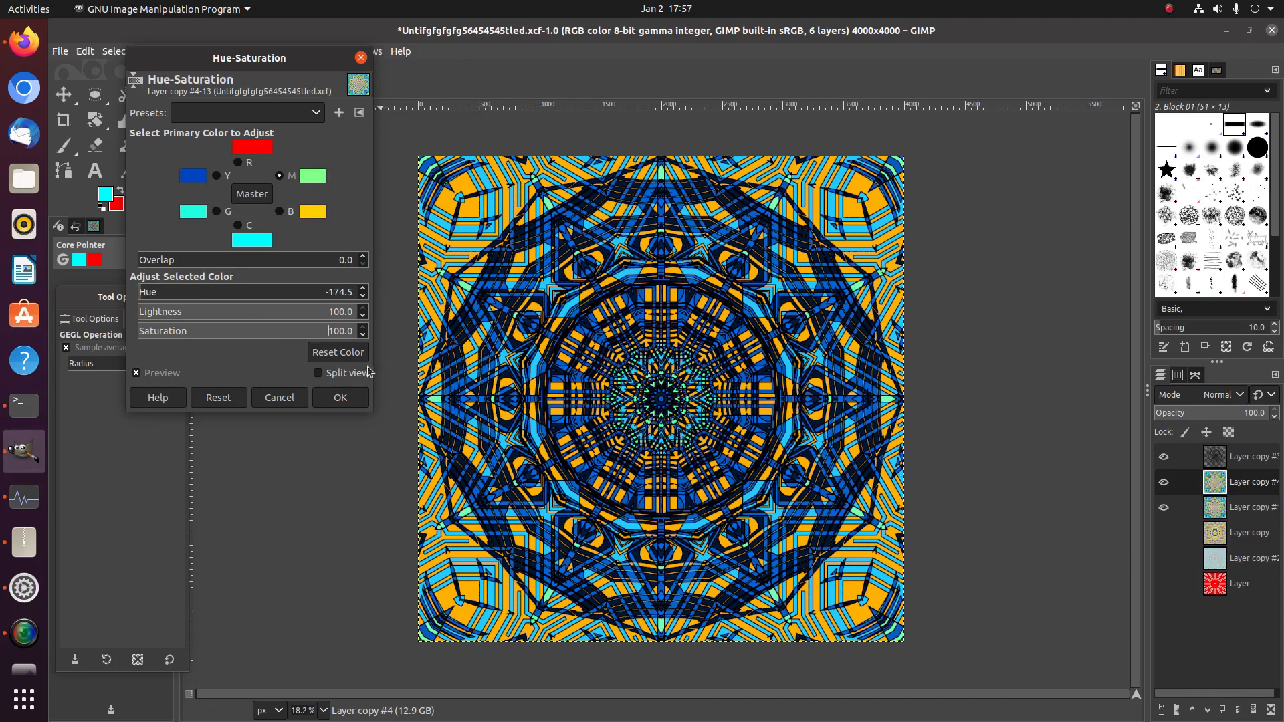
click(341, 397)
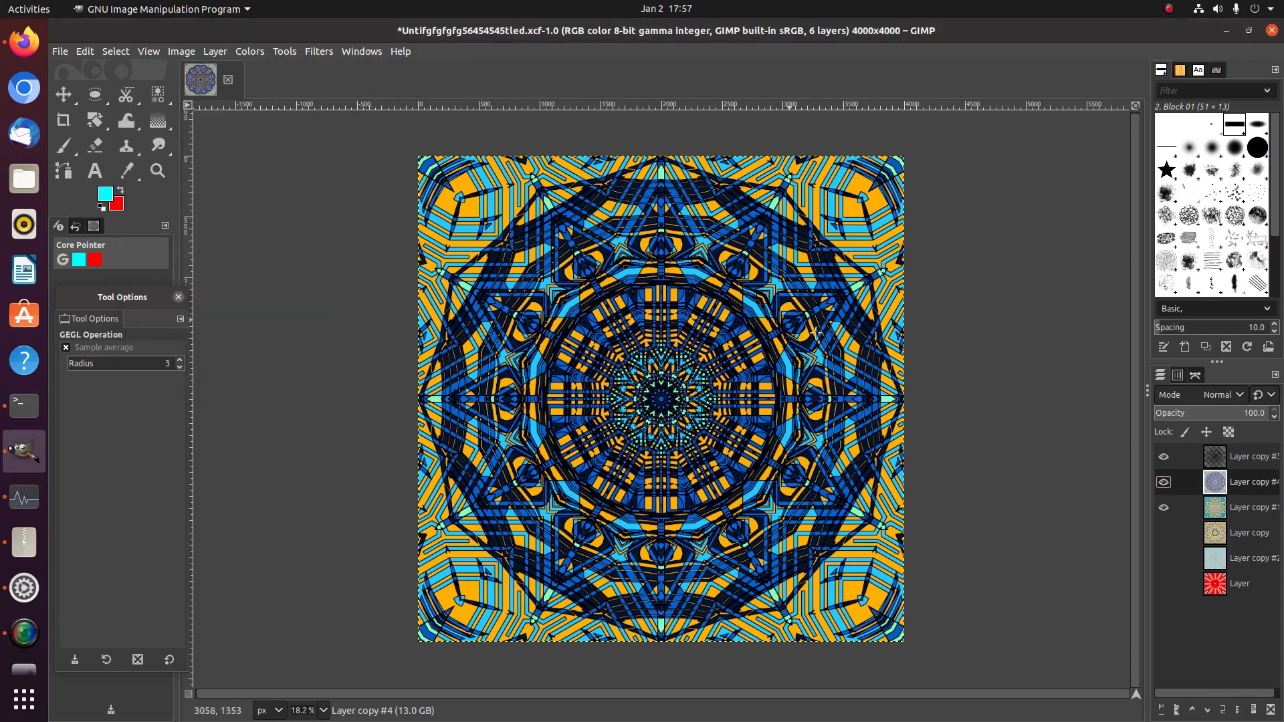
- Merge the visible layers into one, clipped to the image, keeping the invisible layers
right_click(1185, 485)
click(1188, 466)
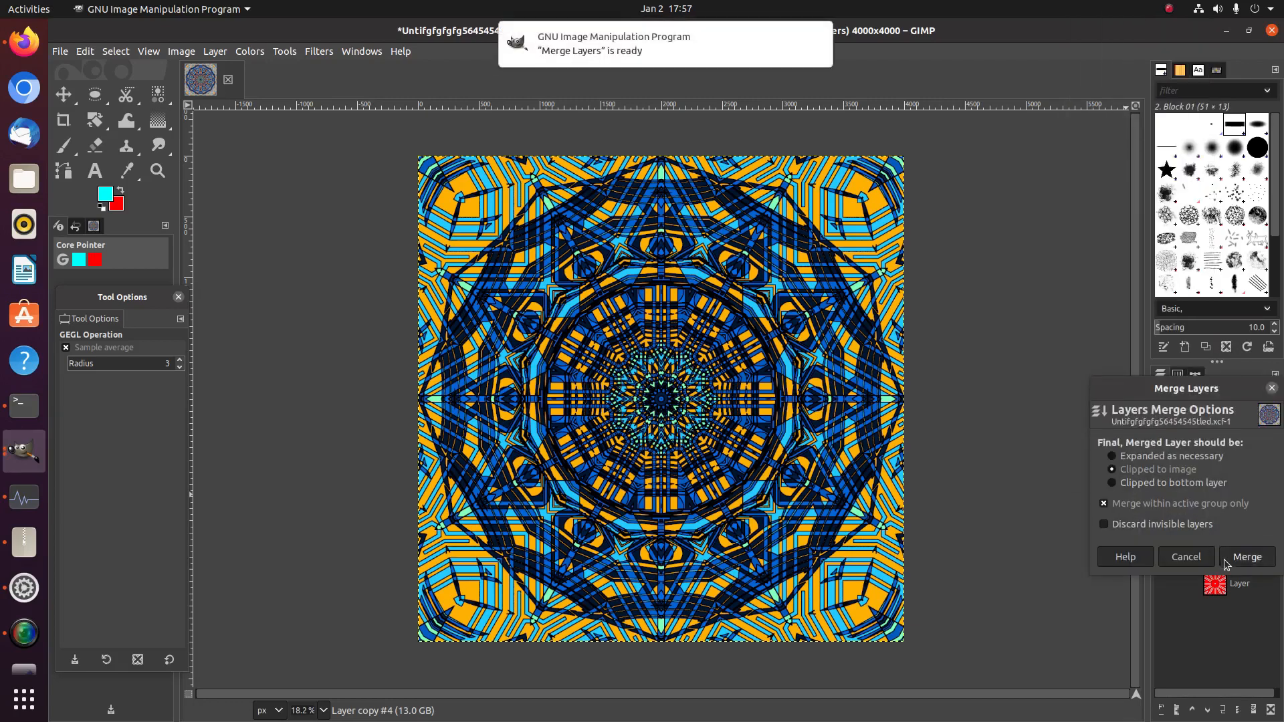
click(1245, 557)
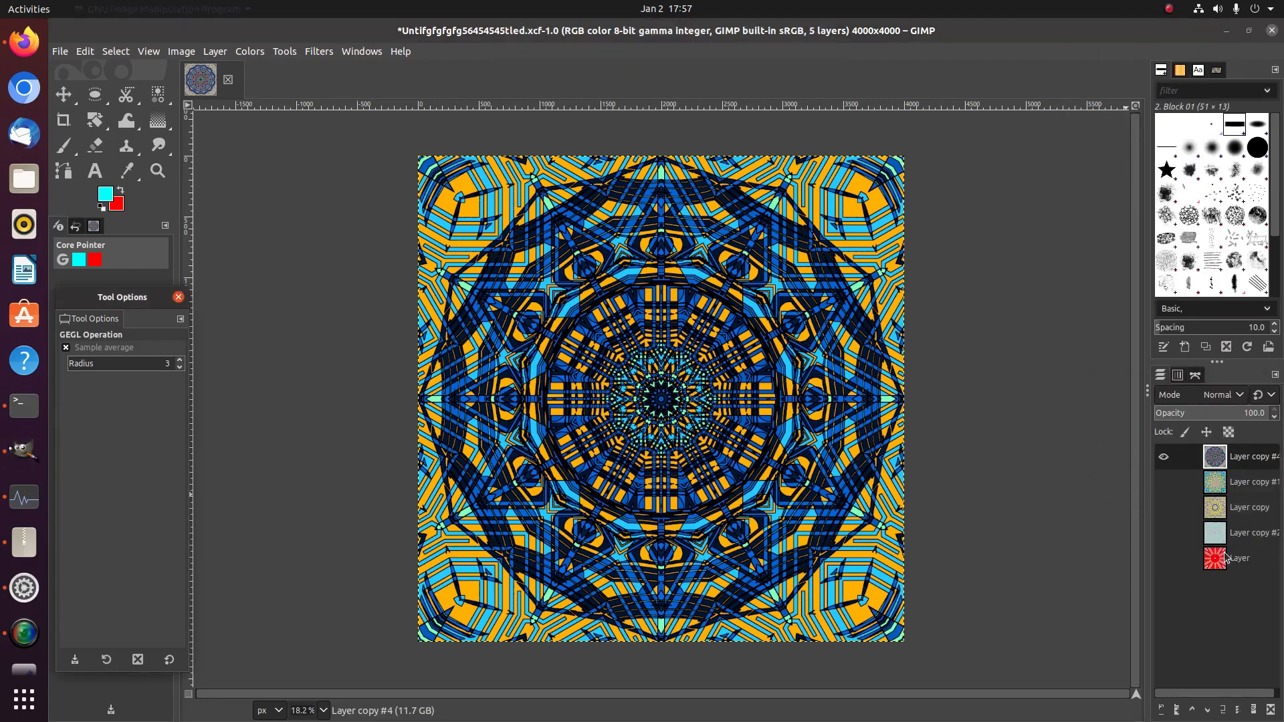
- Start the Kaleidoscope distortion on the merged layer with 12 mirrors
click(328, 52)
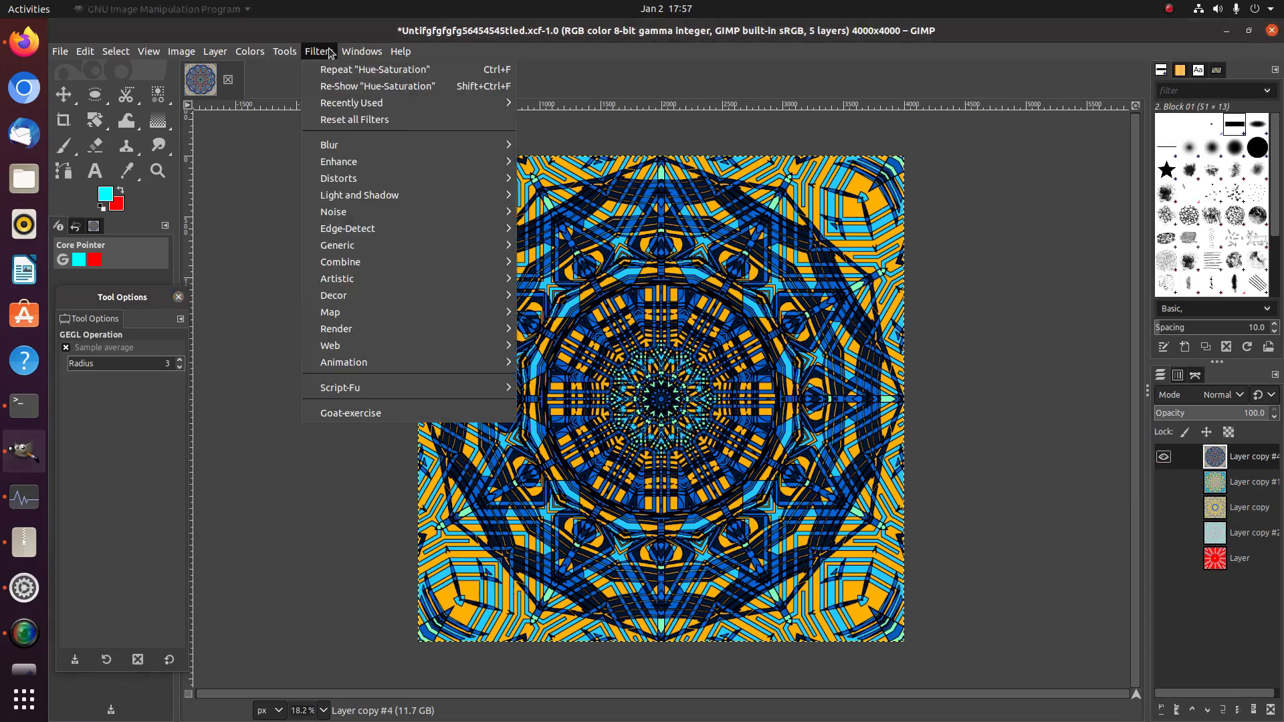
mouse_move(347, 178)
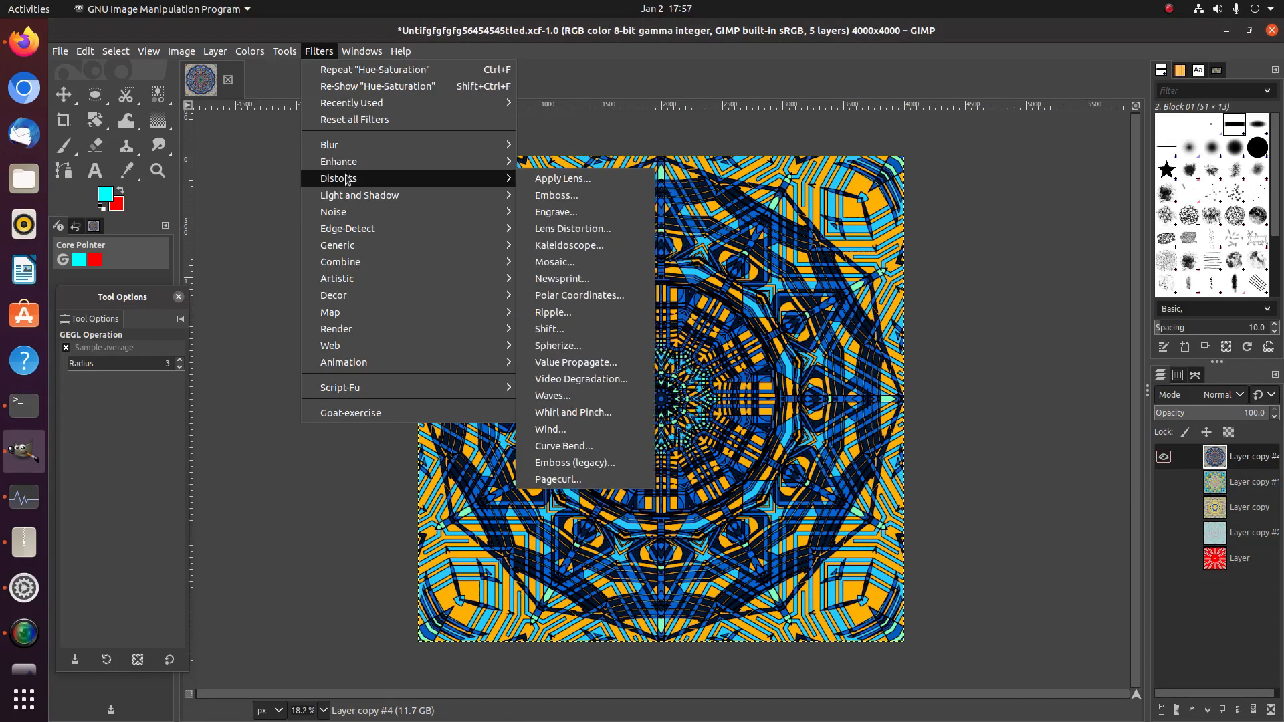
click(568, 245)
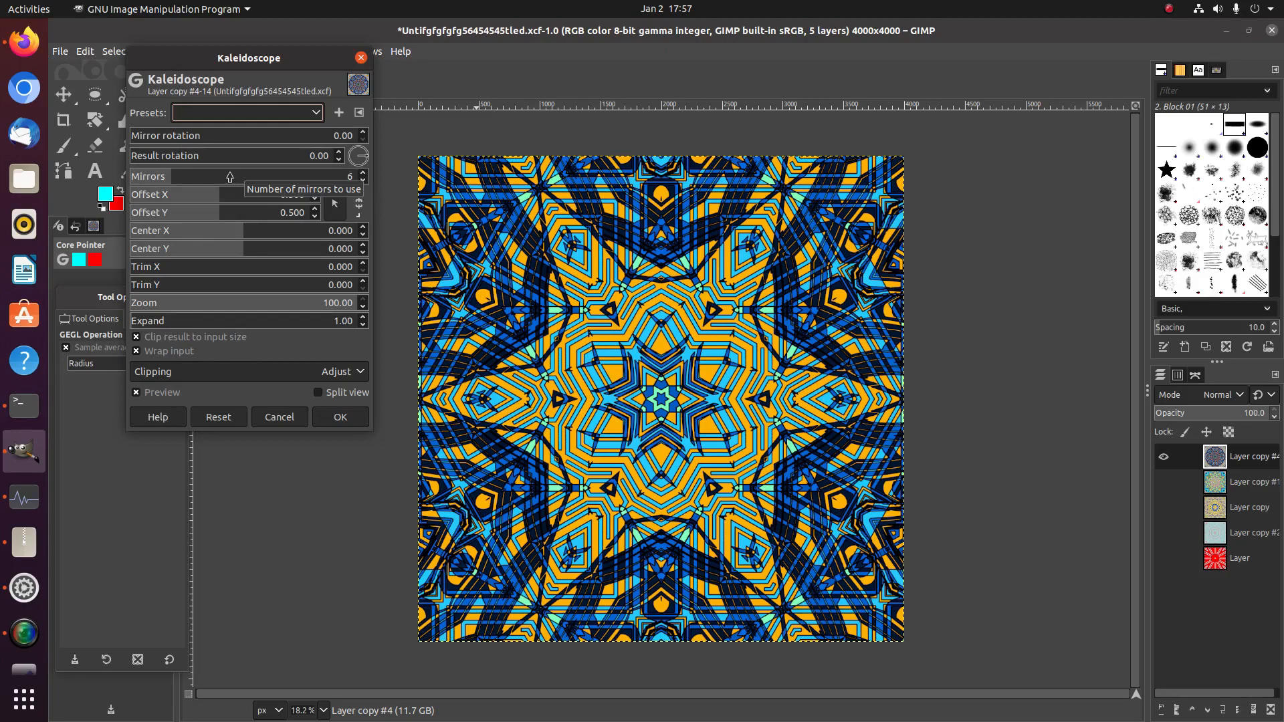
click(230, 177)
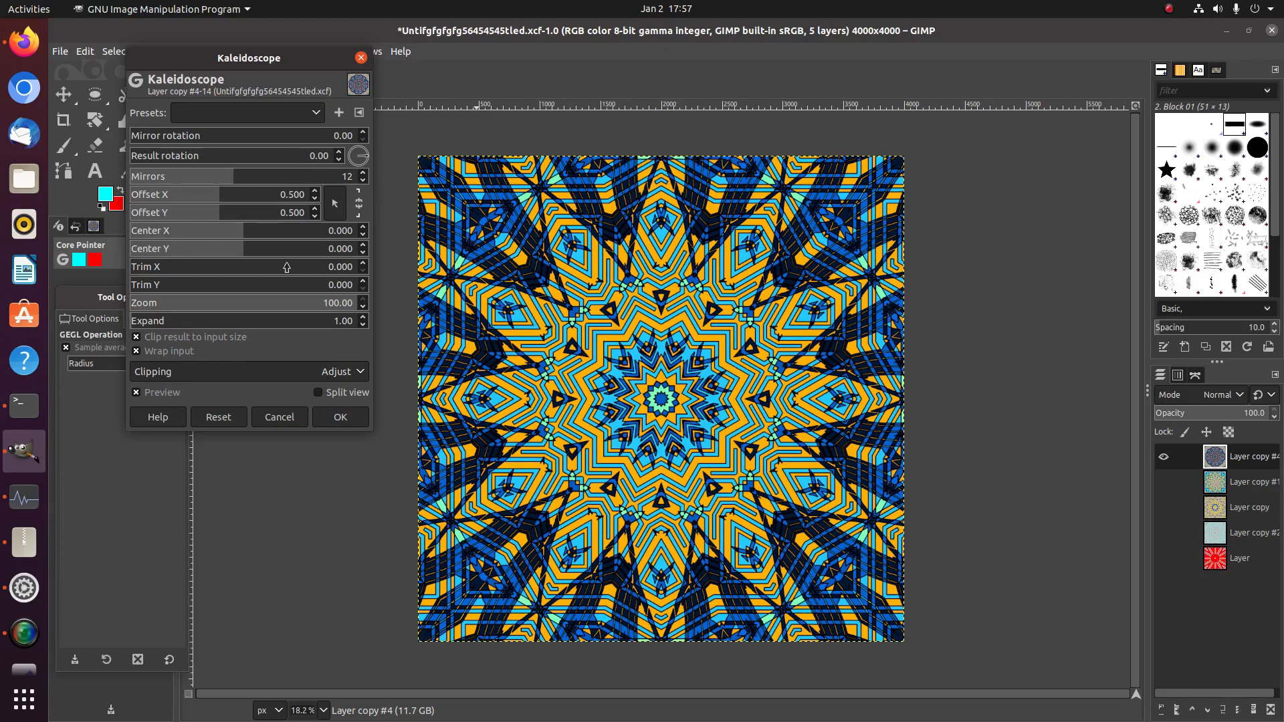
- Try Trim X values of 0.287 and 0 with Trim Y values between 0.191 and 0.5 in the Kaleidoscope preview
click(259, 262)
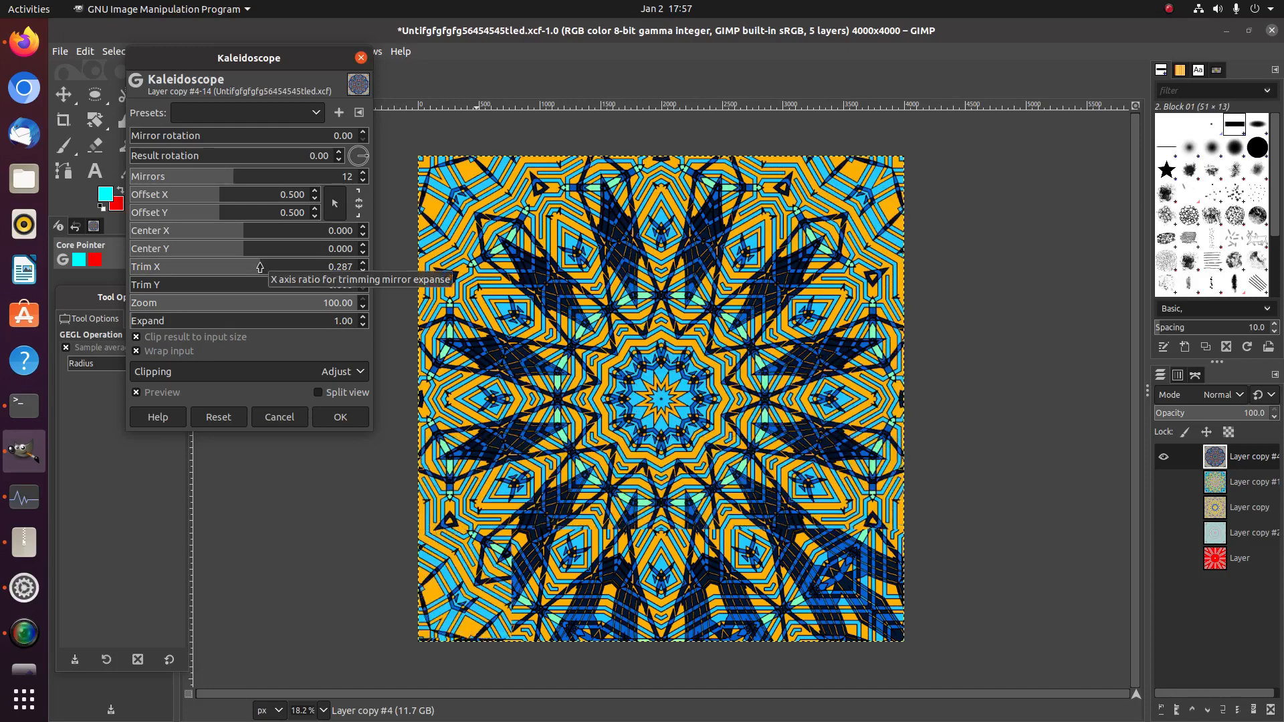
click(286, 283)
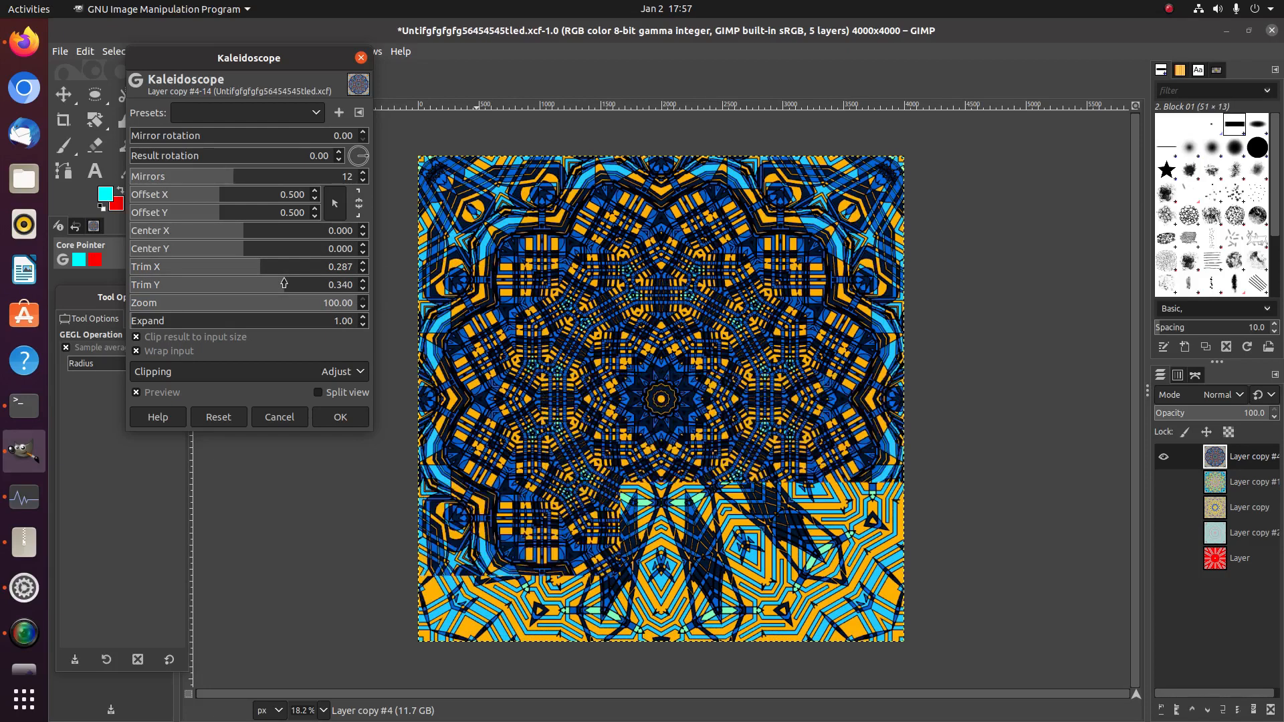
click(324, 284)
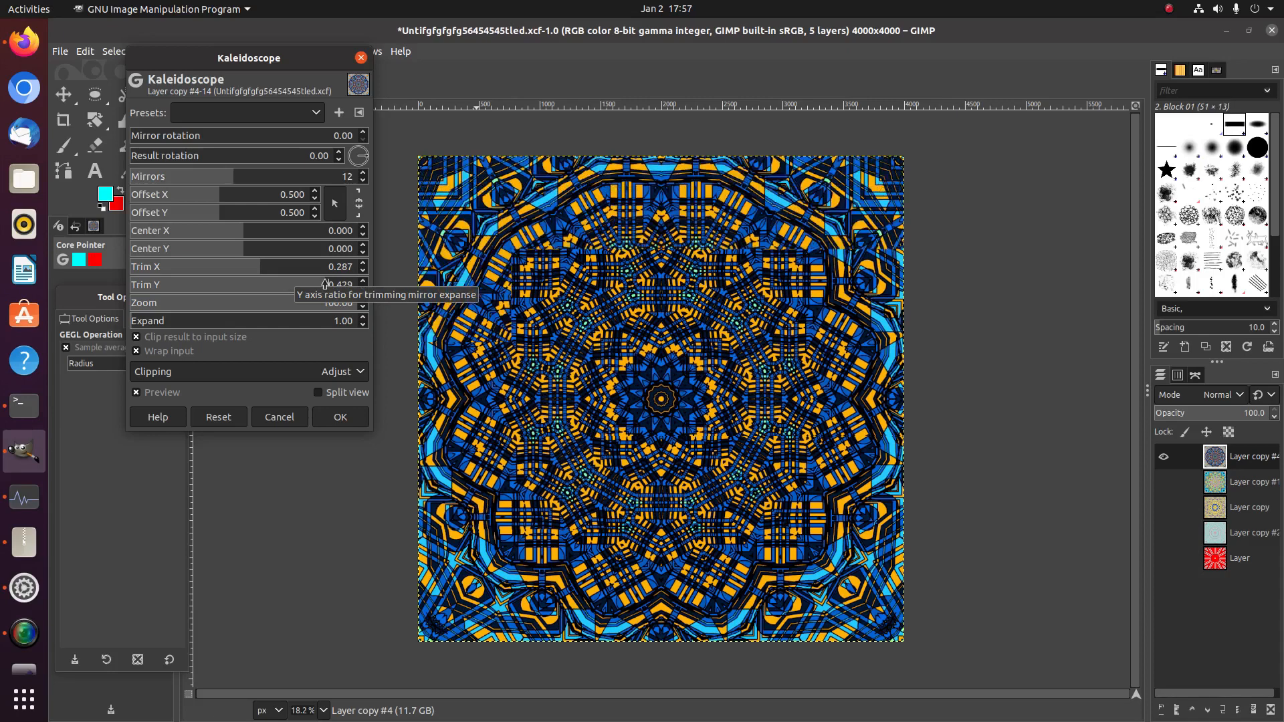
drag(324, 284, 443, 286)
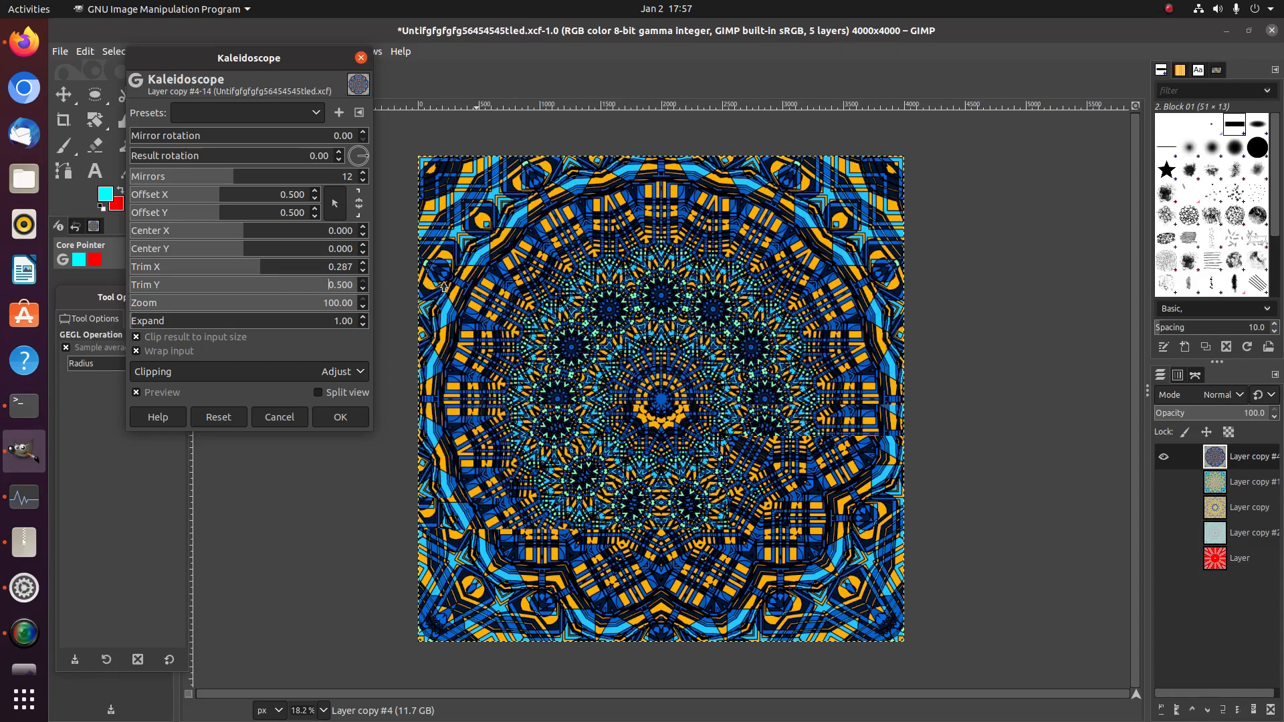
drag(443, 286, 216, 300)
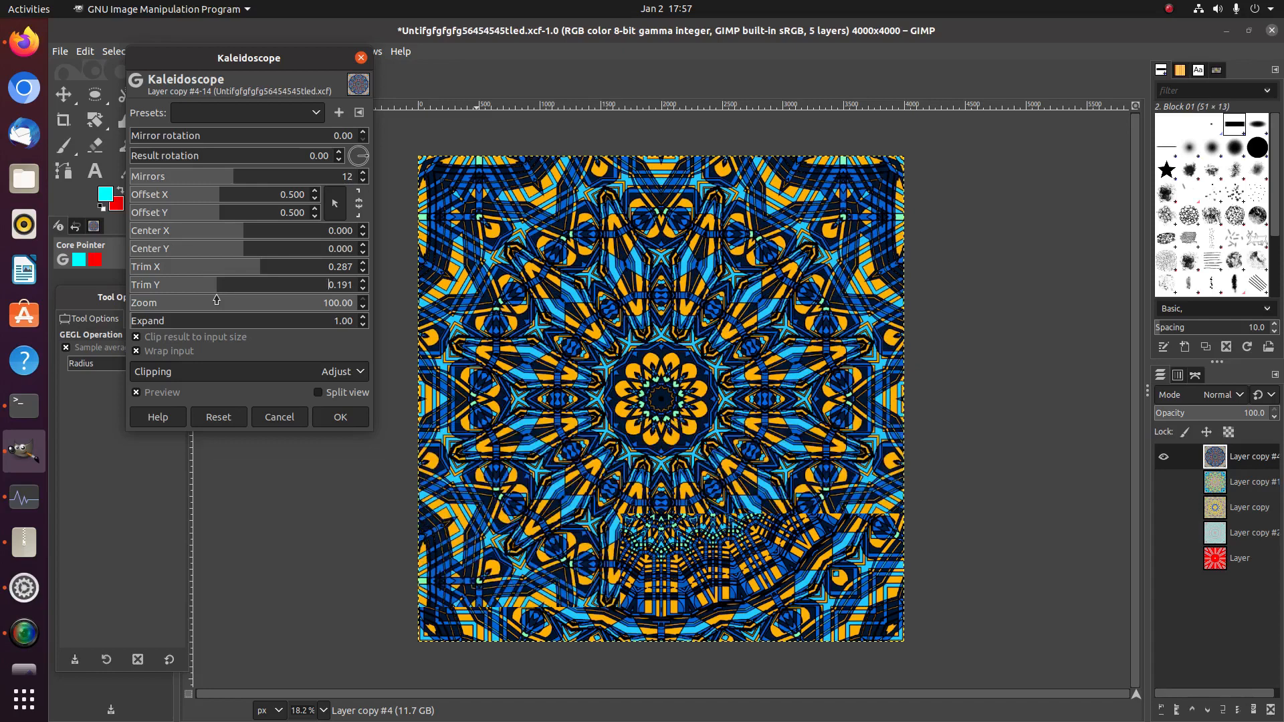
drag(234, 270, 121, 268)
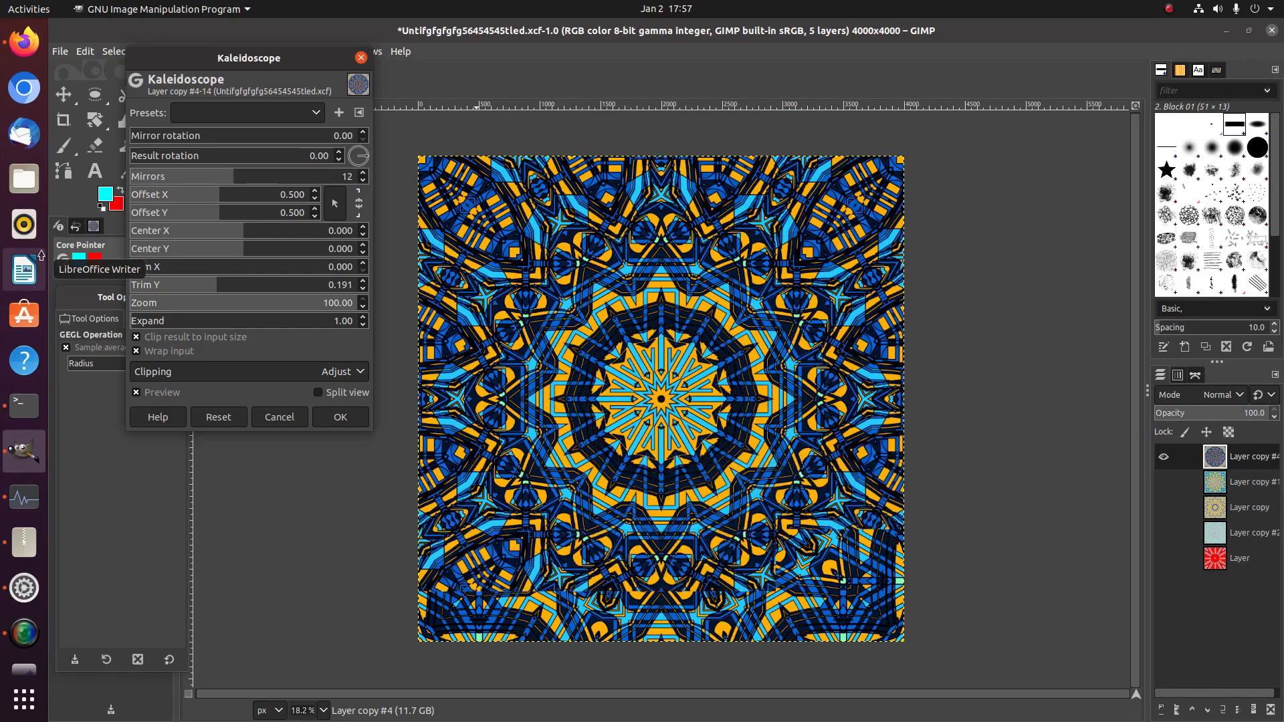
click(193, 268)
- Set the Kaleidoscope's Trim X to 0.459 and Trim Y to 0.054, and apply the filter
drag(194, 267, 339, 284)
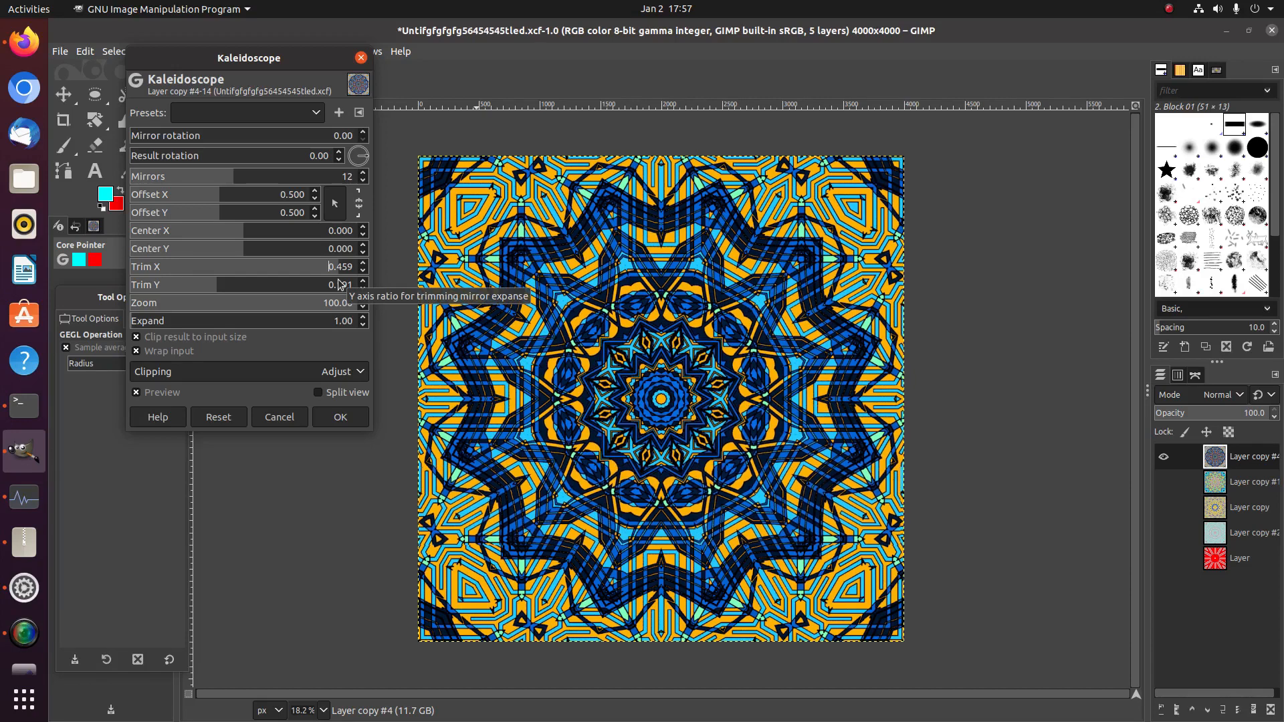
drag(340, 284, 83, 289)
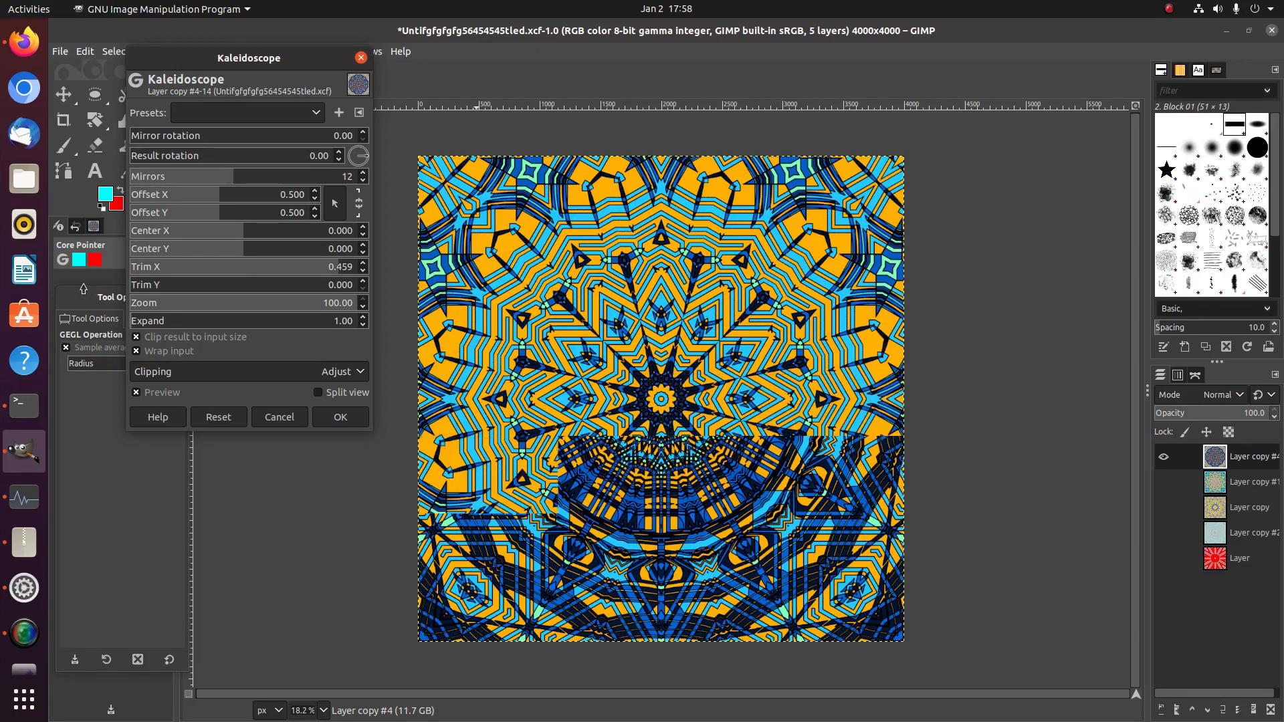
drag(140, 285, 155, 286)
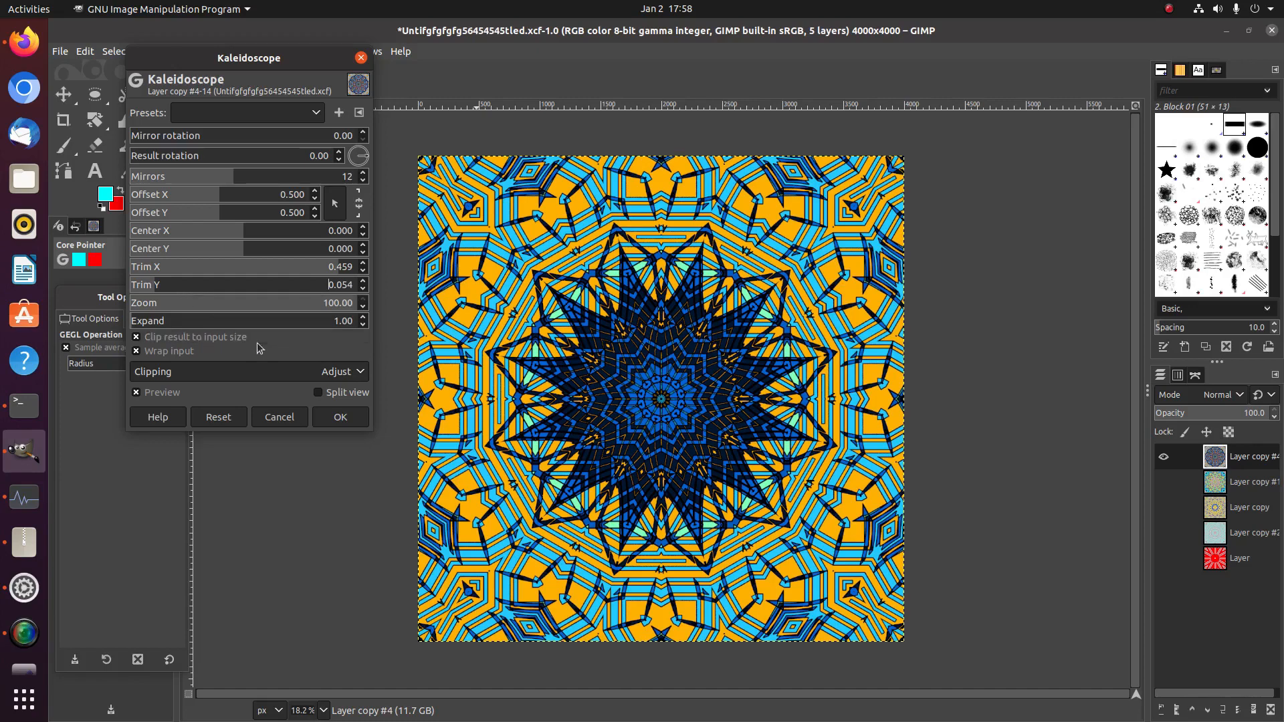
click(340, 416)
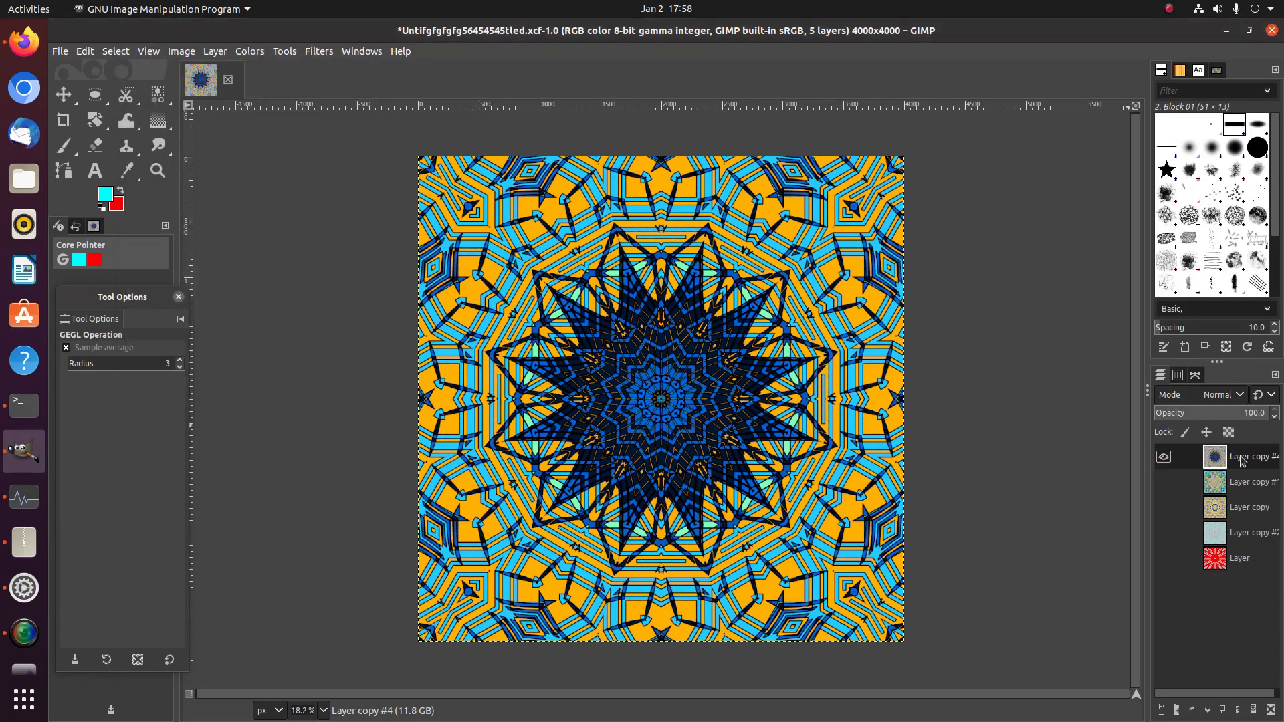
- Duplicate the merged kaleidoscope layer and apply another Kaleidoscope to the copy with 24 mirrors and Trim Y 0.5
right_click(1240, 460)
click(1126, 158)
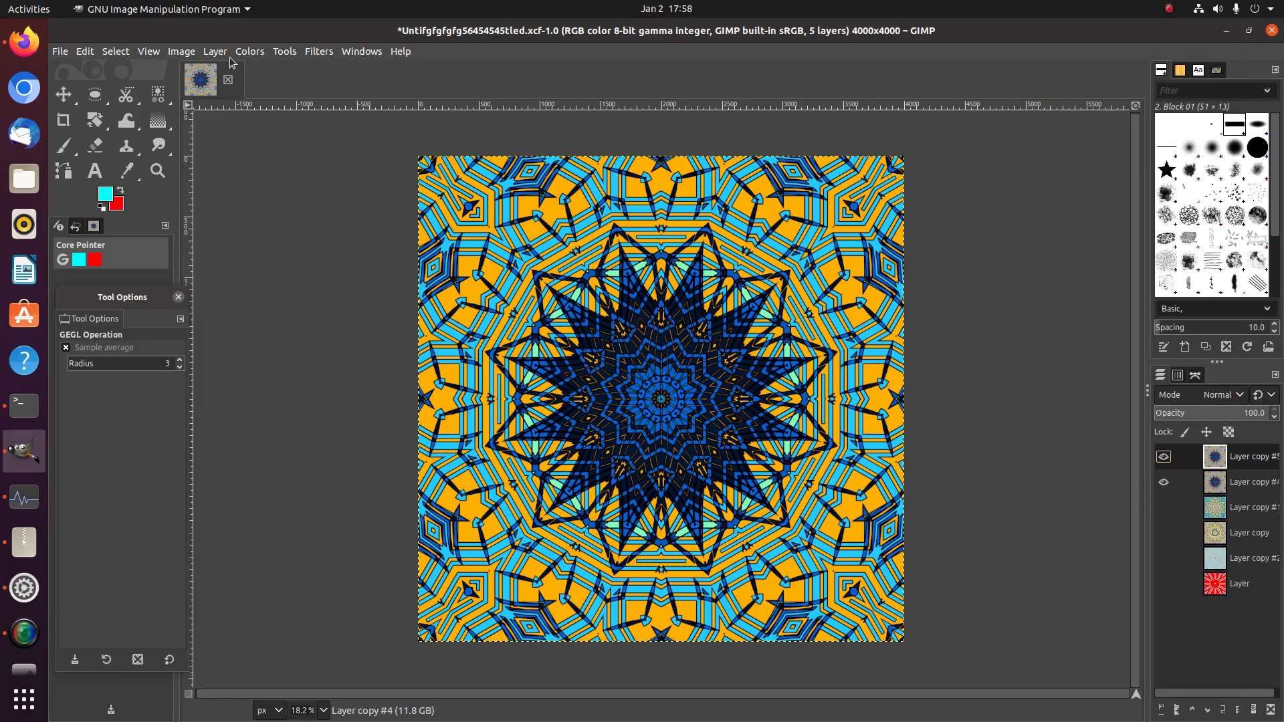
click(319, 51)
click(320, 87)
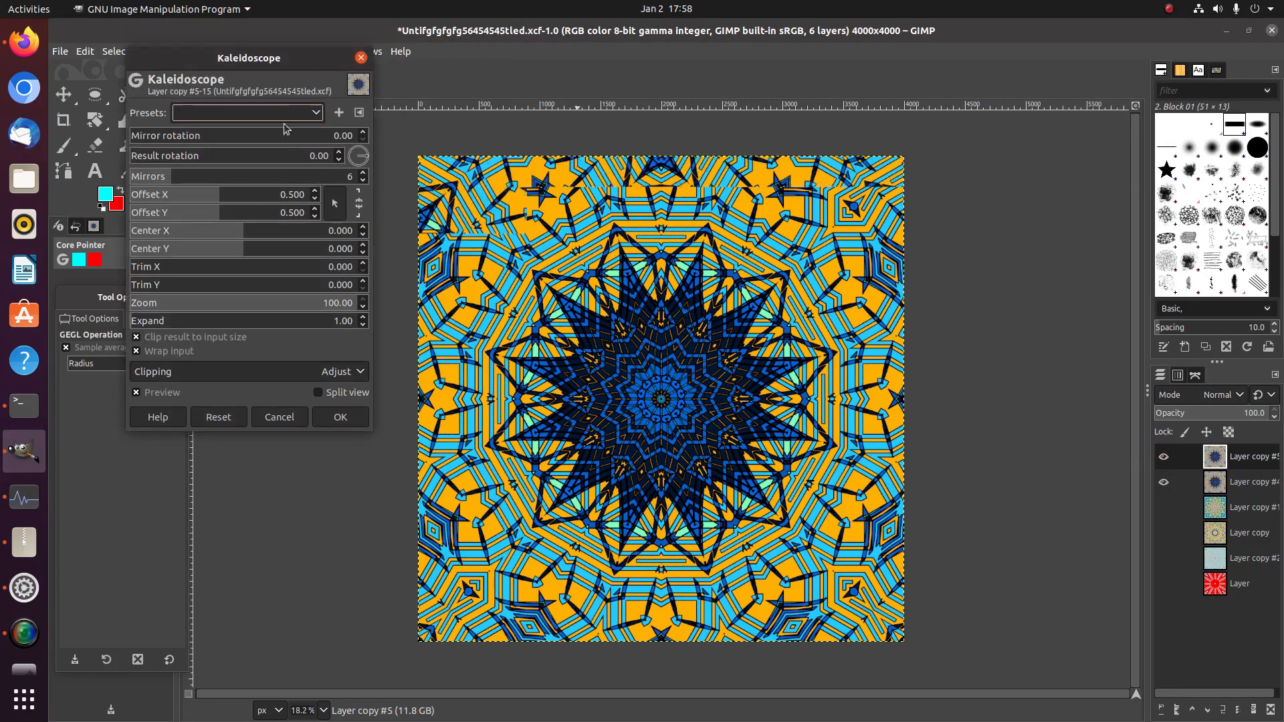
drag(281, 266, 445, 277)
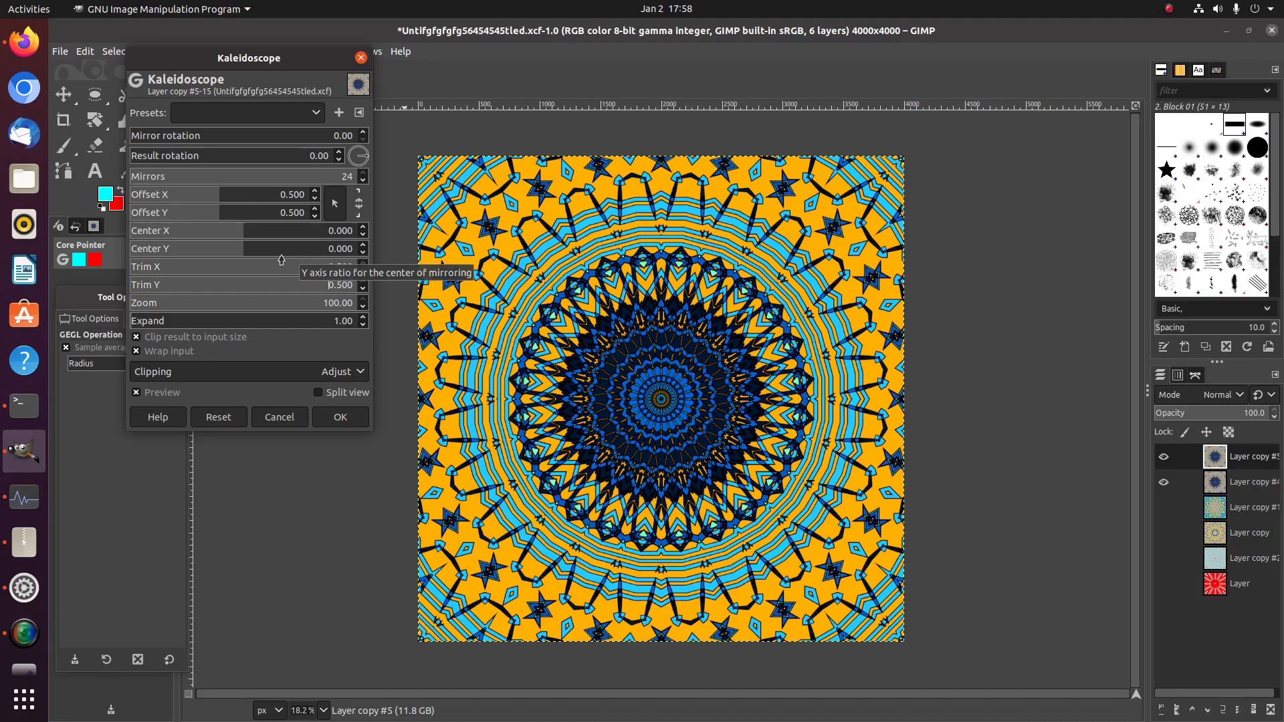
click(340, 416)
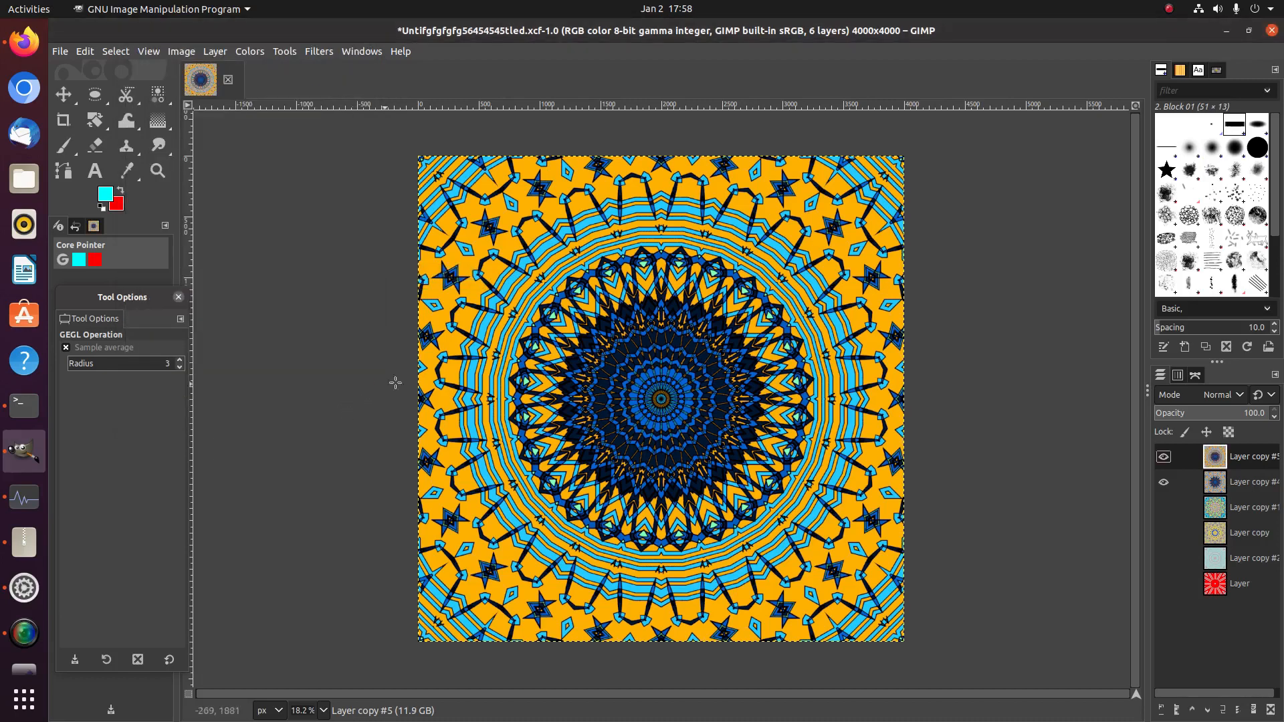
- Adjust the top kaleidoscope copy to brightness -21 and contrast 39
click(244, 51)
click(270, 190)
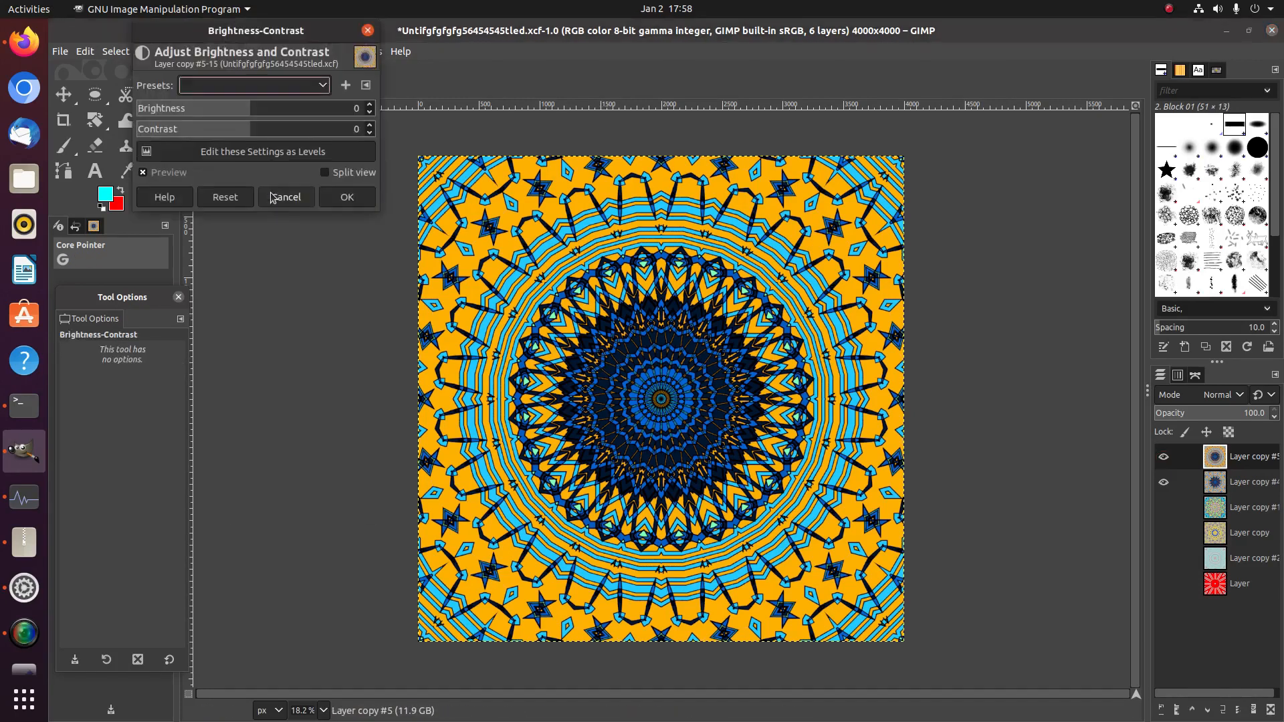
click(266, 129)
click(234, 114)
click(275, 129)
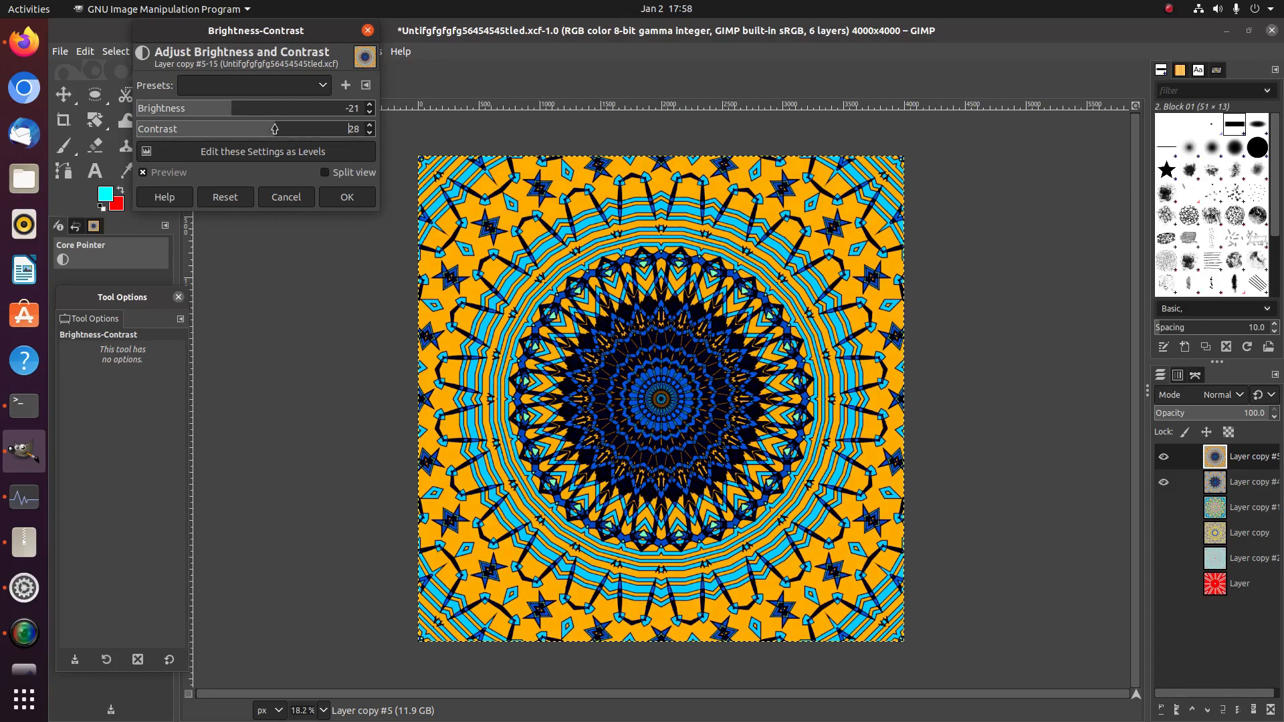
drag(277, 130, 285, 133)
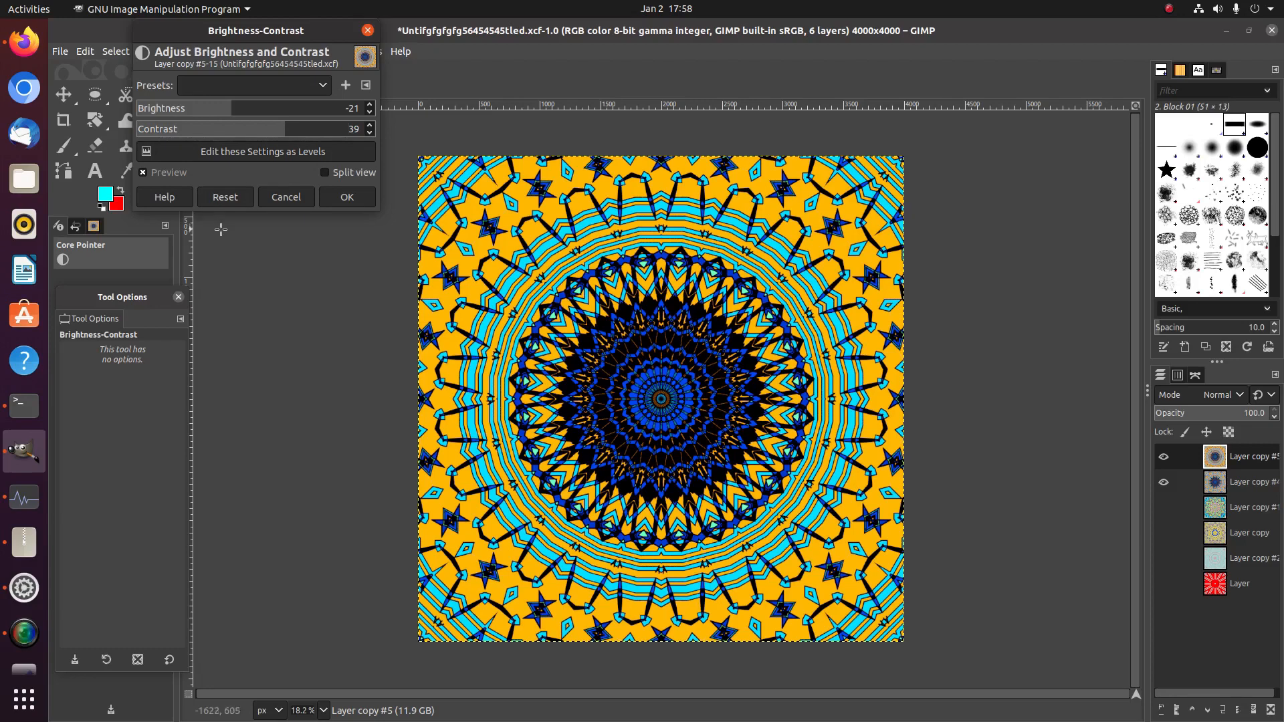
click(342, 195)
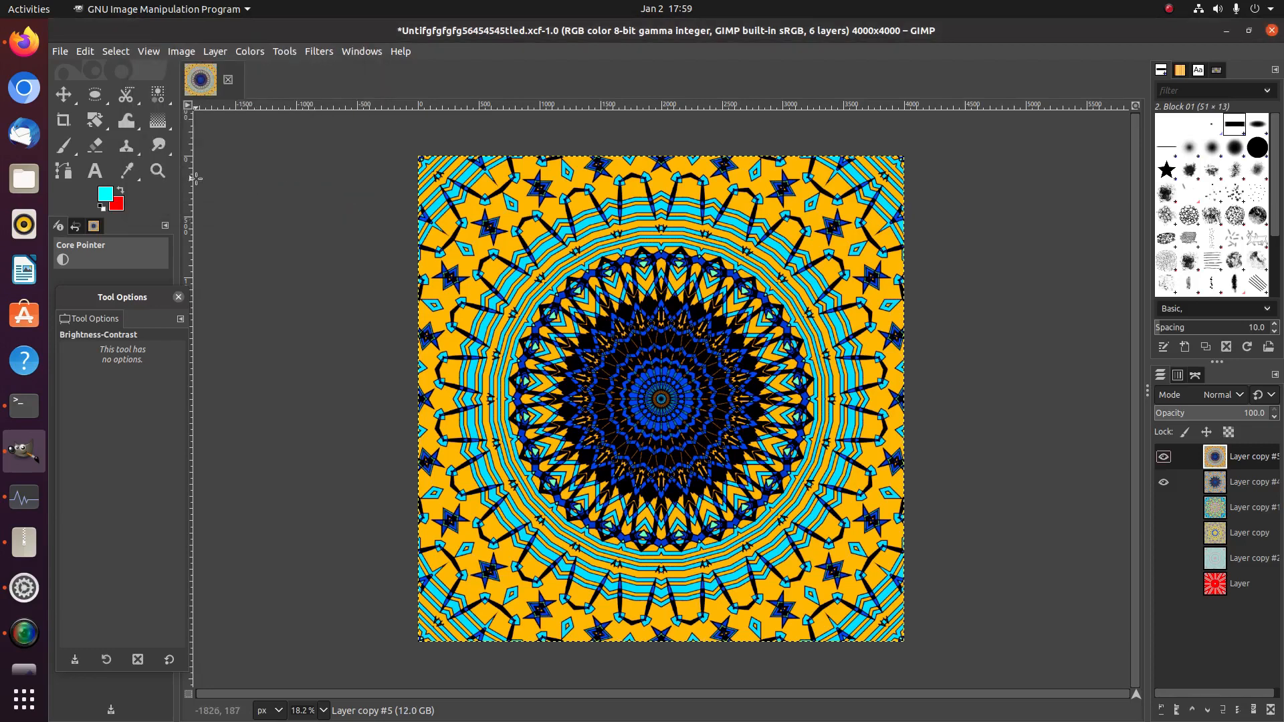
- Save the adjusted kaleidoscope project under its existing XCF file name
click(59, 51)
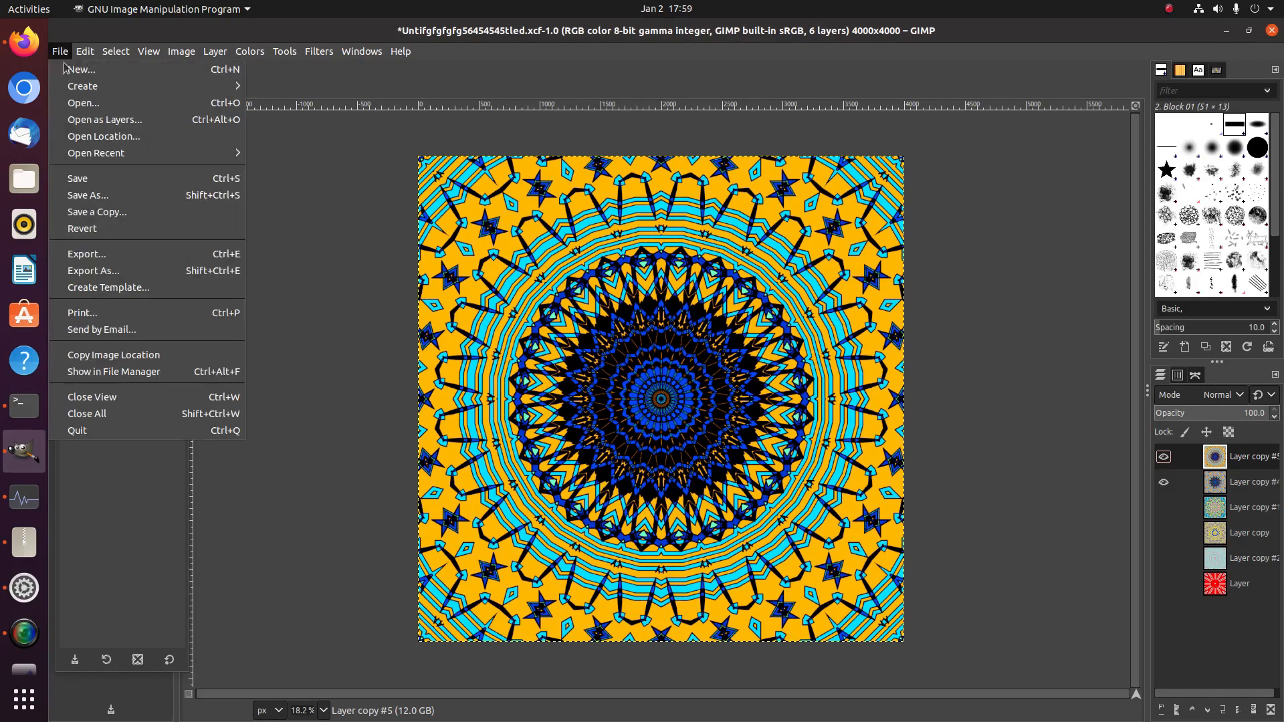
click(94, 177)
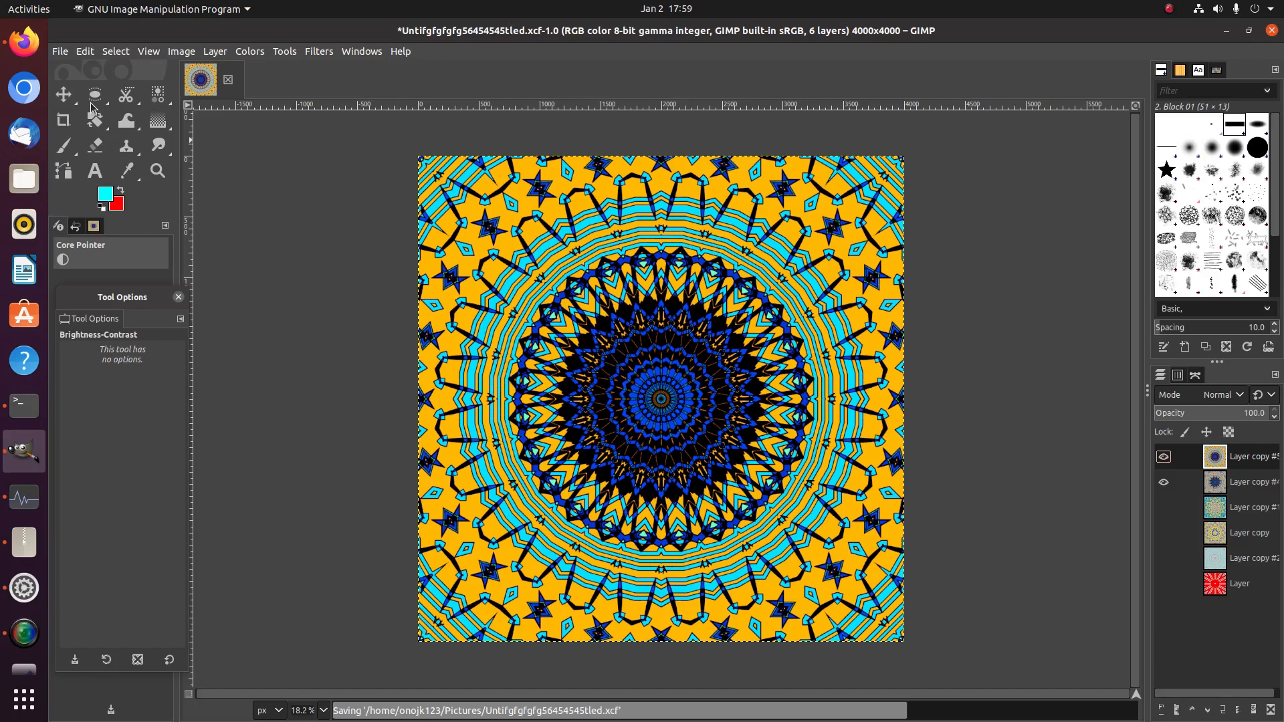
- Switch to Firefox and open randomwordgenerator.org in a new tab
click(24, 42)
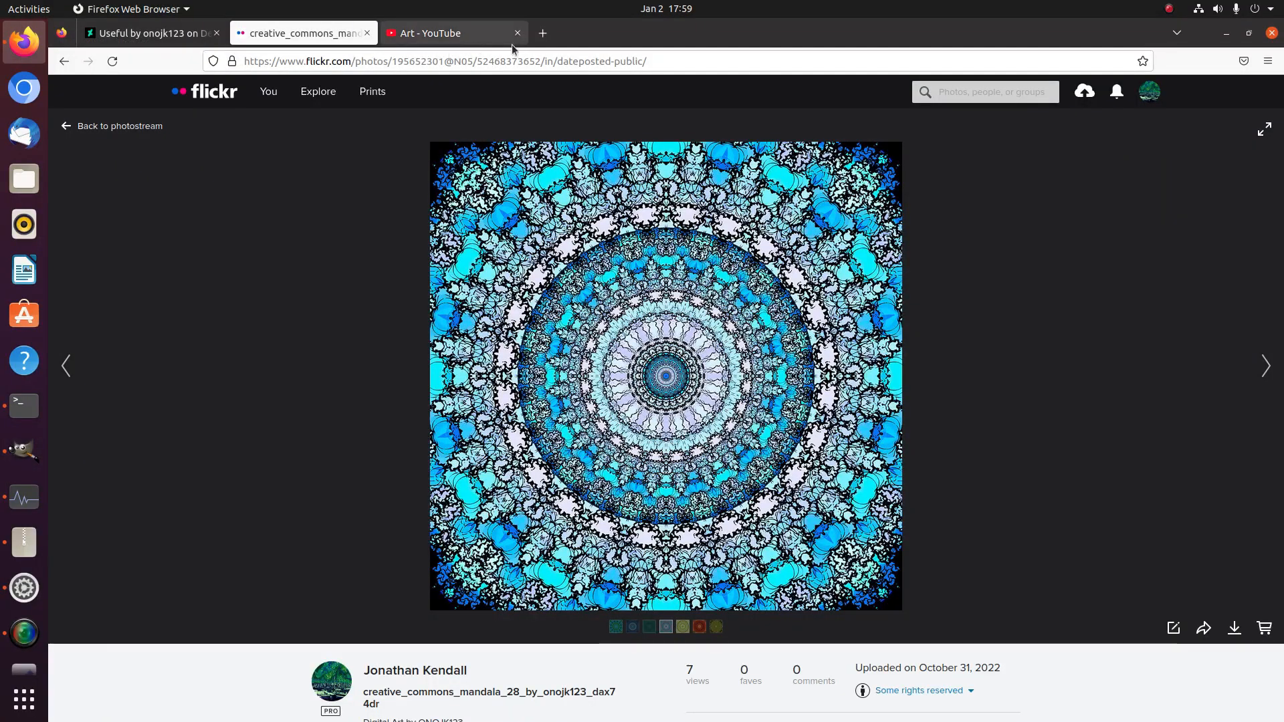
click(541, 37)
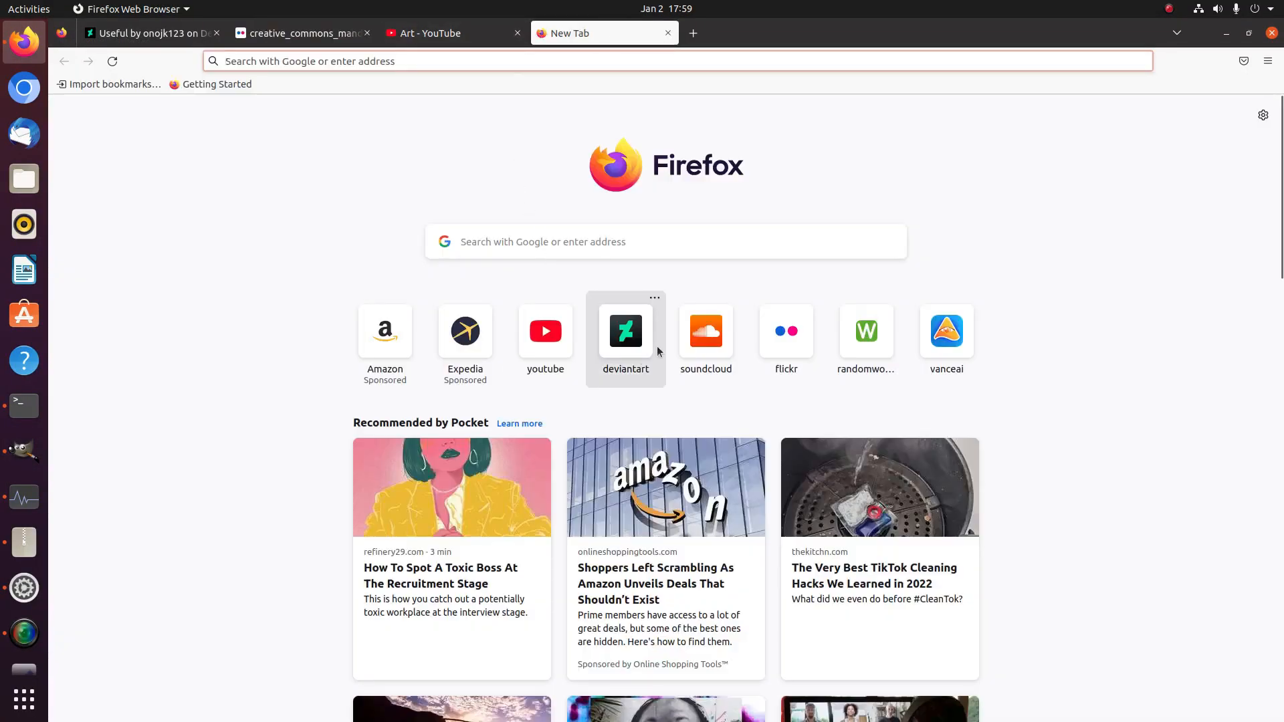
click(857, 354)
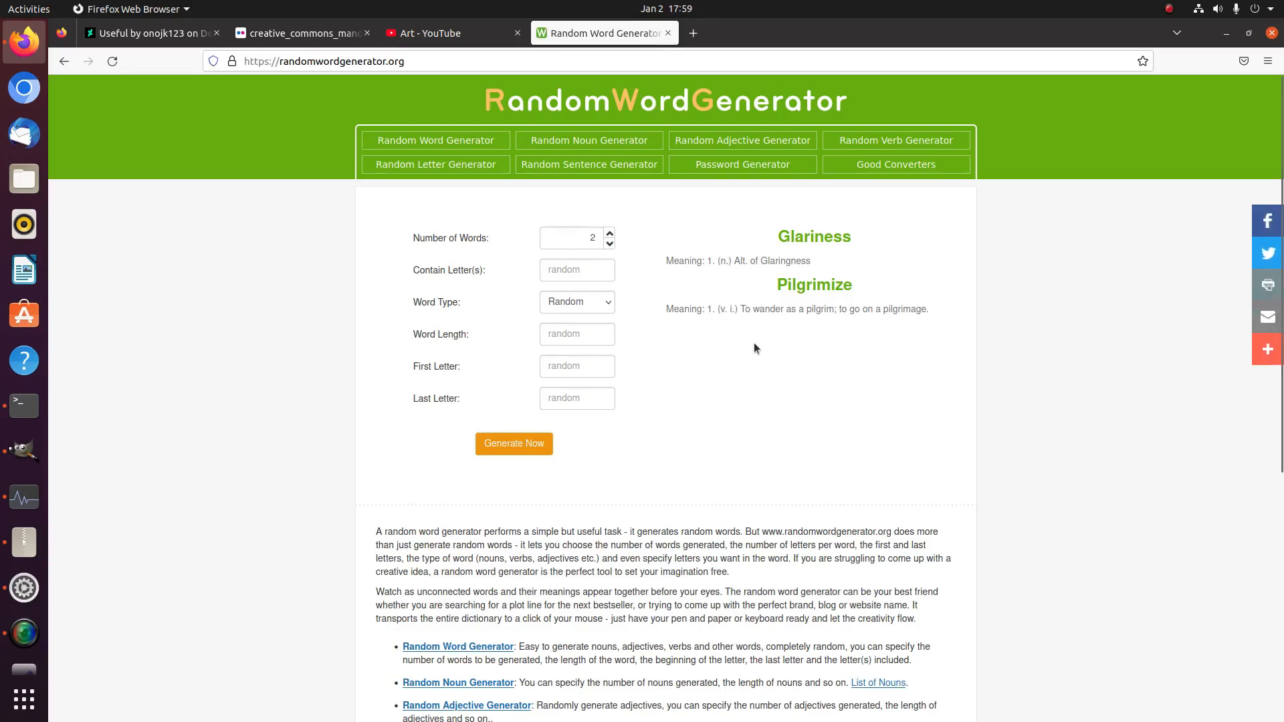
- Generate fresh pairs of random words repeatedly to find a title for the artwork
click(539, 445)
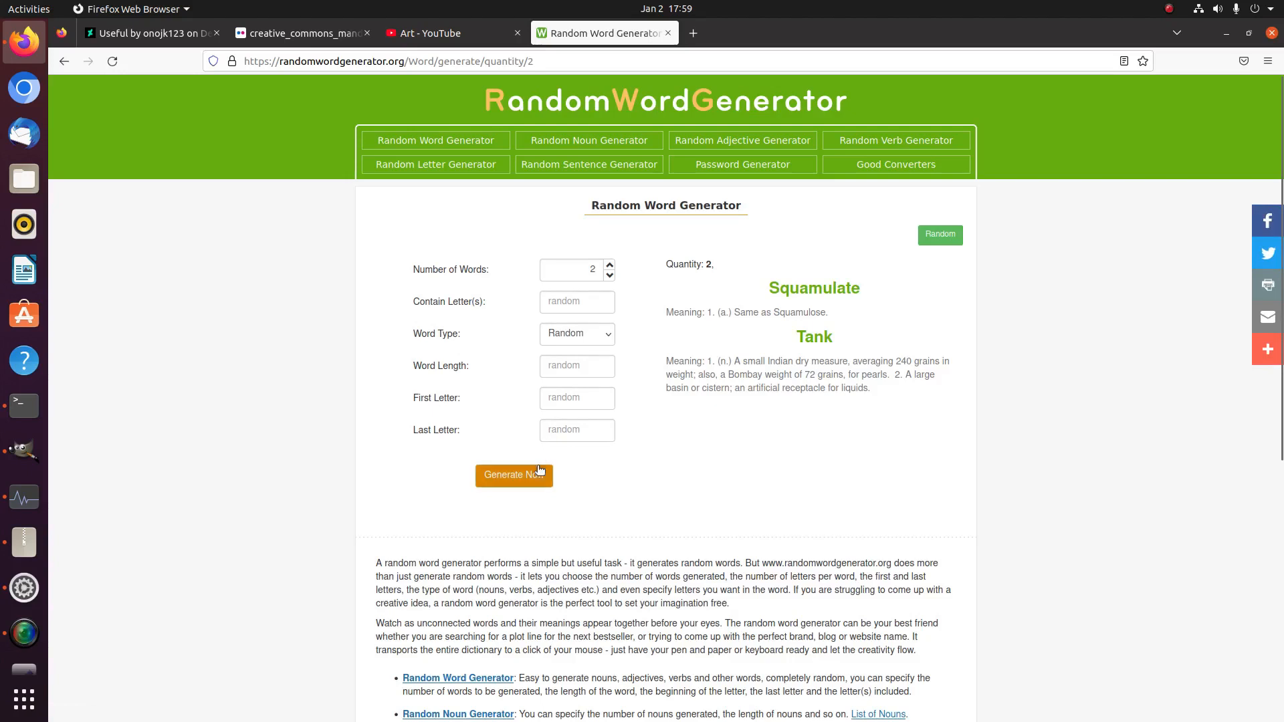
click(533, 476)
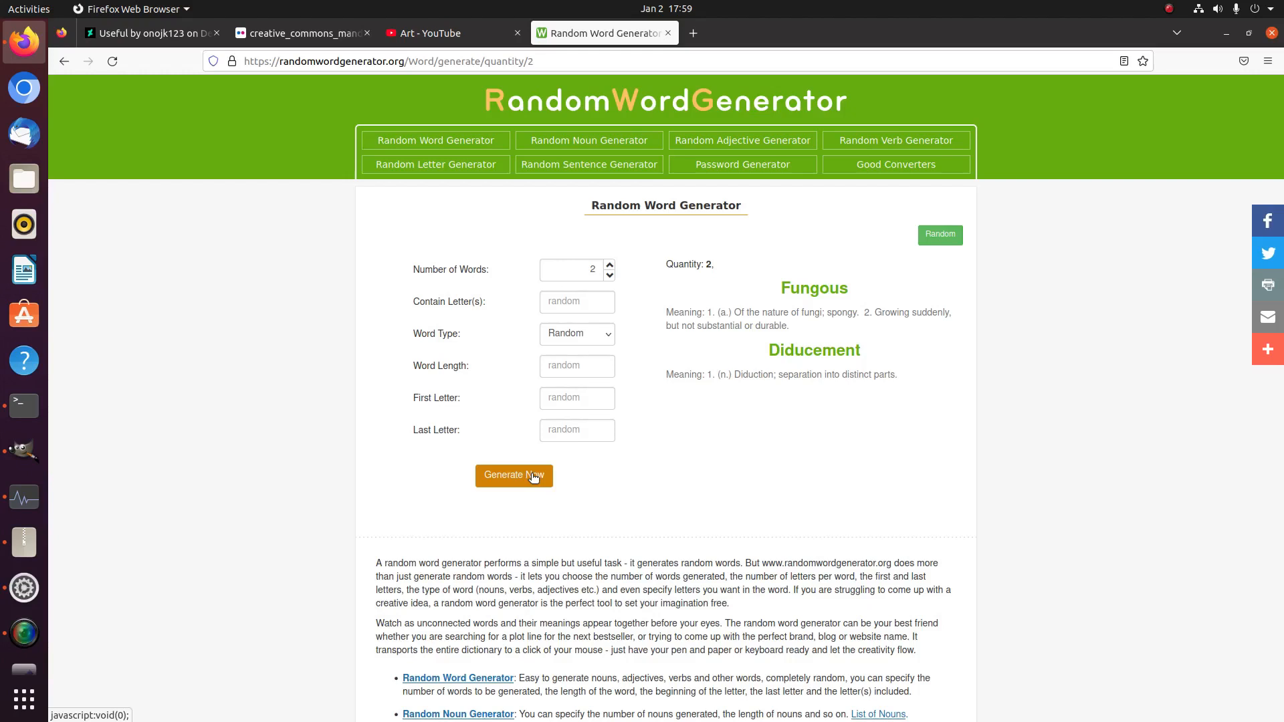
click(533, 476)
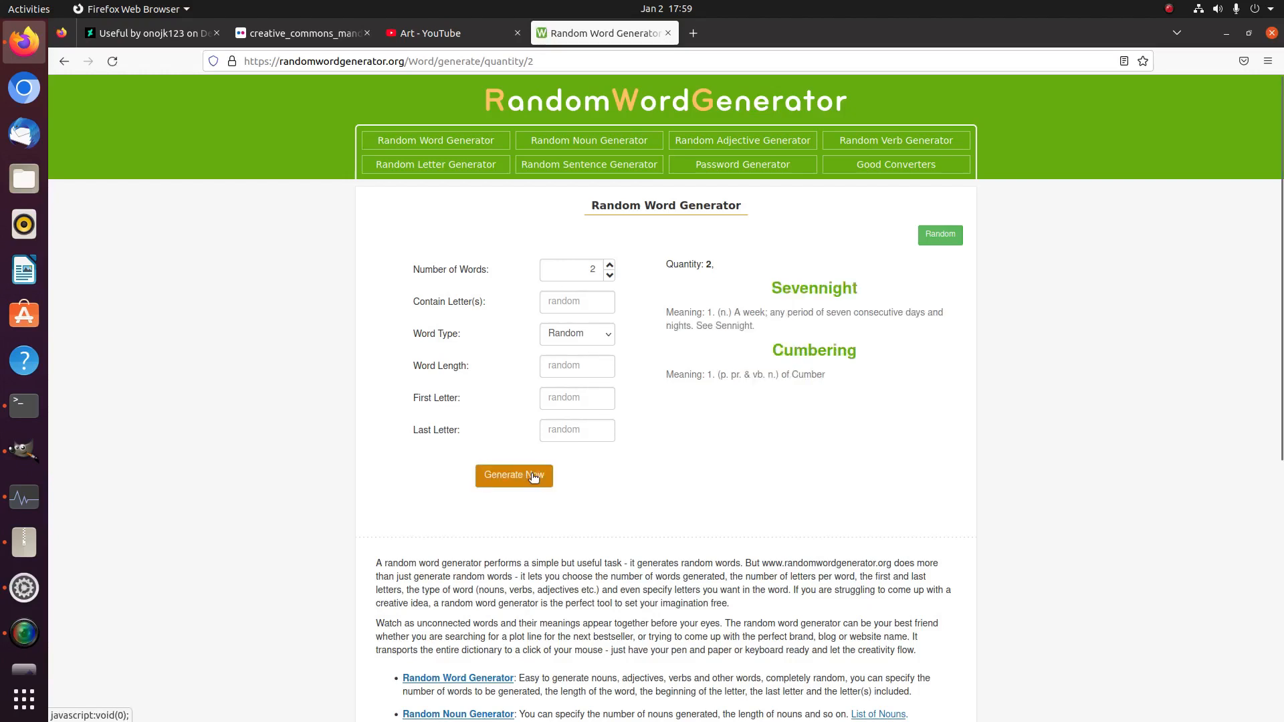
click(533, 476)
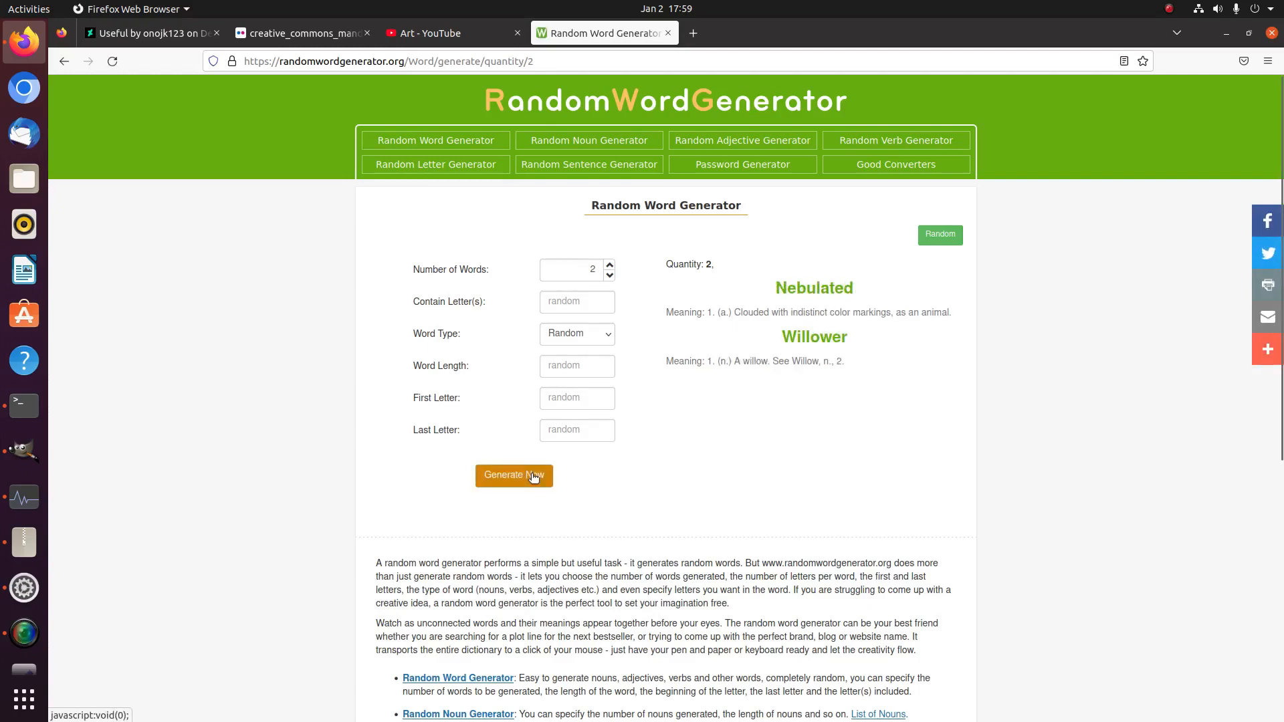
click(533, 476)
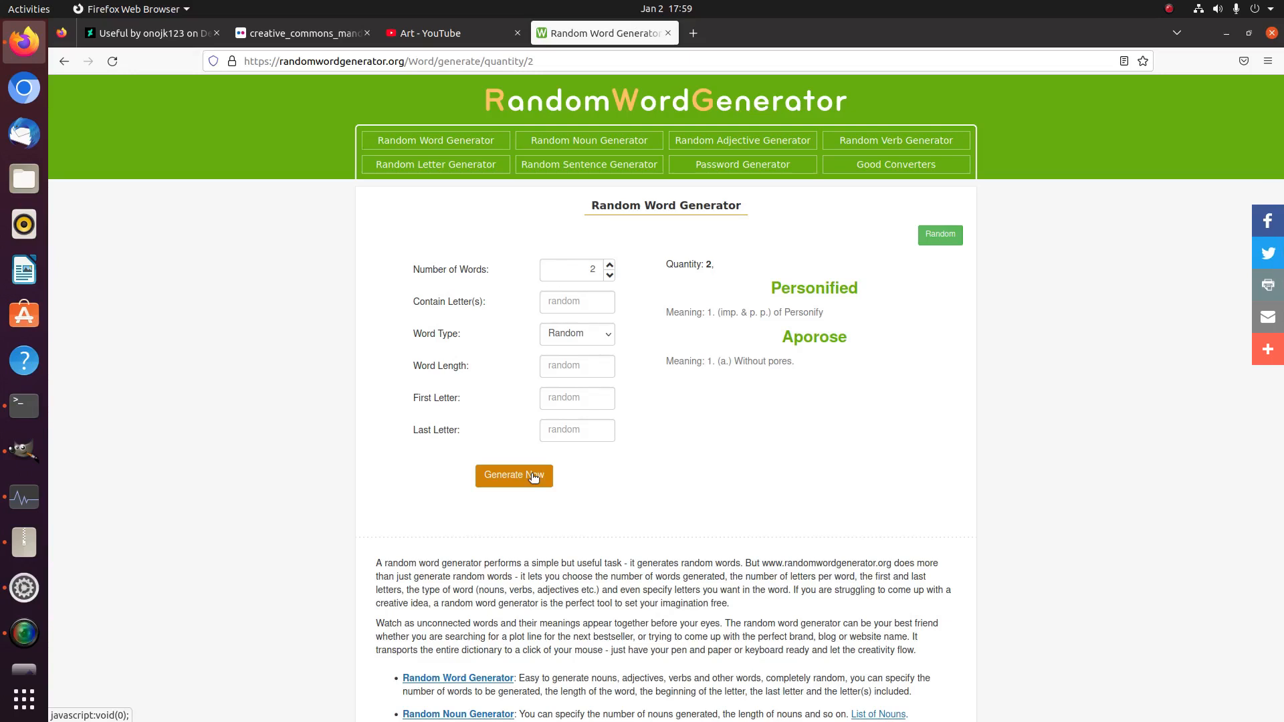
click(532, 476)
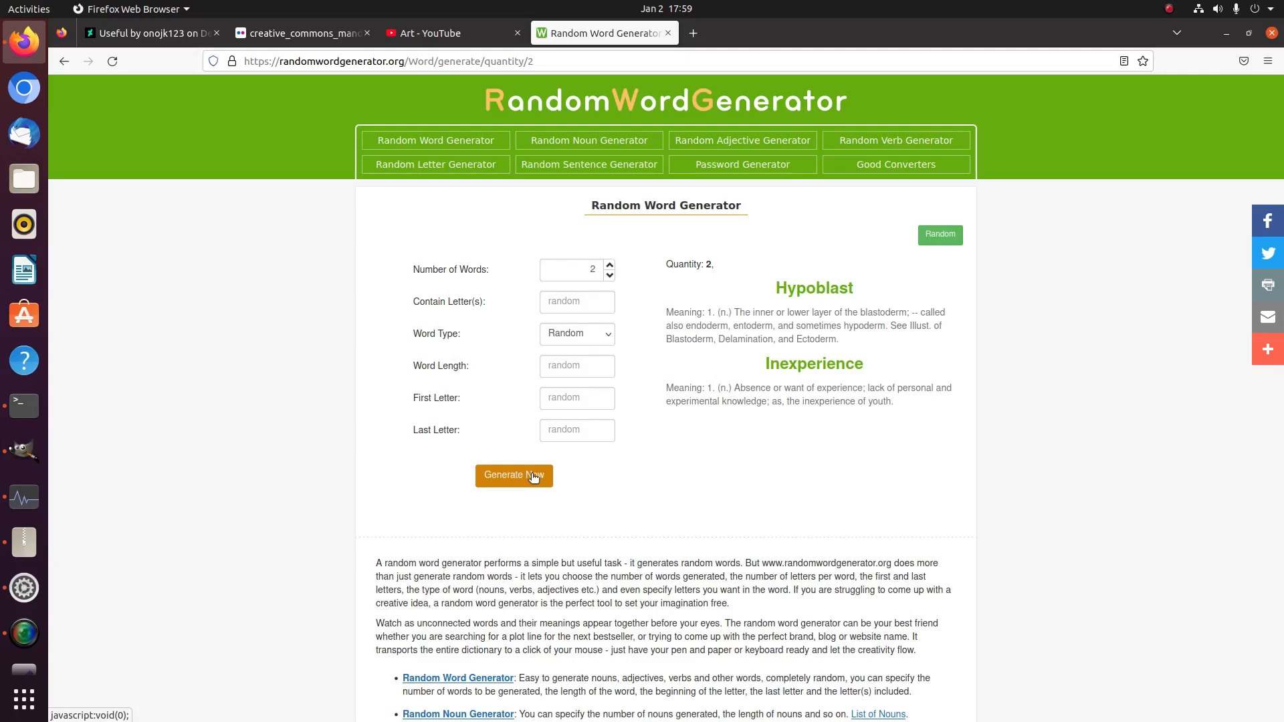
click(533, 477)
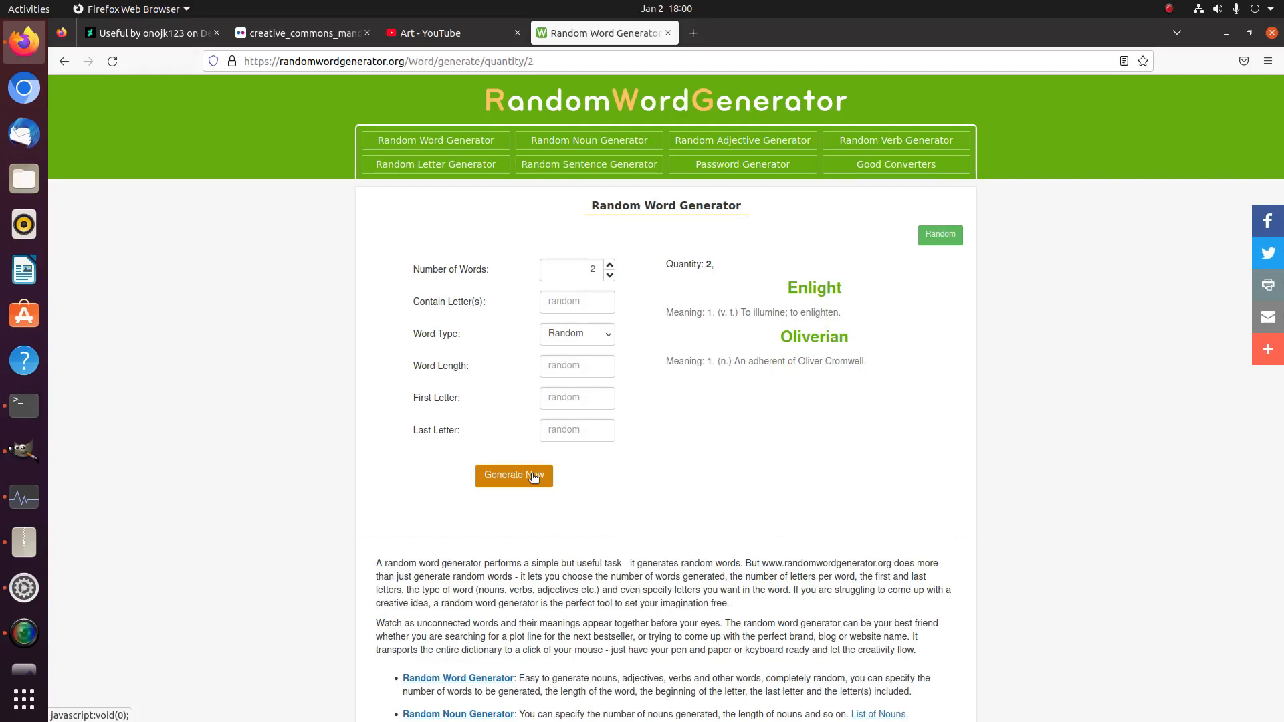
click(527, 477)
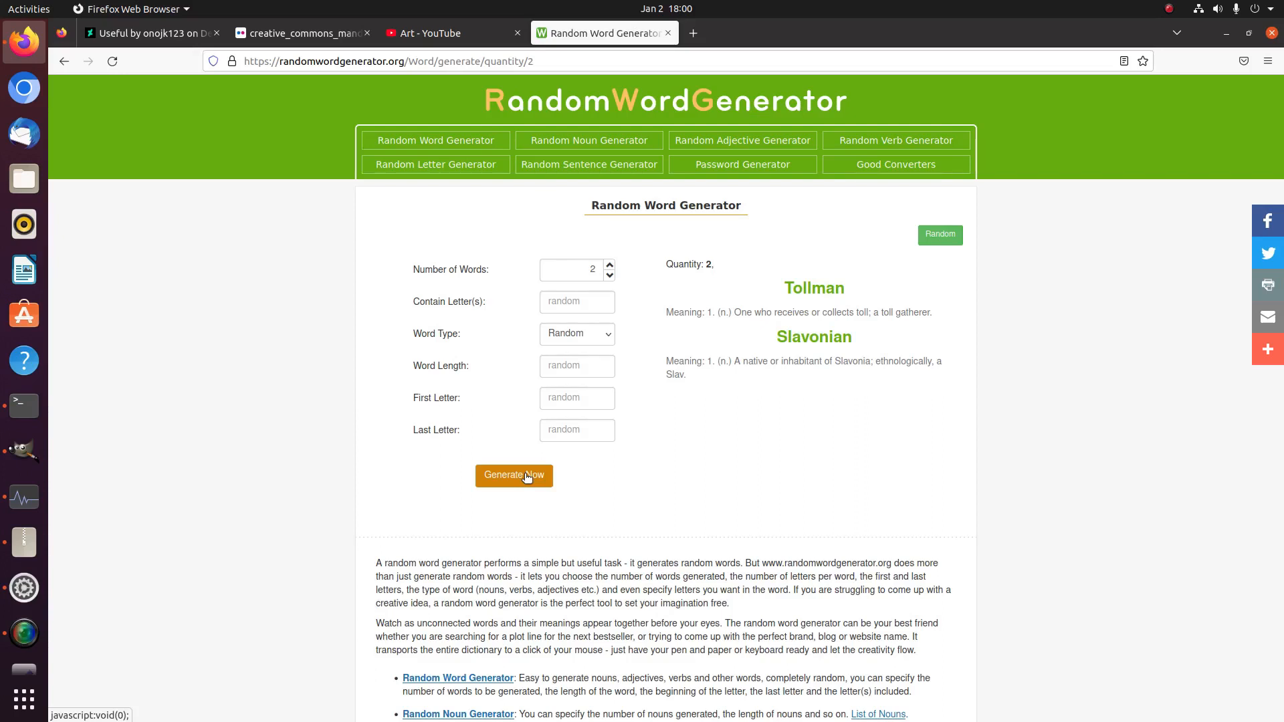
click(527, 476)
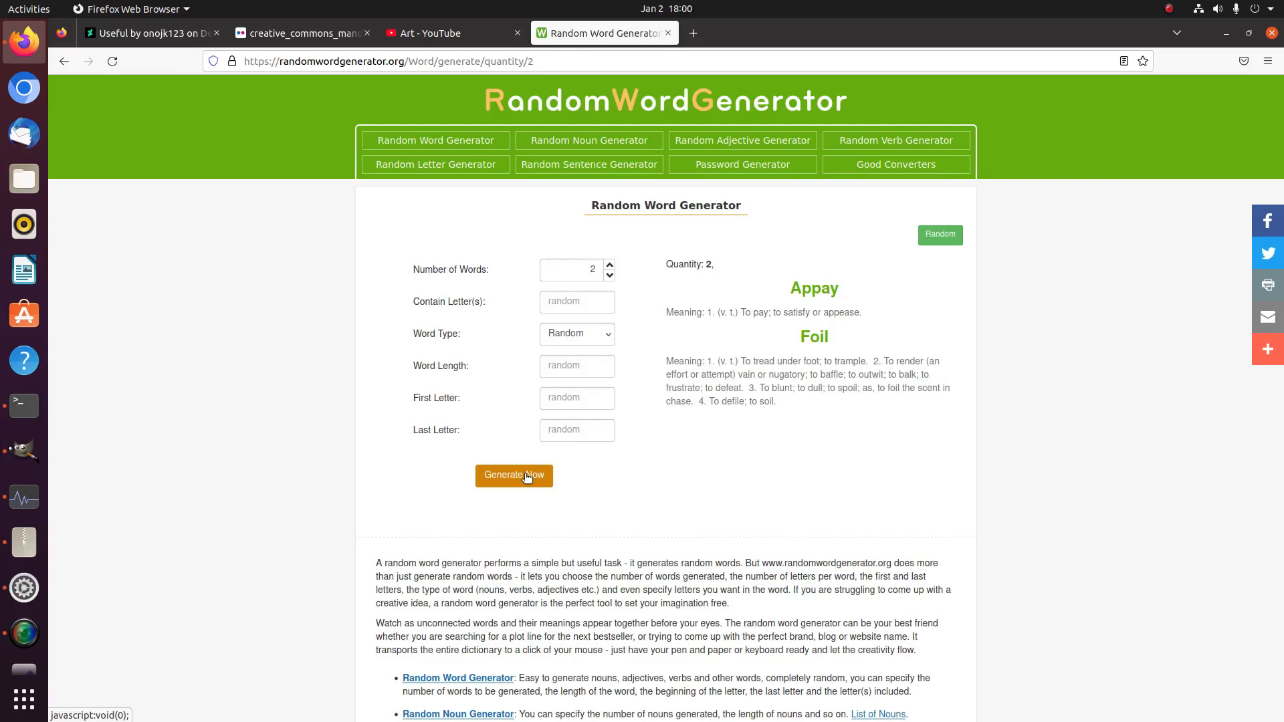
click(527, 476)
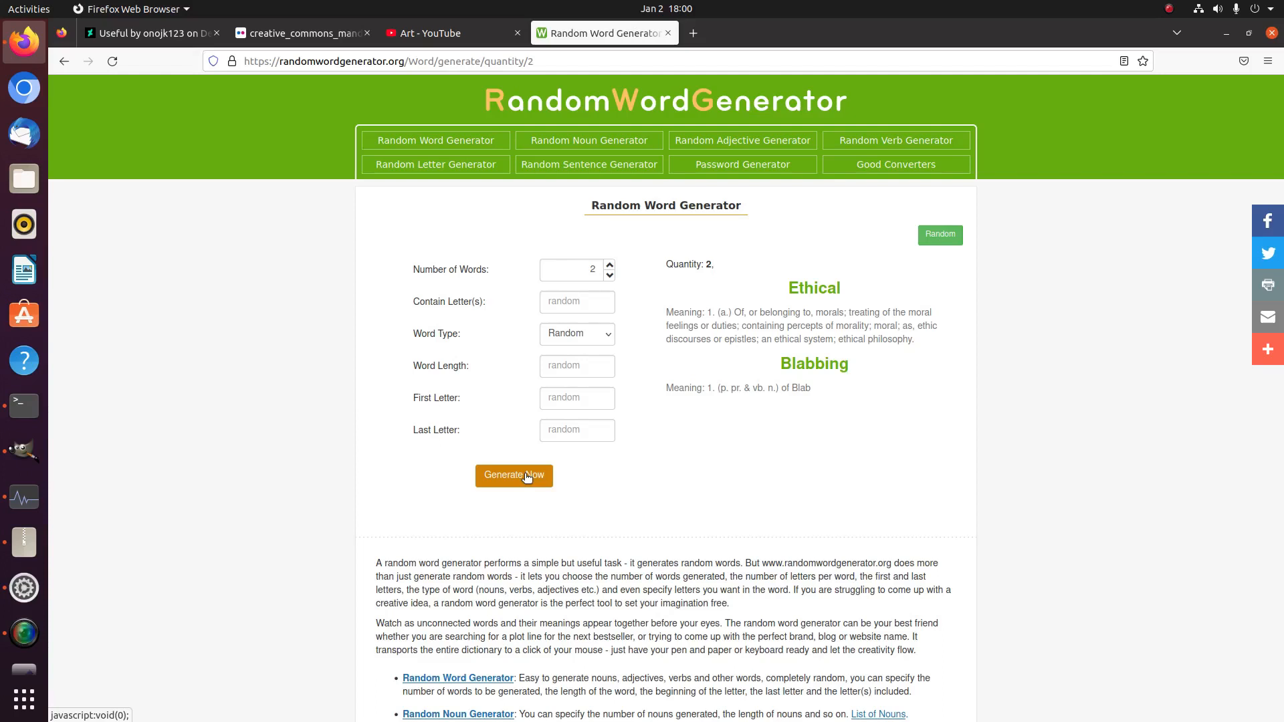
right_click(526, 474)
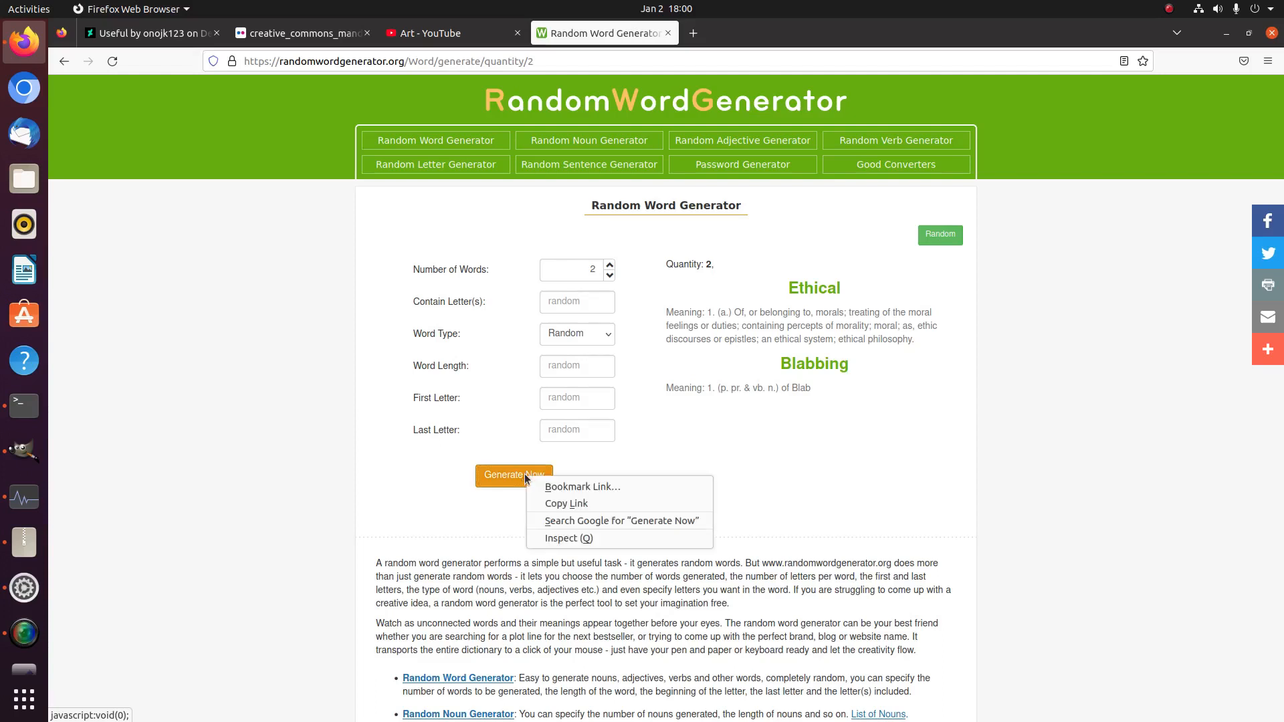
click(504, 477)
click(504, 478)
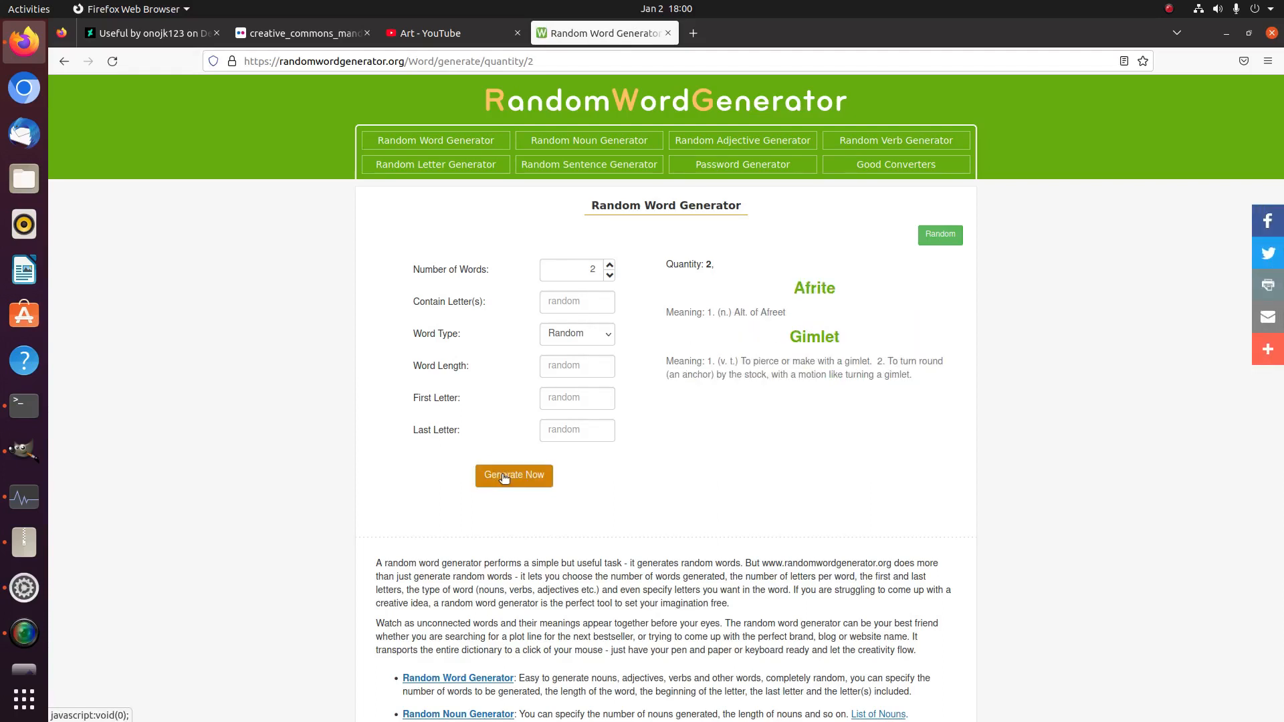
click(504, 477)
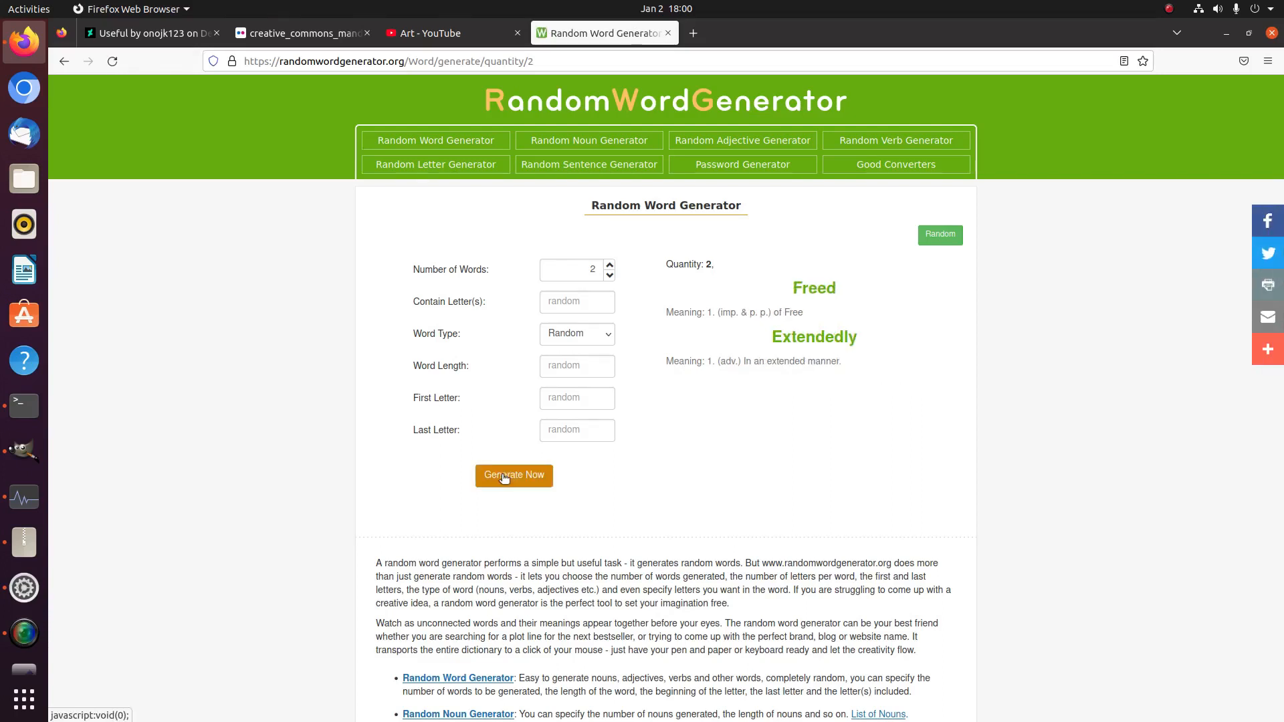
click(504, 477)
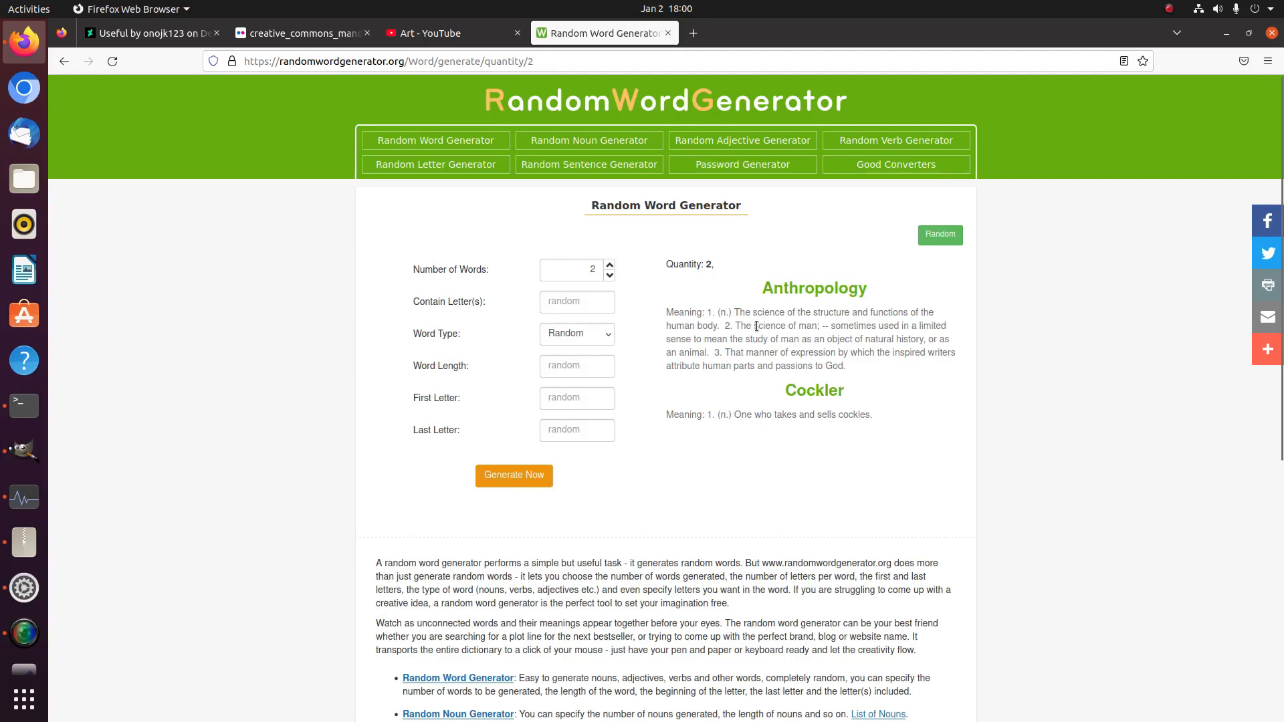
- Copy the phrase "science of man" from the definition of Anthropology
drag(756, 327, 814, 329)
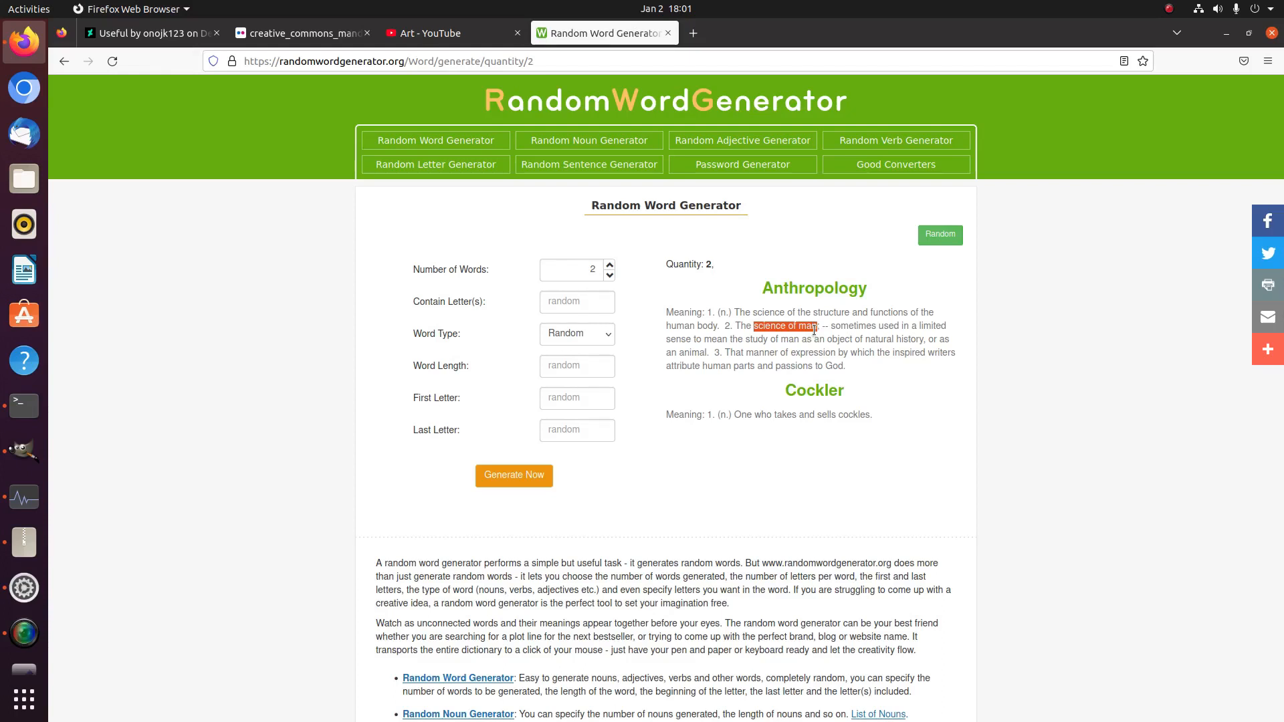
right_click(789, 326)
click(799, 337)
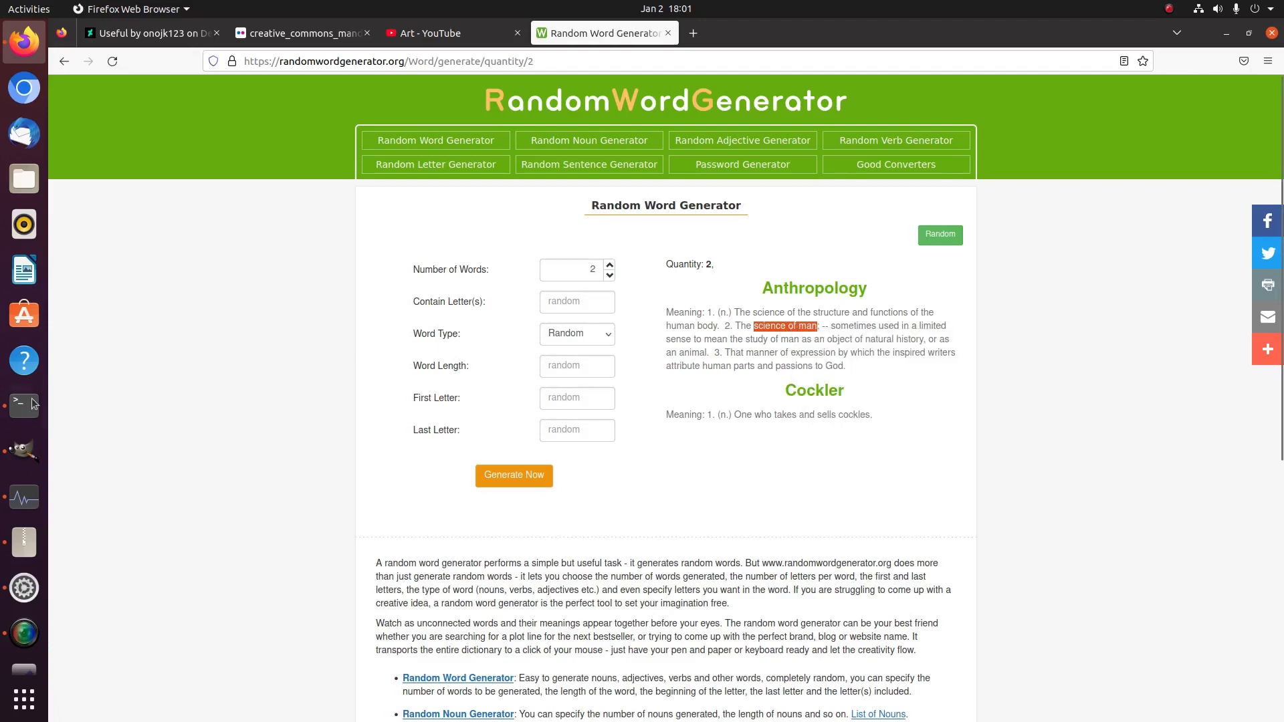
- Switch to GIMP and save the project under the new name Science of Man.xcf in the Pictures folder
click(24, 450)
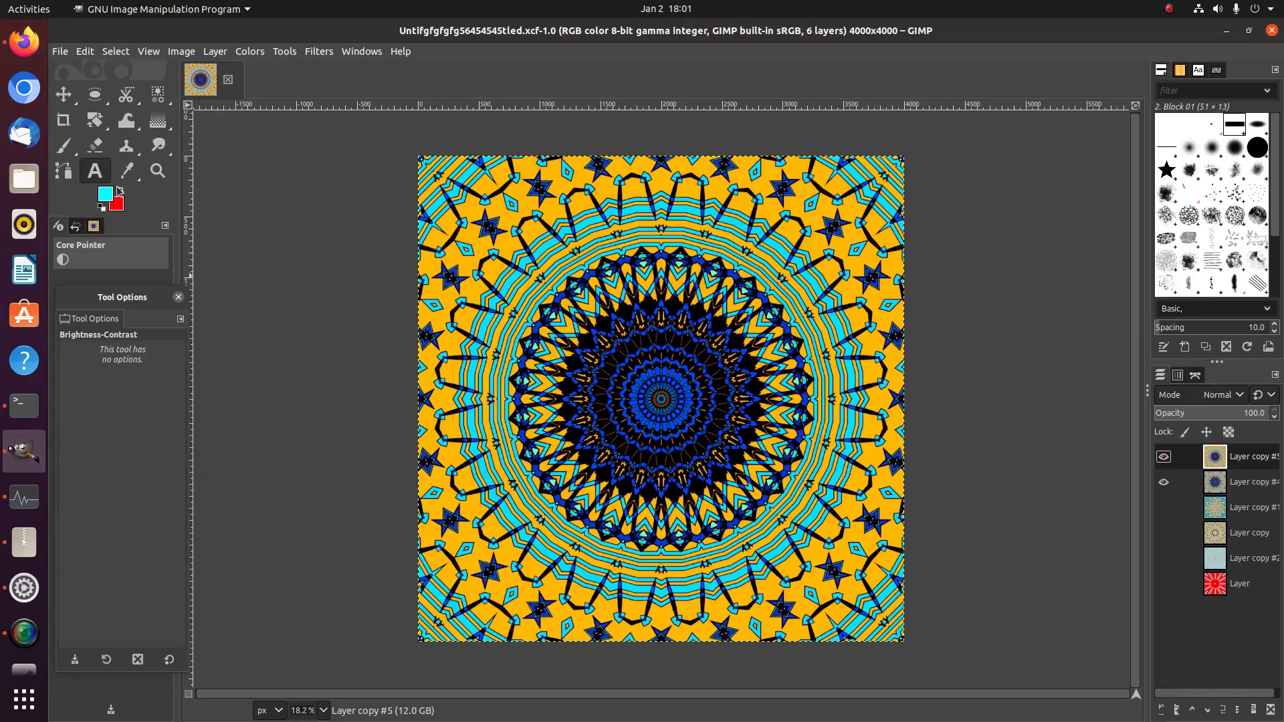
click(60, 52)
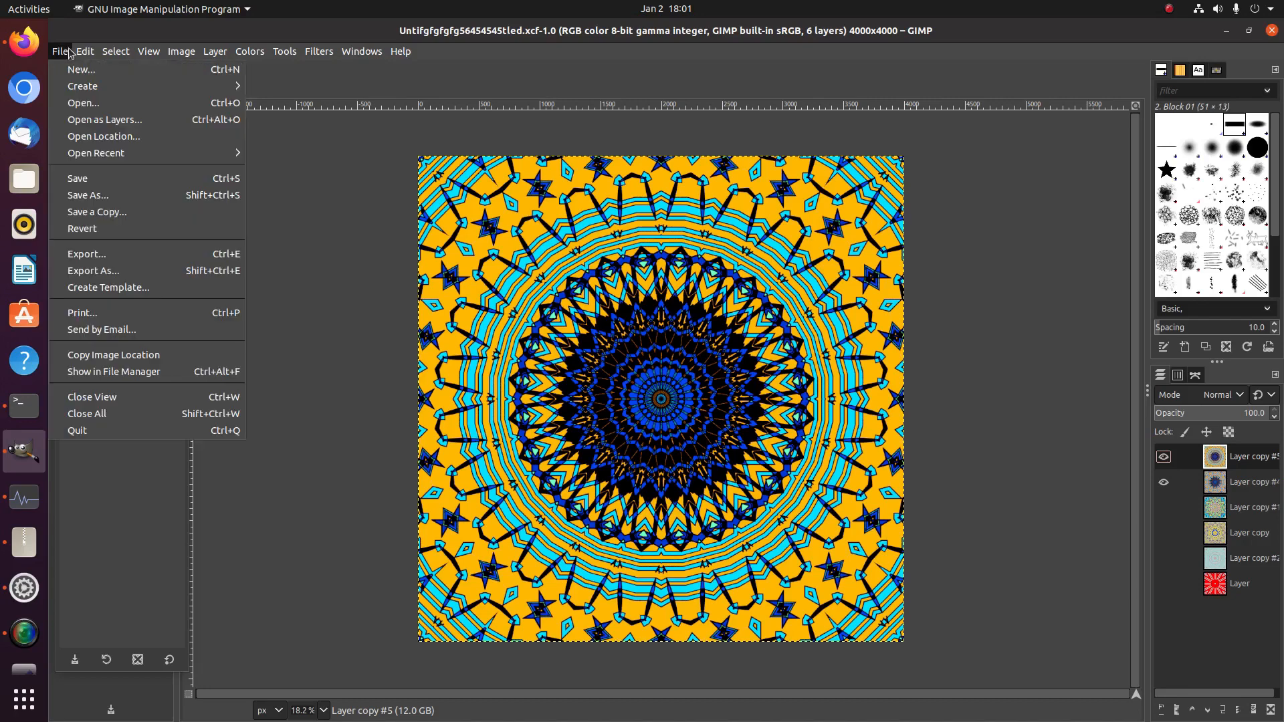
click(104, 179)
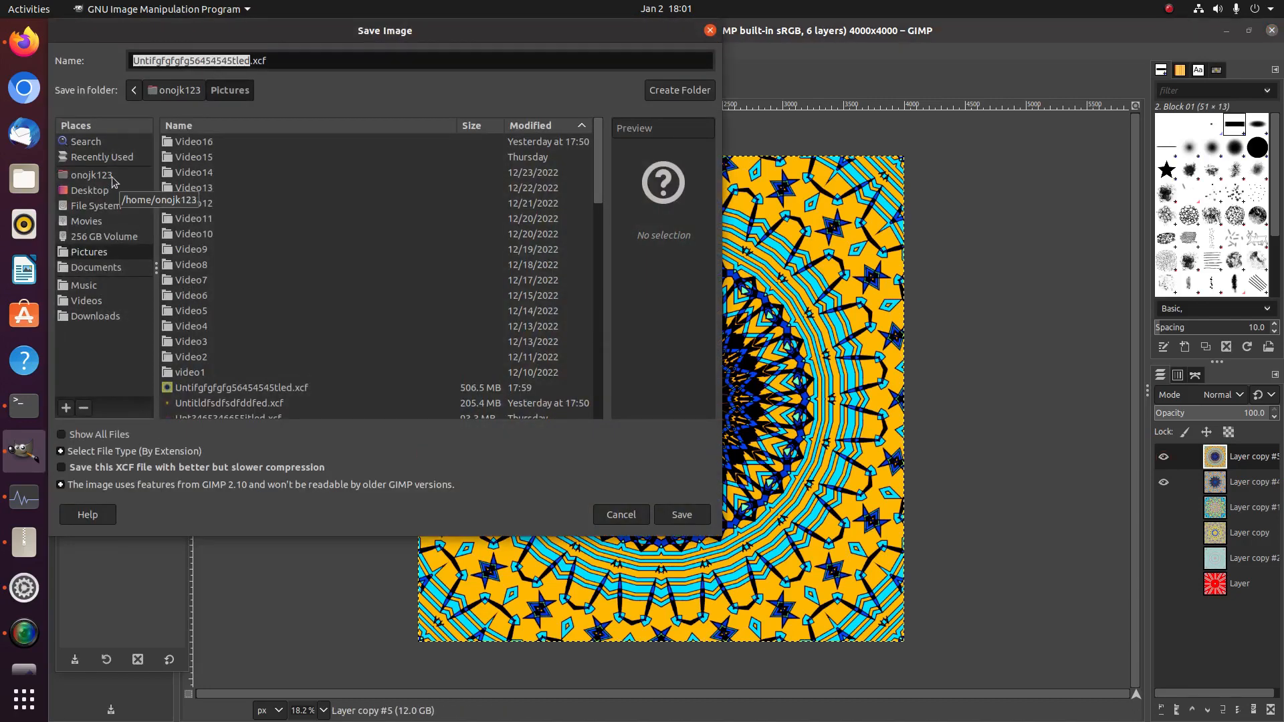
key(ctrl+v)
click(133, 61)
key(Delete)
text(S)
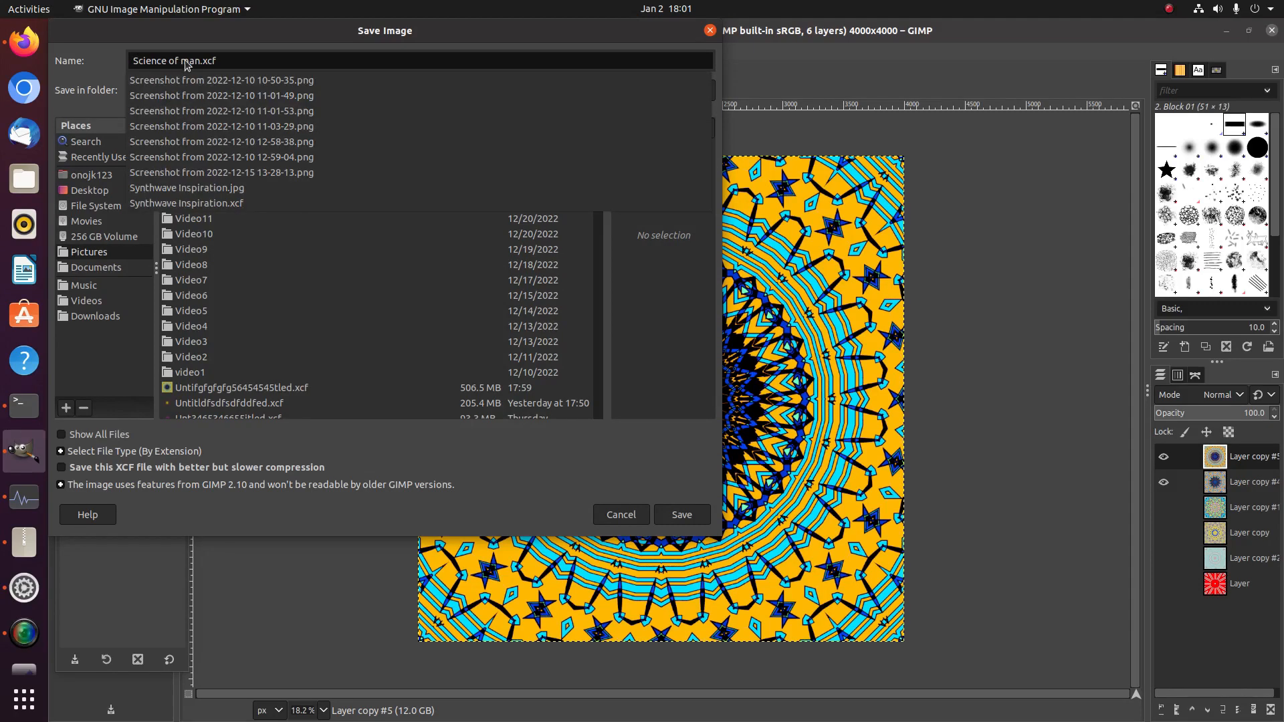
click(185, 62)
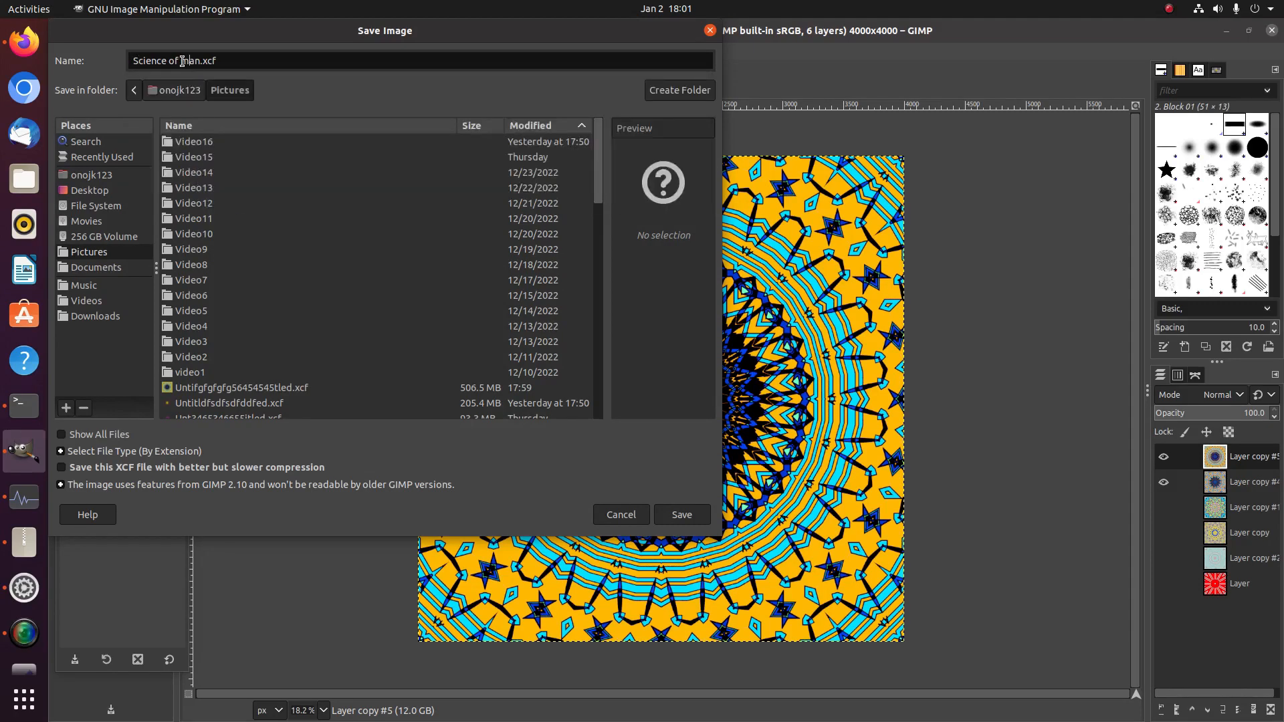
drag(190, 60, 180, 60)
click(180, 60)
click(681, 512)
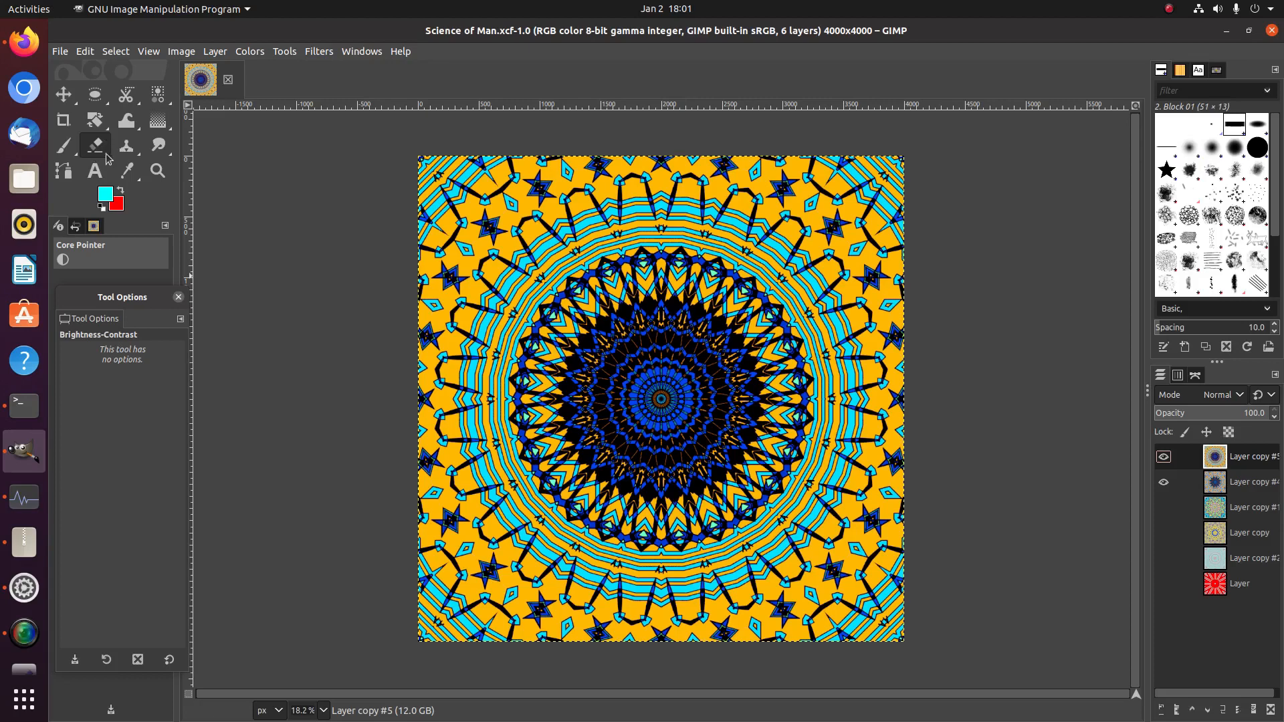
- Export the image as Science of Man.jpg to the Pictures folder with JPEG quality 98
click(60, 52)
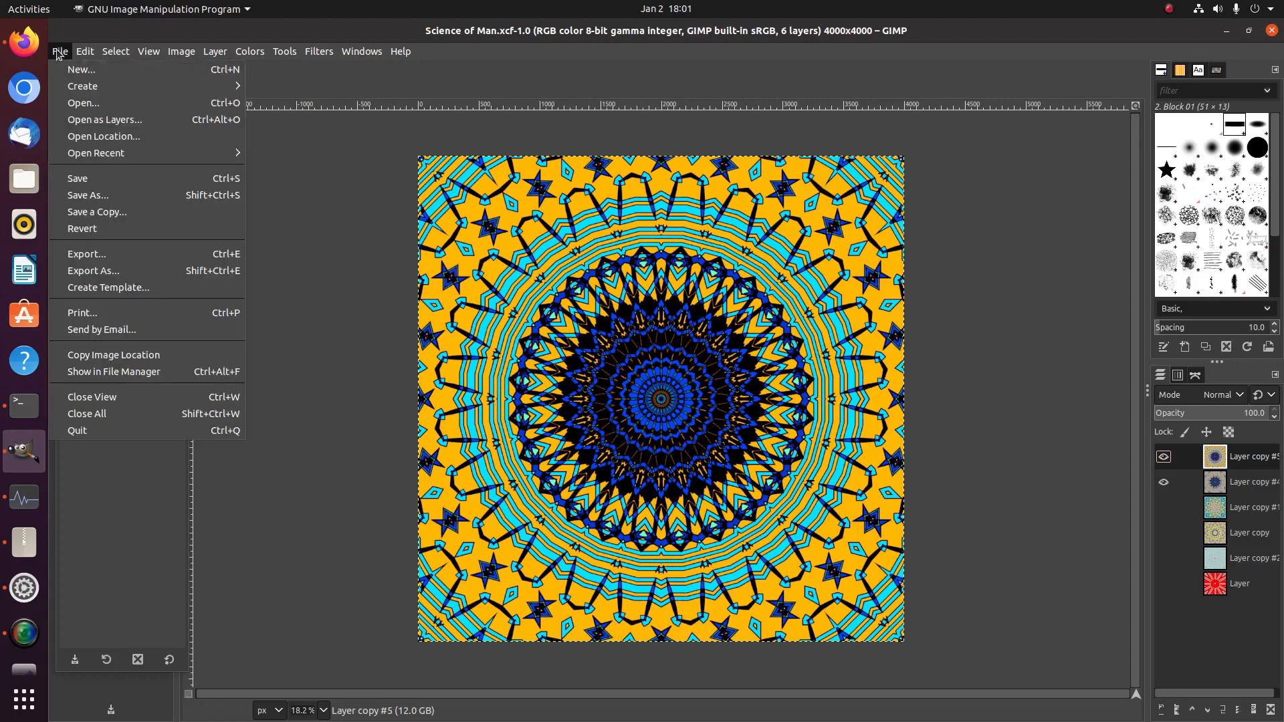
click(103, 258)
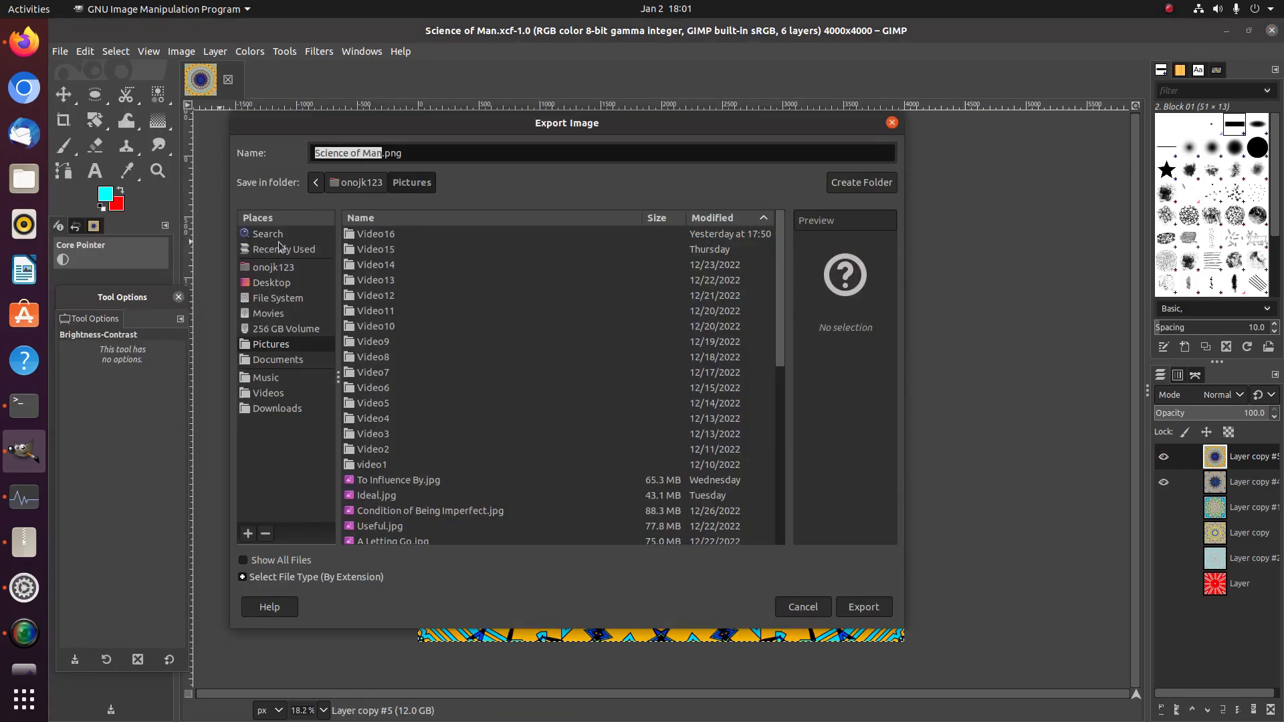
click(416, 150)
key(BackSpace)
key(BackSpace)
key(BackSpace)
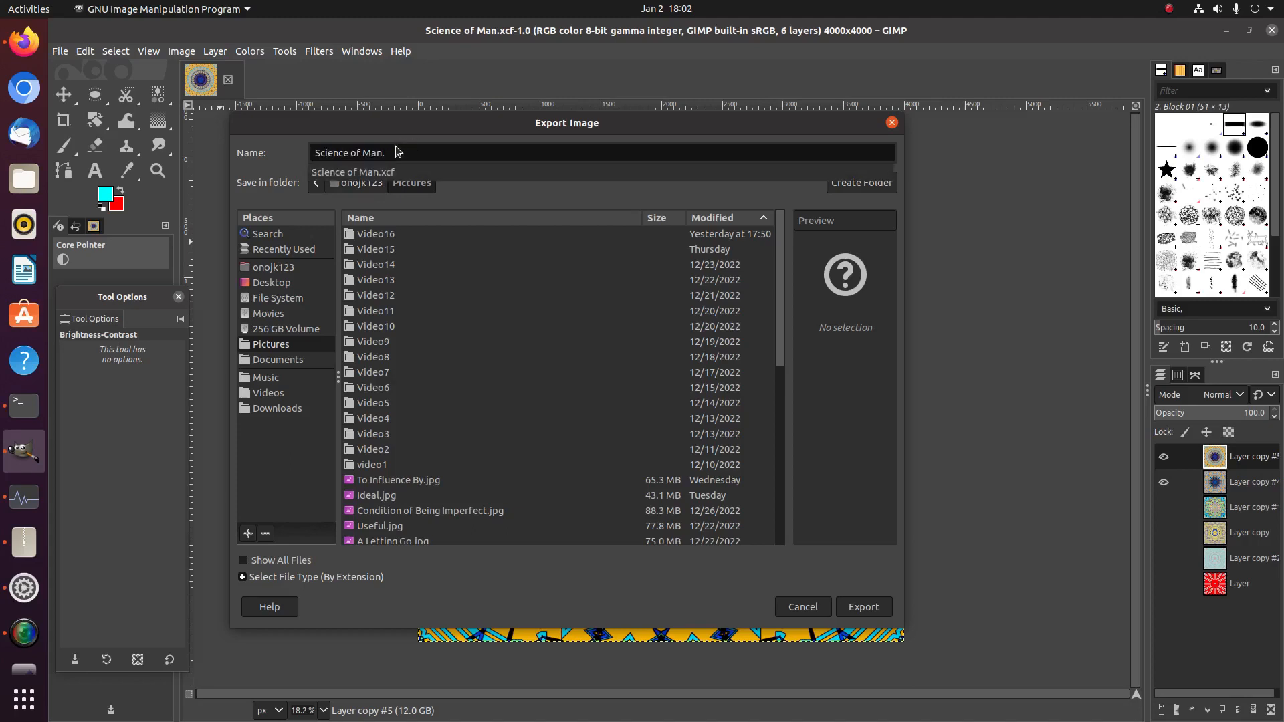
text(jpg)
click(862, 610)
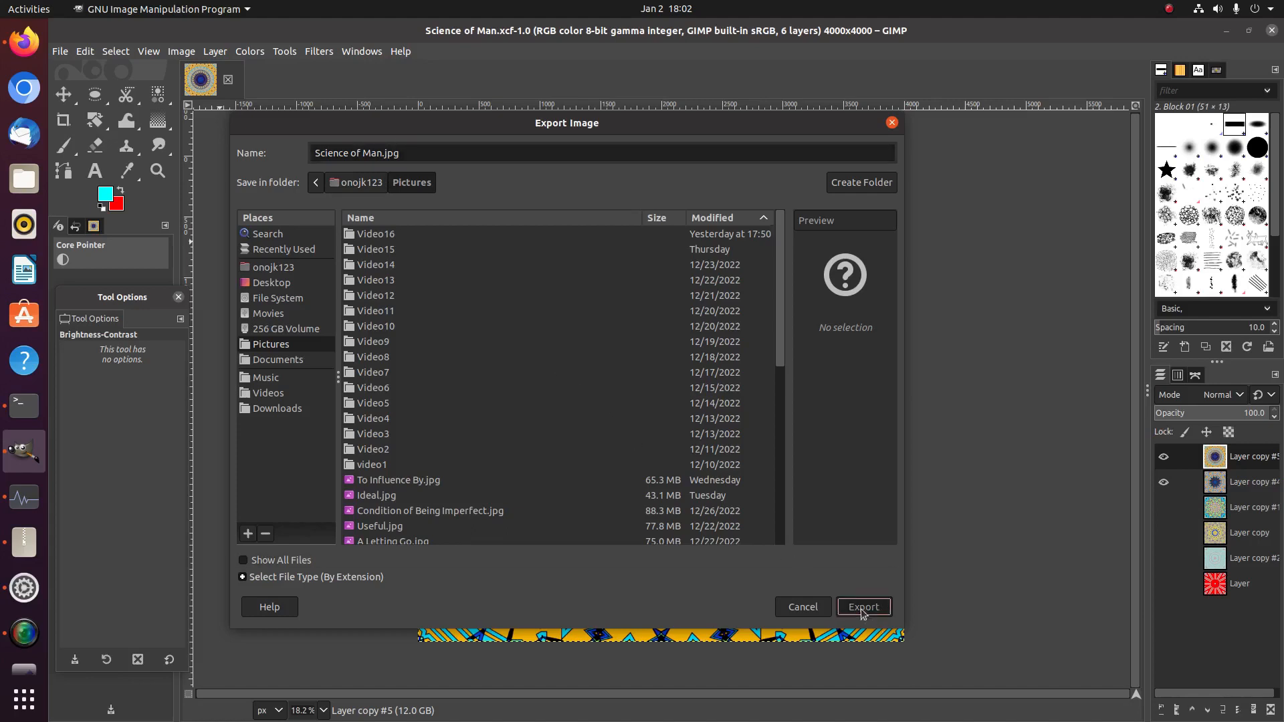
double_click(639, 213)
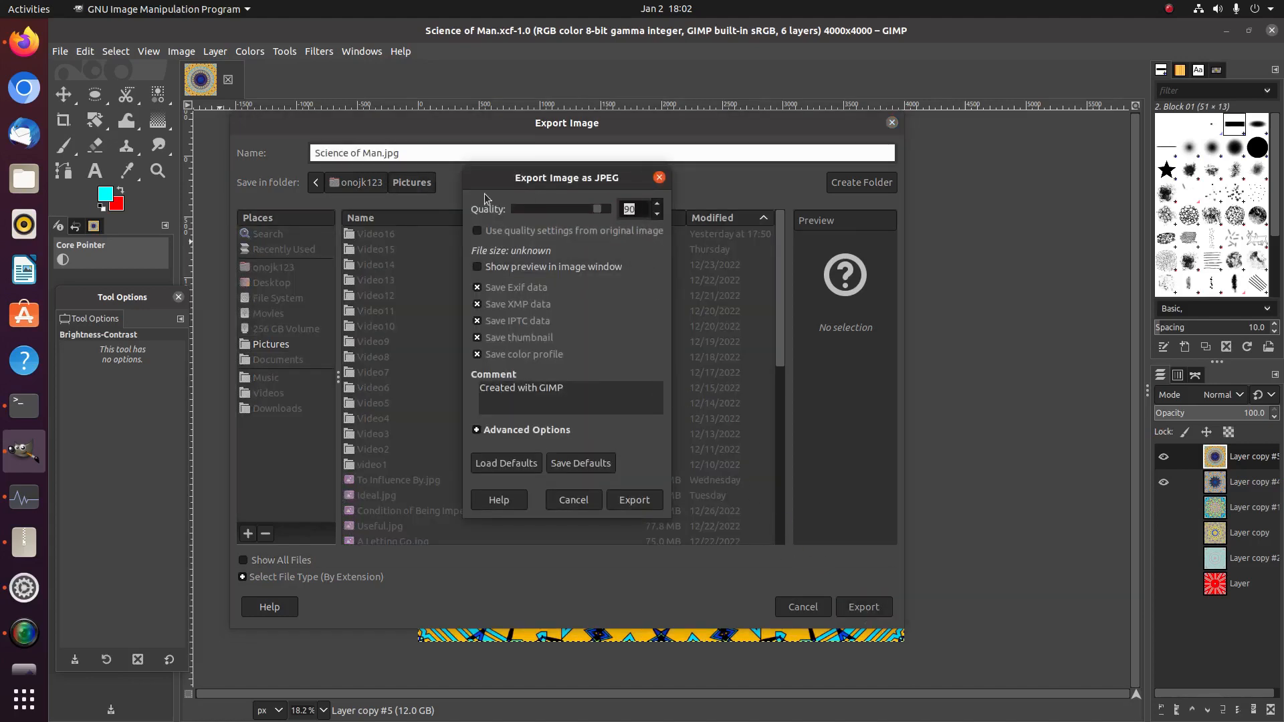
text(98)
click(620, 494)
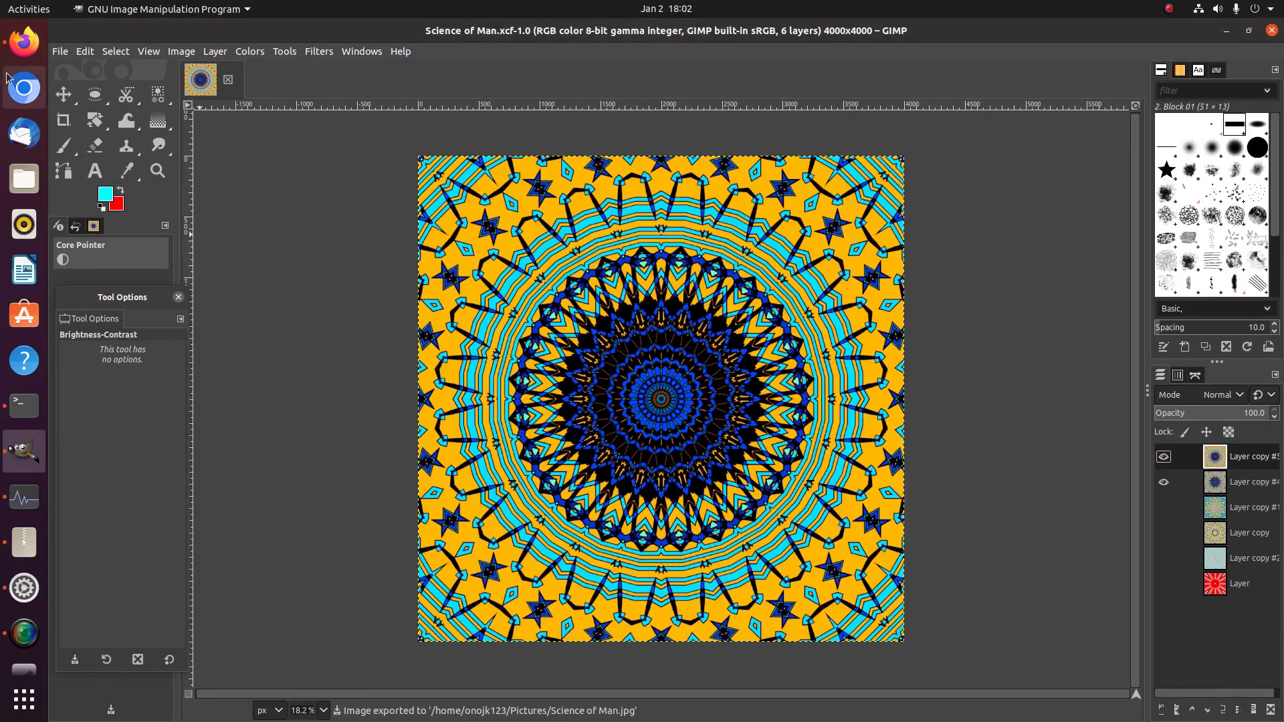
- Switch to Firefox and open vanceai.com in a new tab
click(24, 41)
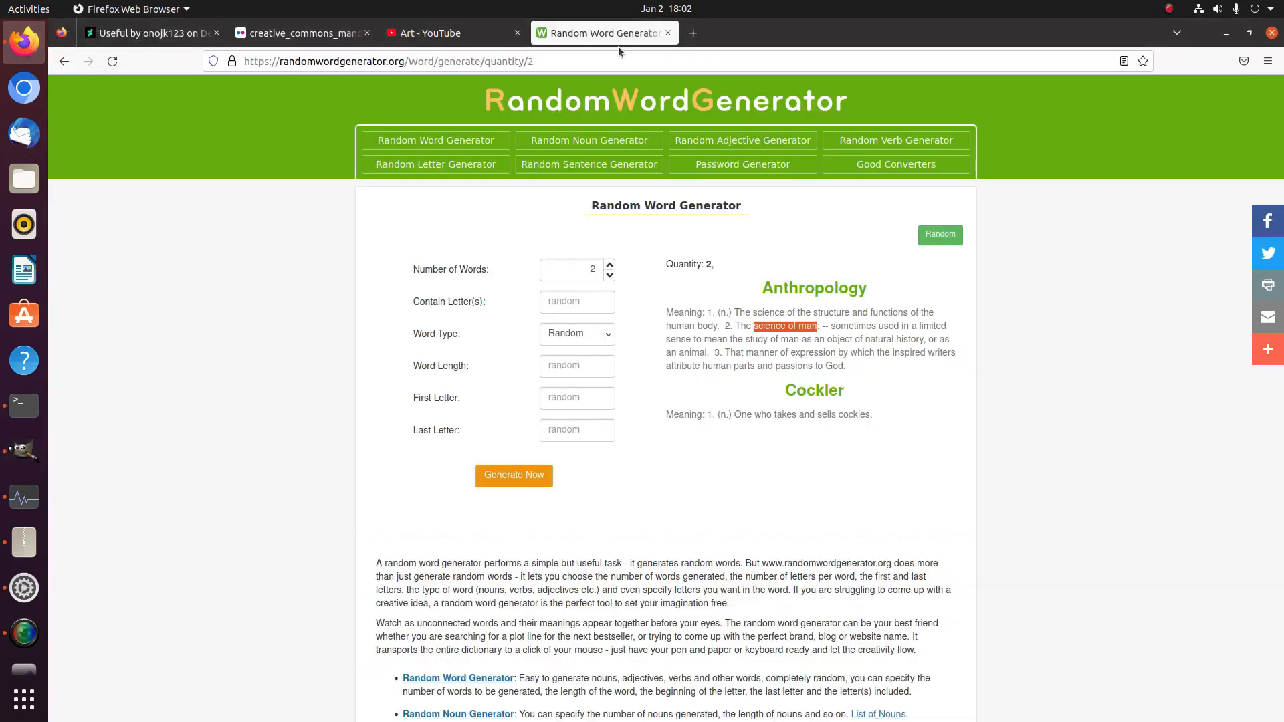
click(693, 35)
text(va)
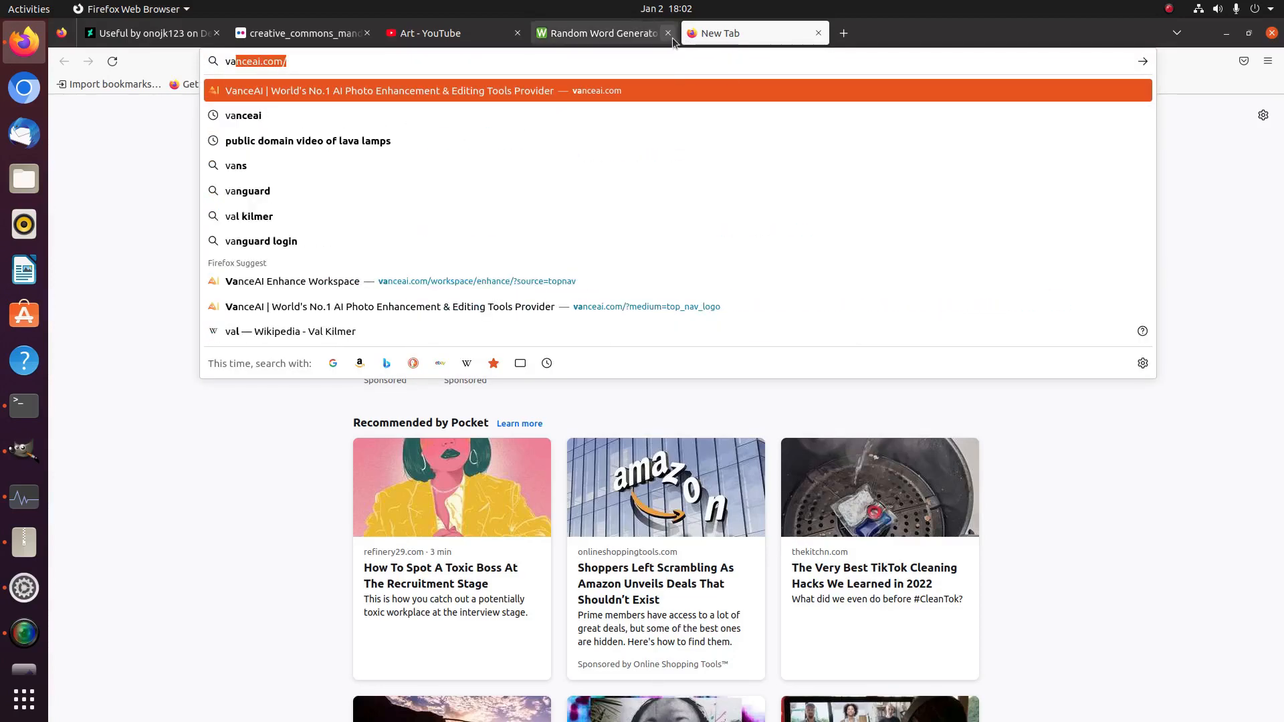
key(Return)
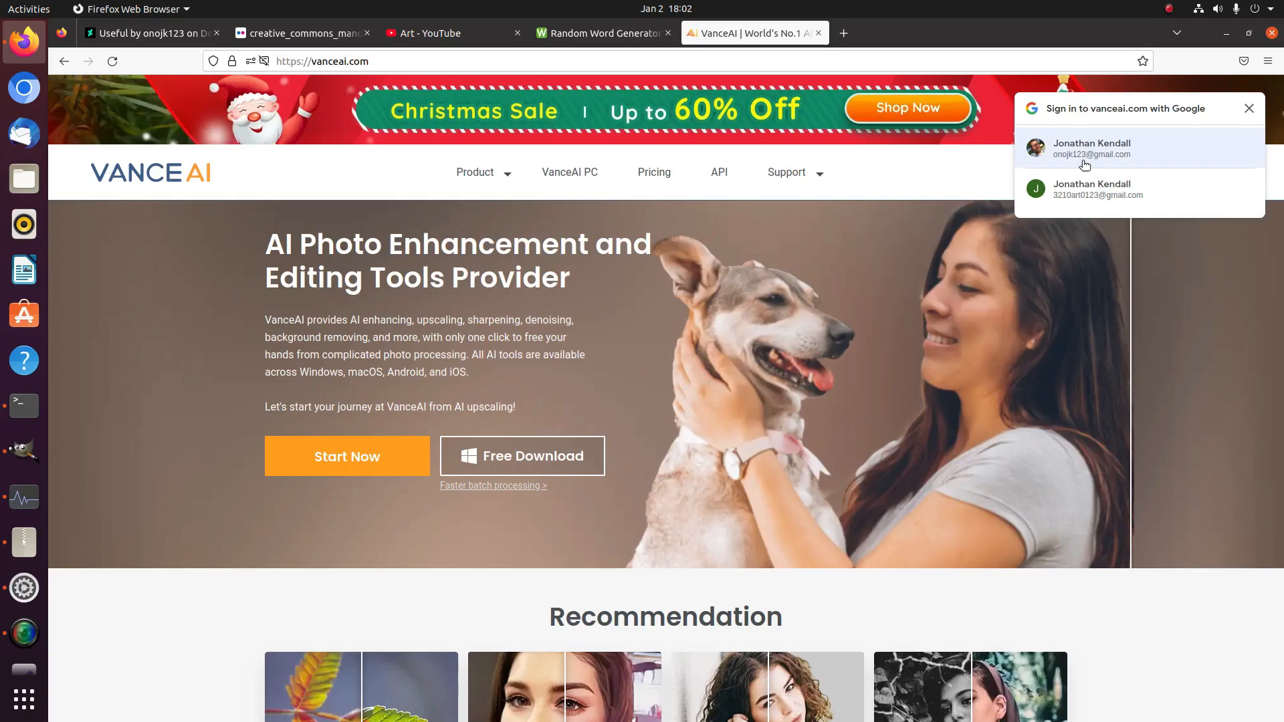
- Sign in to VanceAI with the first suggested Google account and open the AI Photo Enhancer workspace
click(1093, 151)
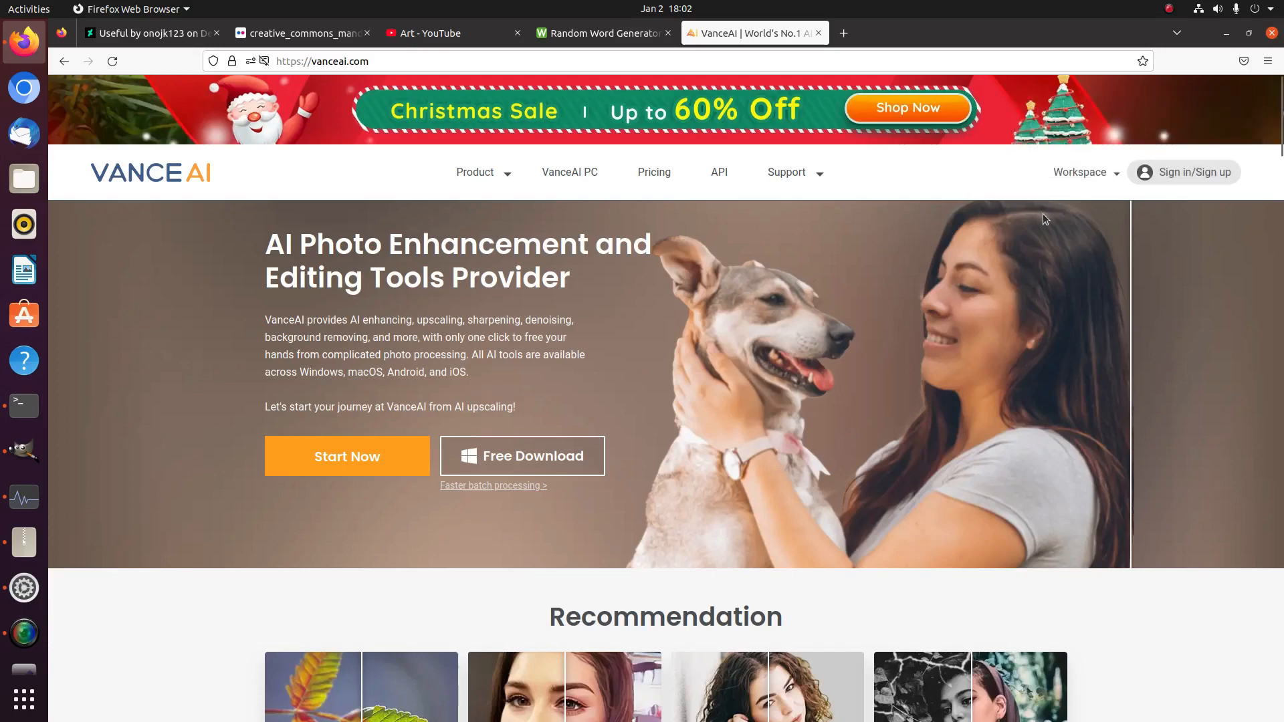
mouse_move(1202, 182)
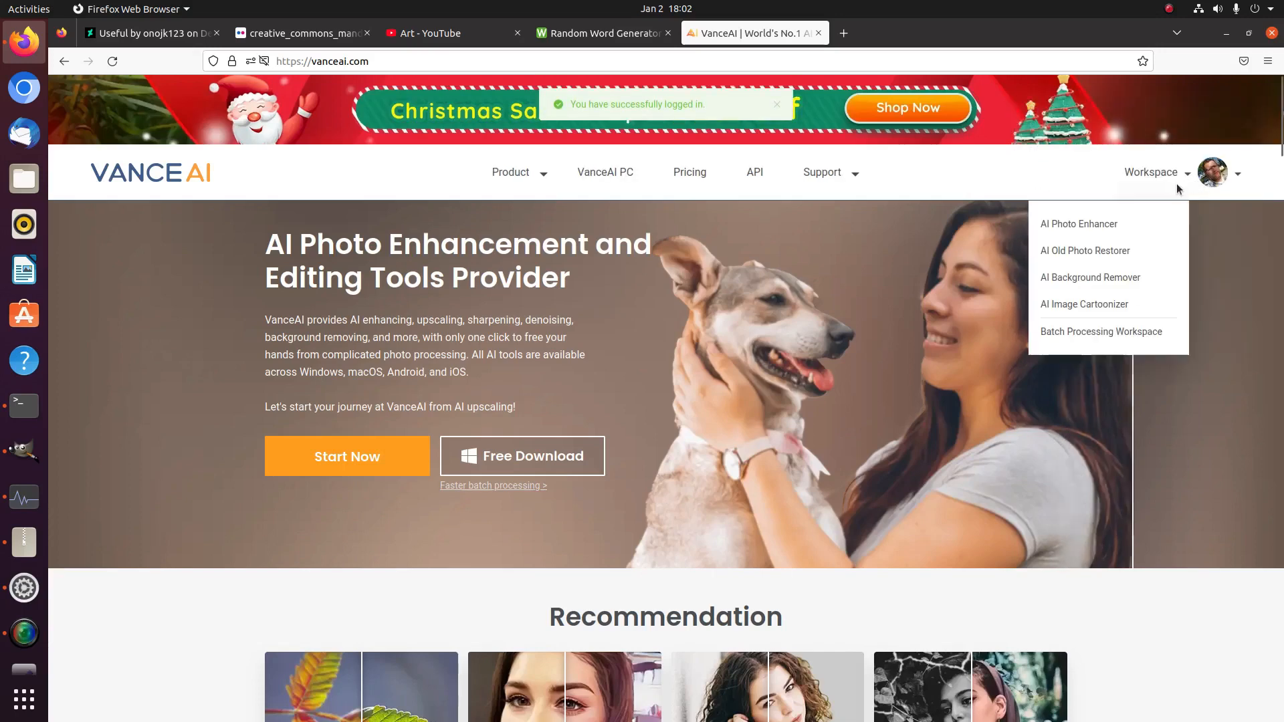
click(1096, 224)
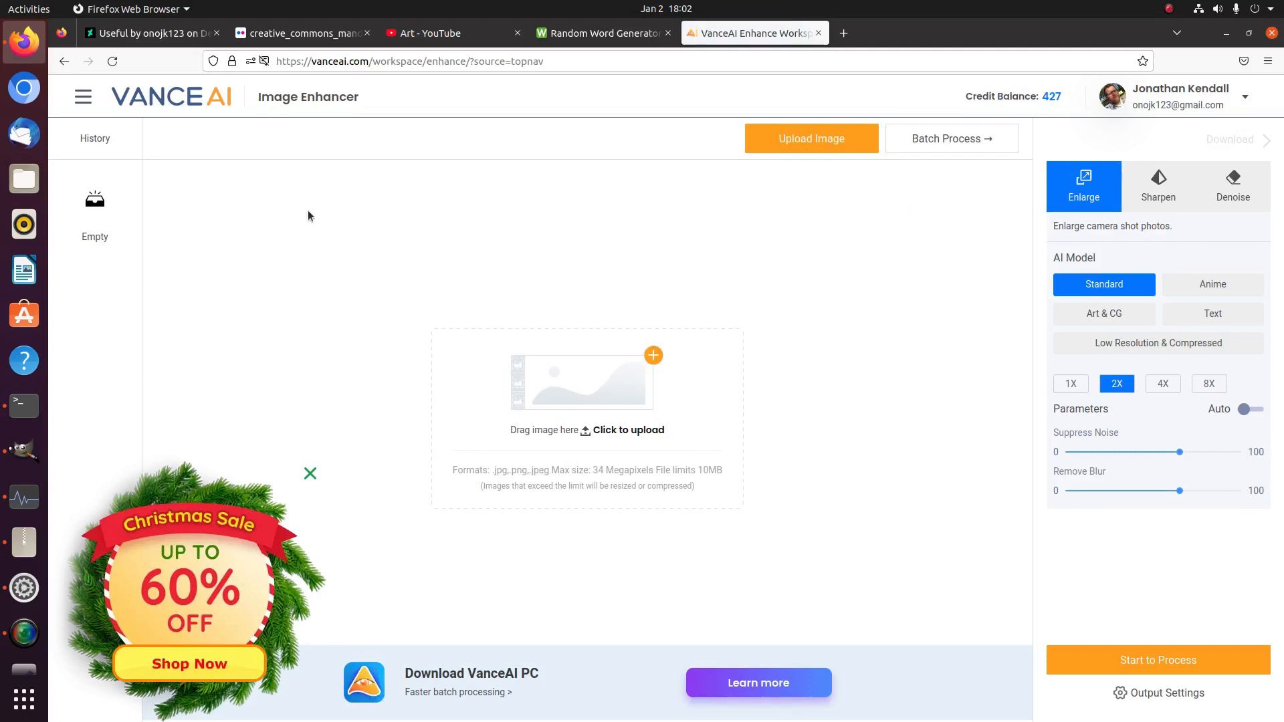
- Upload Science of Man.jpg from the Pictures folder to the Image Enhancer
mouse_move(87, 101)
click(825, 145)
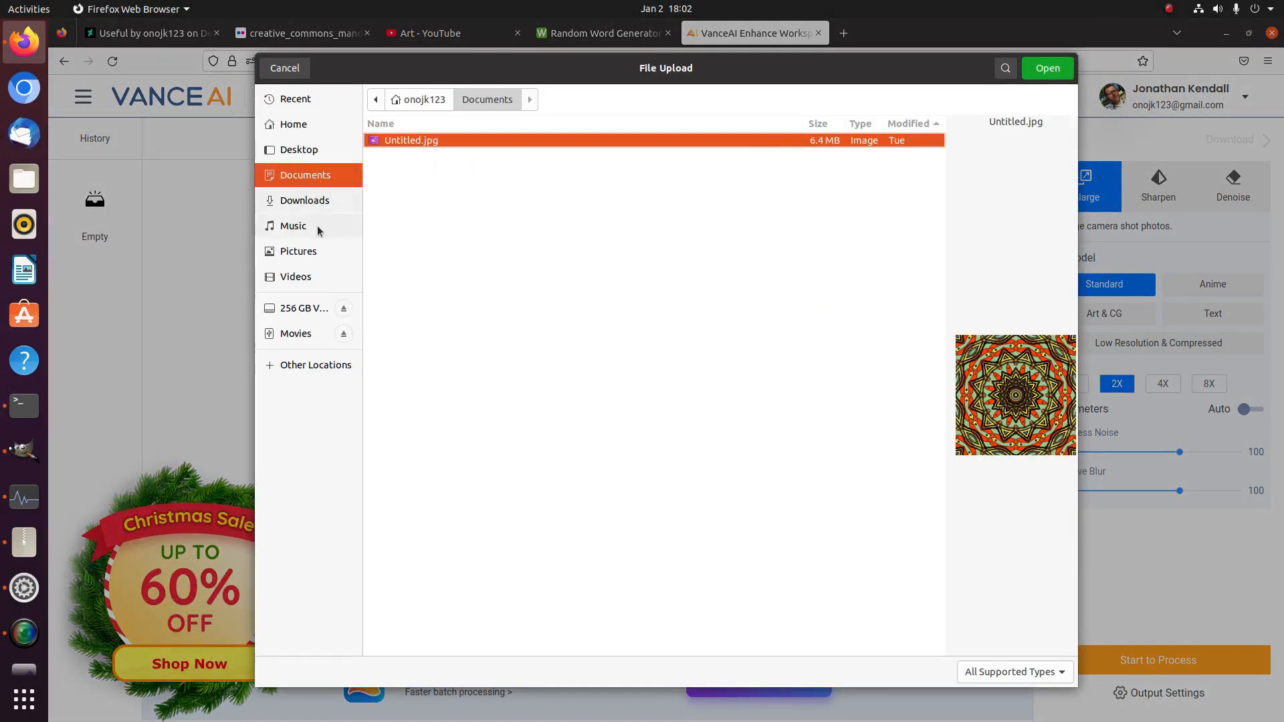
click(324, 248)
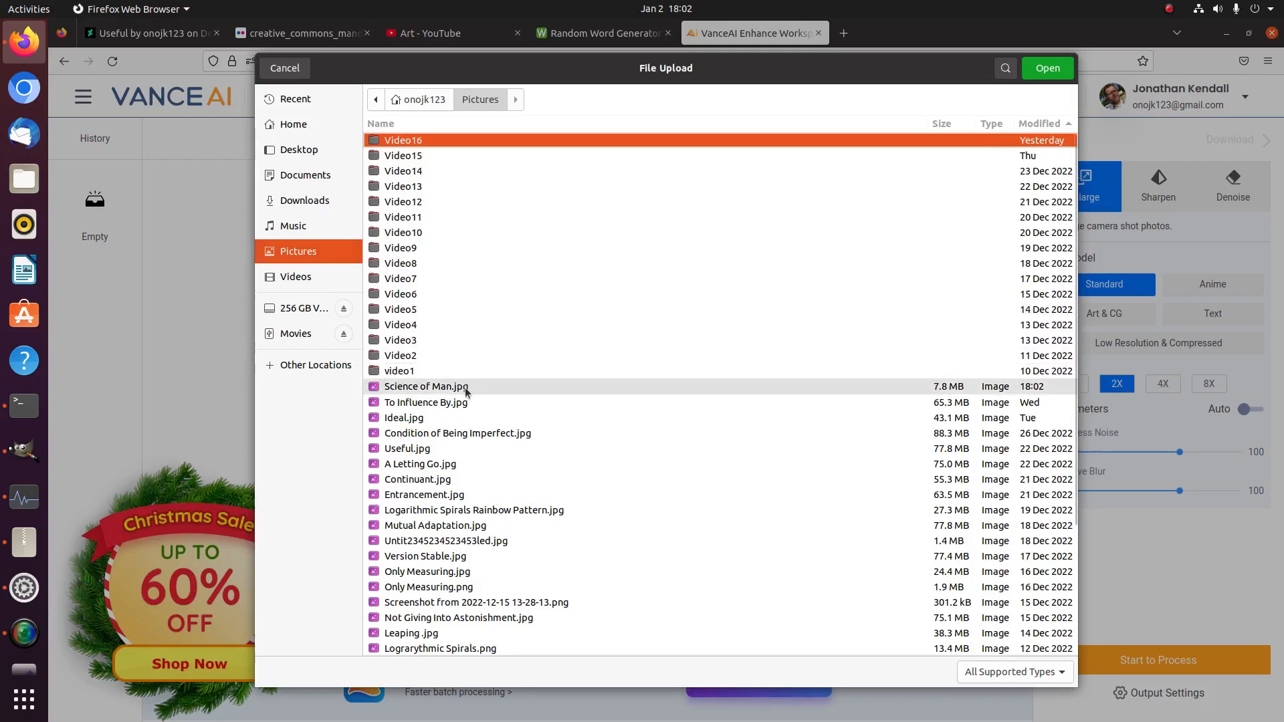
double_click(455, 388)
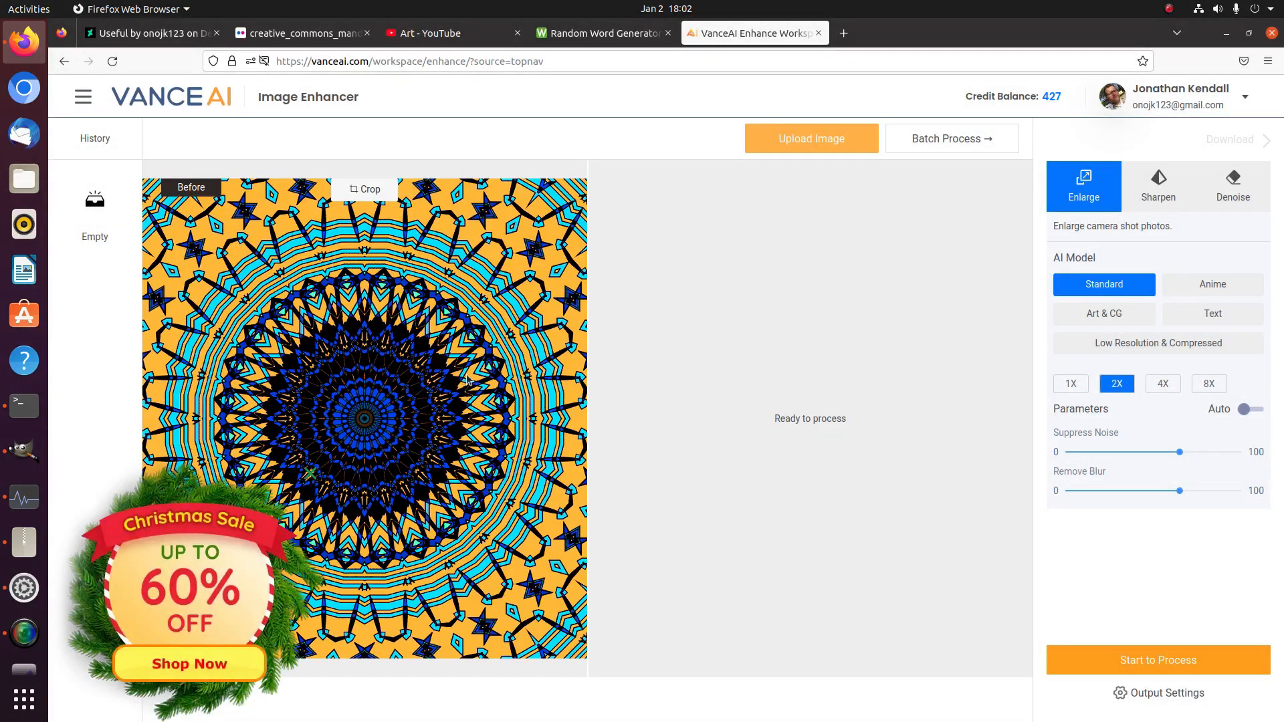
- Process the image with the Anime model in anime_style_art_rgb mode at 4X enlargement, and dismiss the Christmas sale promotion
mouse_move(1225, 345)
click(1211, 286)
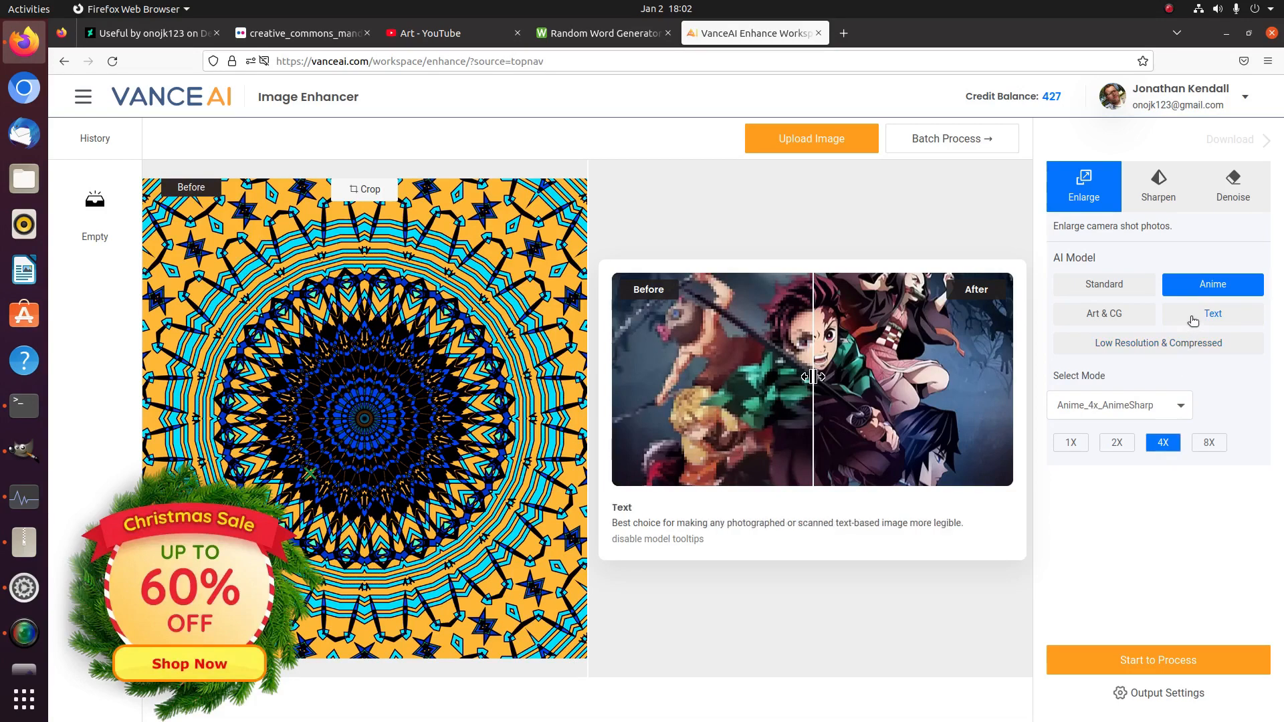
click(1164, 403)
click(1130, 466)
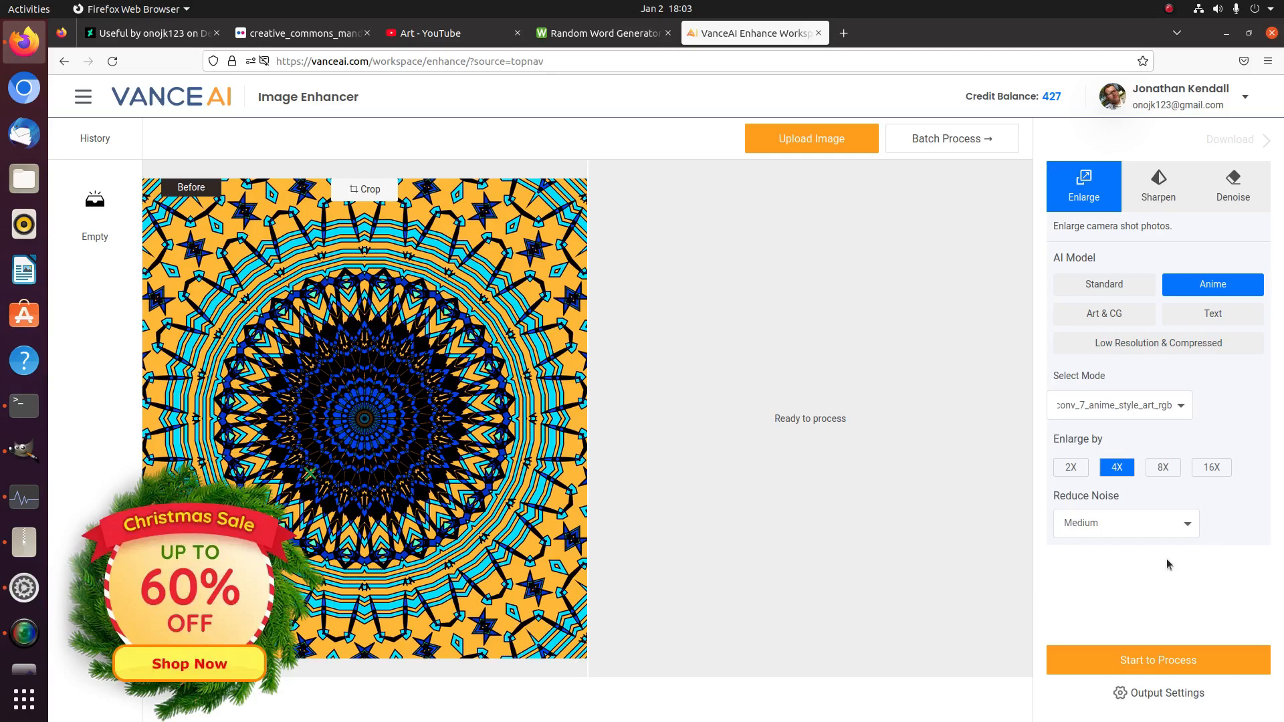
click(1140, 659)
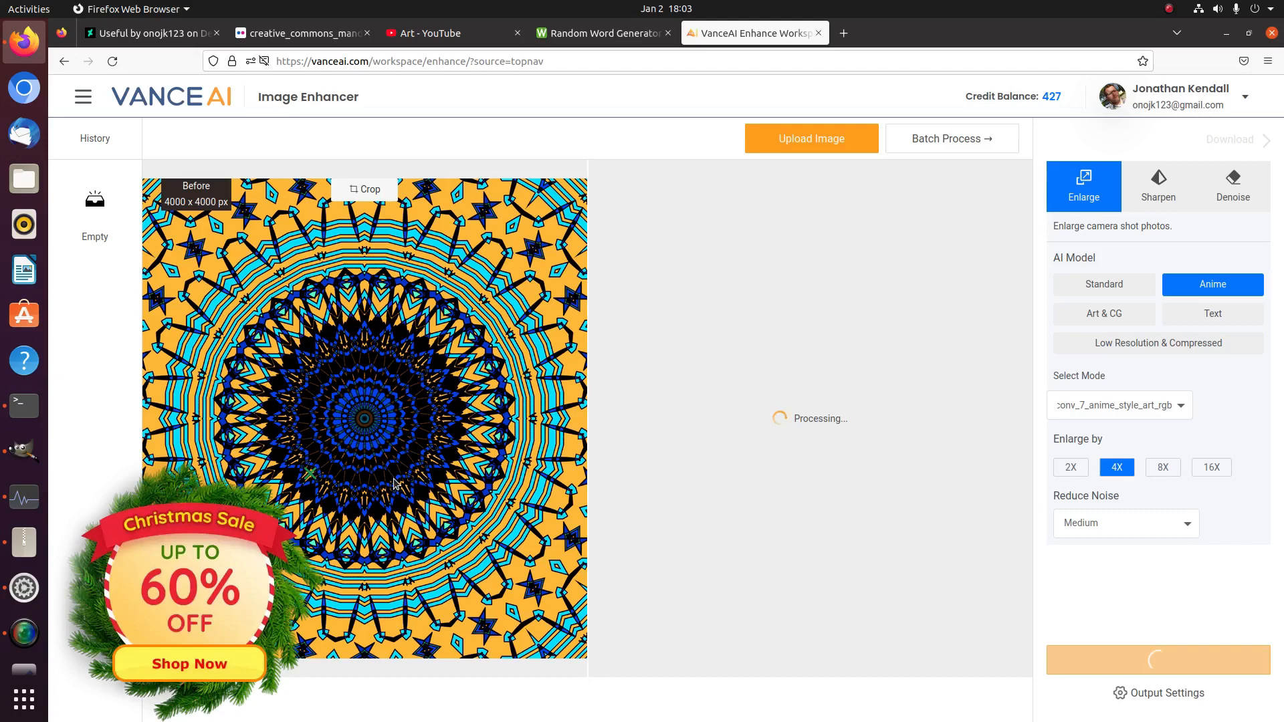
click(309, 475)
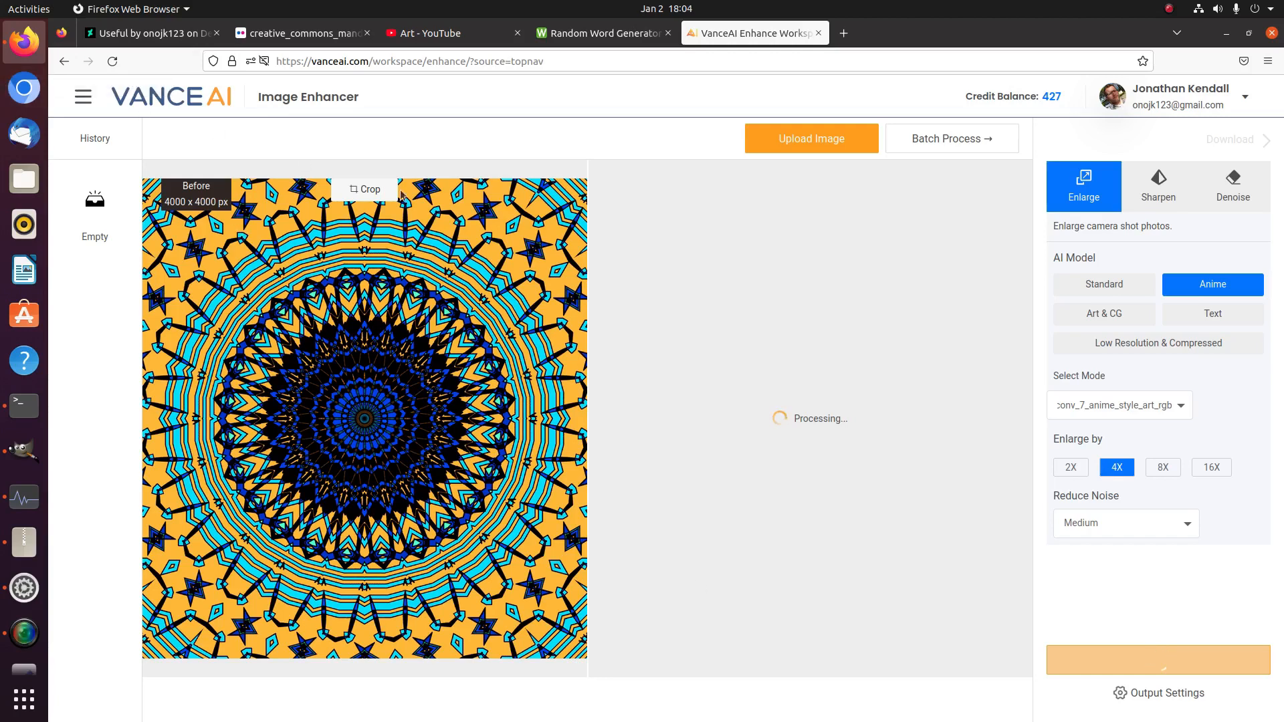
- Open the account's own profile page on DeviantArt in the existing browser tab
click(170, 35)
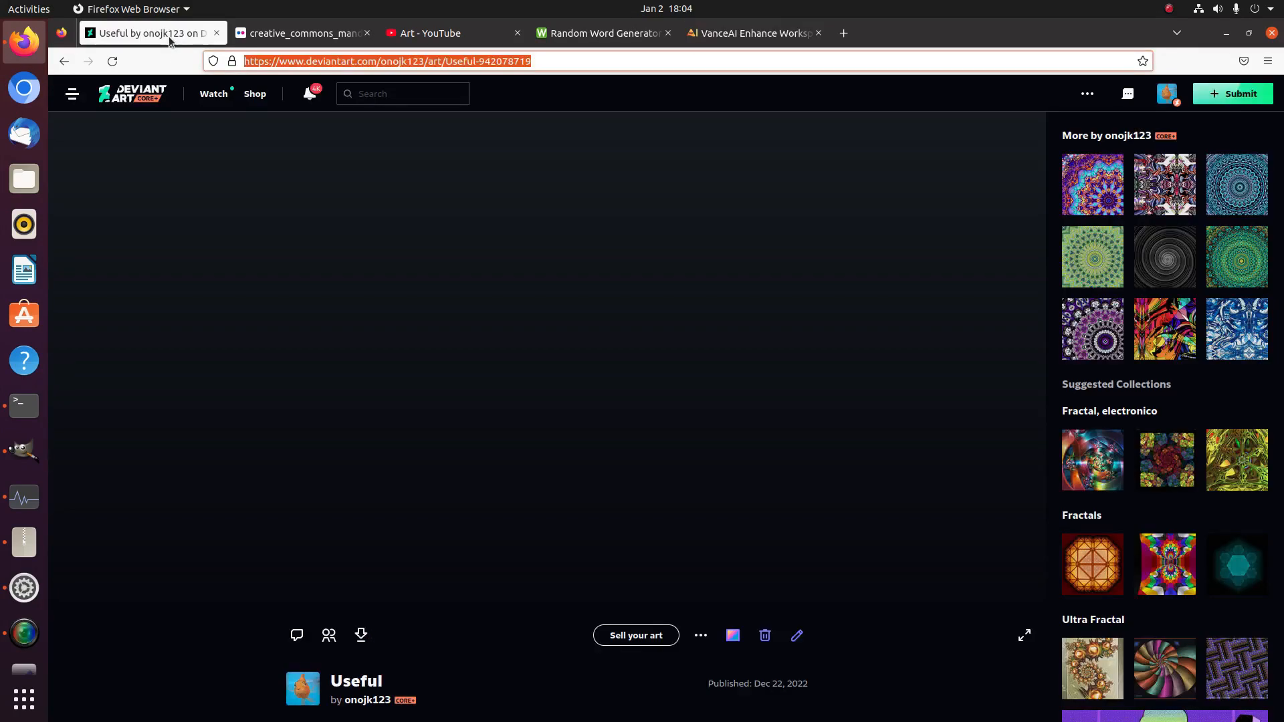
mouse_move(1160, 109)
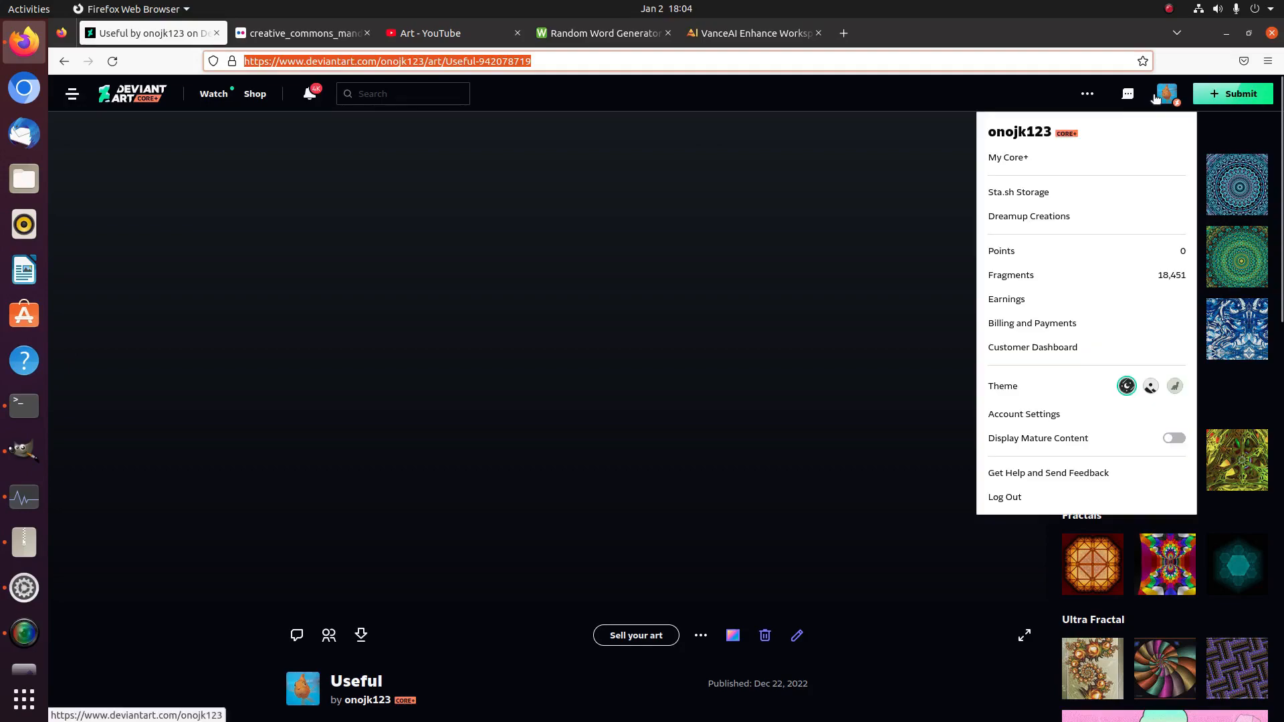
click(1026, 134)
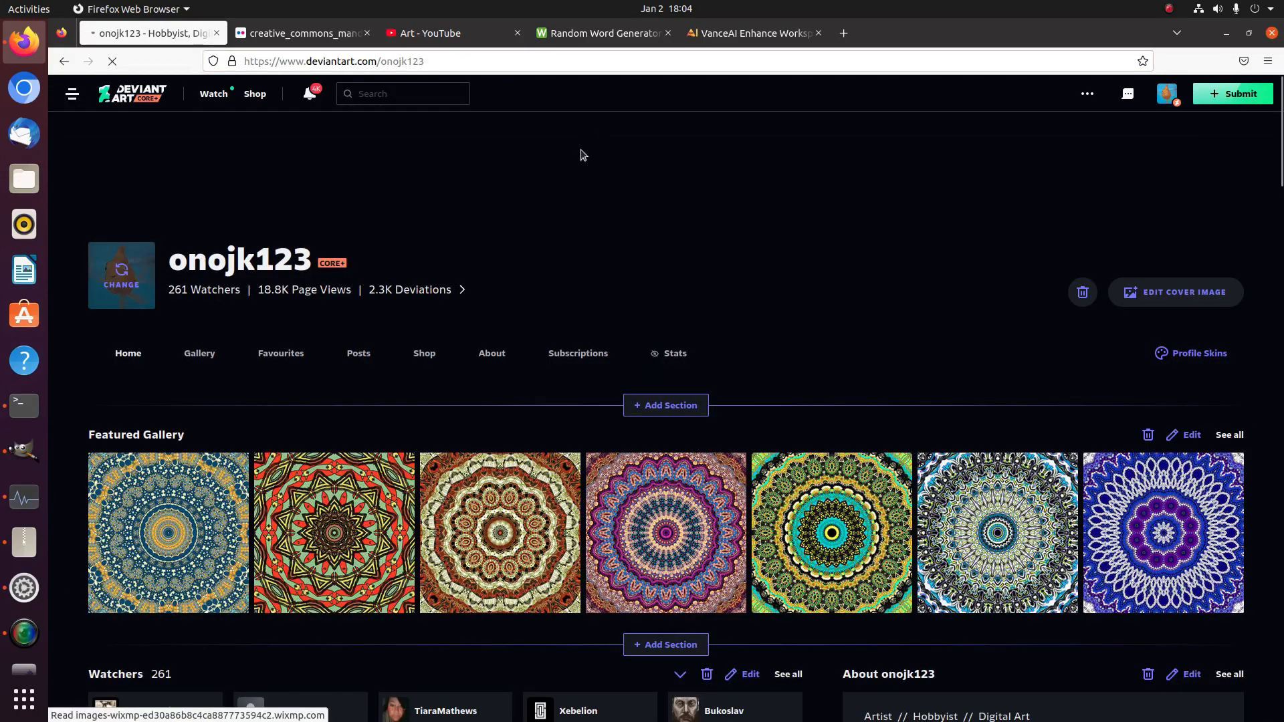
- Return to VanceAI and download the enlarged image
click(725, 31)
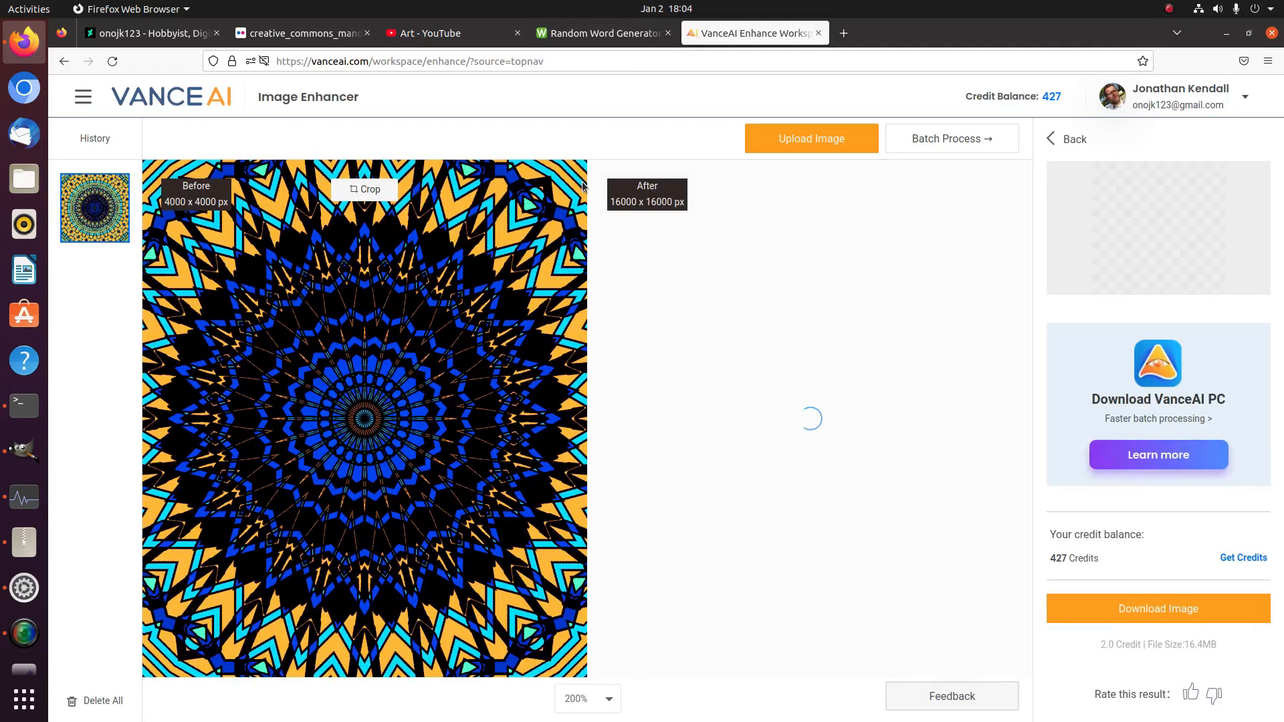
click(1123, 610)
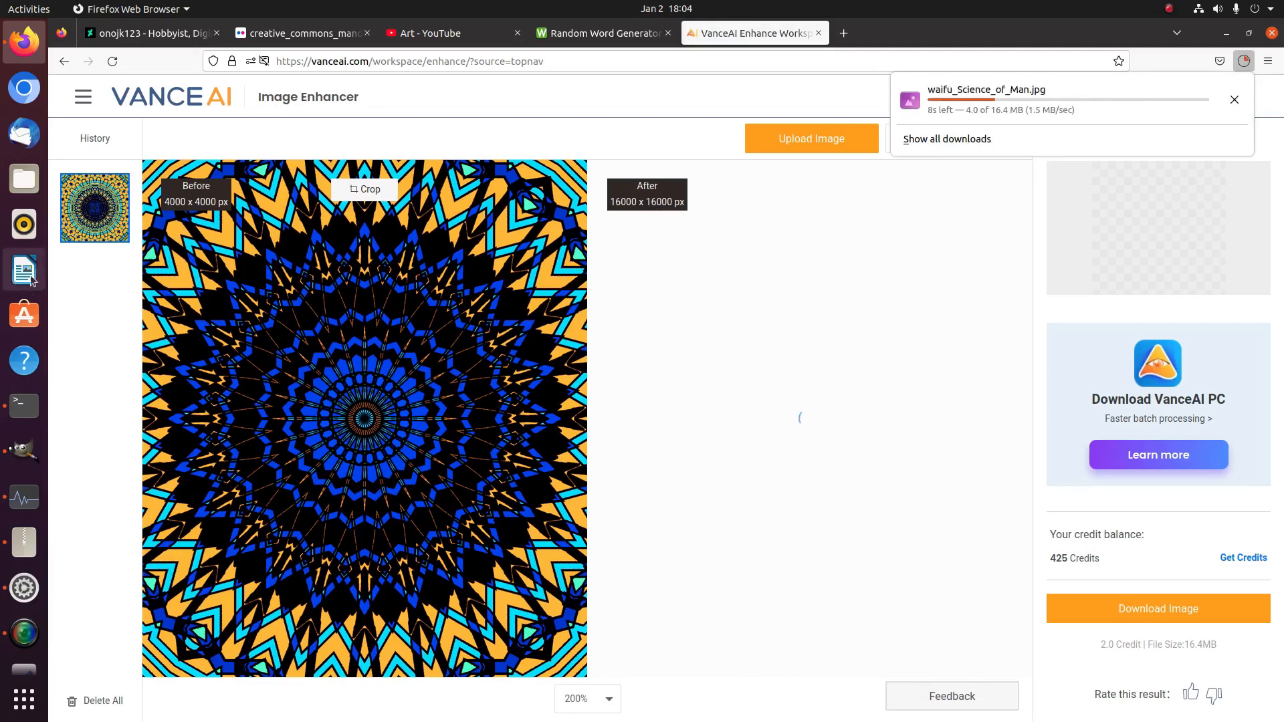
- Switch to GIMP, close the Science of Man project and open waifu_Science_of_Man.jpg from the Downloads folder
click(21, 449)
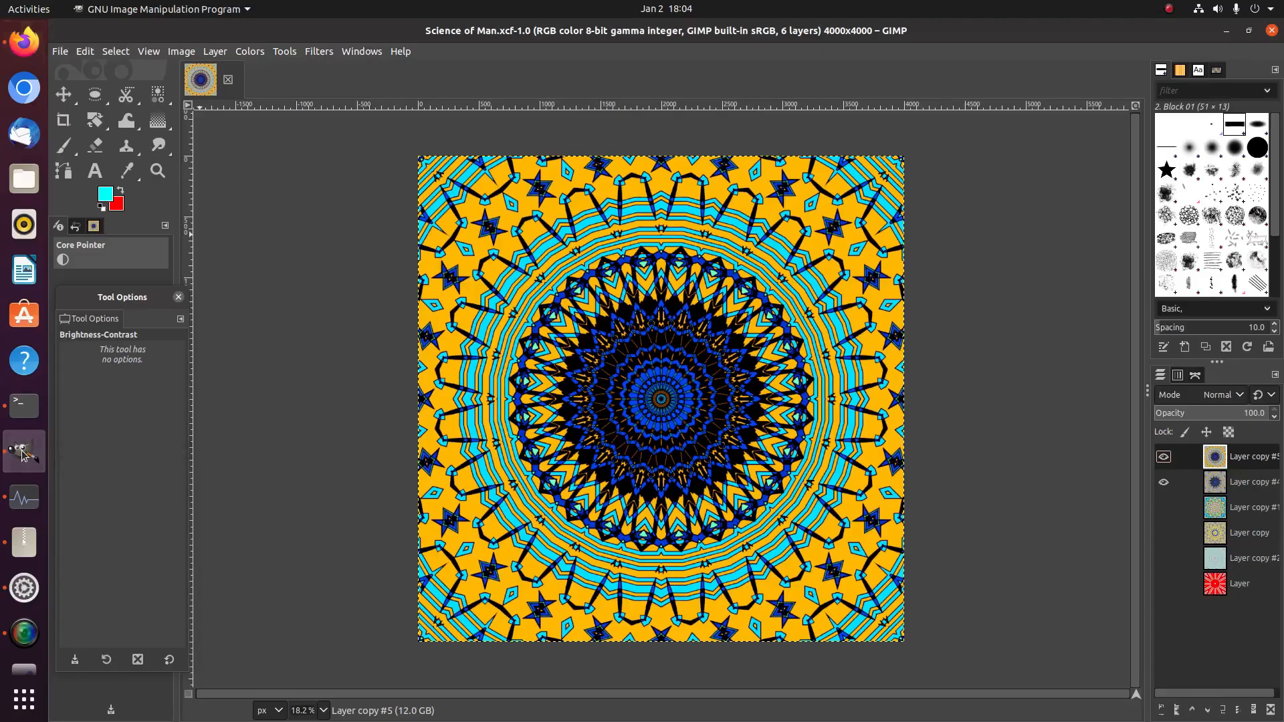
click(228, 79)
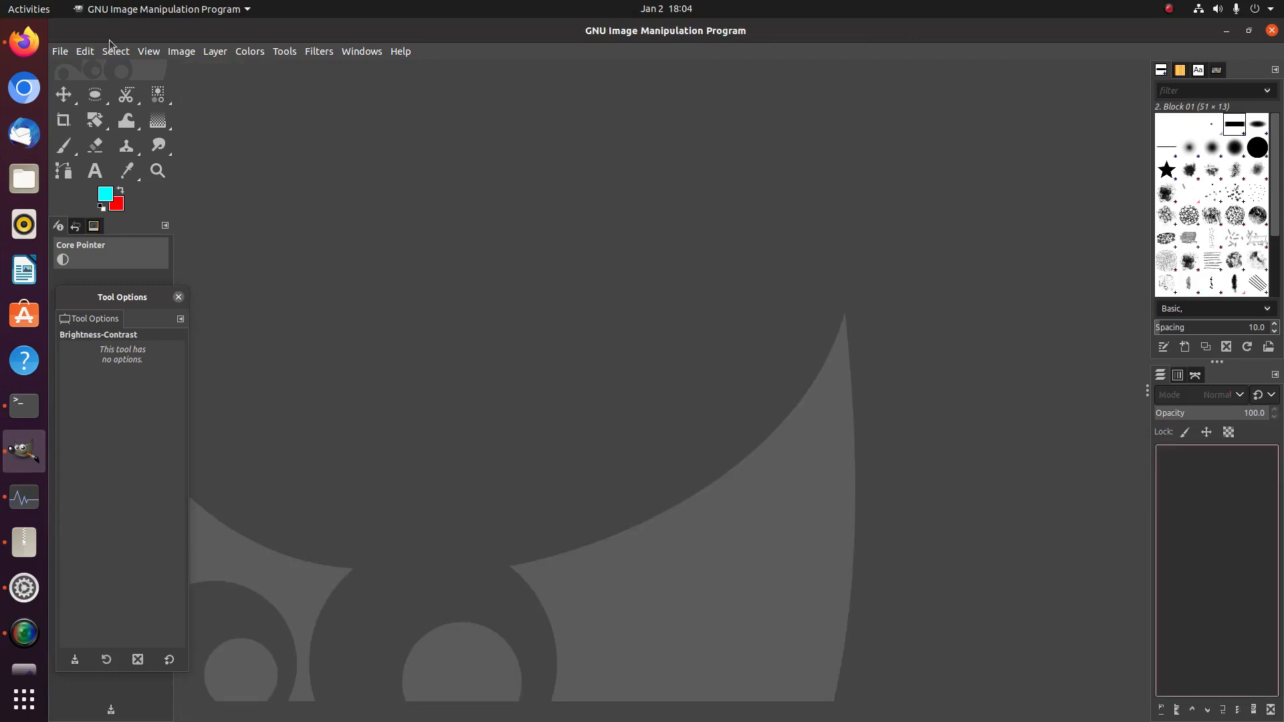
click(64, 52)
click(81, 105)
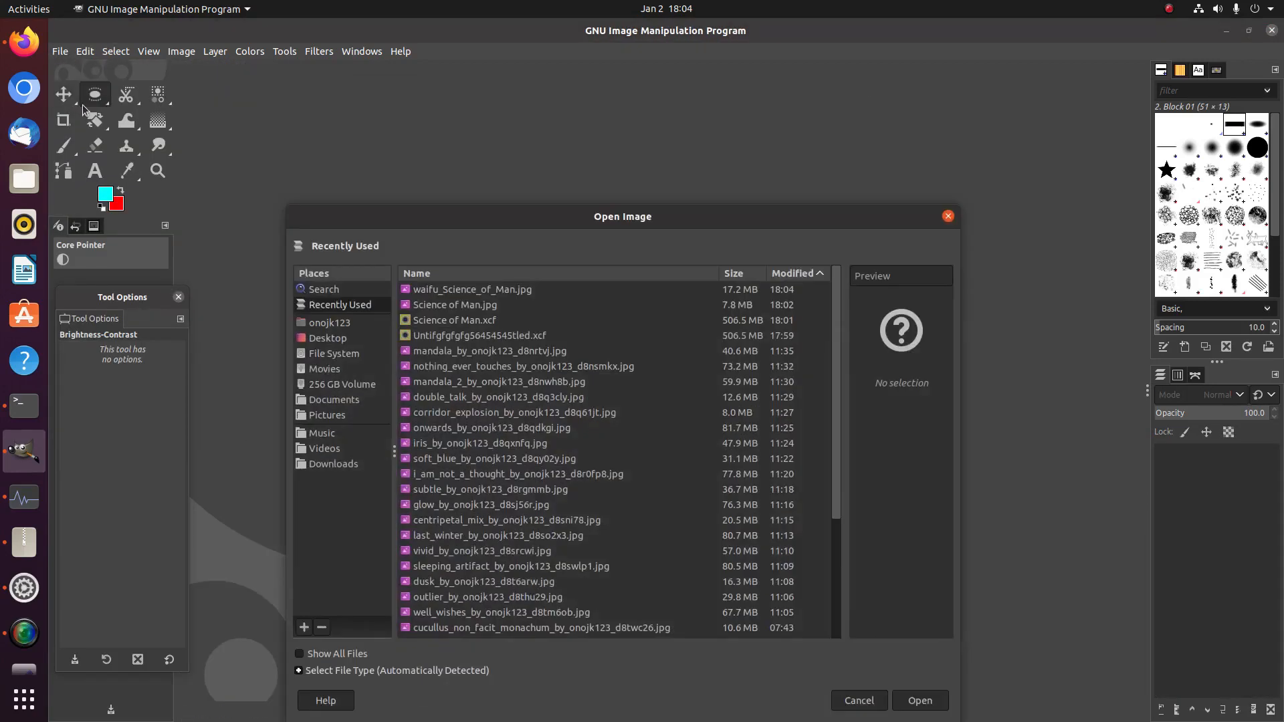
click(446, 291)
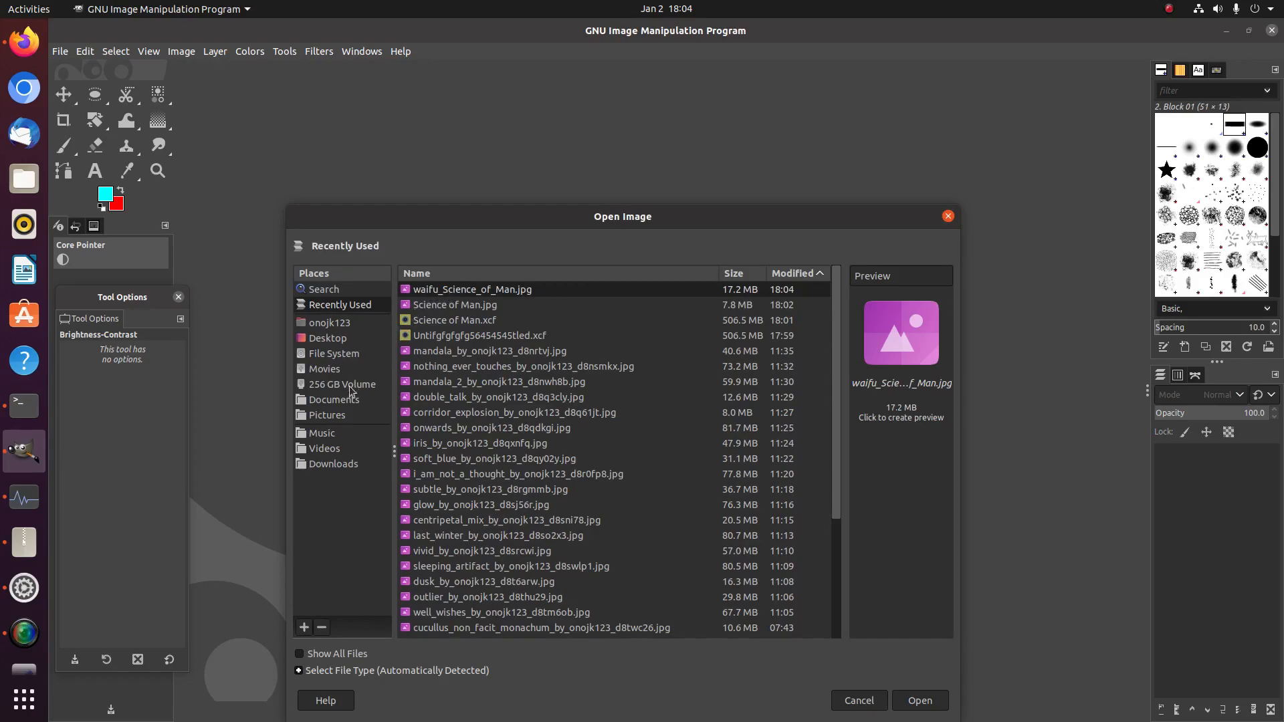
click(338, 466)
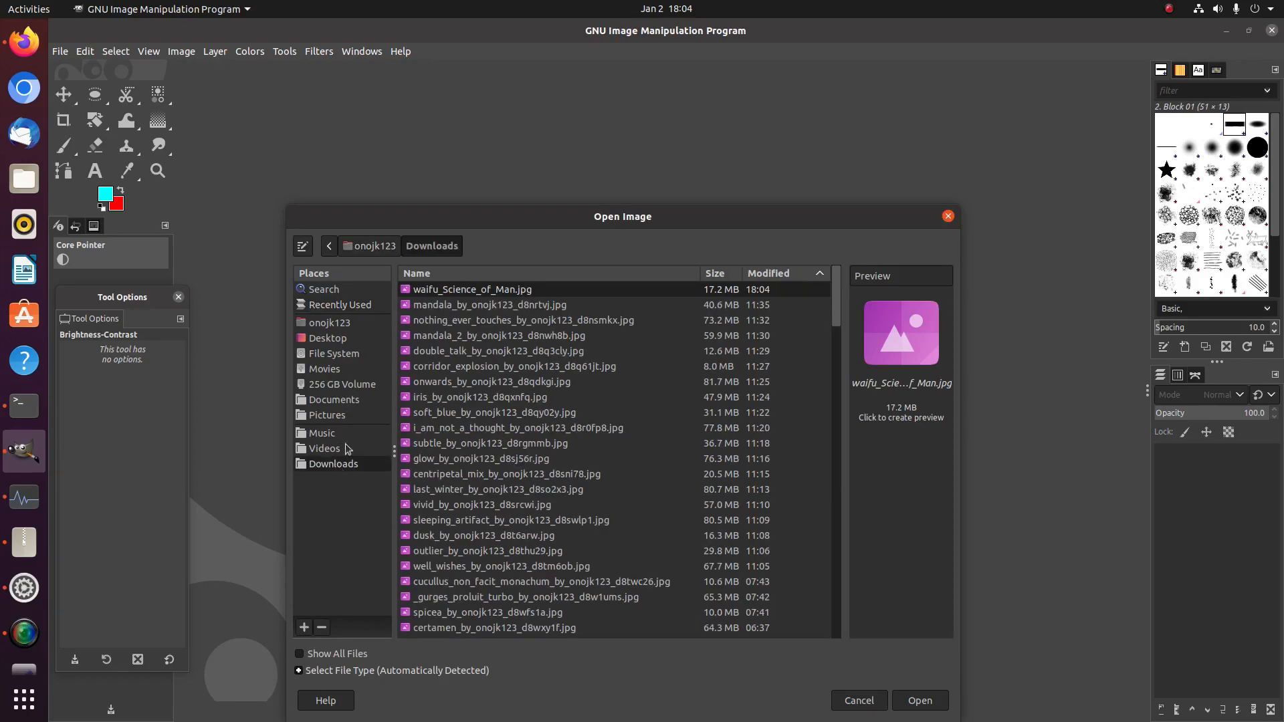
double_click(442, 290)
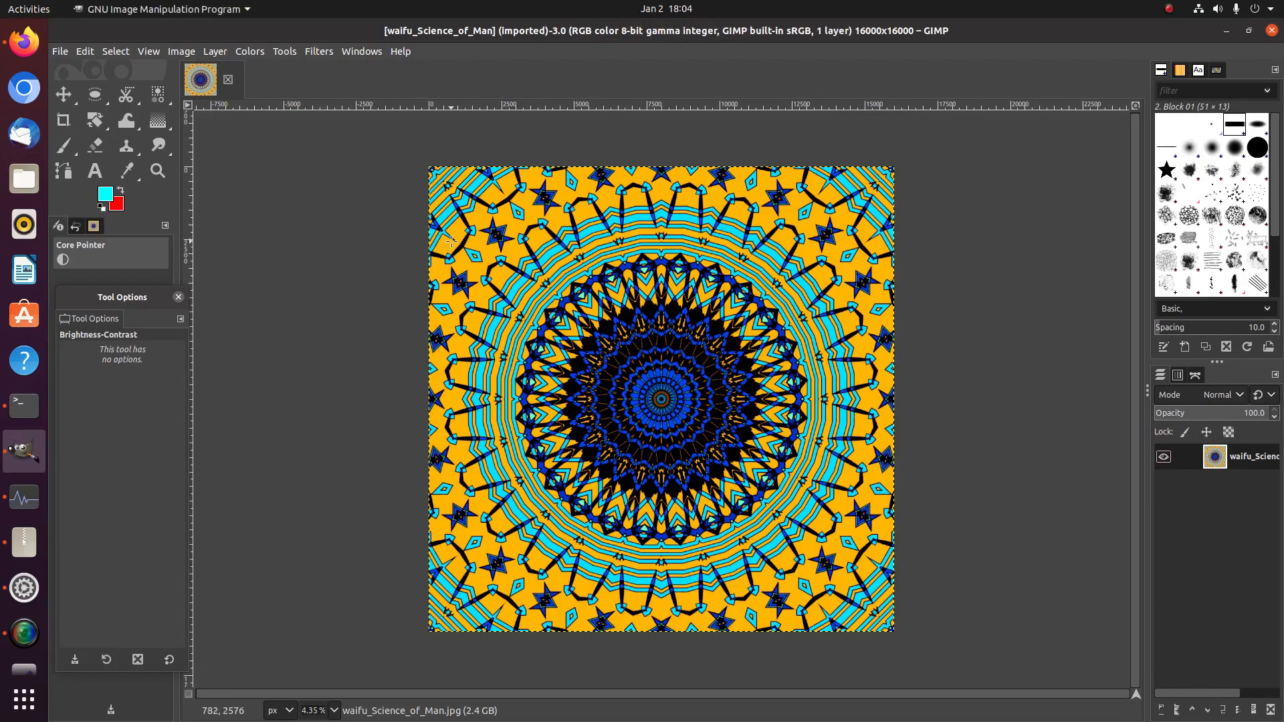
- Examine the edges and fine details of the upscaled mandala up close
scroll(587, 345, up, 10)
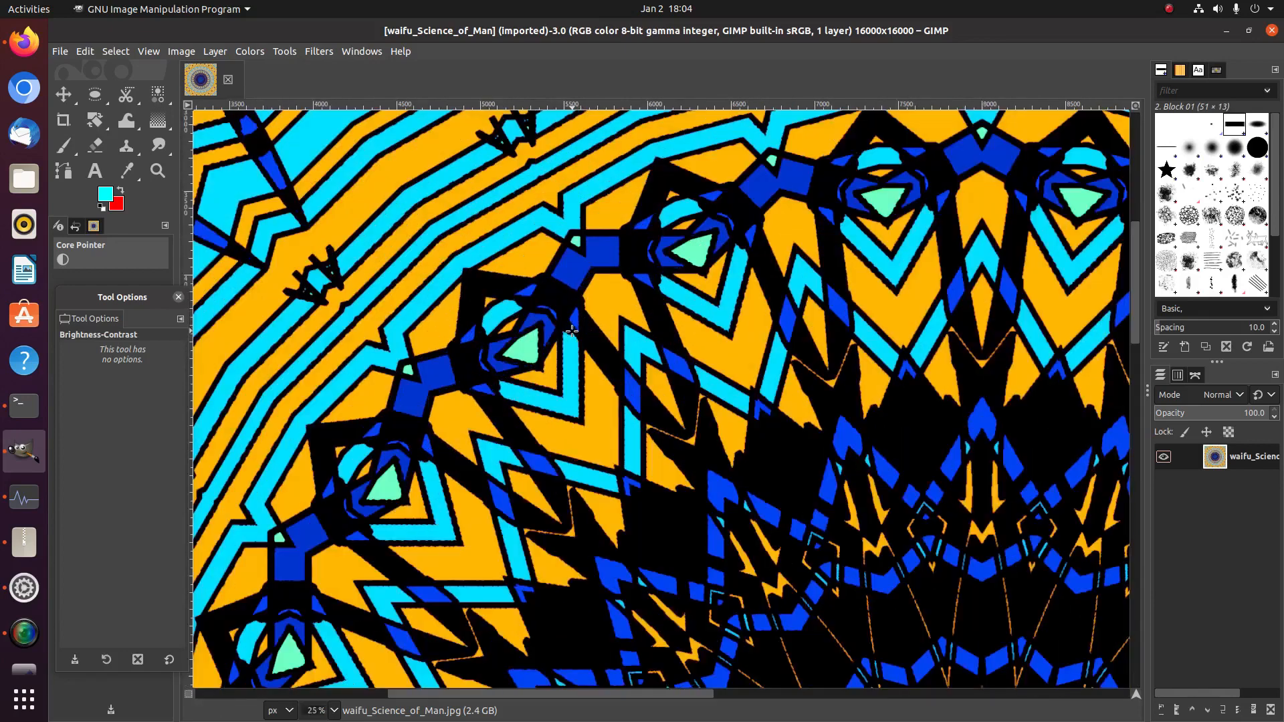
scroll(587, 345, up, 1)
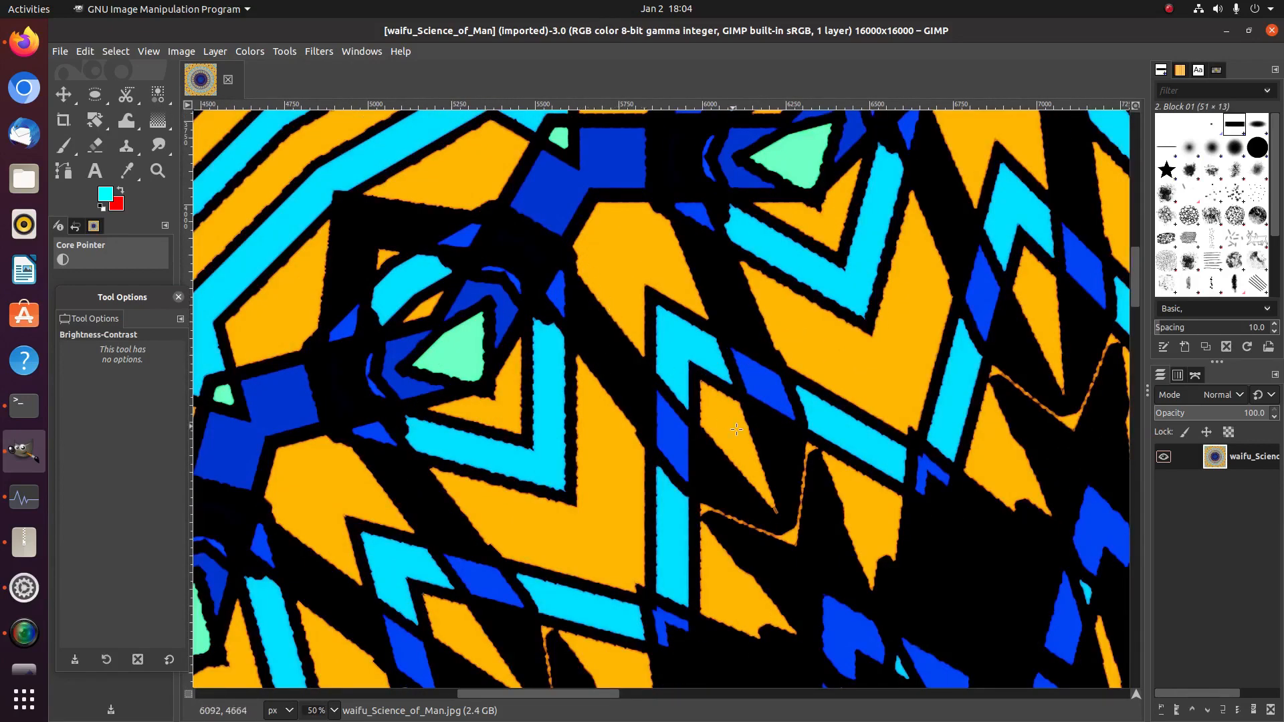
scroll(669, 374, down, 1)
scroll(732, 432, down, 1)
scroll(723, 422, down, 3)
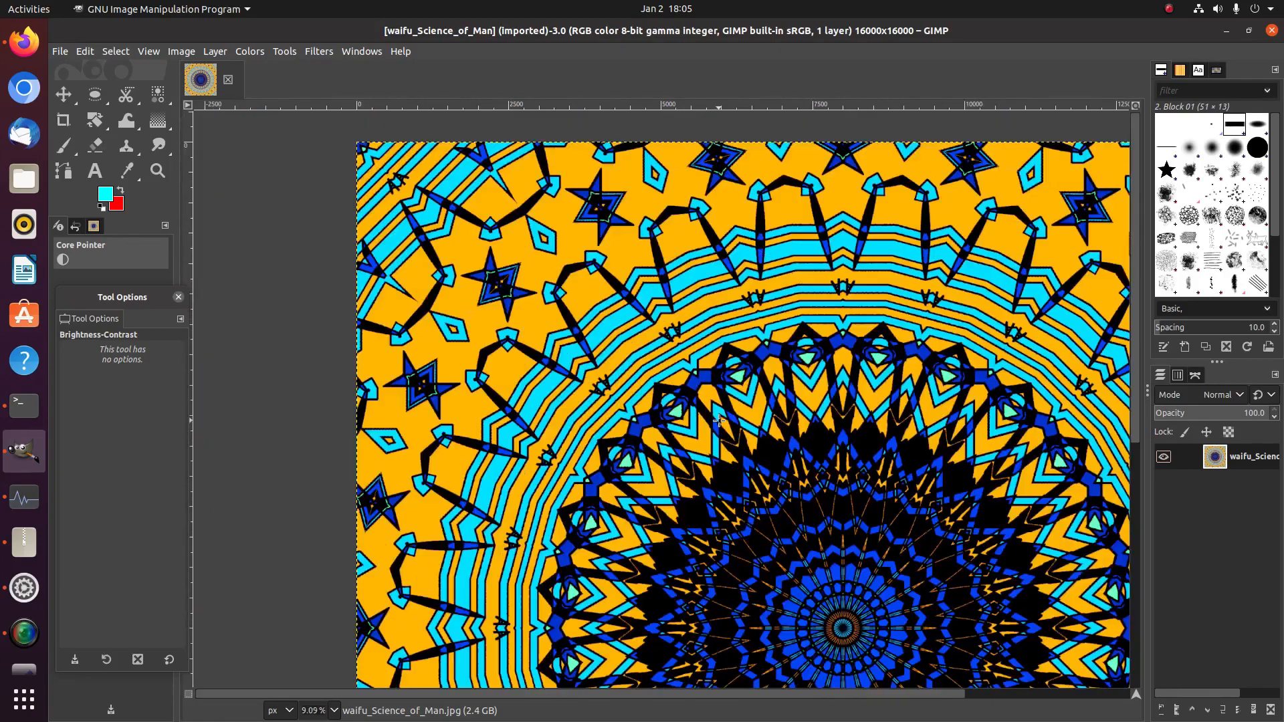
scroll(717, 419, up, 1)
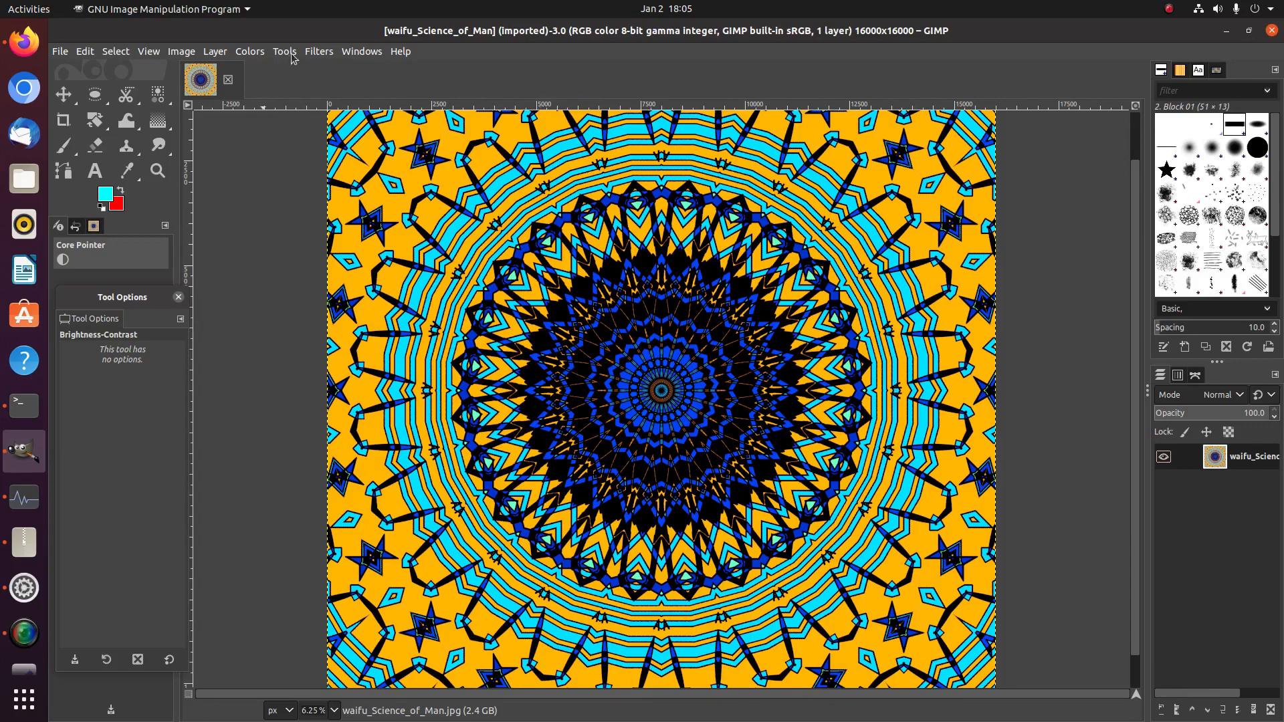
- Scale the image to 14000 by 14000 px
click(181, 52)
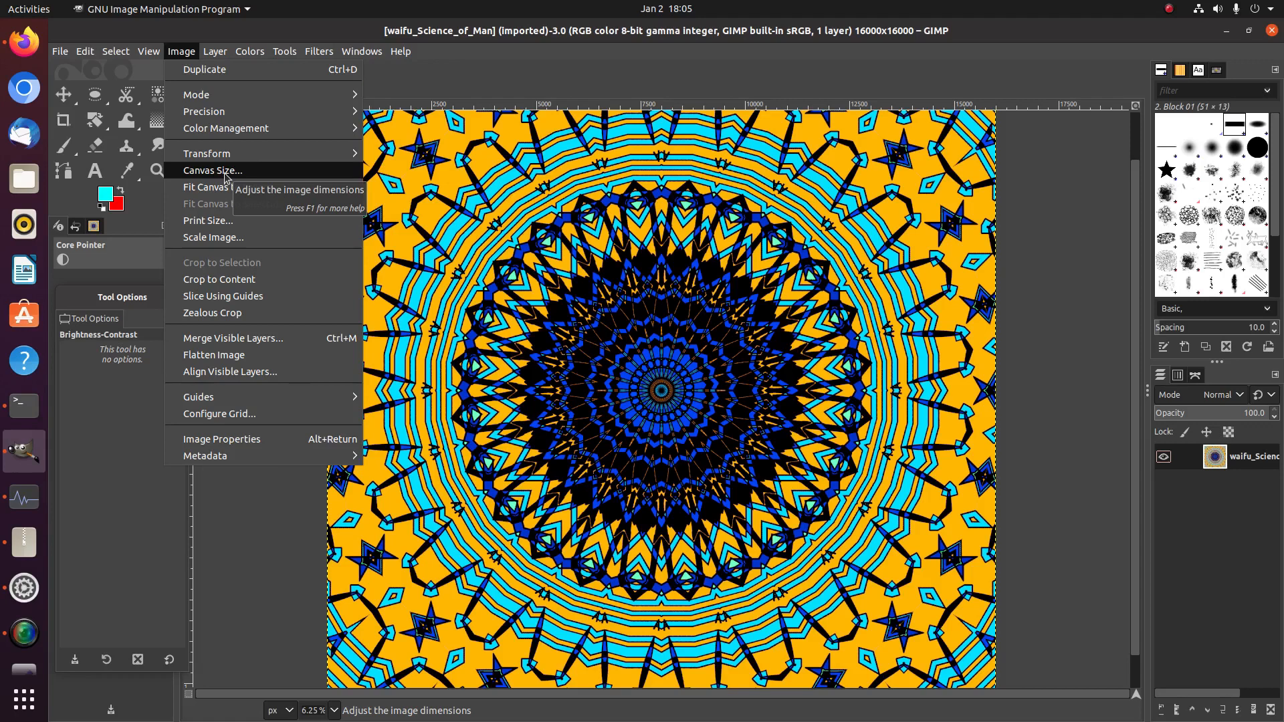
click(220, 236)
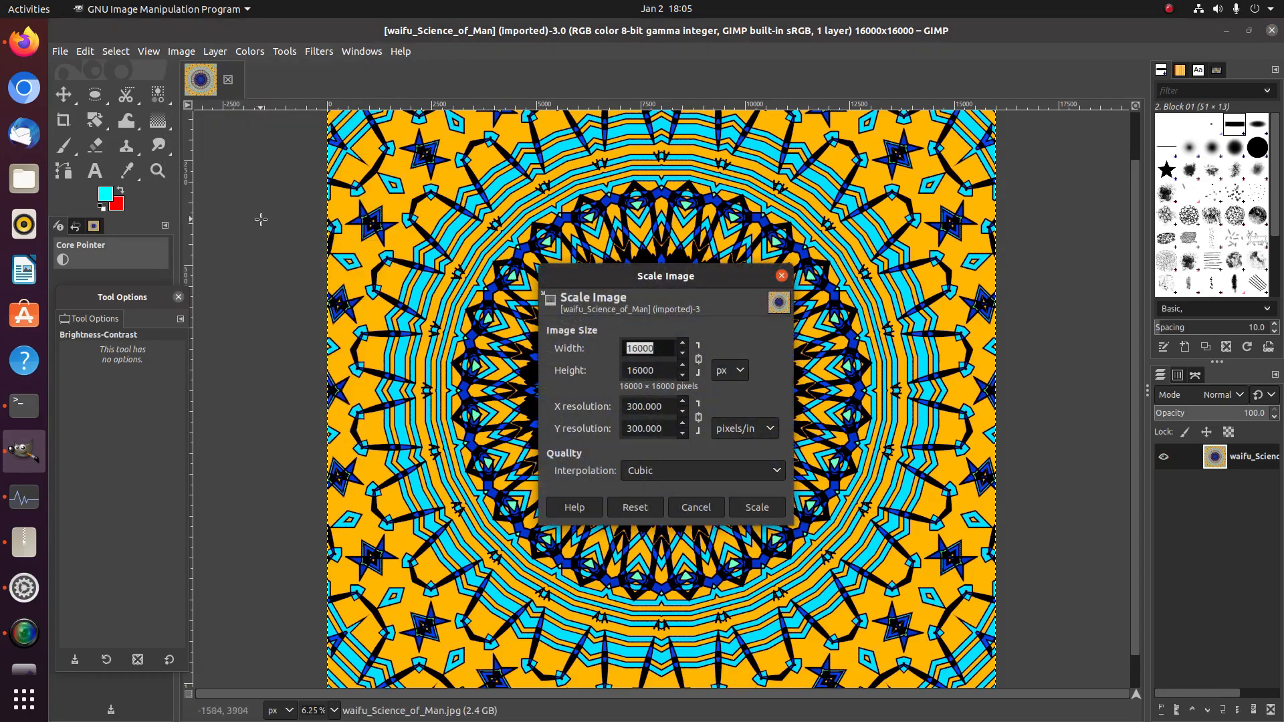
text(14000)
click(666, 373)
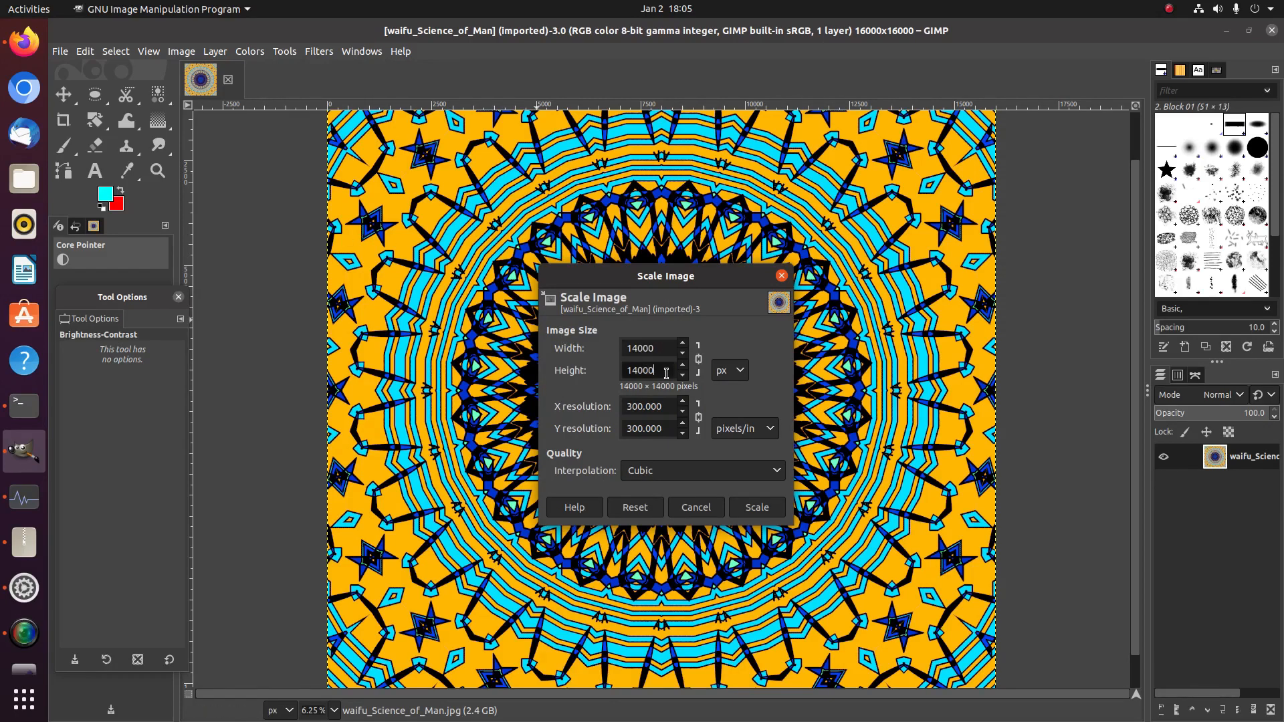
click(758, 507)
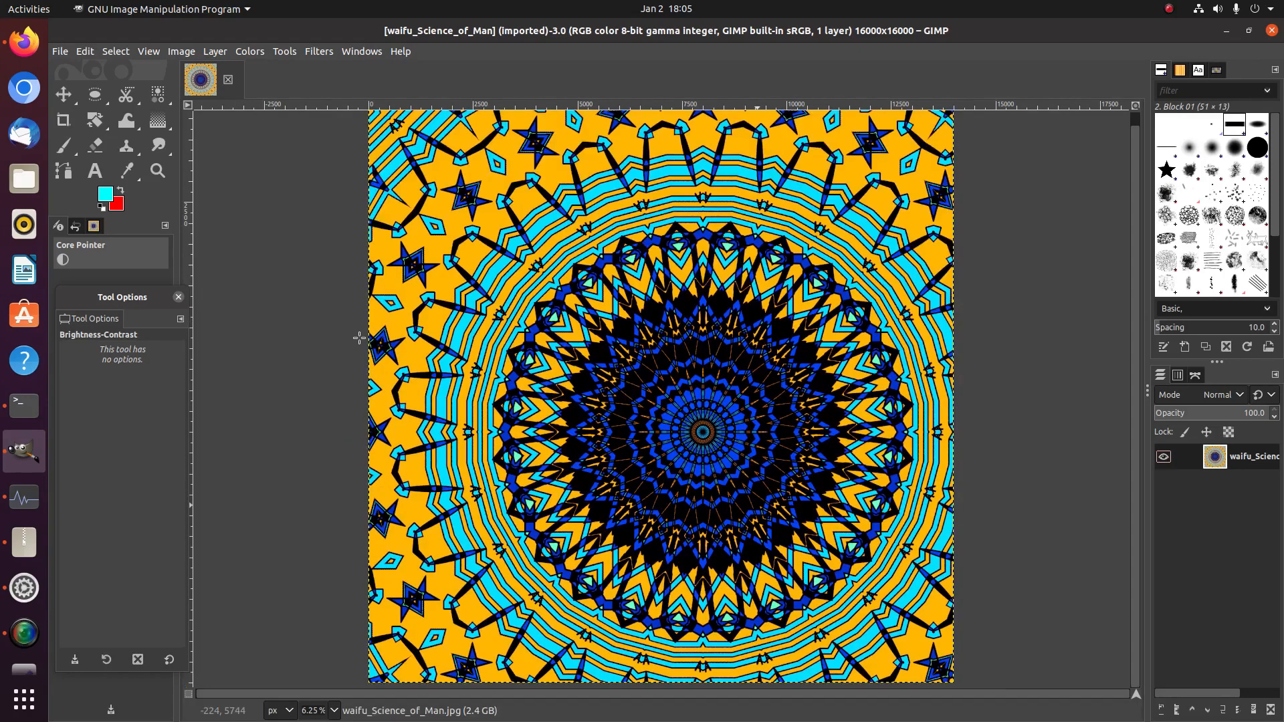
- Export the image as Science of Man.jpg to the Pictures folder, replacing the existing JPEG
click(64, 51)
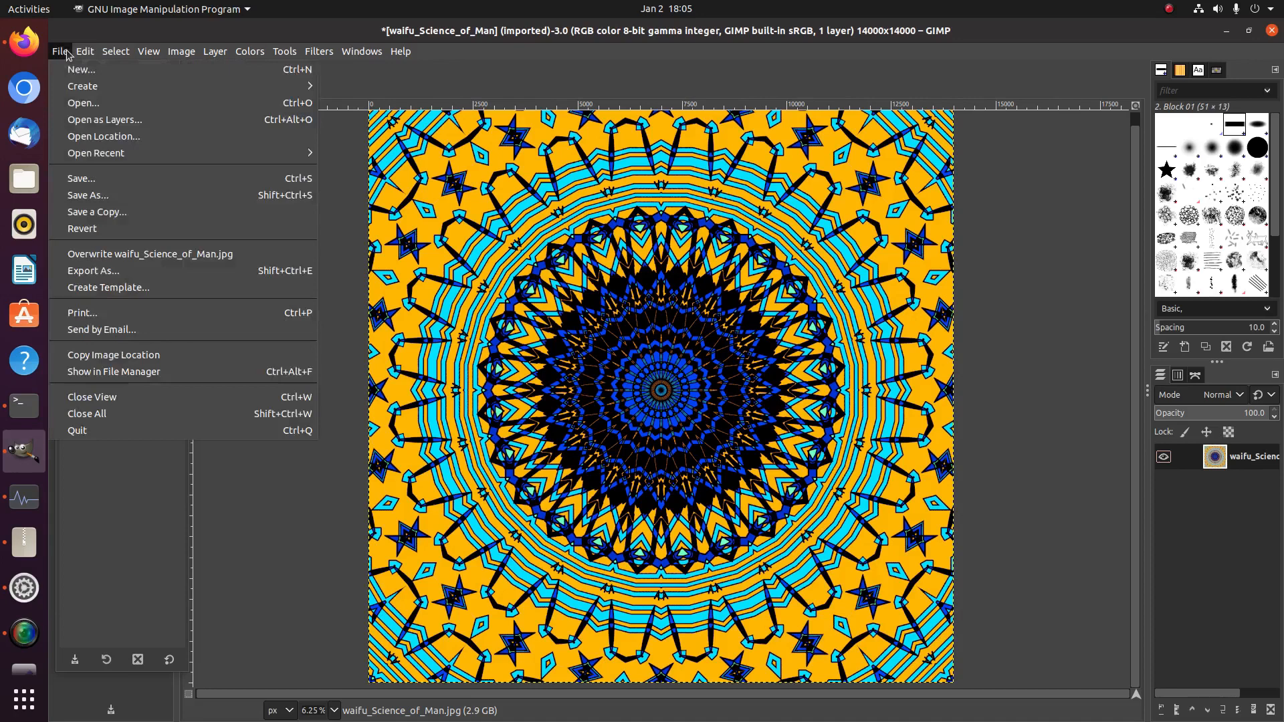
click(160, 271)
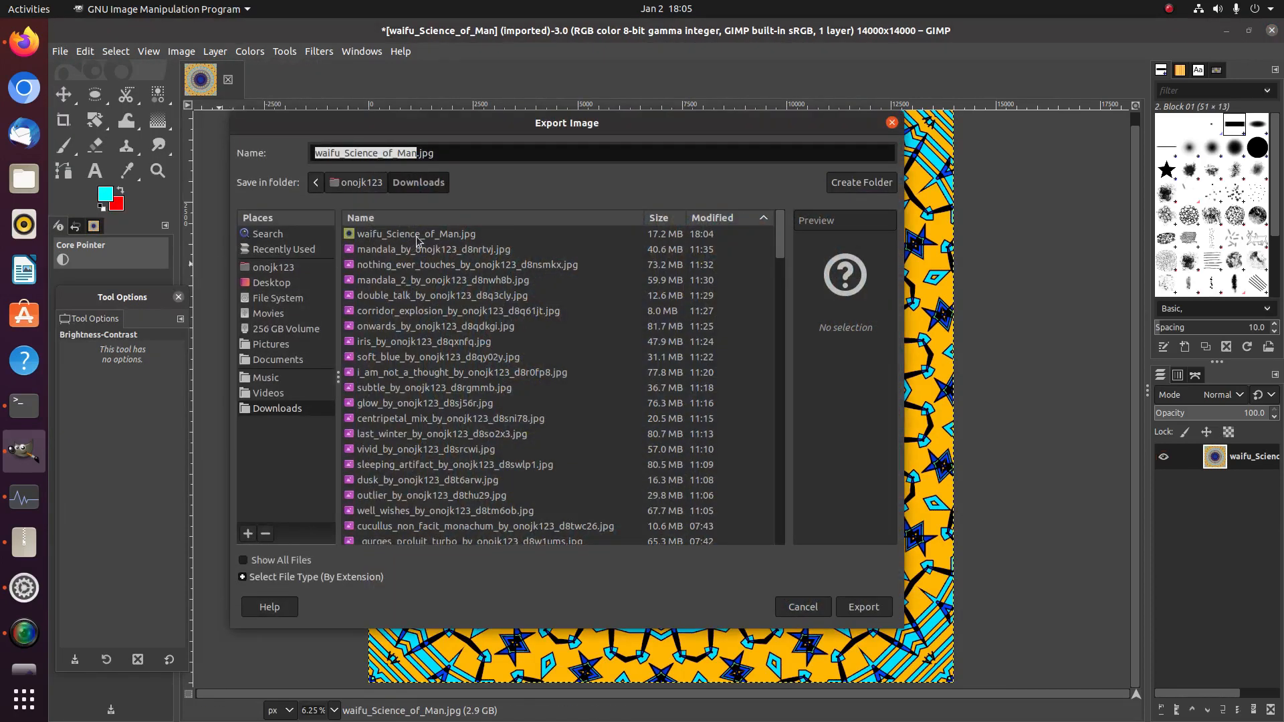
click(297, 346)
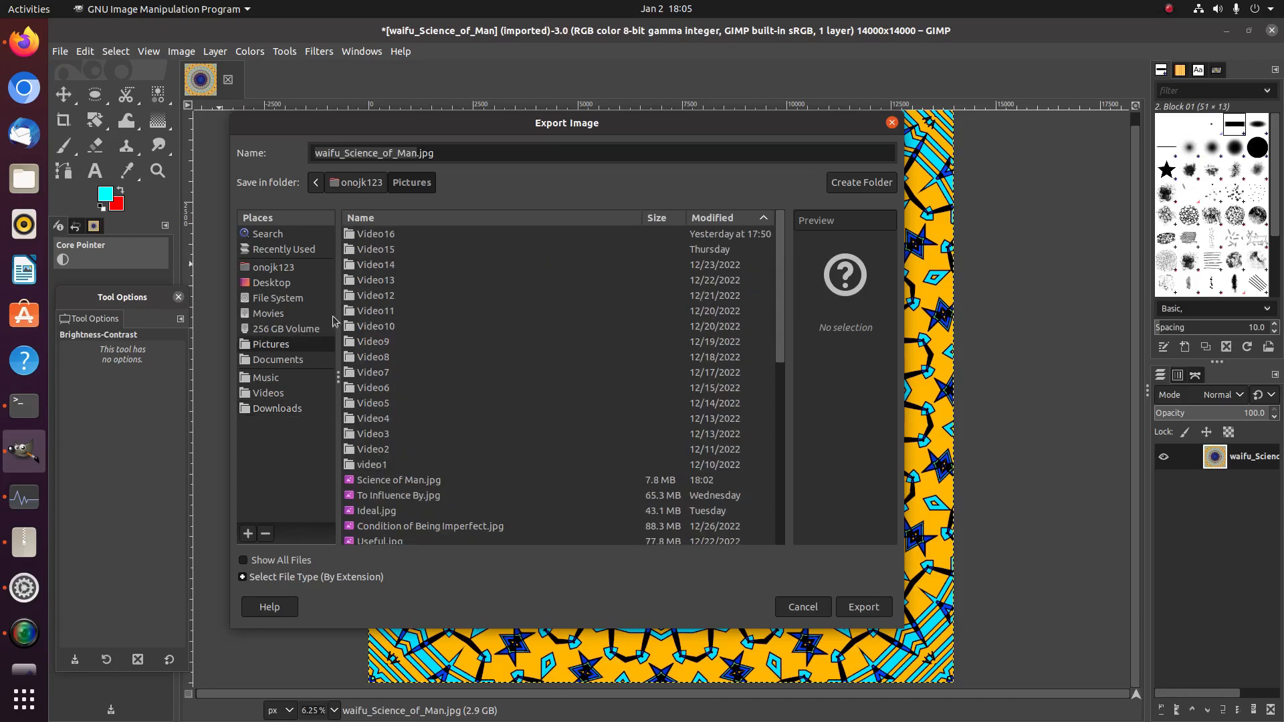
click(426, 483)
double_click(424, 484)
click(648, 427)
key(Tab)
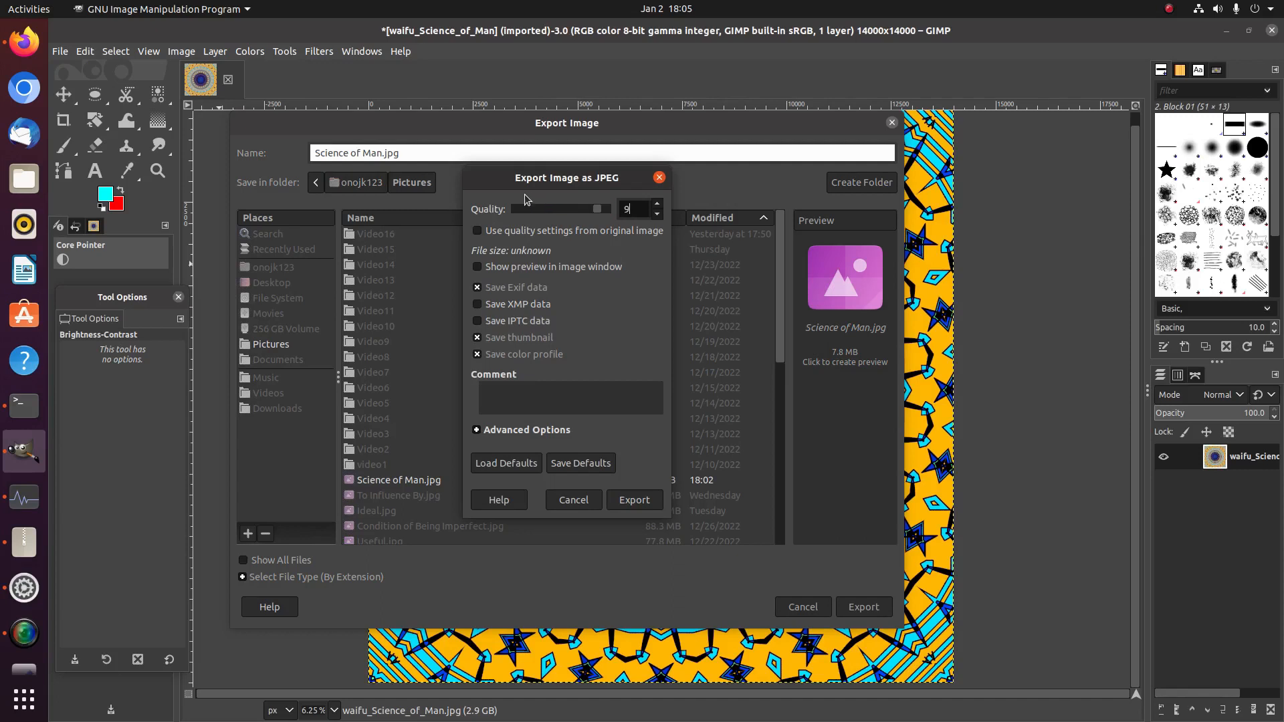
click(622, 499)
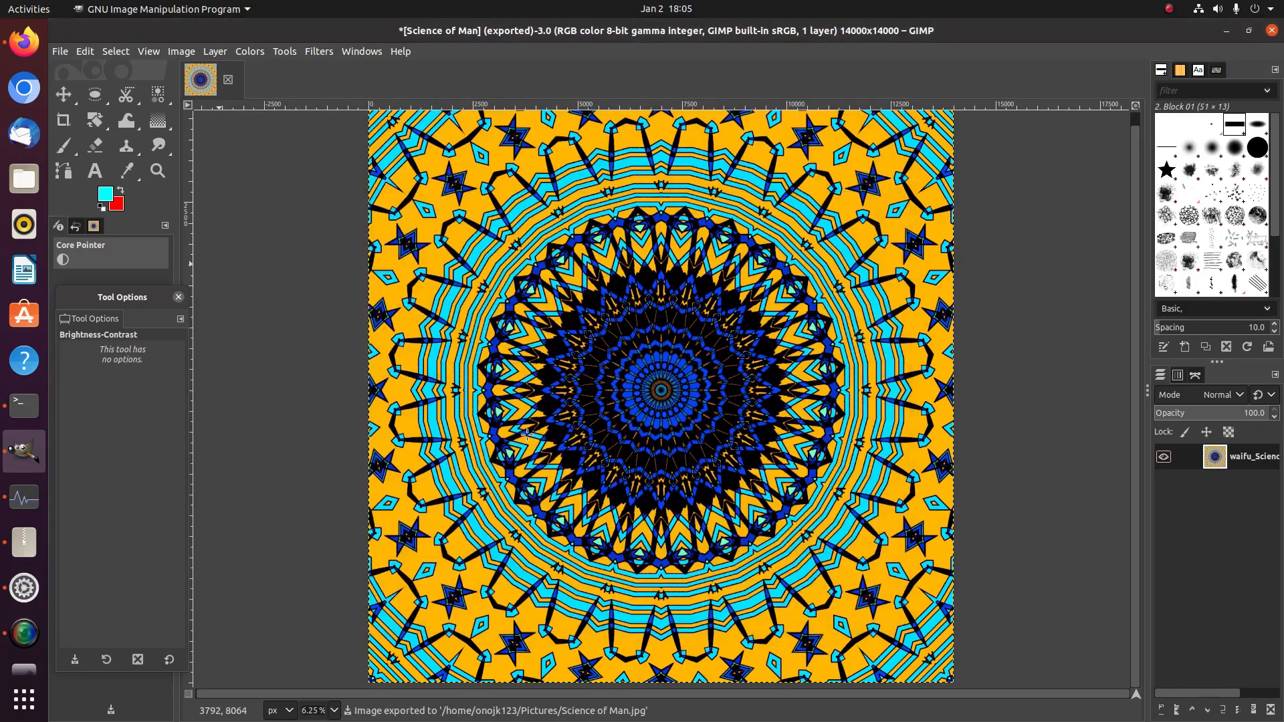
- Quit GIMP, discarding the unsaved changes, and check the exported file in the Pictures folder of the file manager
click(1272, 31)
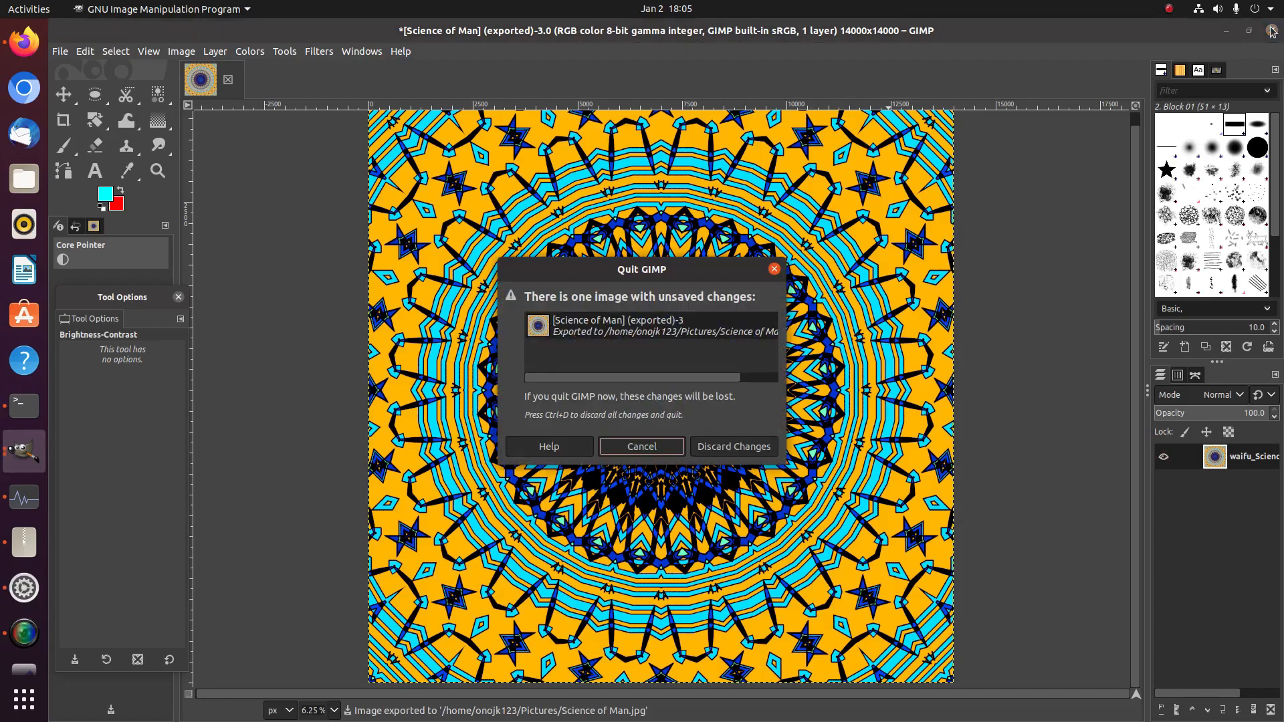
click(698, 444)
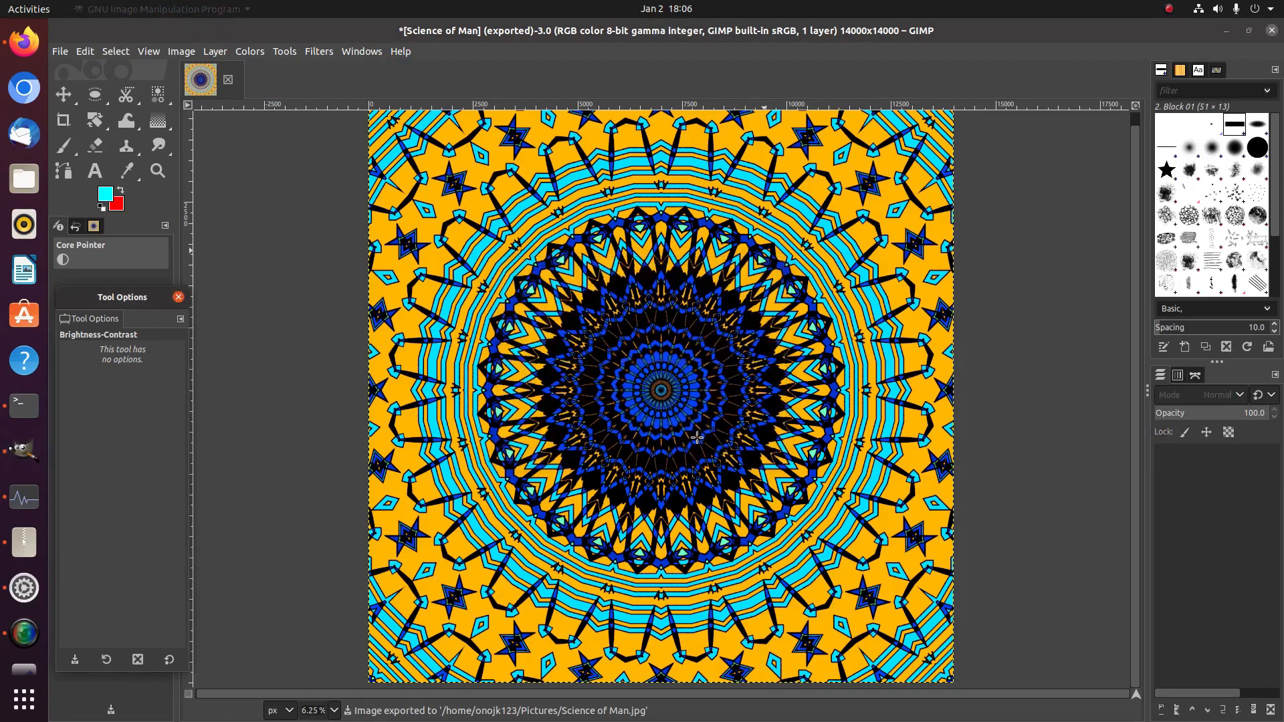
click(24, 179)
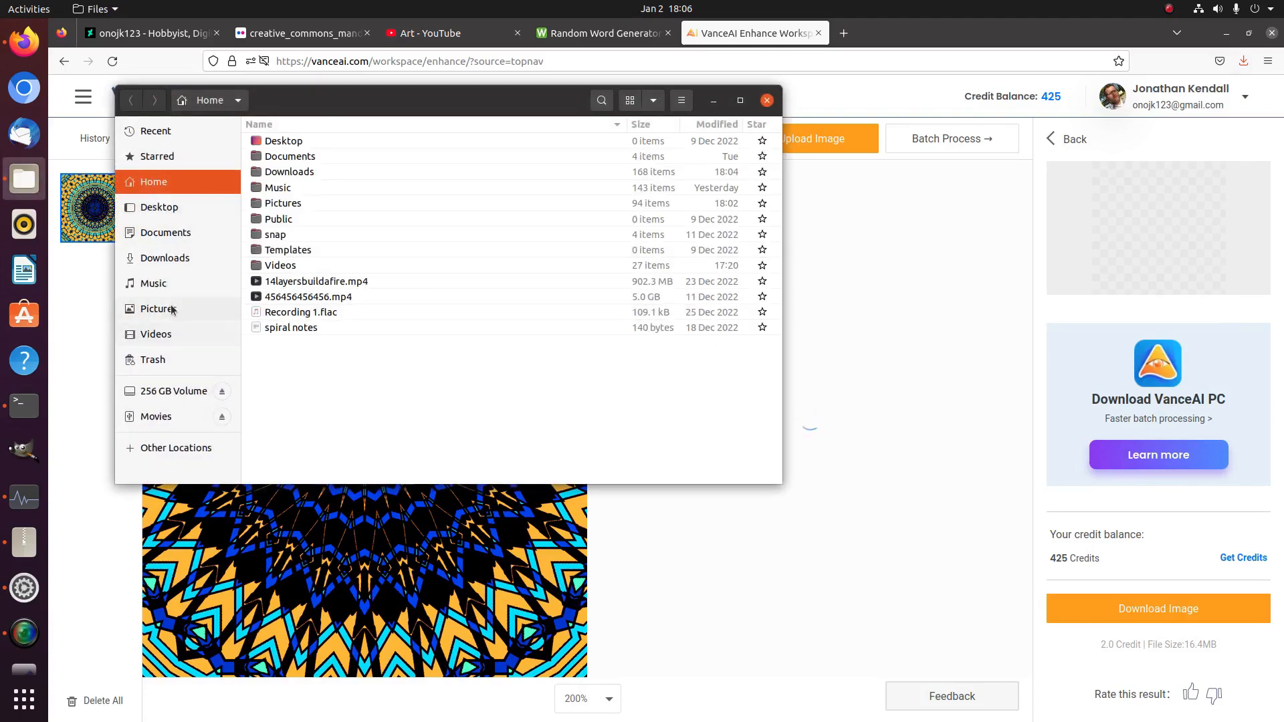
click(172, 309)
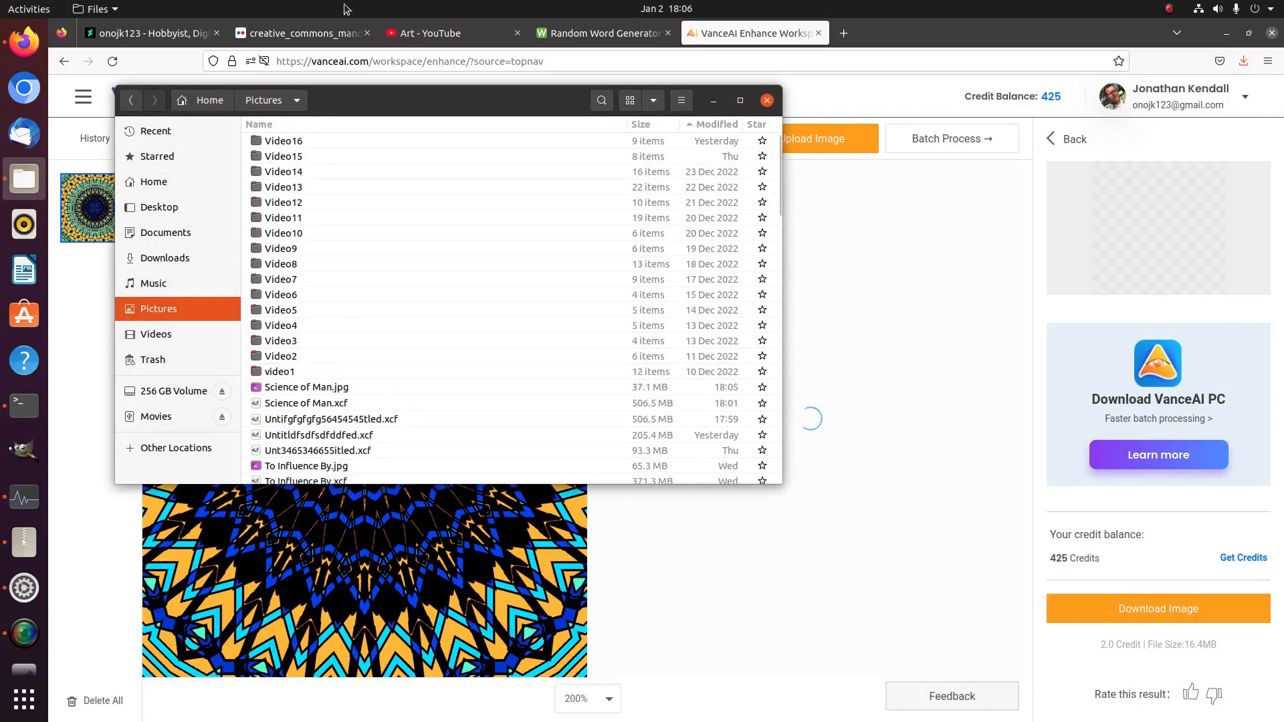
- Switch to DeviantArt in Firefox, start a new deviation submission and upload Science of Man.jpg from the Pictures folder
click(152, 33)
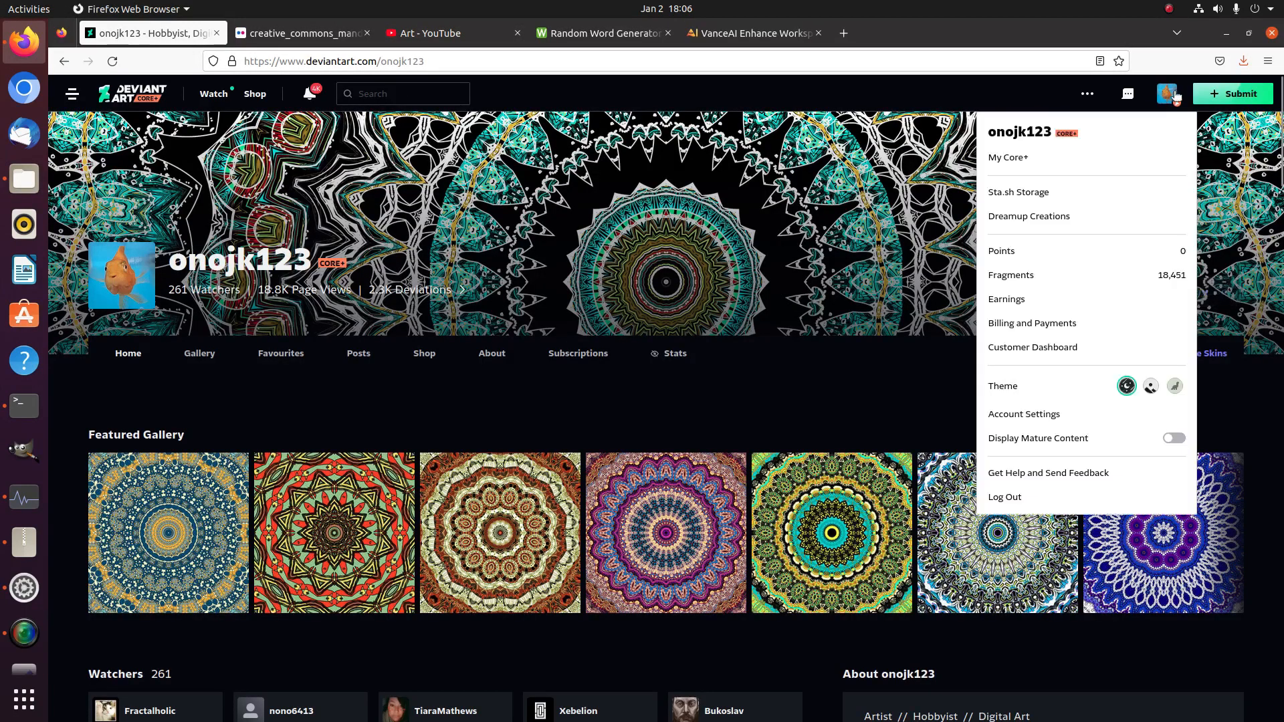
mouse_move(1240, 94)
click(1218, 127)
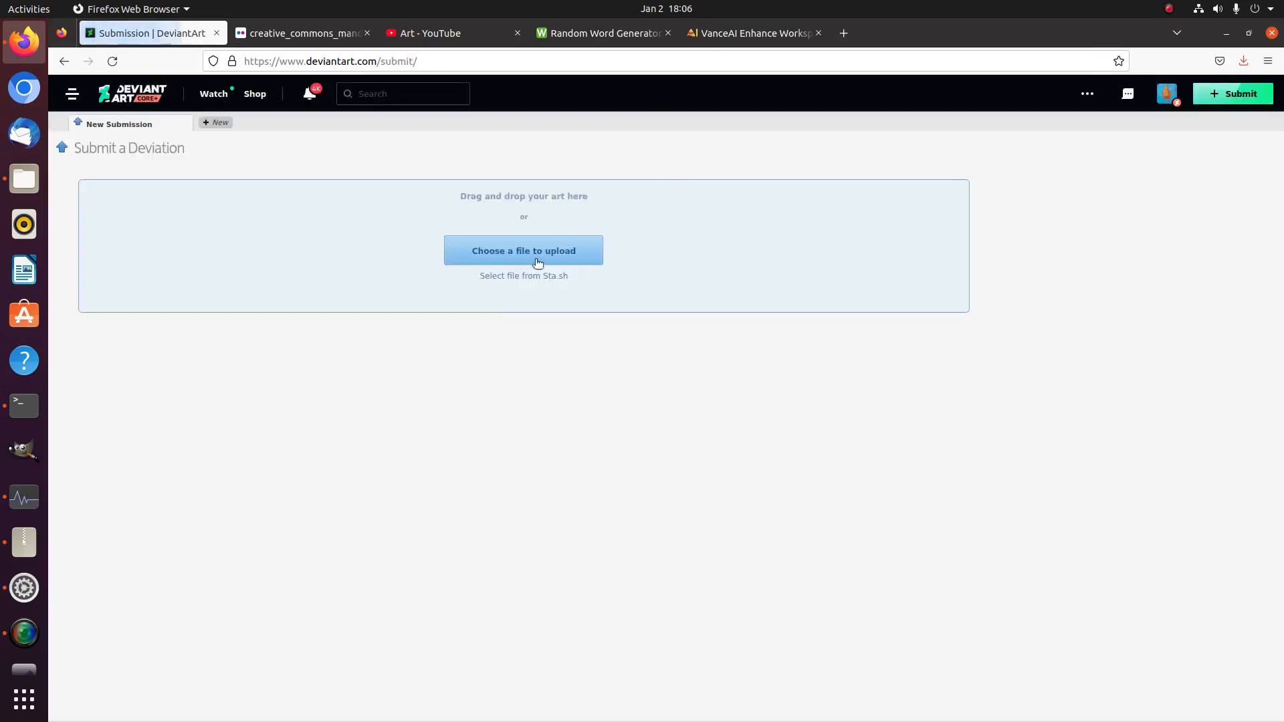
click(537, 262)
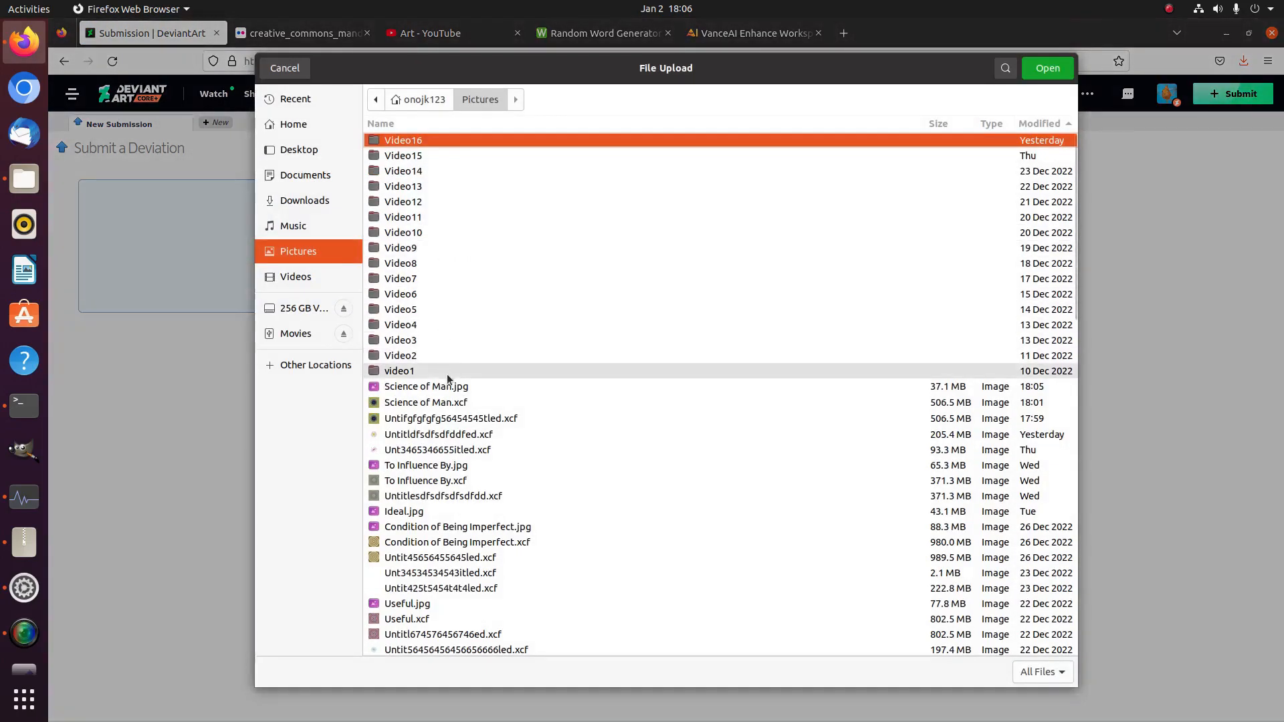
click(448, 388)
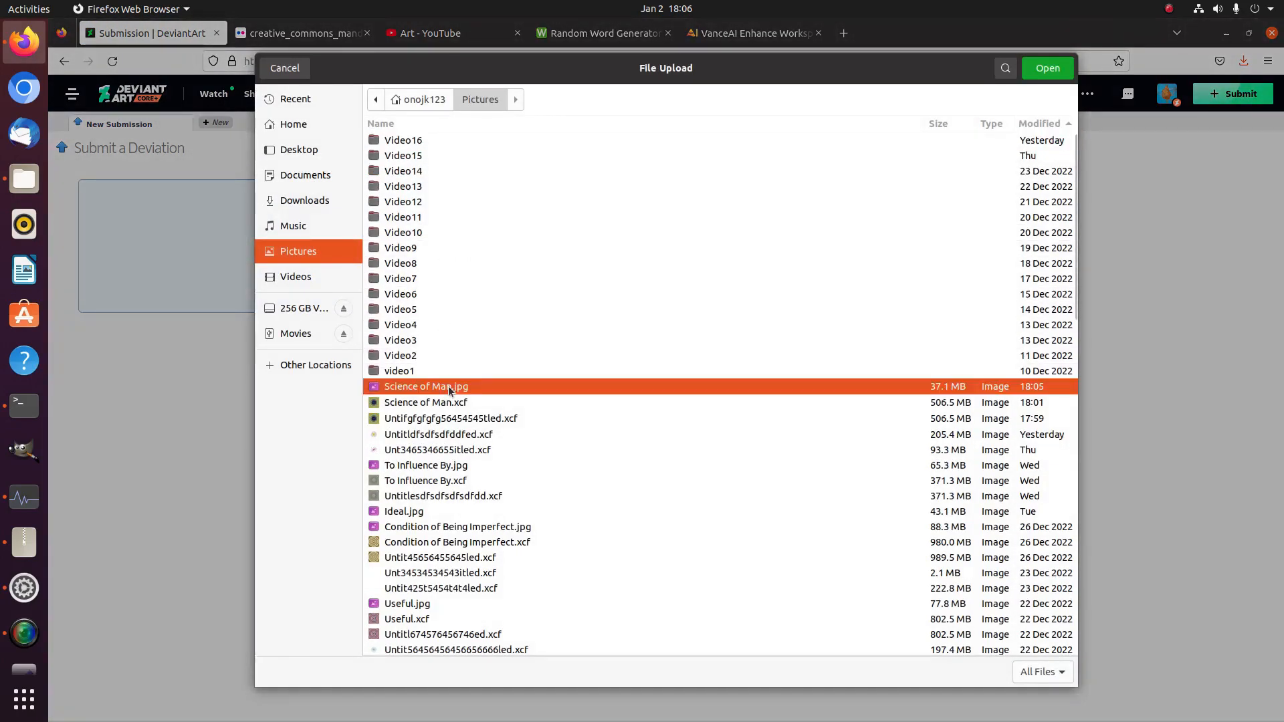
double_click(449, 388)
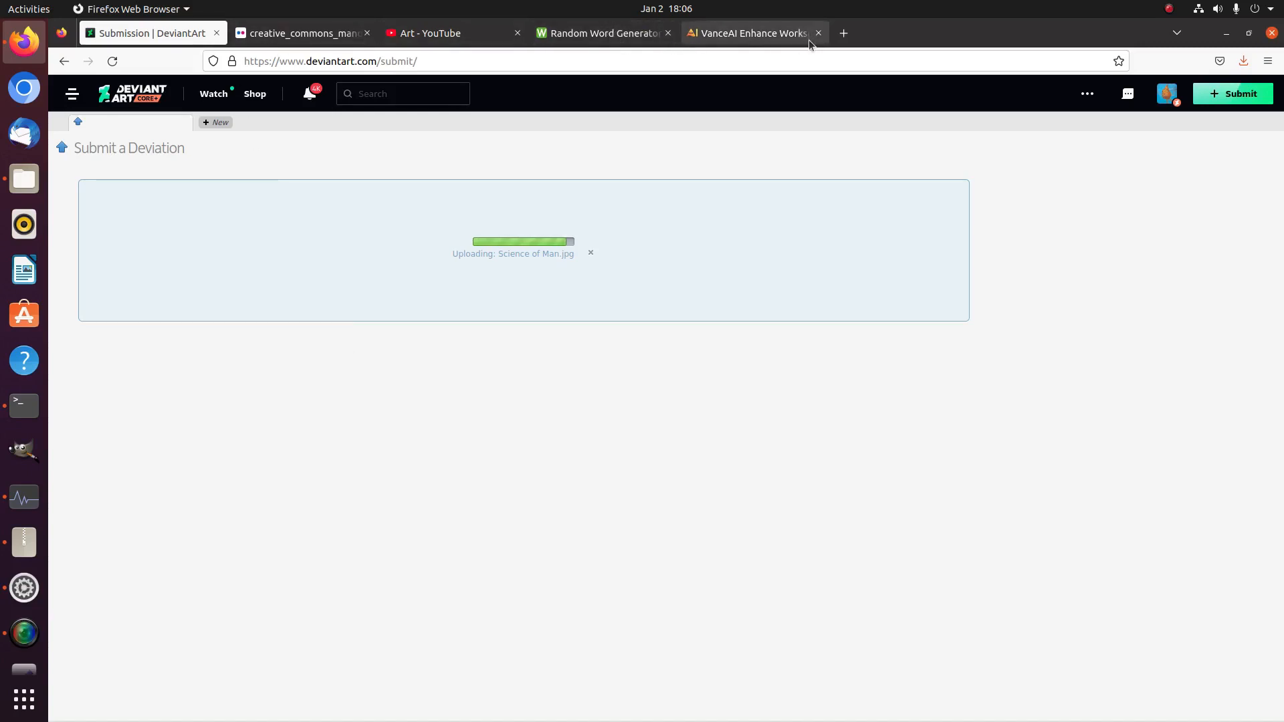
- Open the DeviantArt profile in a new tab and select all tags of the To Influence By deviation for reuse
click(1166, 94)
right_click(1052, 132)
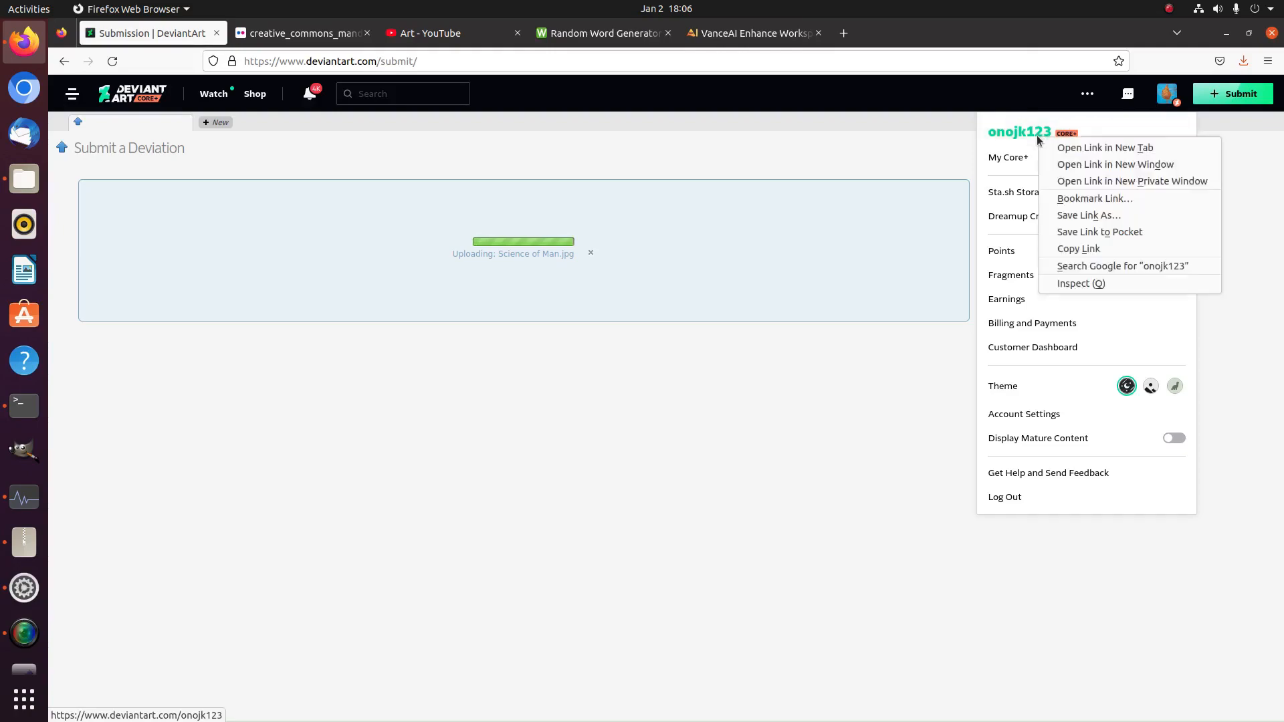
click(1055, 147)
click(299, 31)
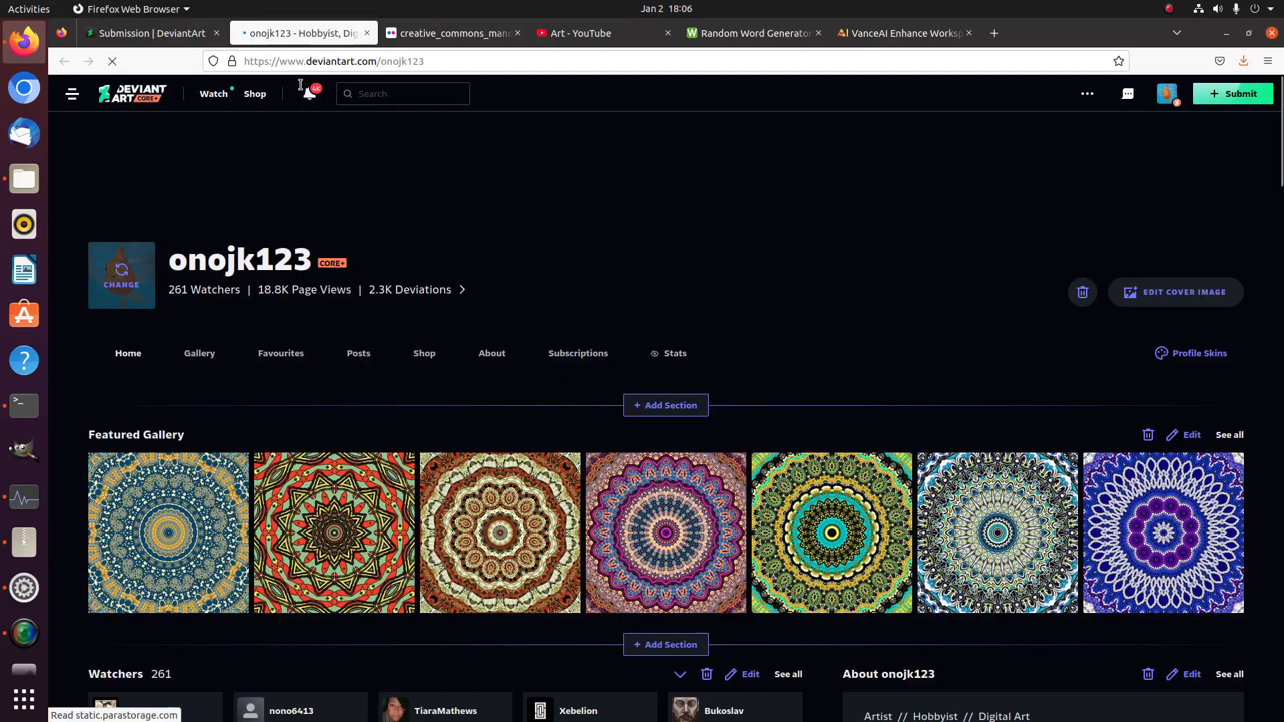
click(221, 478)
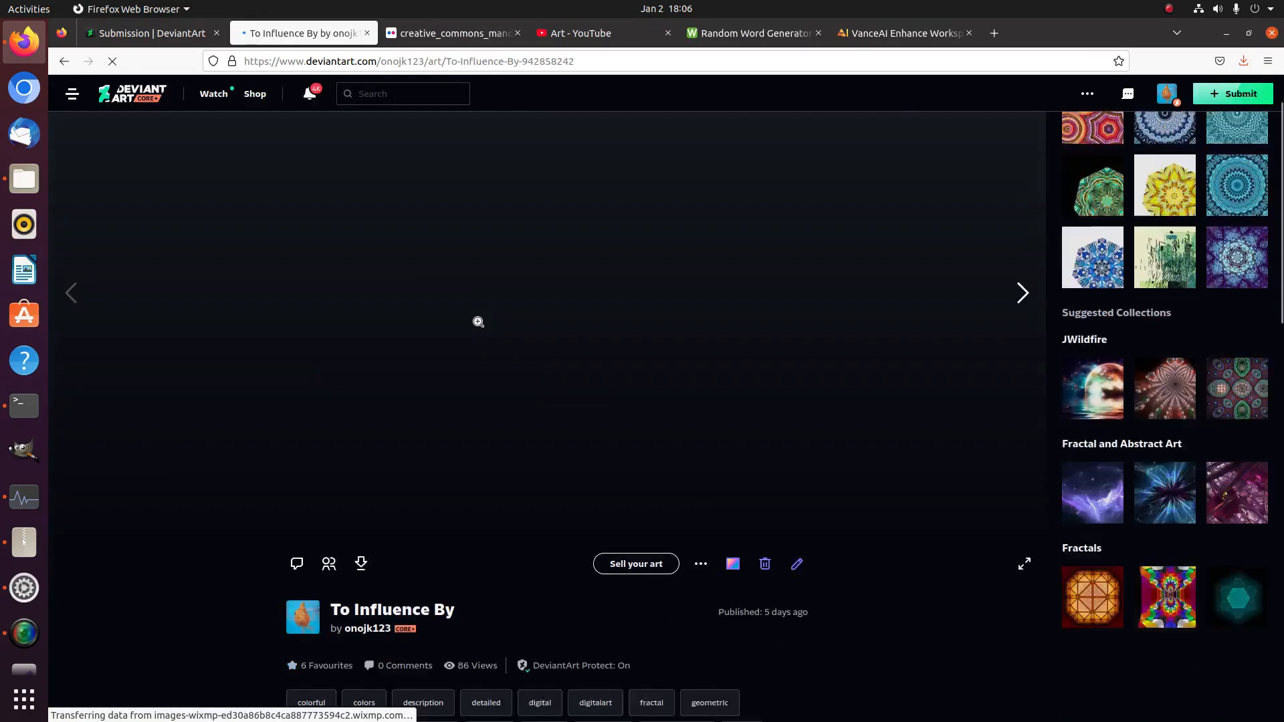
scroll(475, 323, down, 8)
click(734, 274)
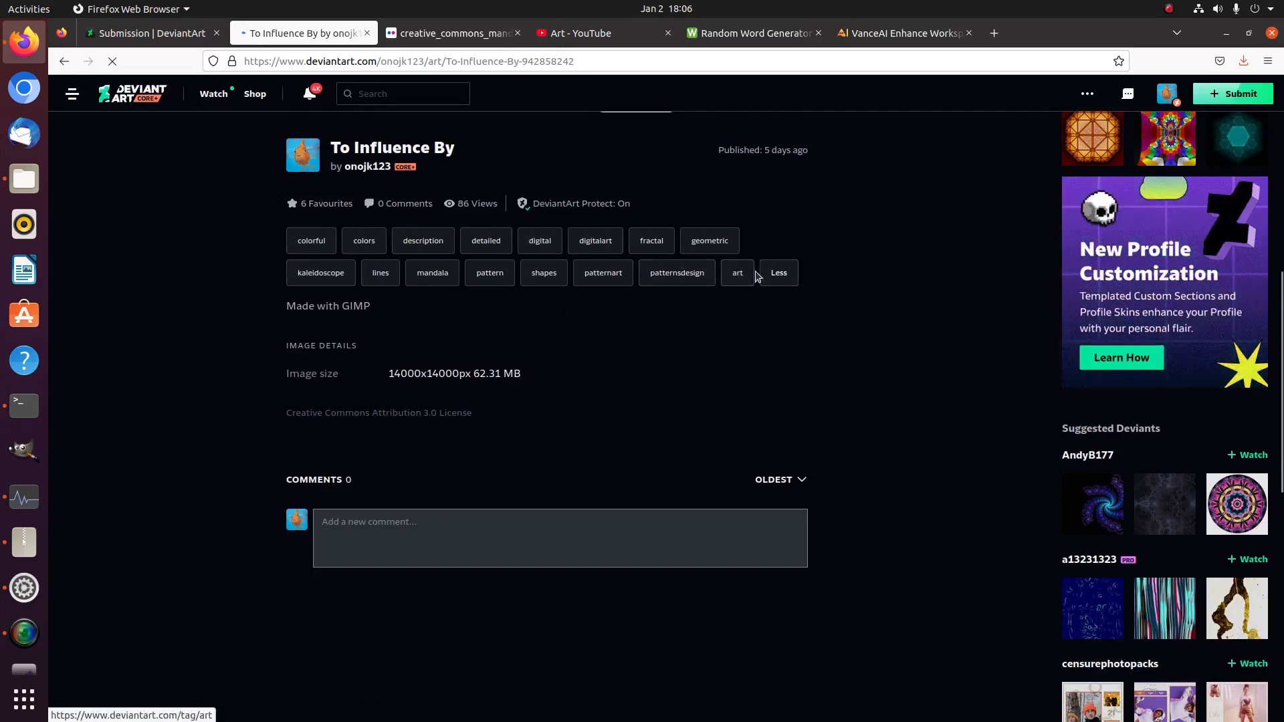
drag(753, 275, 275, 210)
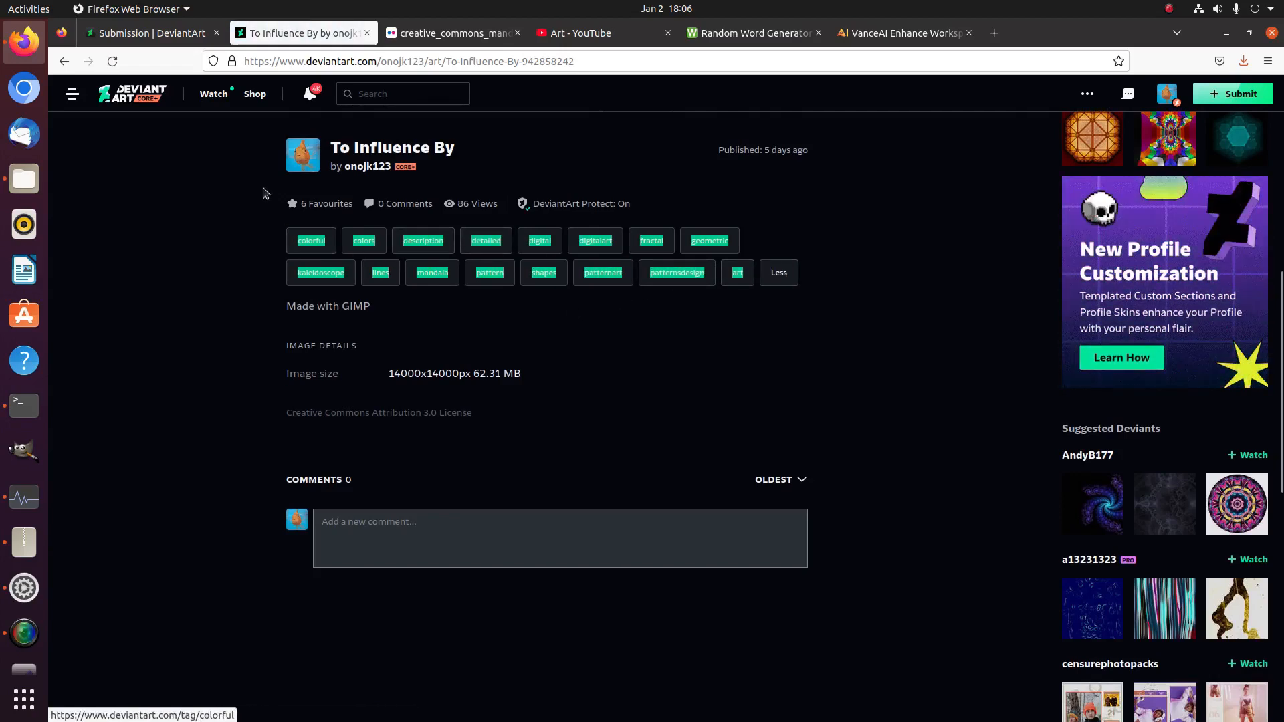
- Return to the Science of Man submission and add the tags copied from To Influence By, from colorful to art
click(181, 34)
click(203, 638)
text(colorful colors description detailed digital digitalart fractal geometric kaleidoscope lines mandala pattern patternart patternsdesign art)
- Set the display size to Original (14000 × 14000 pixels) and enter the description "Made with GIMP"
click(169, 500)
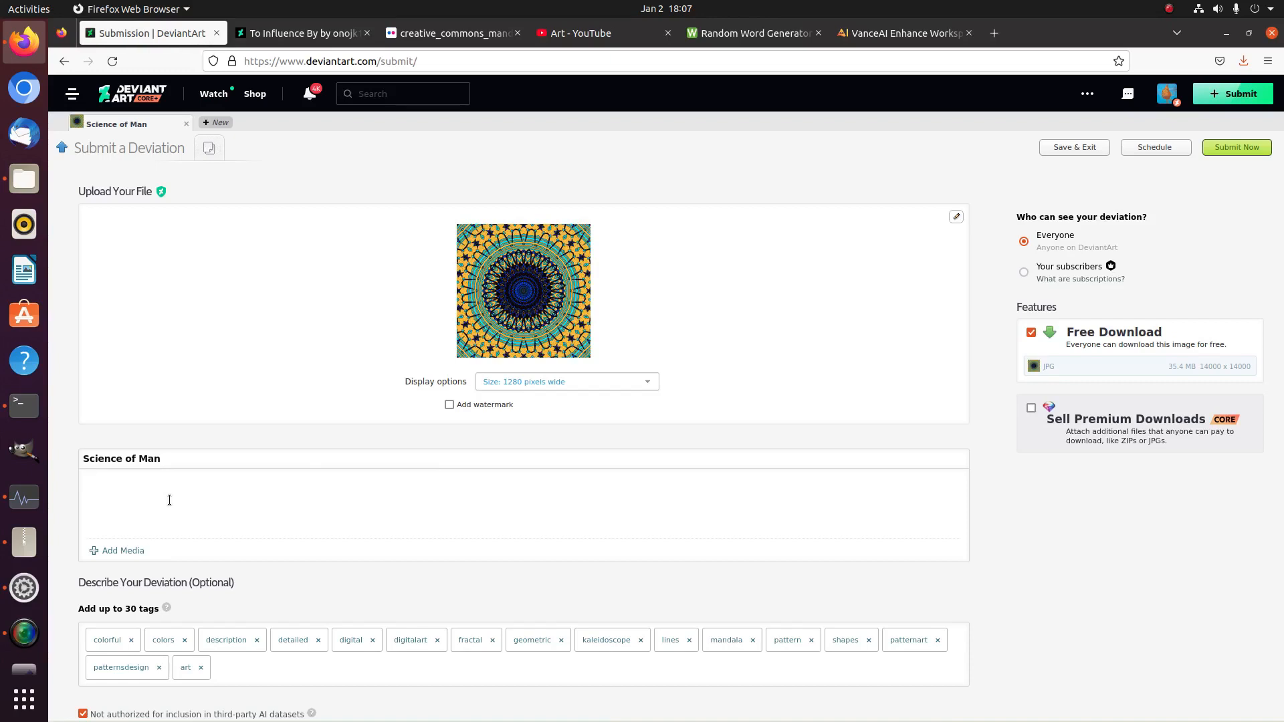
click(522, 384)
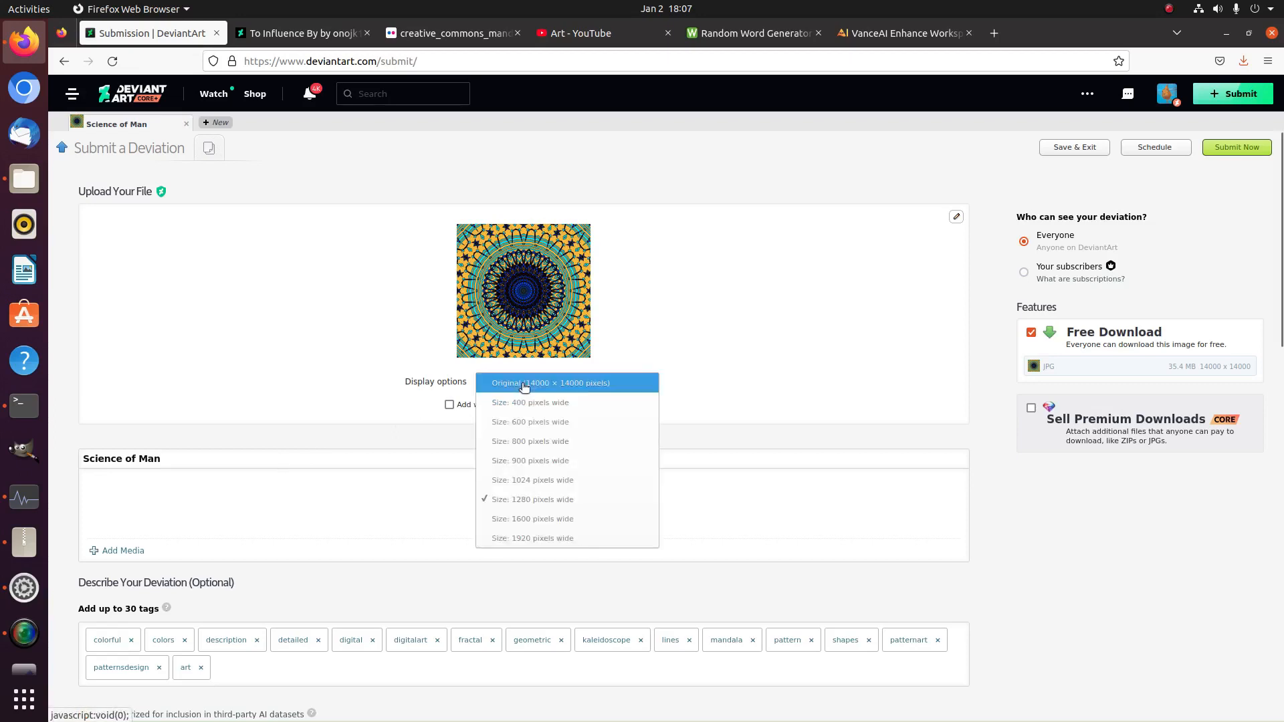
click(524, 385)
click(192, 485)
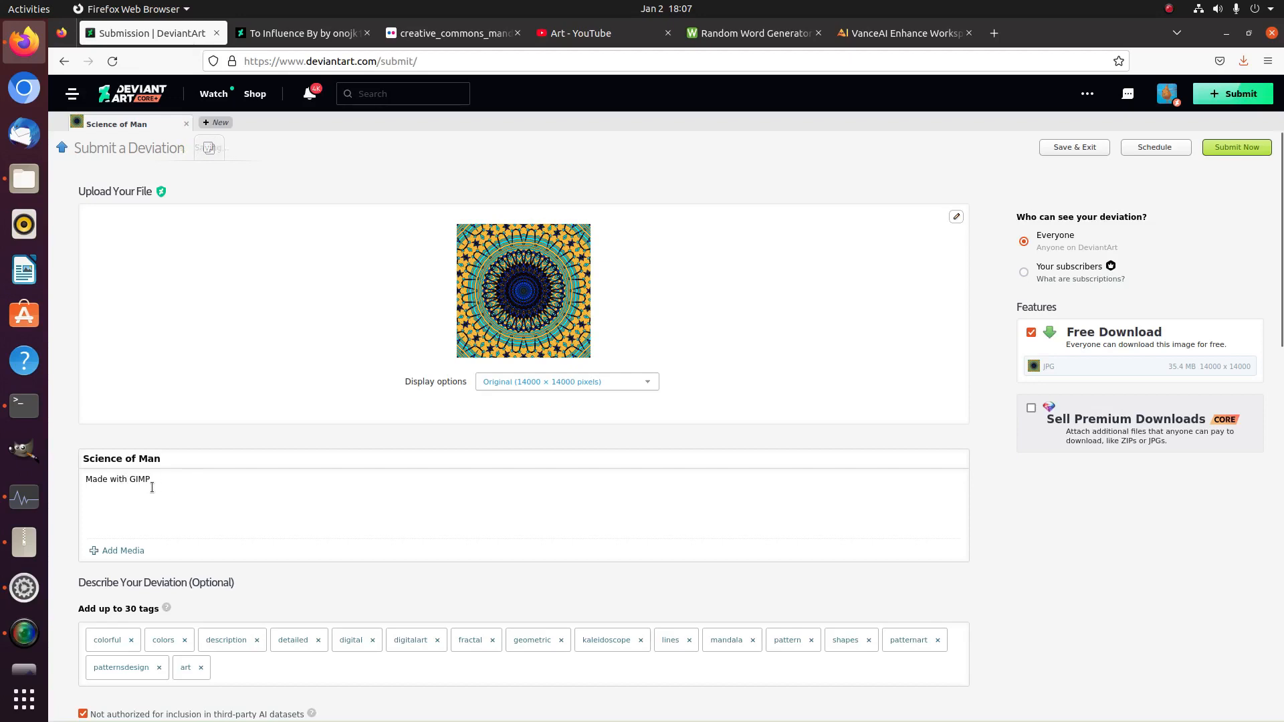
- Add the deviation to the Full Frame Patterns gallery and submit it
scroll(274, 498, down, 9)
scroll(278, 495, down, 3)
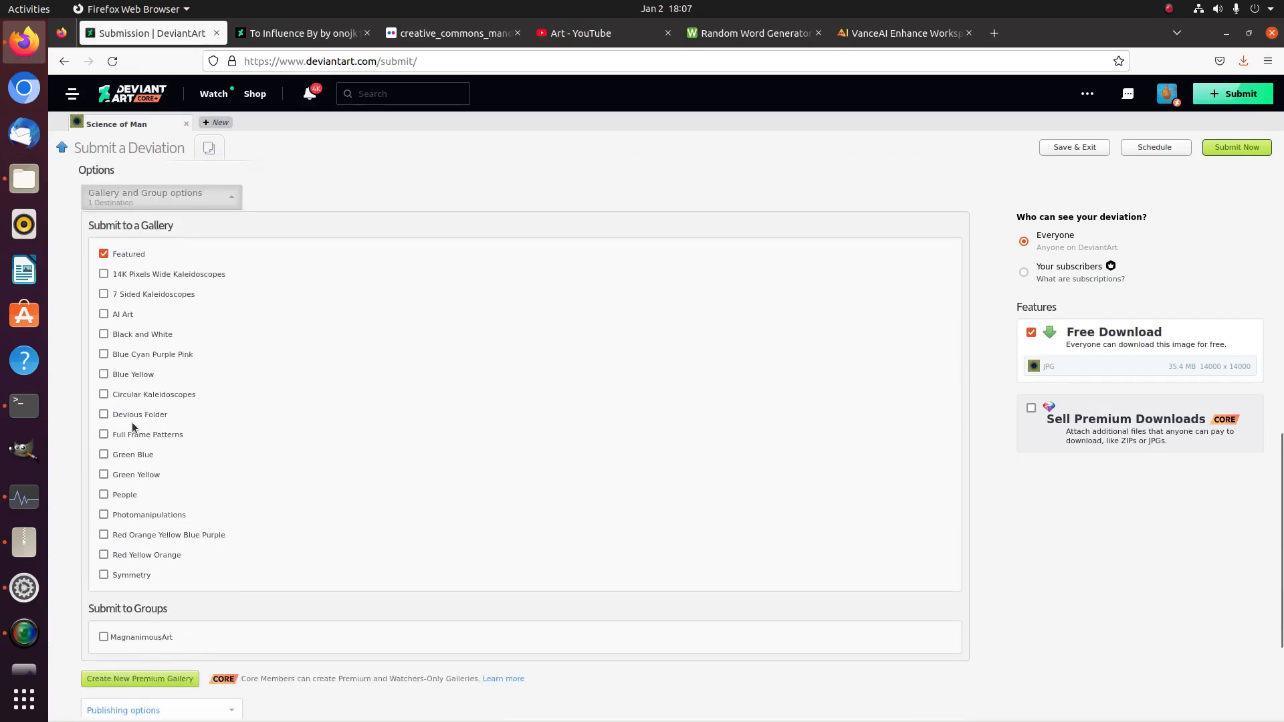
click(130, 436)
scroll(326, 411, down, 3)
scroll(326, 414, up, 15)
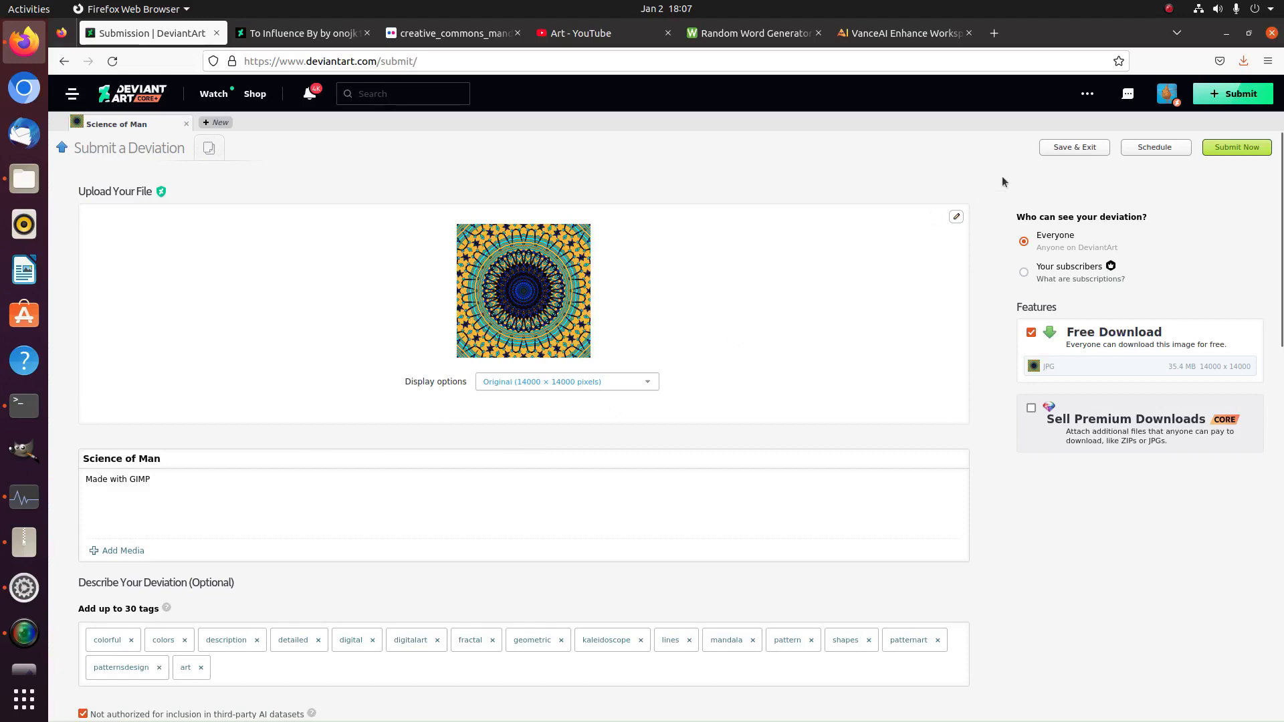
click(1237, 149)
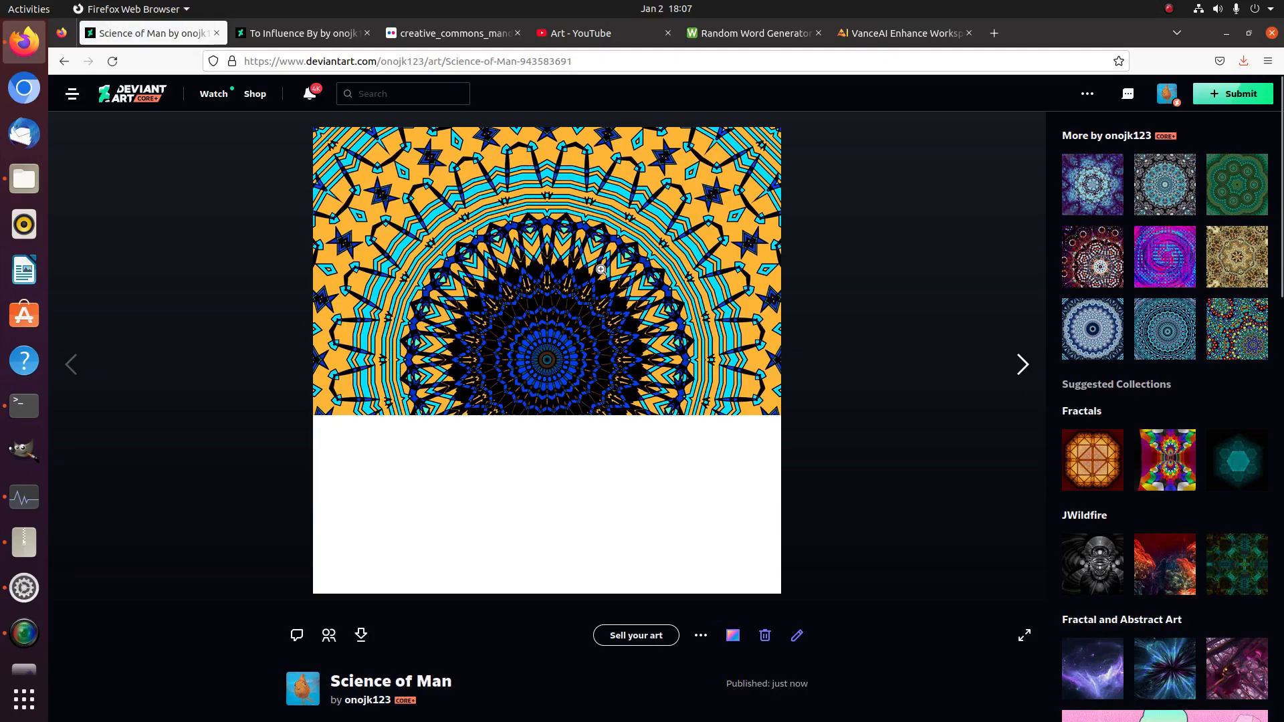
- View the published Science of Man deviation at full size, inspect its details and close the enlarged view
click(587, 374)
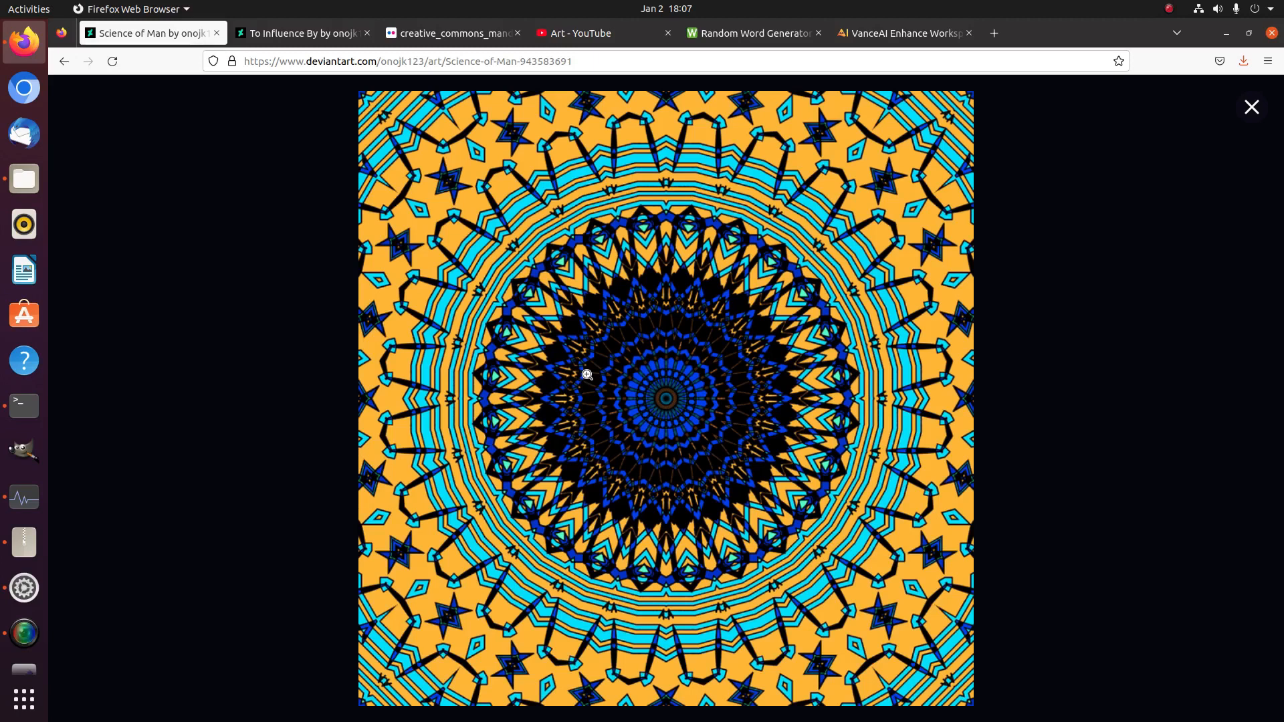
click(664, 399)
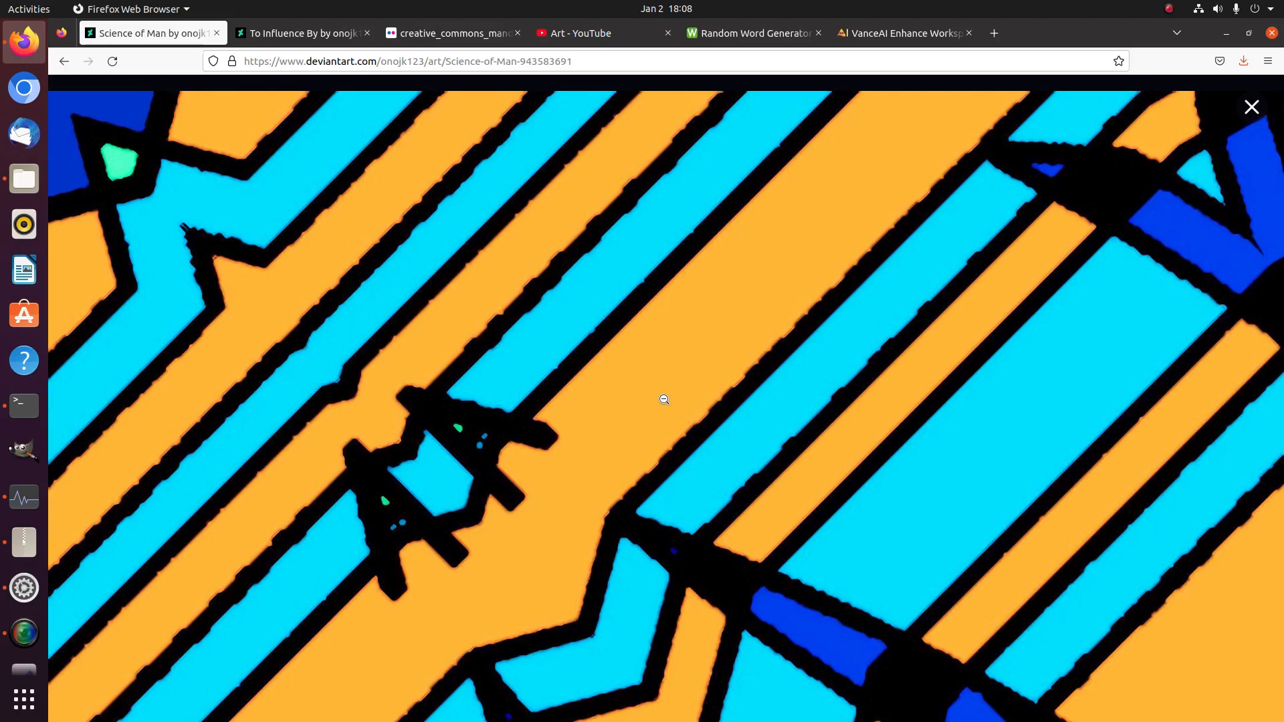
scroll(849, 358, down, 10)
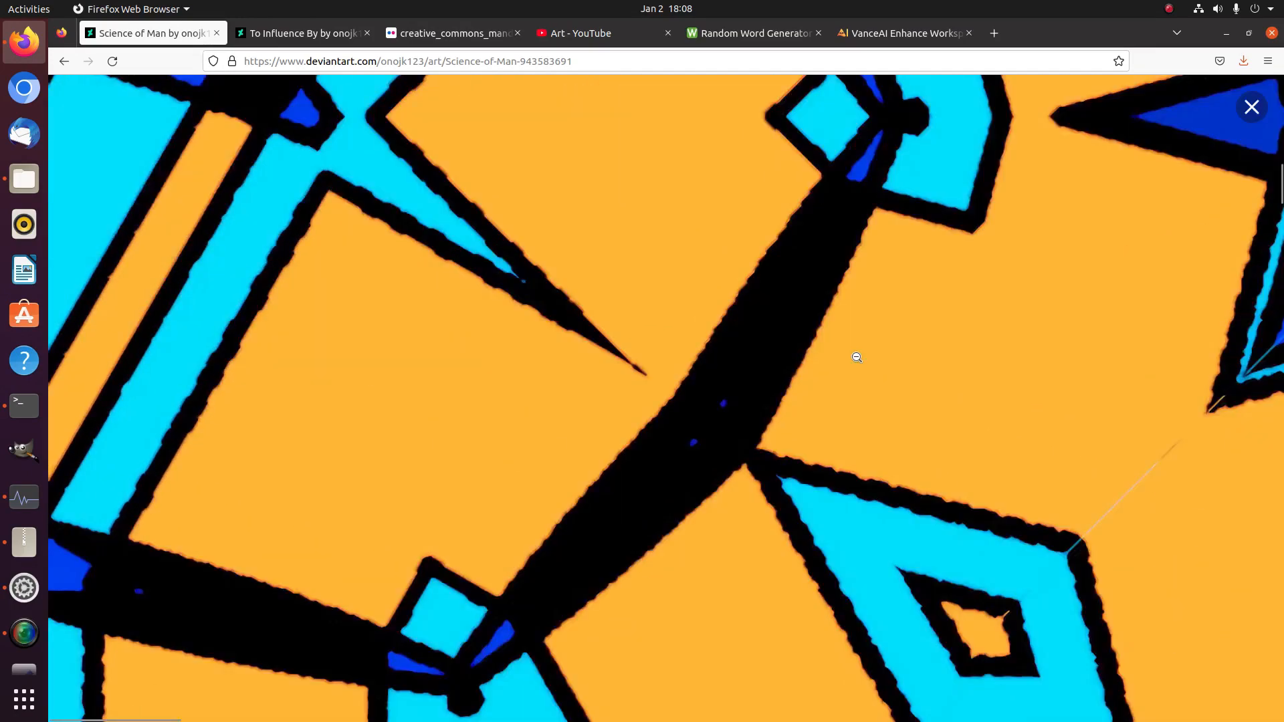
scroll(856, 357, down, 5)
click(856, 357)
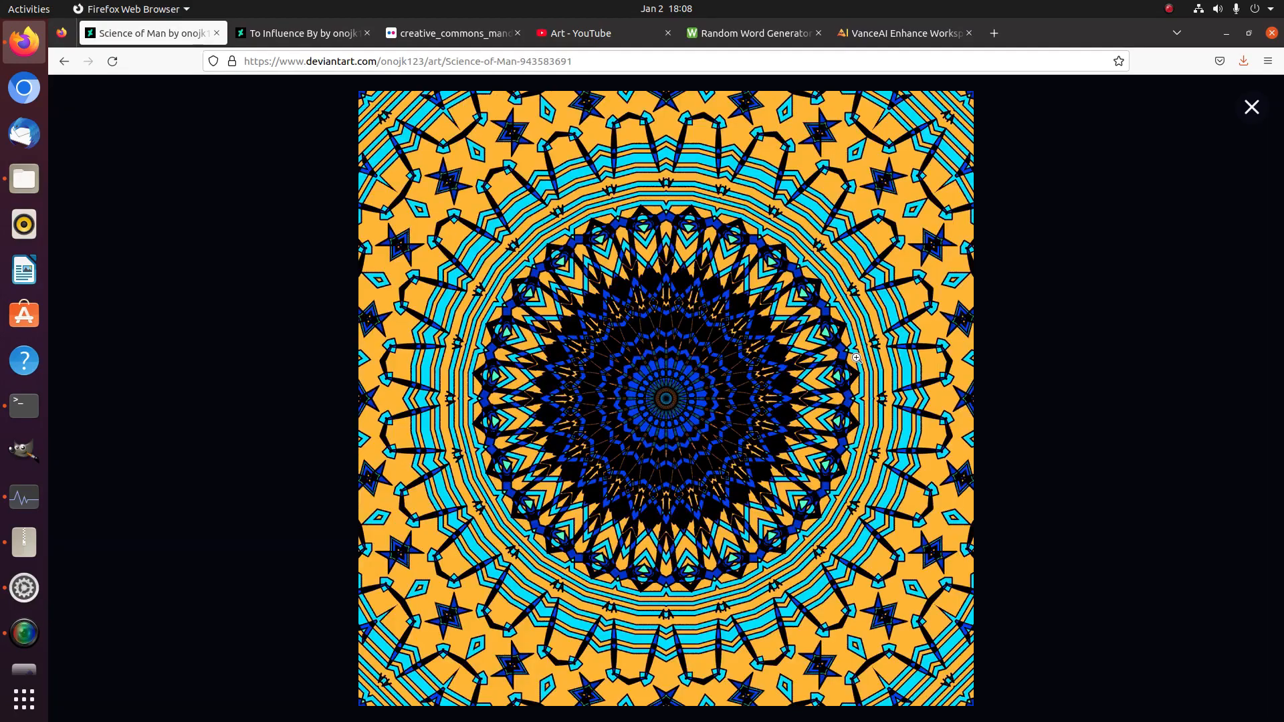
click(1249, 108)
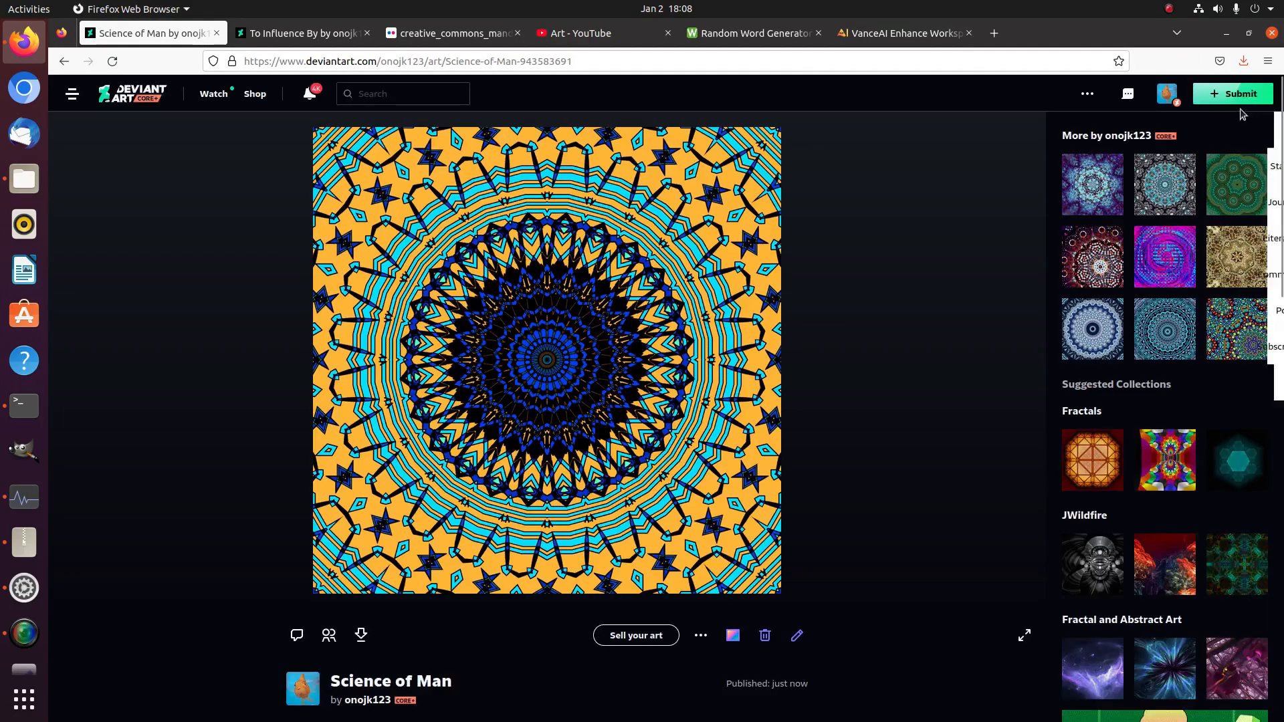